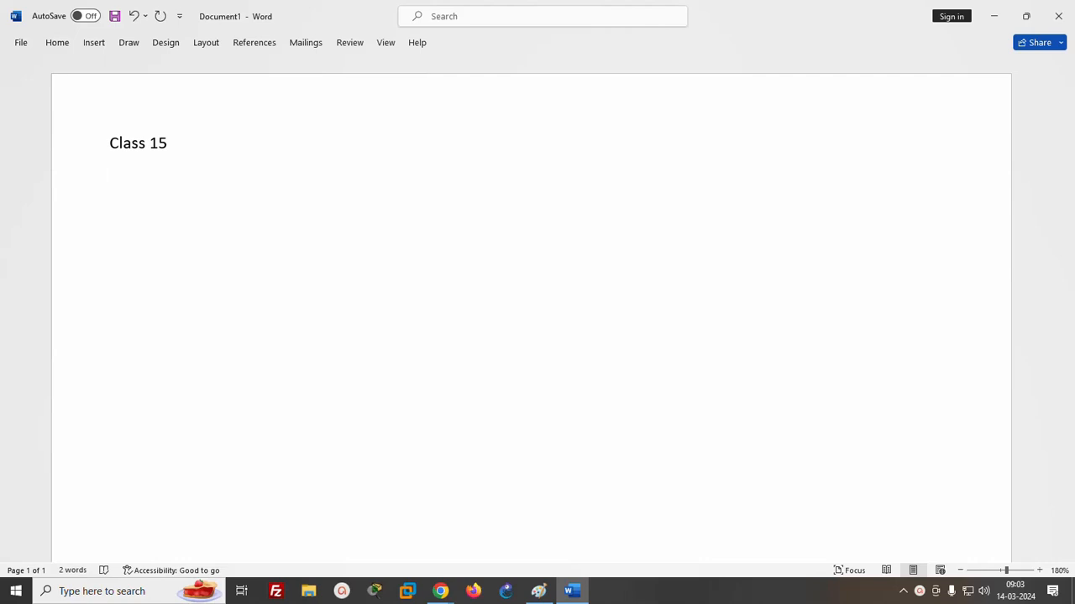
- Write "Security group or firewall" on a new line below "Class 15"
{"action": "type", "text": "security  group"}
{"action": "type", "text": "ot"}
{"action": "key", "text": "BackSpace"}
{"action": "type", "text": "r fire"}
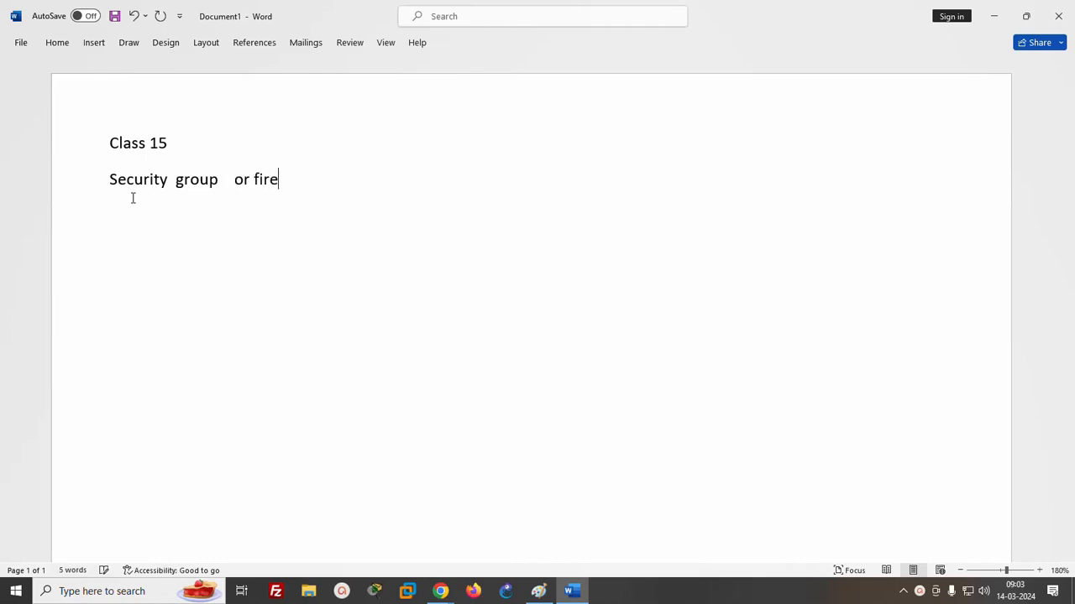
{"action": "type", "text": "wall"}
- Launch Paint by running mspaint to get a blank drawing
{"action": "left_click", "coordinate": [691, 593]}
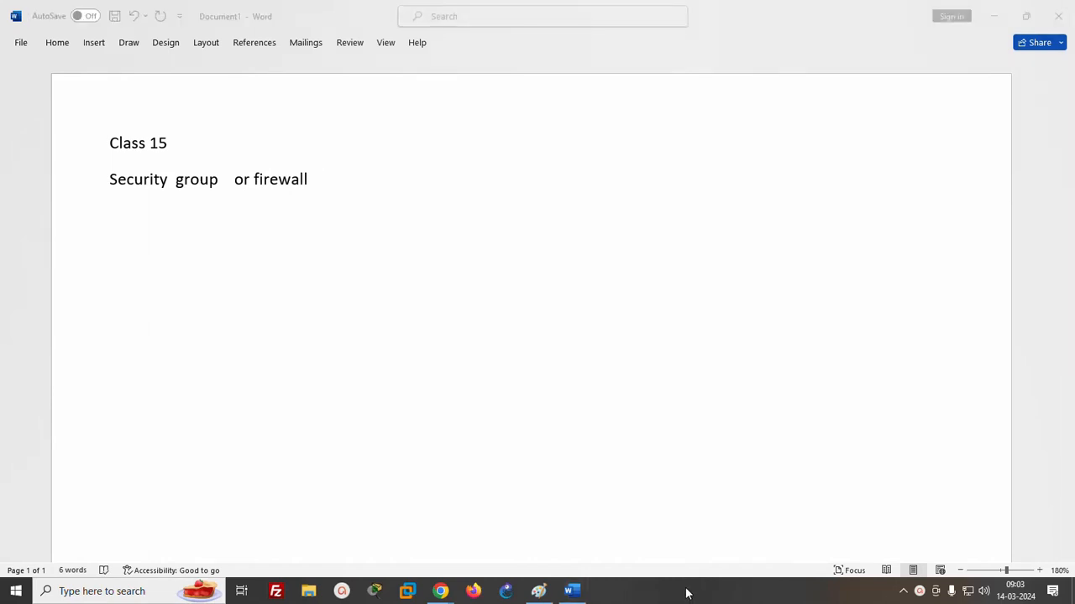
{"action": "key", "text": "super+r"}
{"action": "type", "text": "mspaint"}
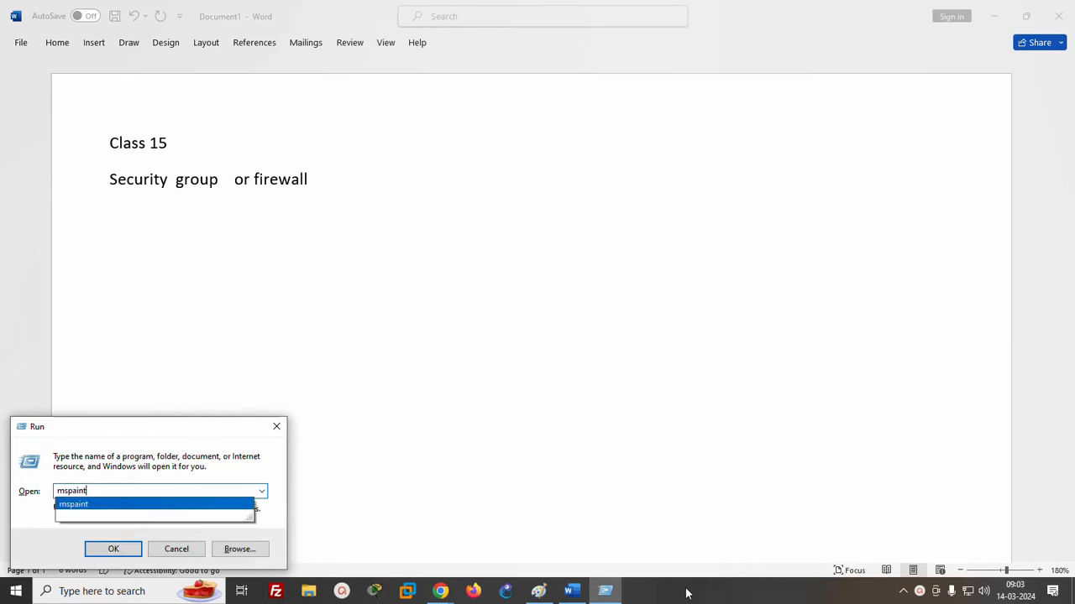
{"action": "key", "text": "Return"}
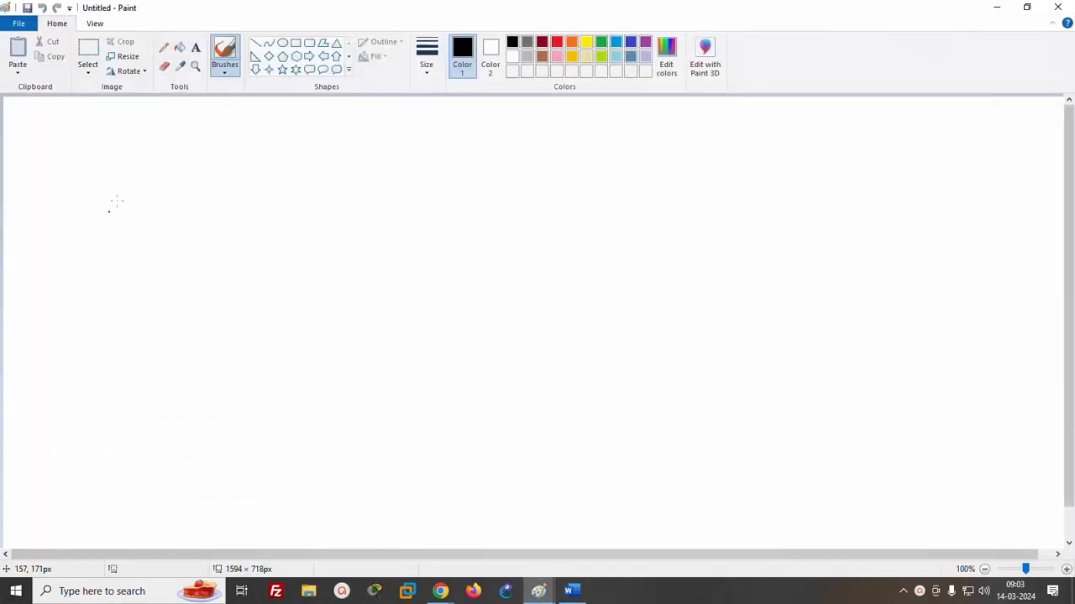
- Draw a large rectangle covering the left half of the canvas as the network's outer boundary
{"action": "left_click", "coordinate": [296, 43]}
{"action": "left_click_drag", "start_coordinate": [105, 139], "coordinate": [560, 447]}
{"action": "left_click", "coordinate": [679, 420]}
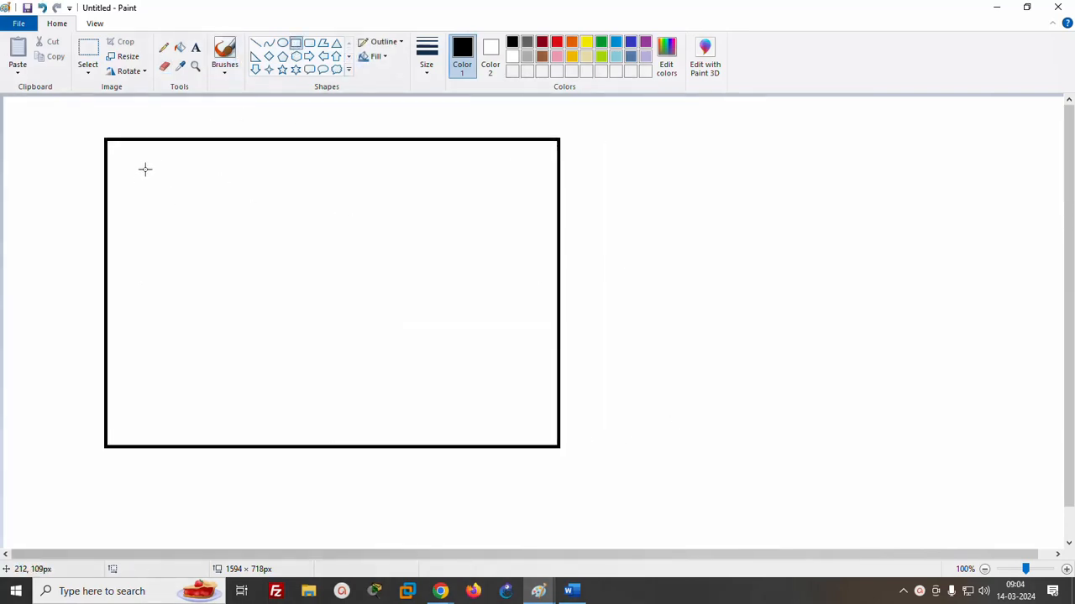
- Draw seven small boxes inside the large rectangle, four in a left column and three in a second column
{"action": "left_click_drag", "start_coordinate": [145, 169], "coordinate": [185, 208]}
{"action": "left_click_drag", "start_coordinate": [141, 245], "coordinate": [177, 269]}
{"action": "mouse_move", "coordinate": [145, 305]}
{"action": "left_mouse_down"}
{"action": "mouse_move", "coordinate": [179, 342]}
{"action": "mouse_move", "coordinate": [185, 398]}
{"action": "left_mouse_up"}
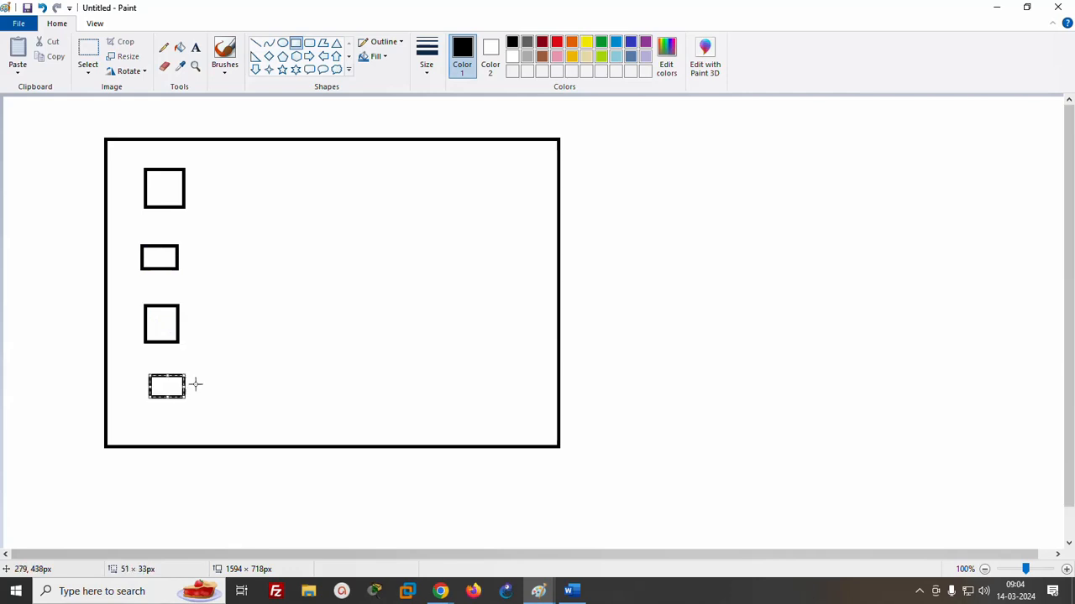
{"action": "left_click_drag", "start_coordinate": [228, 168], "coordinate": [258, 201]}
{"action": "left_click_drag", "start_coordinate": [230, 250], "coordinate": [258, 279]}
{"action": "left_click_drag", "start_coordinate": [247, 348], "coordinate": [275, 378]}
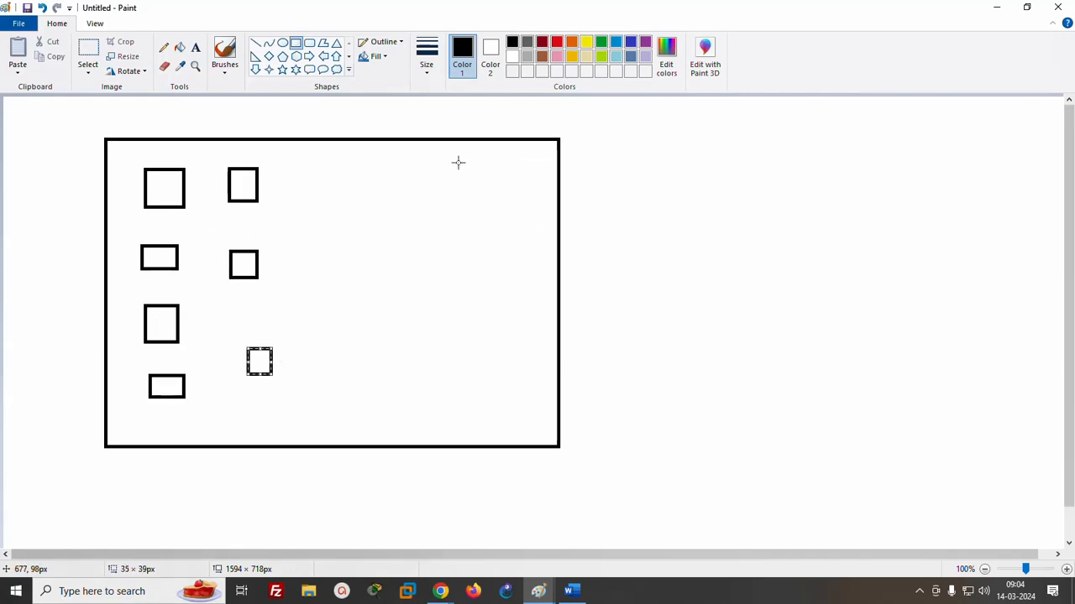
- Draw a tall rectangle about 77 × 384 px near the boundary's right side, and a freehand line reaching it from outside the boundary
{"action": "left_click_drag", "start_coordinate": [456, 166], "coordinate": [509, 423]}
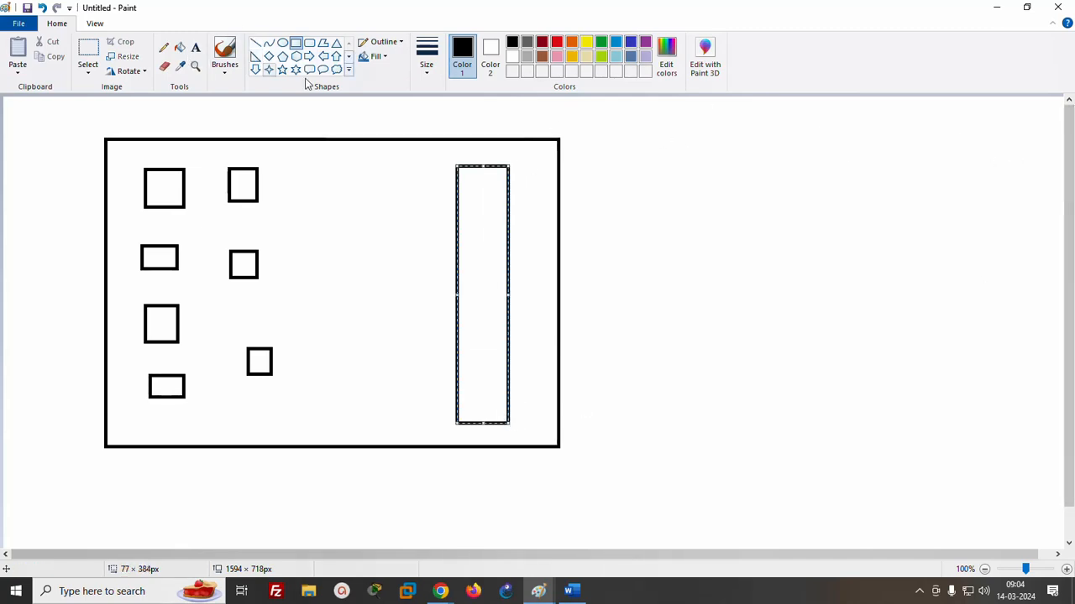
{"action": "left_click", "coordinate": [164, 48]}
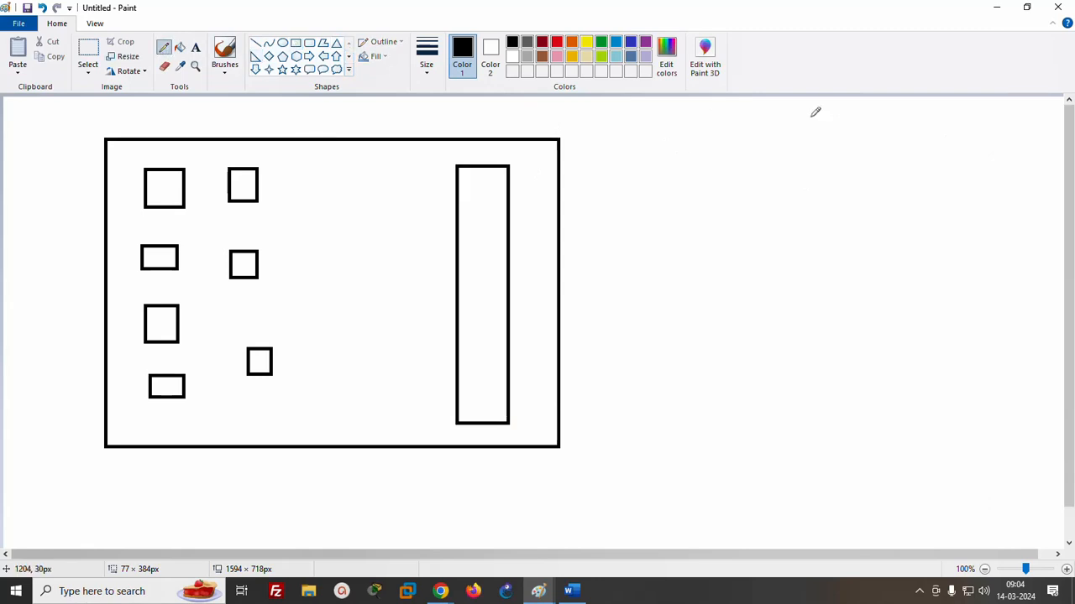
{"action": "mouse_move", "coordinate": [809, 117]}
{"action": "left_mouse_down"}
{"action": "mouse_move", "coordinate": [638, 201]}
{"action": "mouse_move", "coordinate": [505, 241]}
{"action": "left_mouse_up"}
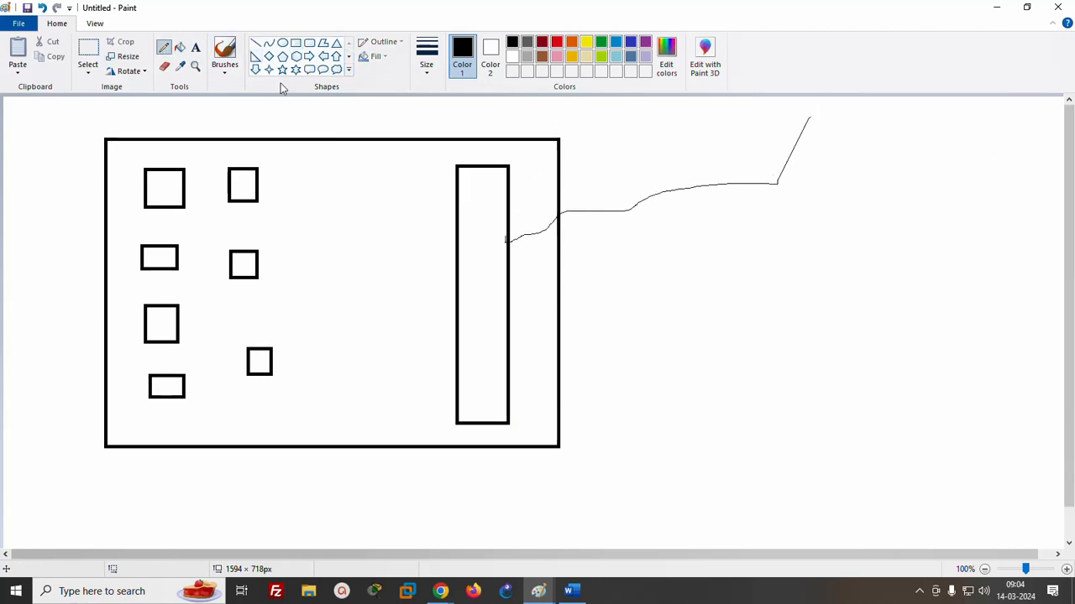
- Add the text "internet" below the freehand line outside the large rectangle
{"action": "left_click", "coordinate": [196, 47]}
{"action": "left_click", "coordinate": [657, 220]}
{"action": "type", "text": "inter"}
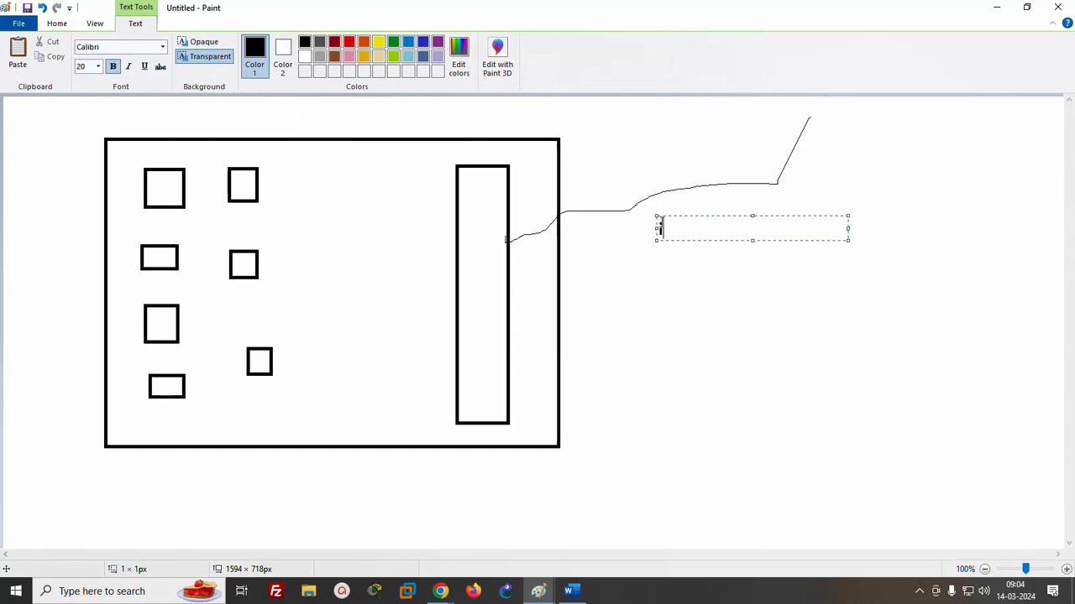
{"action": "type", "text": "net"}
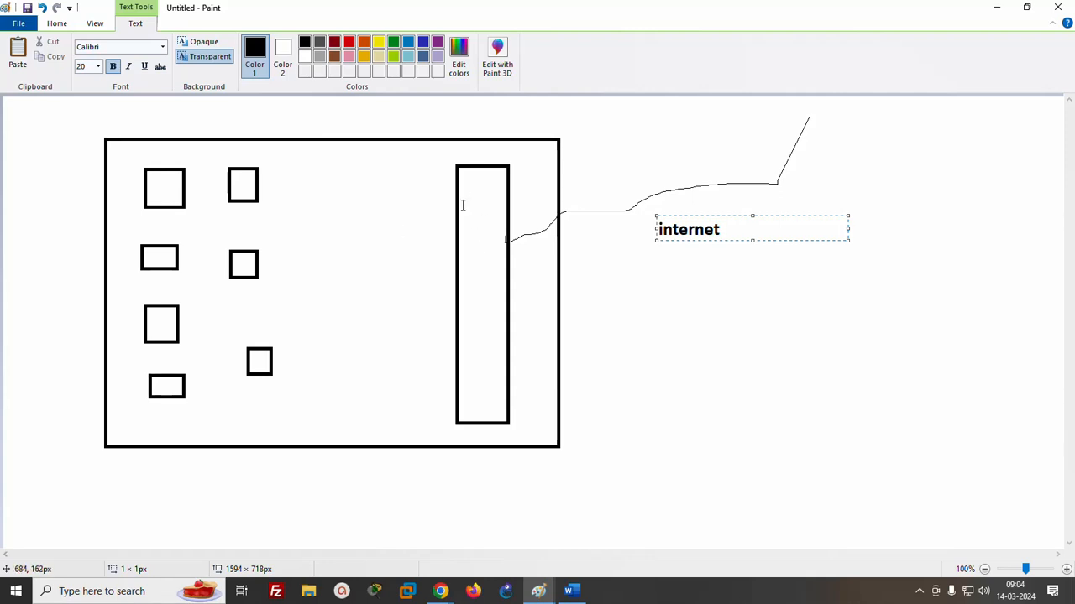
{"action": "left_click", "coordinate": [462, 204]}
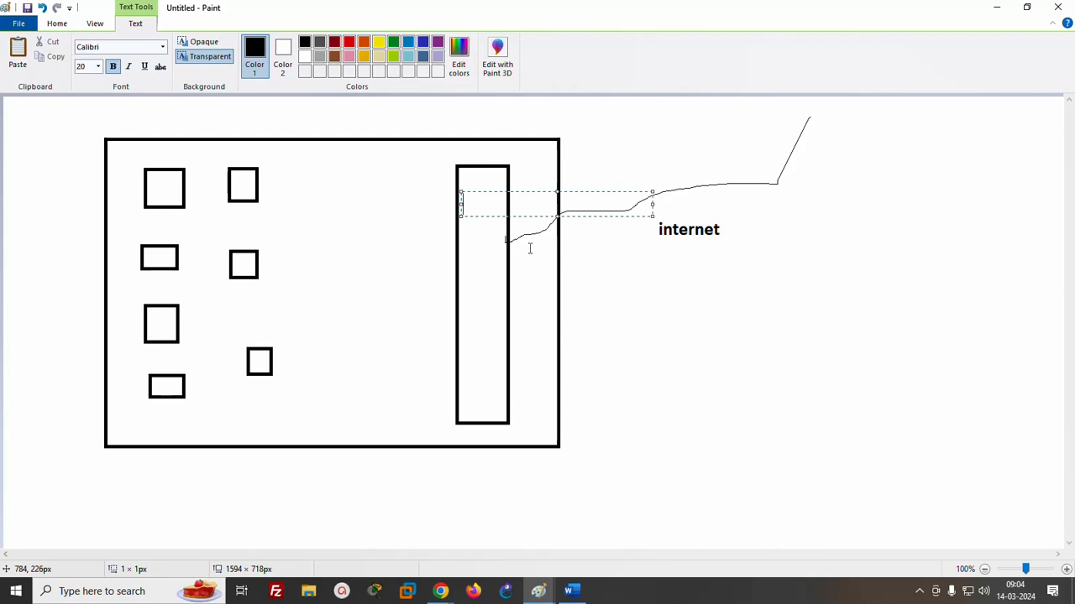
{"action": "left_click", "coordinate": [495, 314]}
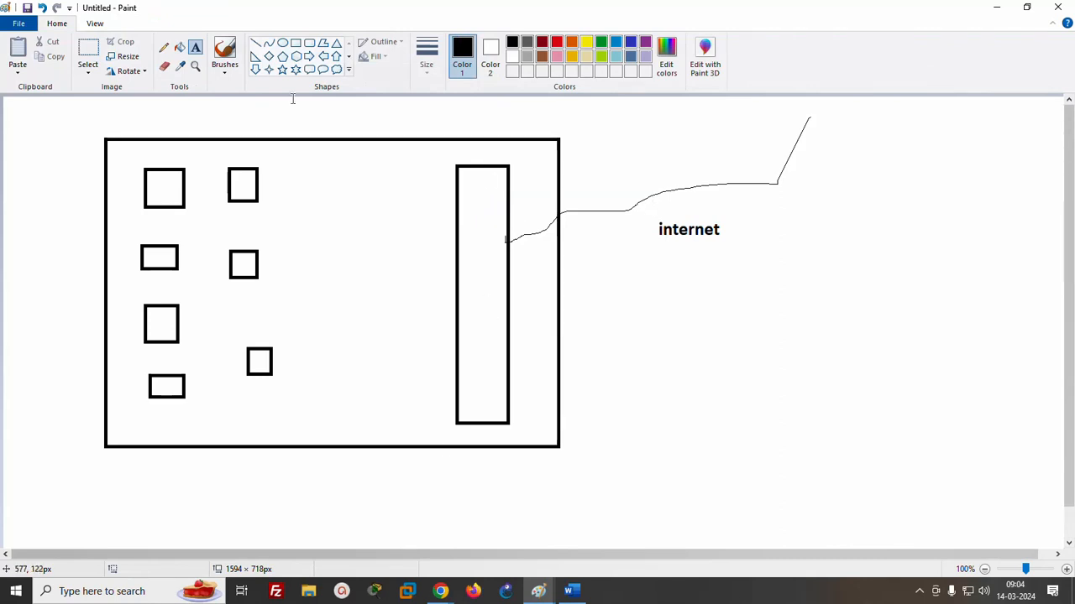
- Draw a freehand line from the tall rectangle to the second column's middle box, and add the text "facebook.com" above the outside line
{"action": "left_click", "coordinate": [163, 47]}
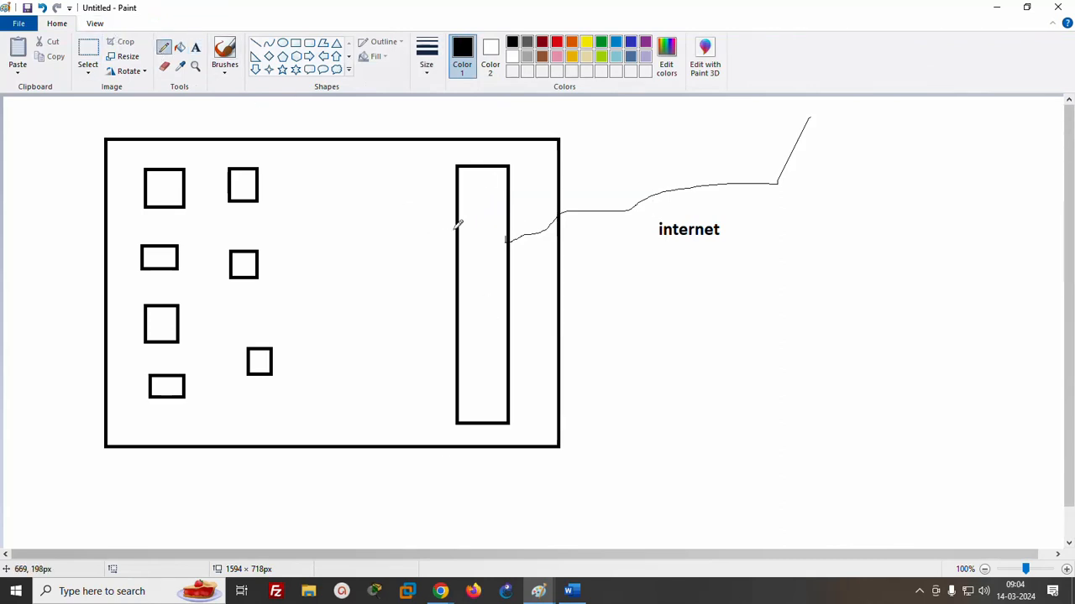
{"action": "left_click_drag", "start_coordinate": [454, 229], "coordinate": [271, 255]}
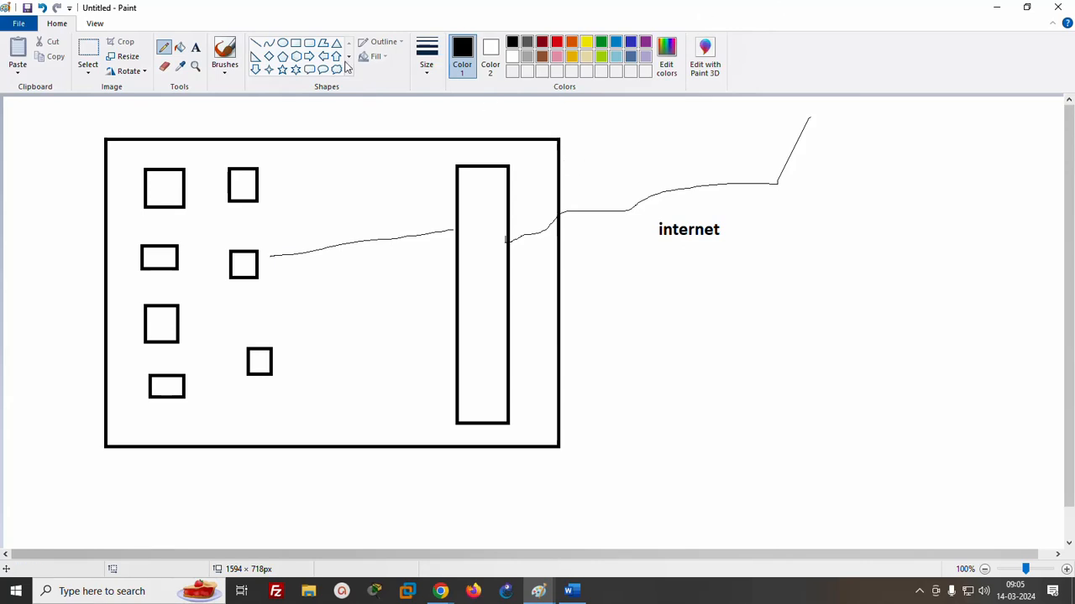
{"action": "left_click", "coordinate": [196, 47]}
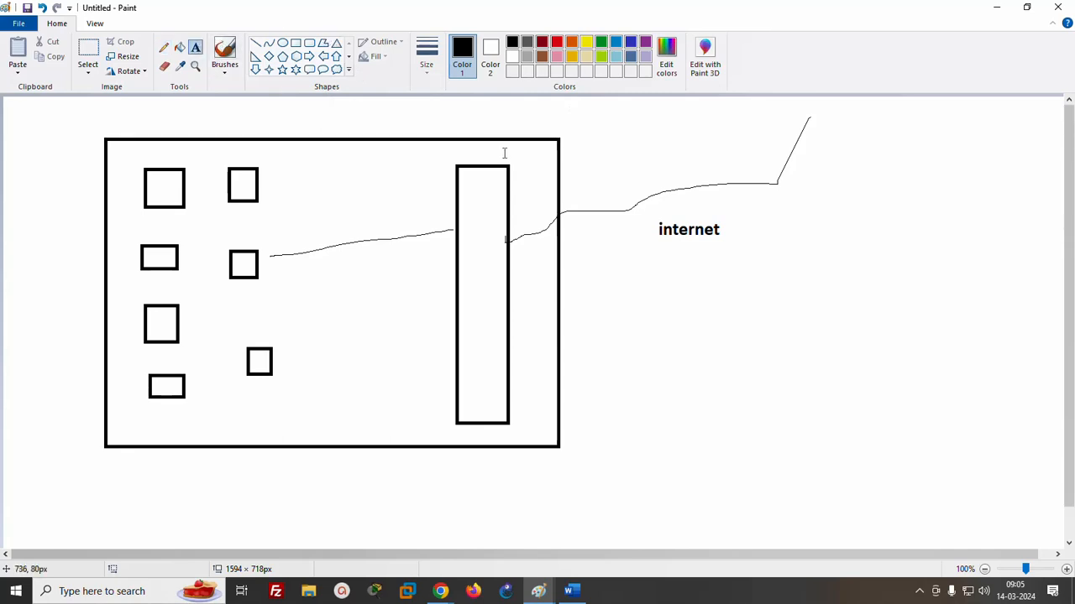
{"action": "left_click", "coordinate": [572, 151]}
{"action": "type", "text": "face"}
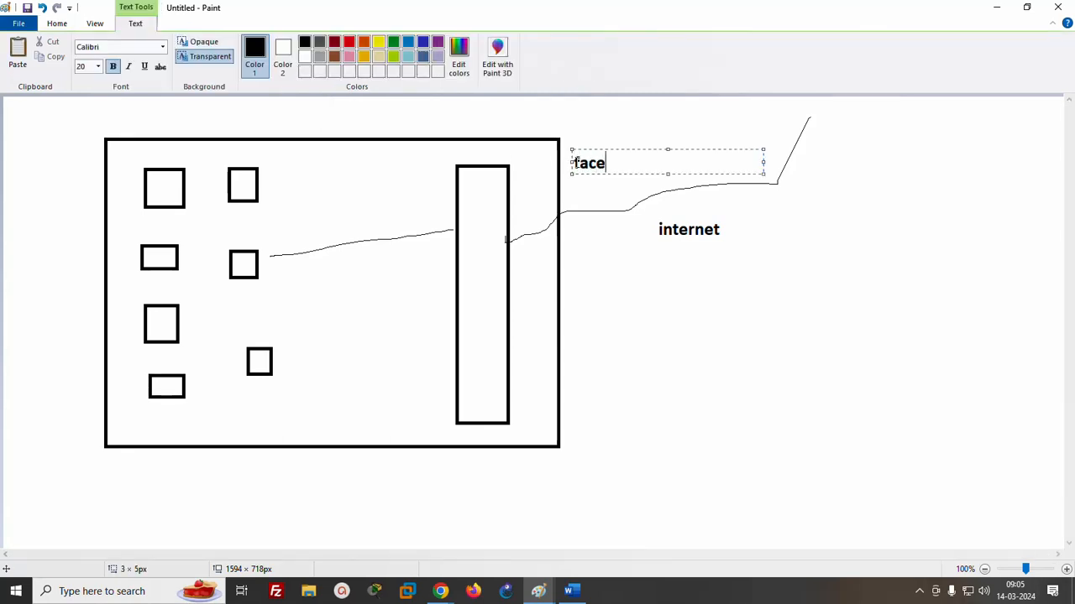
{"action": "type", "text": "book"}
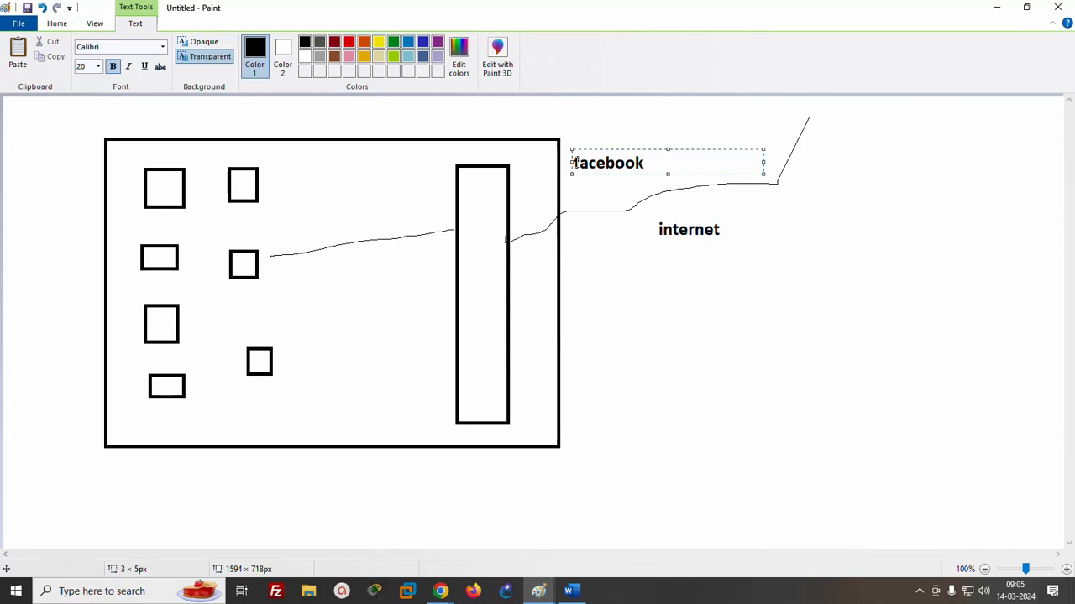
{"action": "type", "text": ".com"}
- Open a new blank Paint drawing and draw a large cloud callout on the left half of the canvas
{"action": "key", "text": "super+r"}
{"action": "key", "text": "Return"}
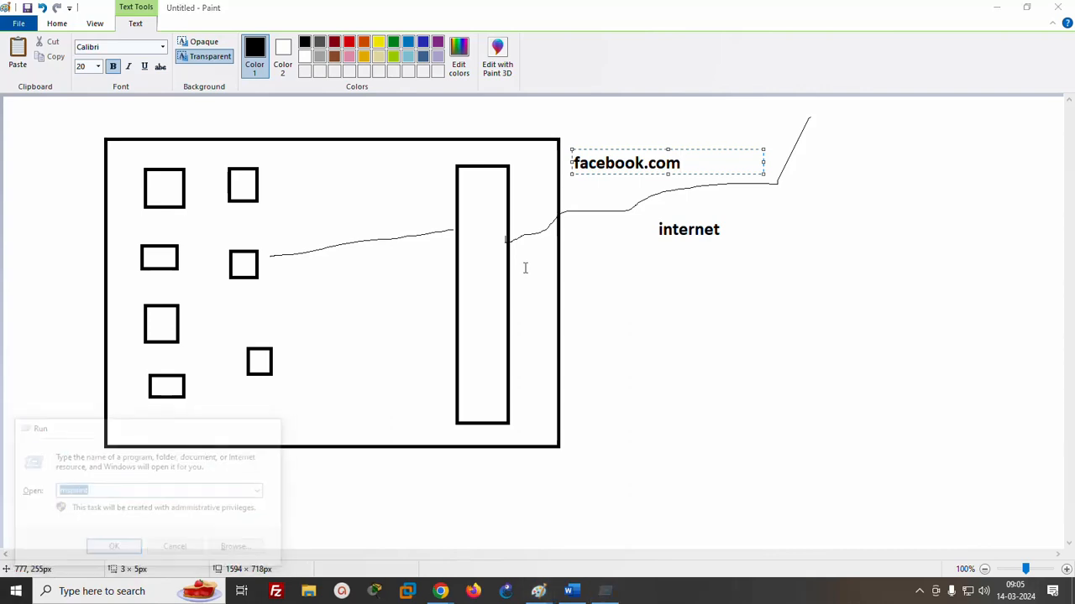
{"action": "left_click", "coordinate": [336, 70]}
{"action": "left_click_drag", "start_coordinate": [175, 128], "coordinate": [579, 483]}
{"action": "left_click_drag", "start_coordinate": [118, 117], "coordinate": [136, 119]}
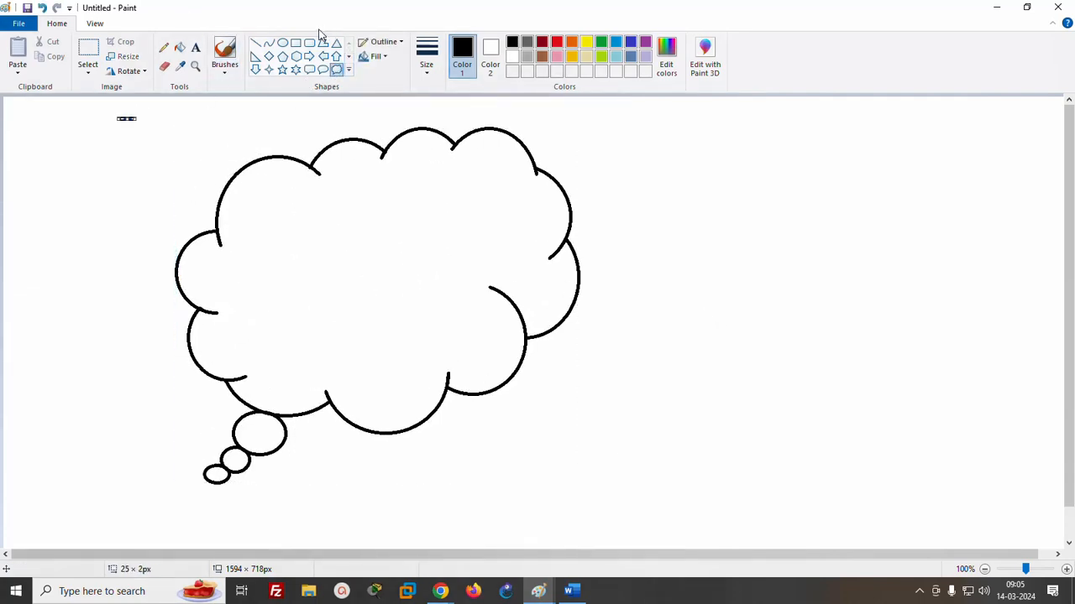
- Draw three small boxes stacked at the cloud's left and a tall rectangle about 47 × 312 px at its right
{"action": "left_click", "coordinate": [296, 42]}
{"action": "left_click_drag", "start_coordinate": [257, 192], "coordinate": [292, 237]}
{"action": "left_click_drag", "start_coordinate": [245, 265], "coordinate": [278, 290]}
{"action": "left_click_drag", "start_coordinate": [244, 324], "coordinate": [277, 356]}
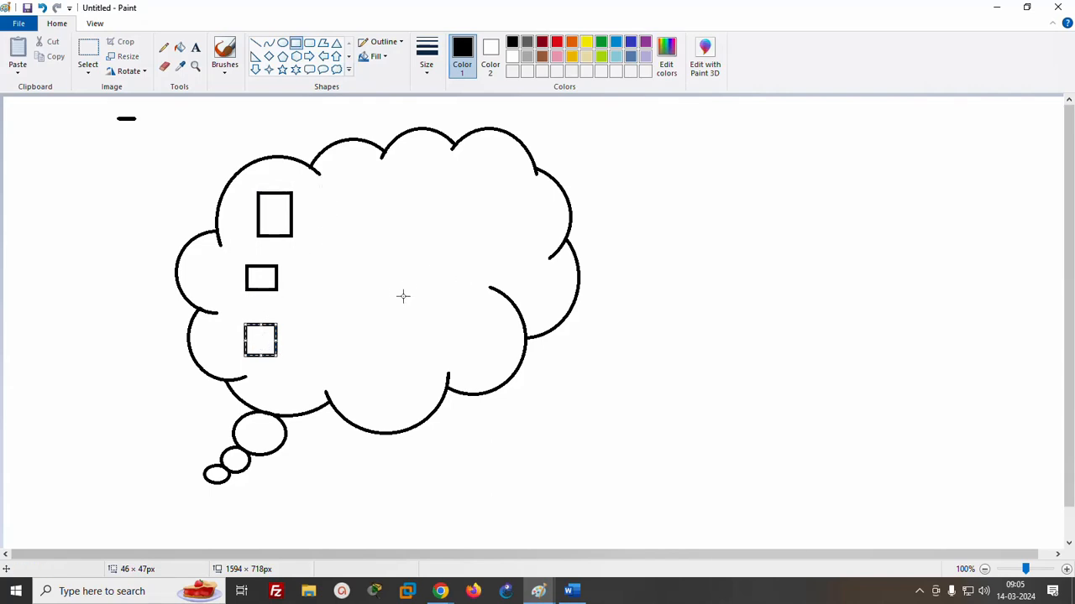
{"action": "left_click_drag", "start_coordinate": [411, 183], "coordinate": [443, 393]}
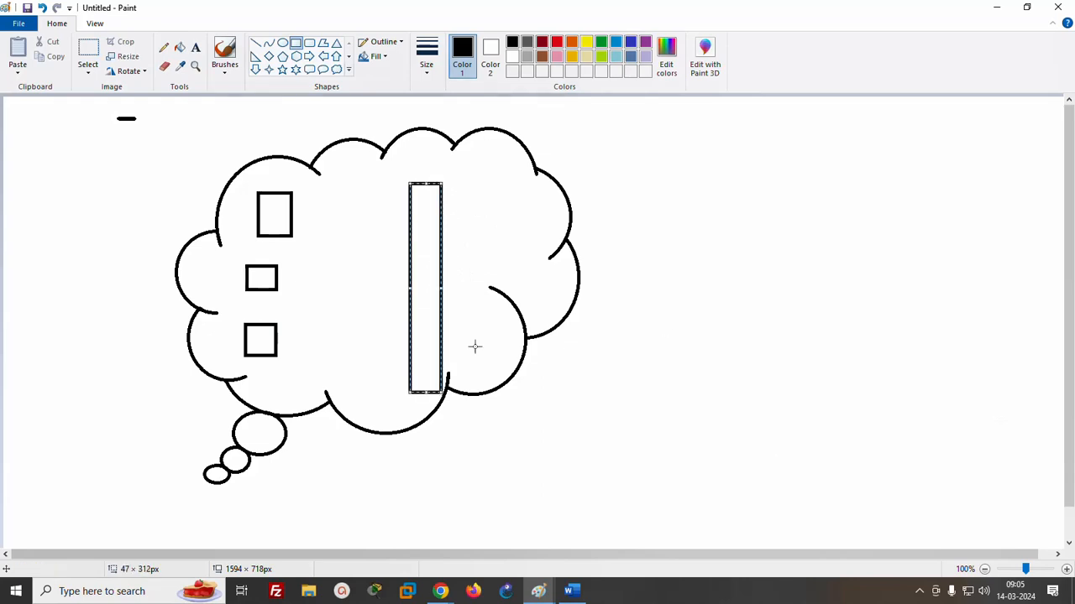
{"action": "left_click", "coordinate": [705, 244]}
- Label the uppermost small box in the cloud with the text "window"
{"action": "left_click", "coordinate": [196, 47]}
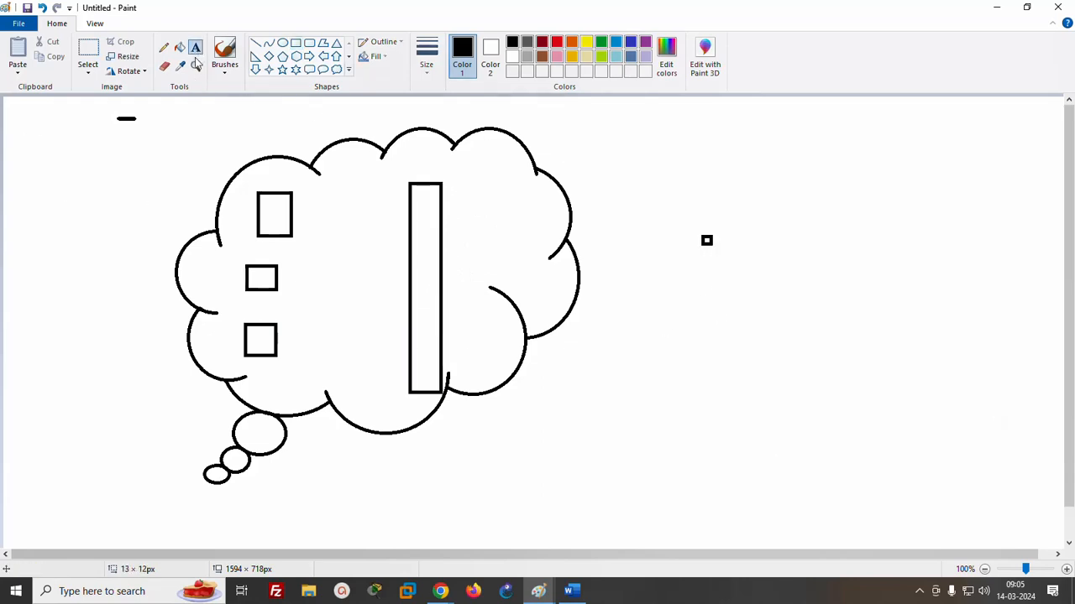
{"action": "left_click", "coordinate": [235, 170]}
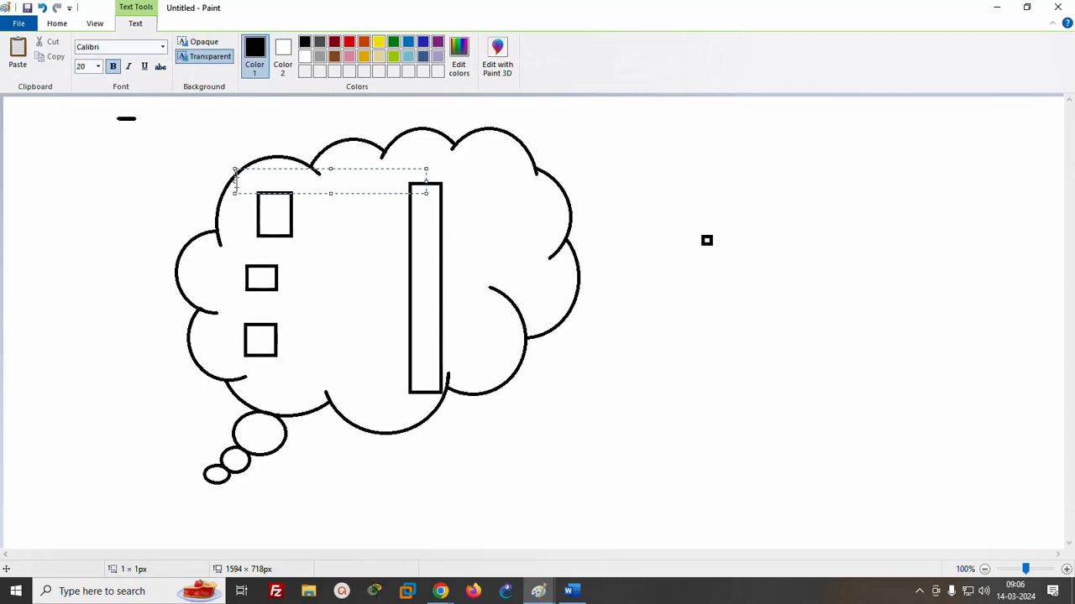
{"action": "type", "text": "window"}
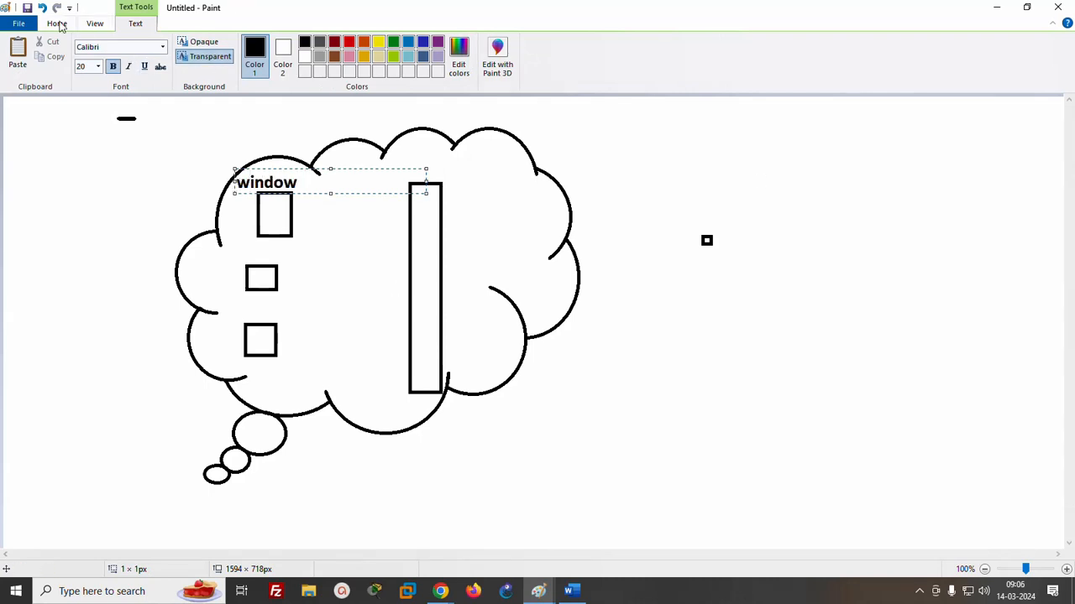
- Draw a box about 135 × 100 px outside the cloud at the canvas's lower right, and connect it freehand to the tall rectangle
{"action": "left_click", "coordinate": [57, 25]}
{"action": "left_click", "coordinate": [296, 42]}
{"action": "left_click_drag", "start_coordinate": [838, 413], "coordinate": [929, 482]}
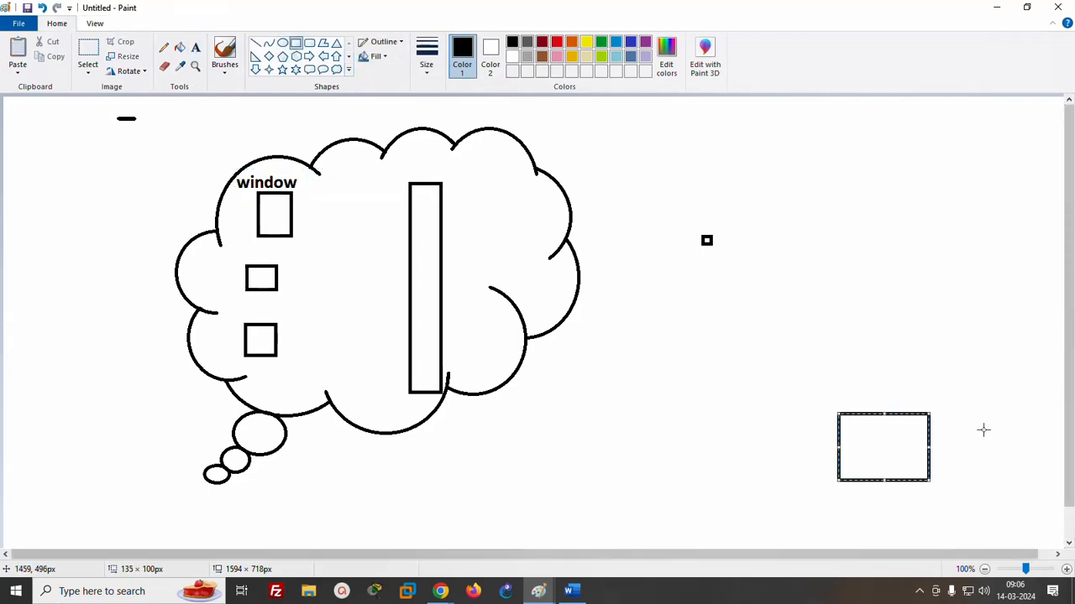
{"action": "left_click_drag", "start_coordinate": [978, 392], "coordinate": [979, 424]}
{"action": "left_click", "coordinate": [164, 47]}
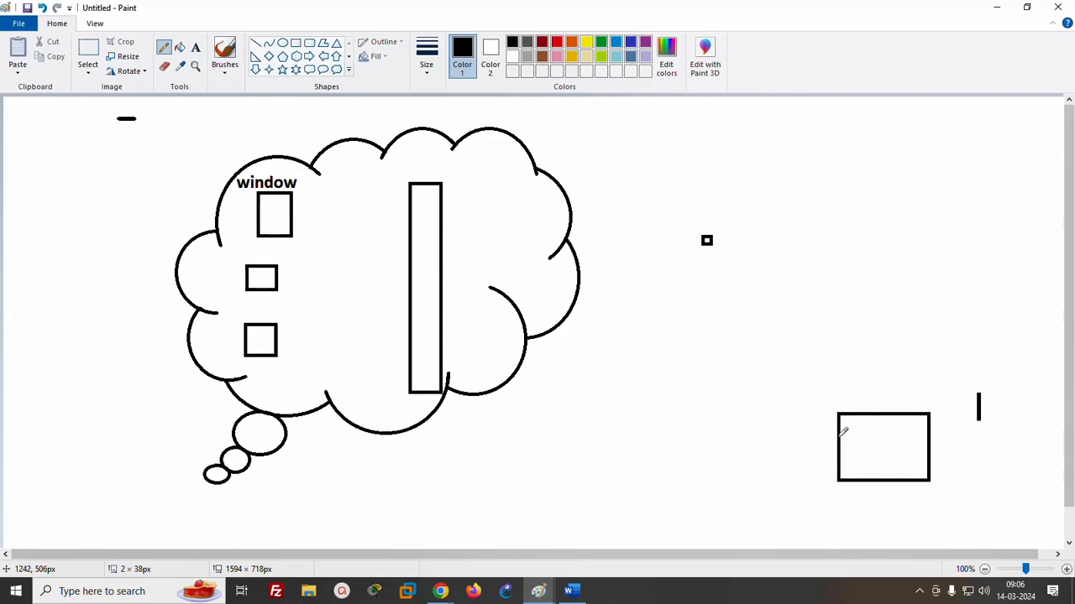
{"action": "mouse_move", "coordinate": [836, 437]}
{"action": "left_mouse_down"}
{"action": "mouse_move", "coordinate": [625, 275]}
{"action": "mouse_move", "coordinate": [432, 253]}
{"action": "left_mouse_up"}
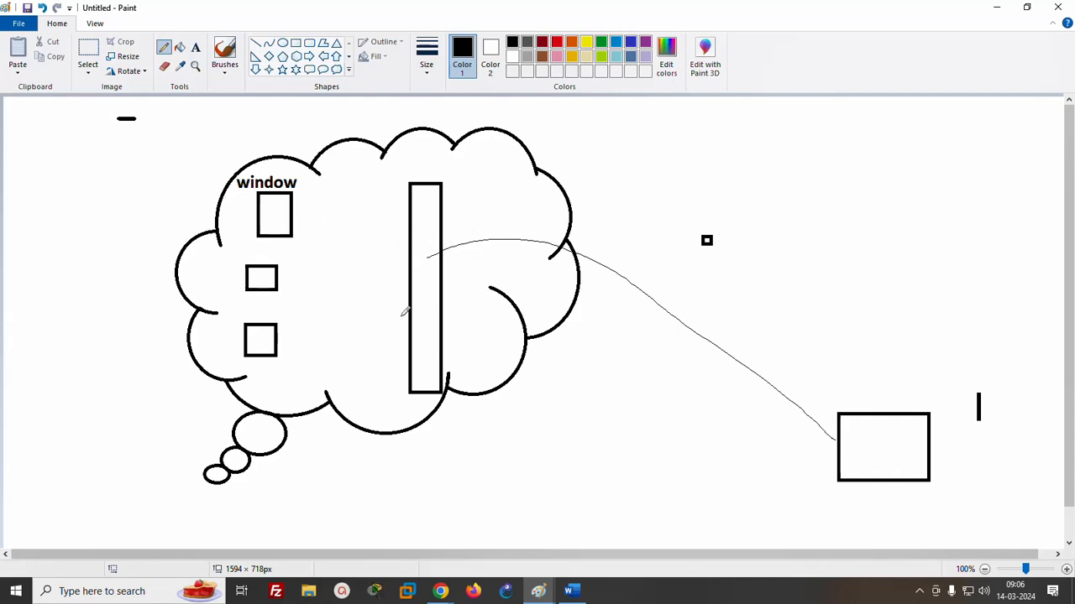
- Check the Google Meet call in Chrome and return to the Paint drawing
{"action": "left_click", "coordinate": [440, 591]}
{"action": "left_click", "coordinate": [389, 549]}
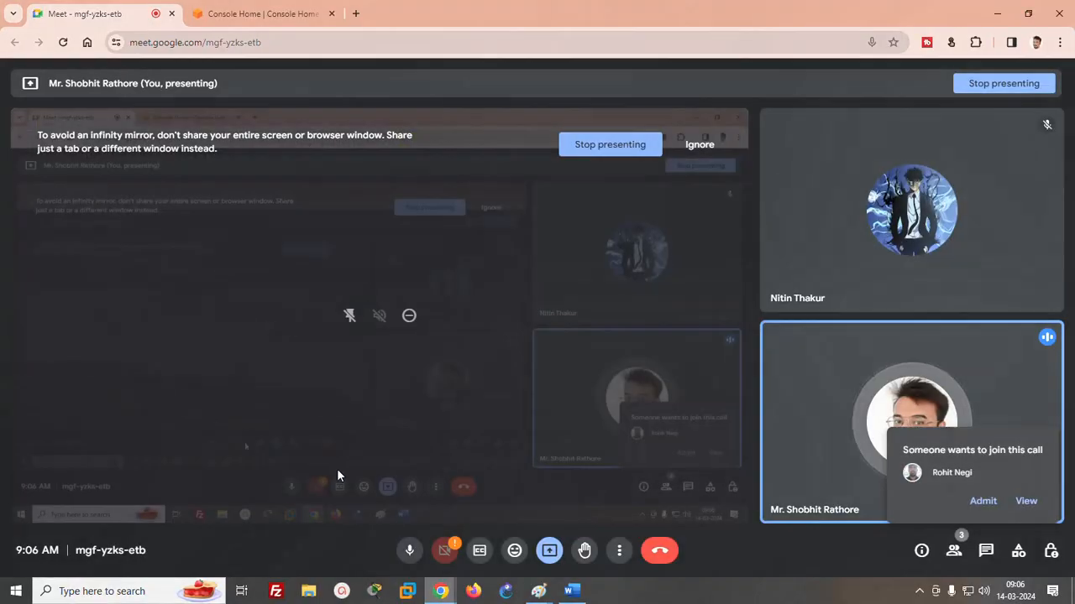
{"action": "left_click", "coordinate": [1001, 13]}
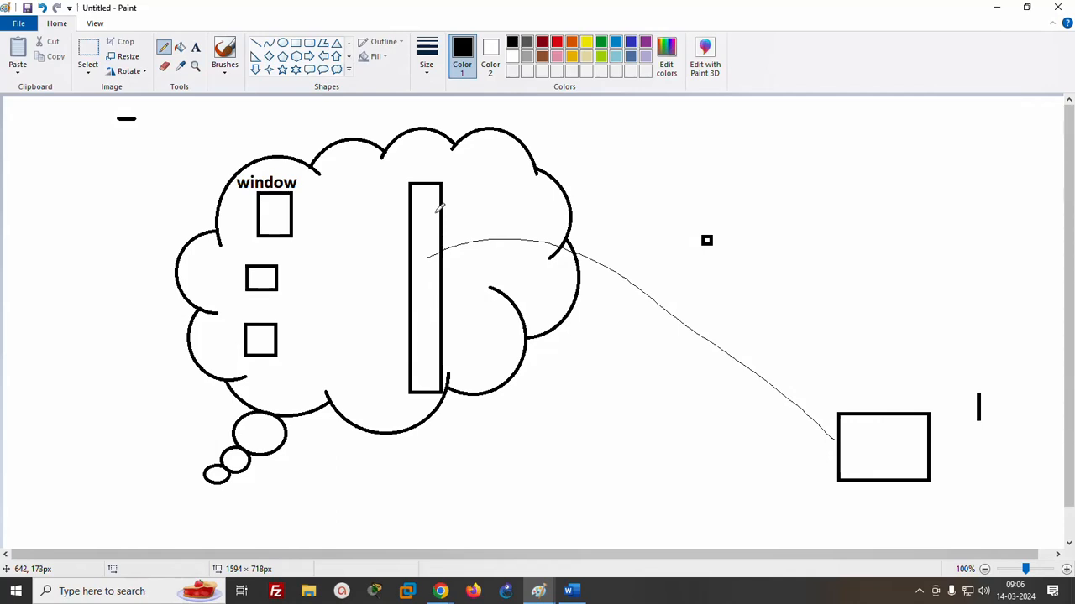
- Handwrite "RDP" beside the tall rectangle and draw a freehand line from that rectangle to the window box
{"action": "mouse_move", "coordinate": [449, 248]}
{"action": "left_mouse_down"}
{"action": "mouse_move", "coordinate": [450, 217]}
{"action": "mouse_move", "coordinate": [470, 220]}
{"action": "mouse_move", "coordinate": [465, 235]}
{"action": "mouse_move", "coordinate": [476, 234]}
{"action": "mouse_move", "coordinate": [476, 209]}
{"action": "mouse_move", "coordinate": [473, 223]}
{"action": "left_mouse_up"}
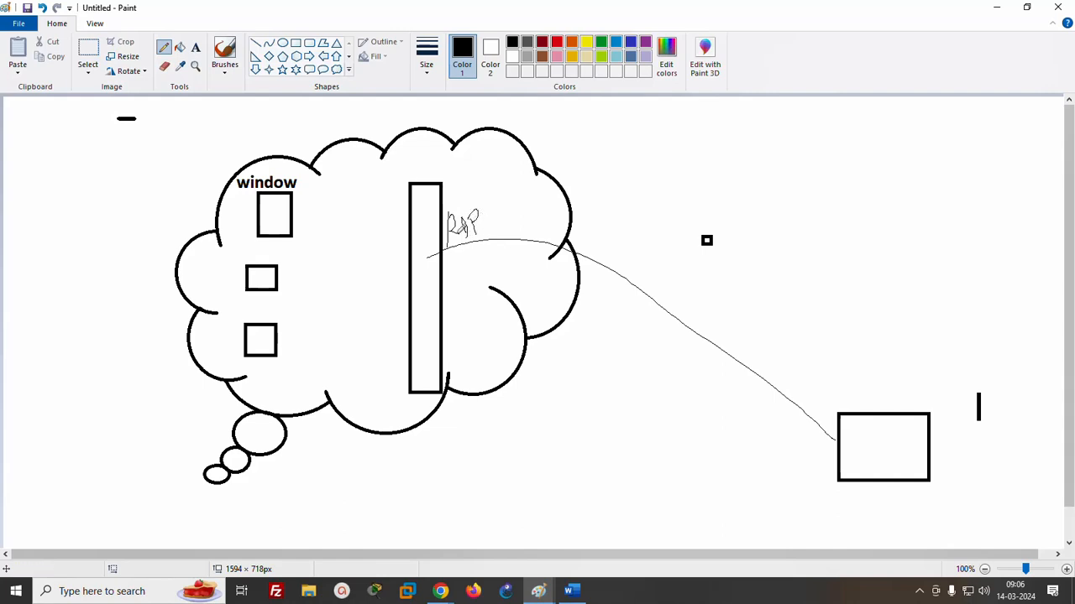
{"action": "mouse_move", "coordinate": [415, 250]}
{"action": "left_mouse_down"}
{"action": "mouse_move", "coordinate": [350, 206]}
{"action": "mouse_move", "coordinate": [301, 209]}
{"action": "left_mouse_up"}
- Add the text "IIS" beside the "window" label inside the cloud
{"action": "left_click", "coordinate": [195, 47]}
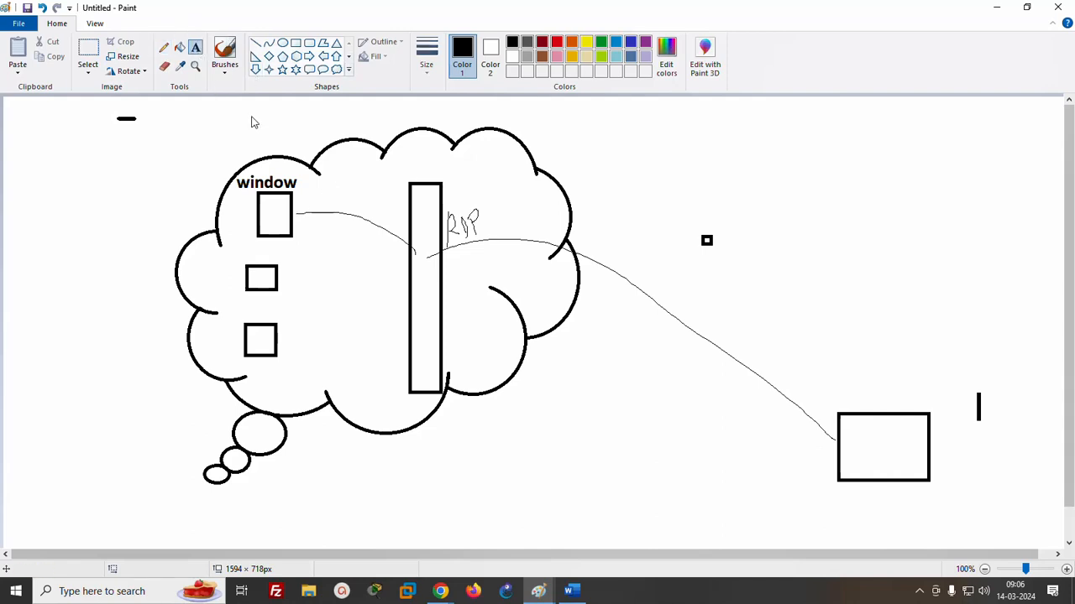
{"action": "left_click", "coordinate": [310, 177]}
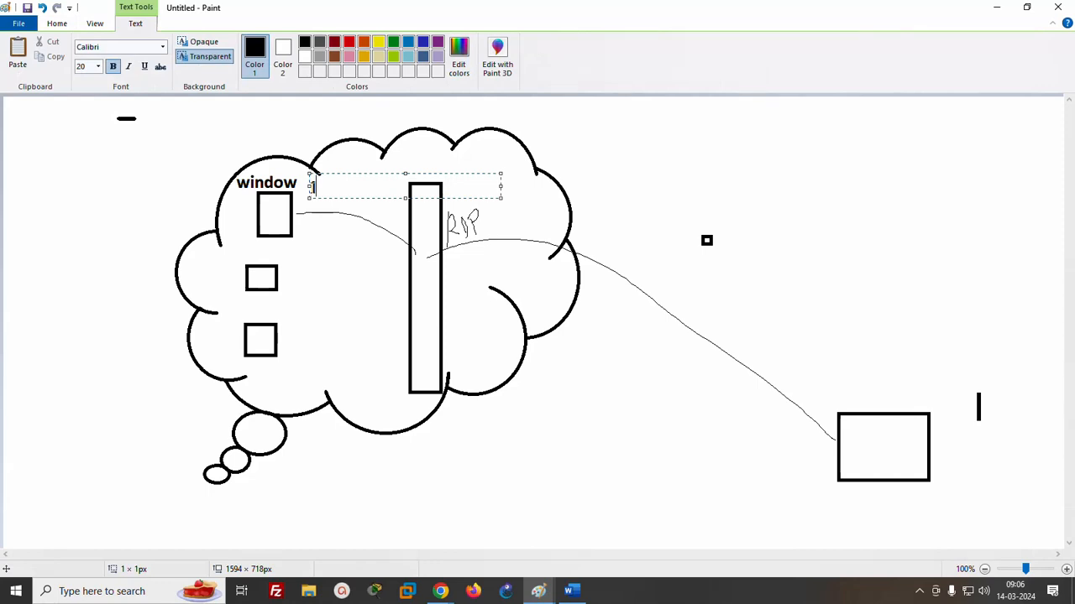
{"action": "type", "text": "S"}
{"action": "left_click", "coordinate": [460, 264]}
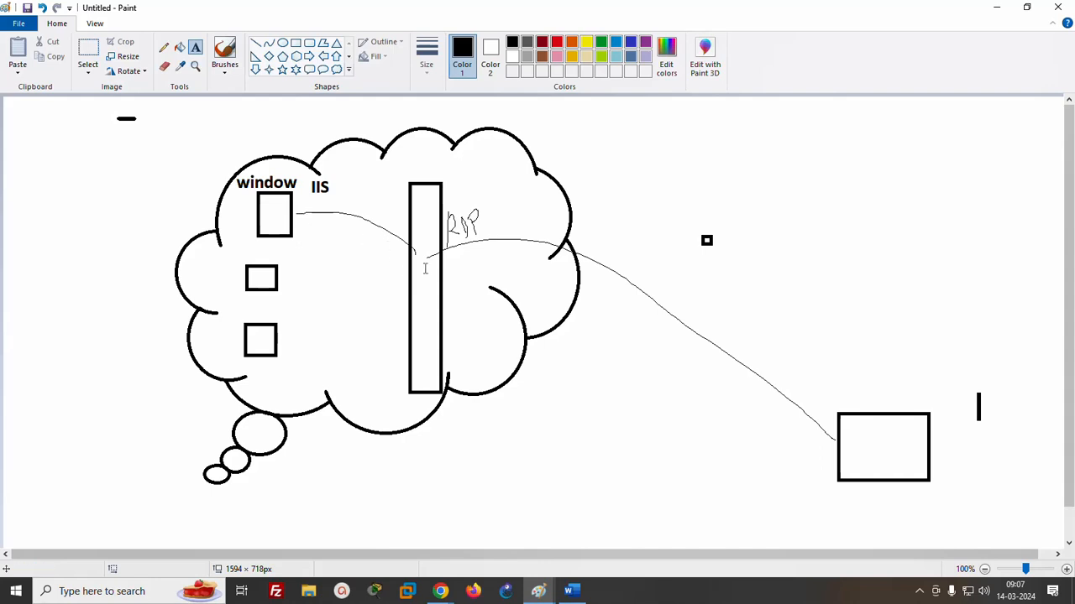
- Add the text "http" inside the cloud, just below the handwritten "RDP" beside the tall rectangle
{"action": "left_click", "coordinate": [458, 260]}
{"action": "type", "text": "http"}
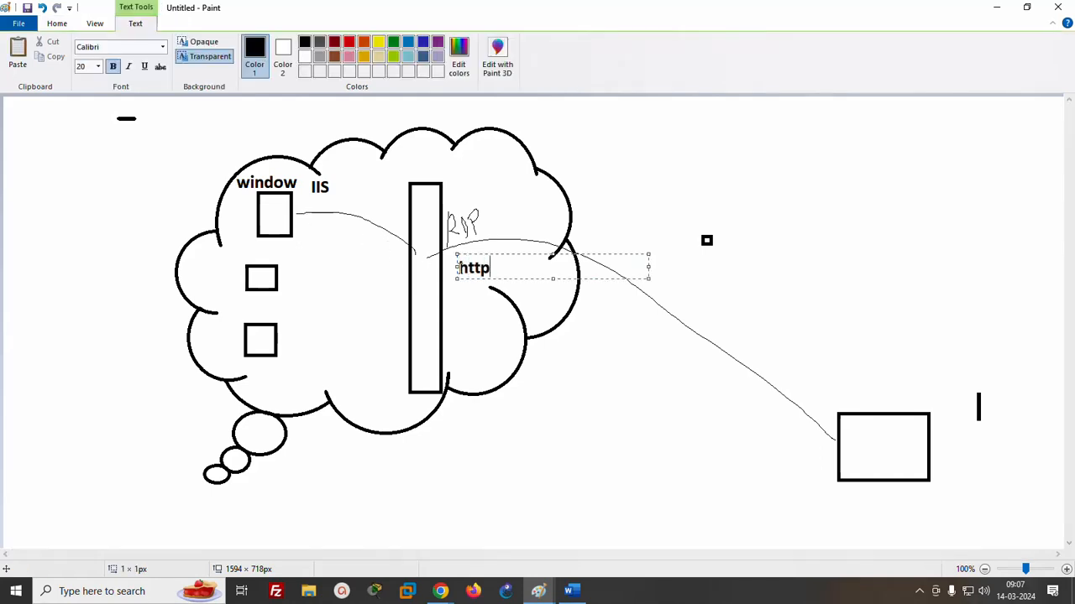
{"action": "left_click", "coordinate": [493, 328]}
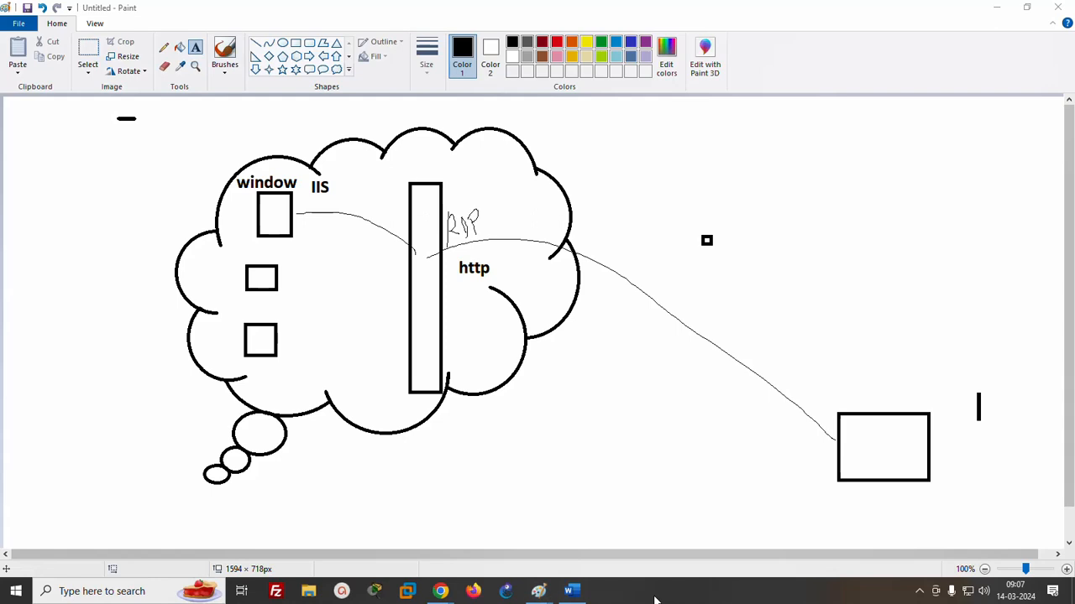
- Open a new blank Paint window and draw a wide rectangle about 831 × 95 px across the upper canvas
{"action": "key", "text": "super+r"}
{"action": "key", "text": "Return"}
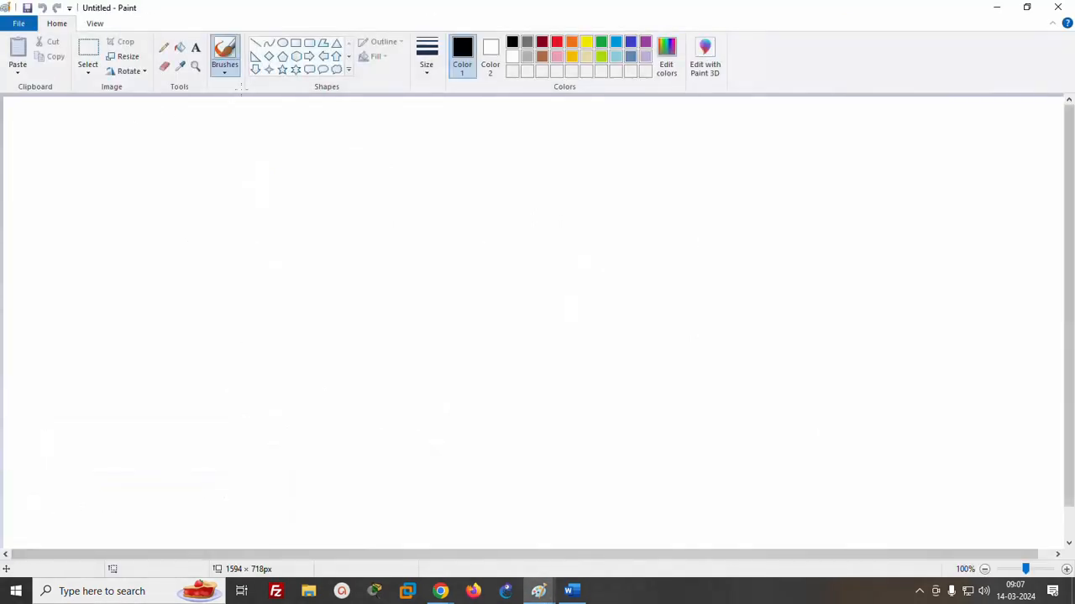
{"action": "left_click", "coordinate": [296, 44]}
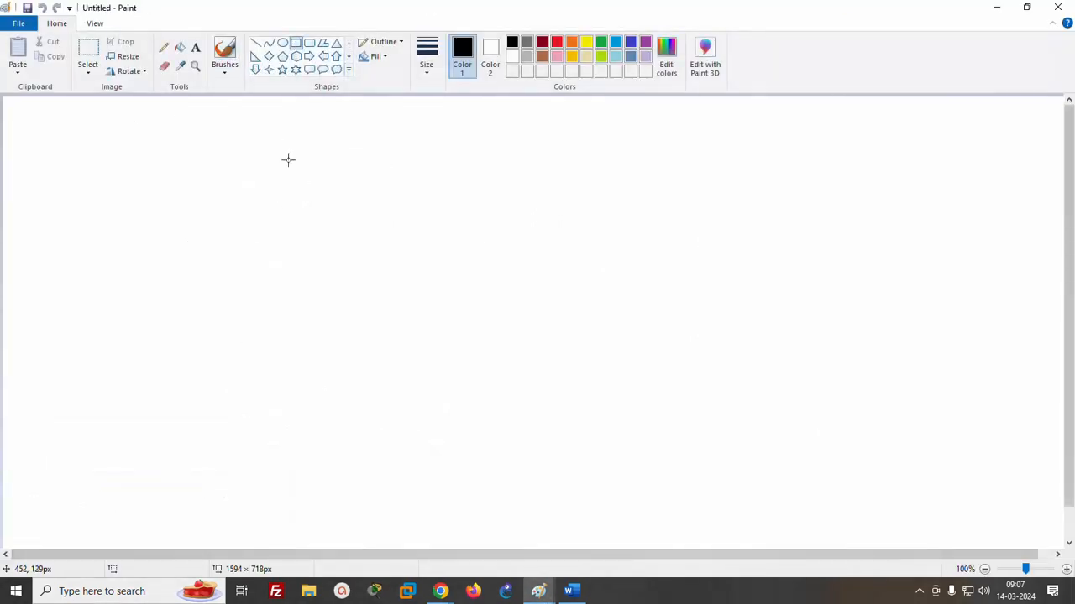
{"action": "left_click_drag", "start_coordinate": [152, 140], "coordinate": [710, 204]}
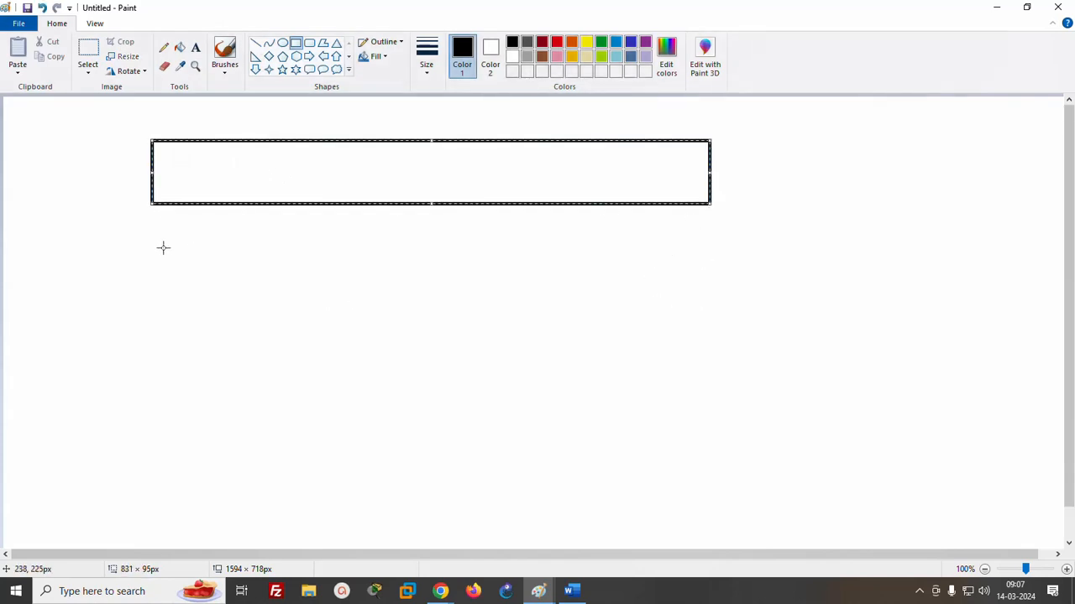
- Draw three spaced boxes in a row below the wide rectangle, with groups of three, two and two smaller boxes beneath them
{"action": "left_click_drag", "start_coordinate": [157, 250], "coordinate": [292, 285]}
{"action": "left_click_drag", "start_coordinate": [404, 244], "coordinate": [463, 269]}
{"action": "left_click_drag", "start_coordinate": [654, 230], "coordinate": [764, 271]}
{"action": "left_click_drag", "start_coordinate": [101, 389], "coordinate": [144, 422]}
{"action": "left_click_drag", "start_coordinate": [168, 382], "coordinate": [226, 420]}
{"action": "left_click_drag", "start_coordinate": [271, 375], "coordinate": [307, 403]}
{"action": "left_click_drag", "start_coordinate": [472, 352], "coordinate": [502, 385]}
{"action": "left_click_drag", "start_coordinate": [522, 361], "coordinate": [551, 384]}
{"action": "left_click_drag", "start_coordinate": [727, 345], "coordinate": [776, 380]}
{"action": "left_click_drag", "start_coordinate": [799, 350], "coordinate": [827, 375]}
{"action": "left_click", "coordinate": [297, 156]}
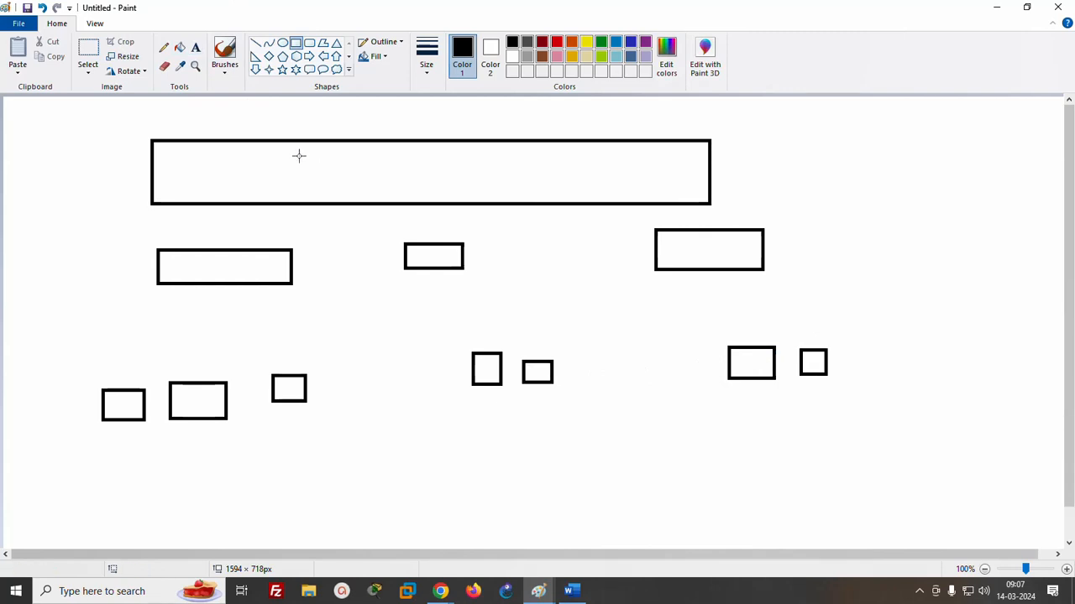
- Add the text "VPC" inside the wide rectangle
{"action": "left_click", "coordinate": [196, 47]}
{"action": "left_click", "coordinate": [285, 187]}
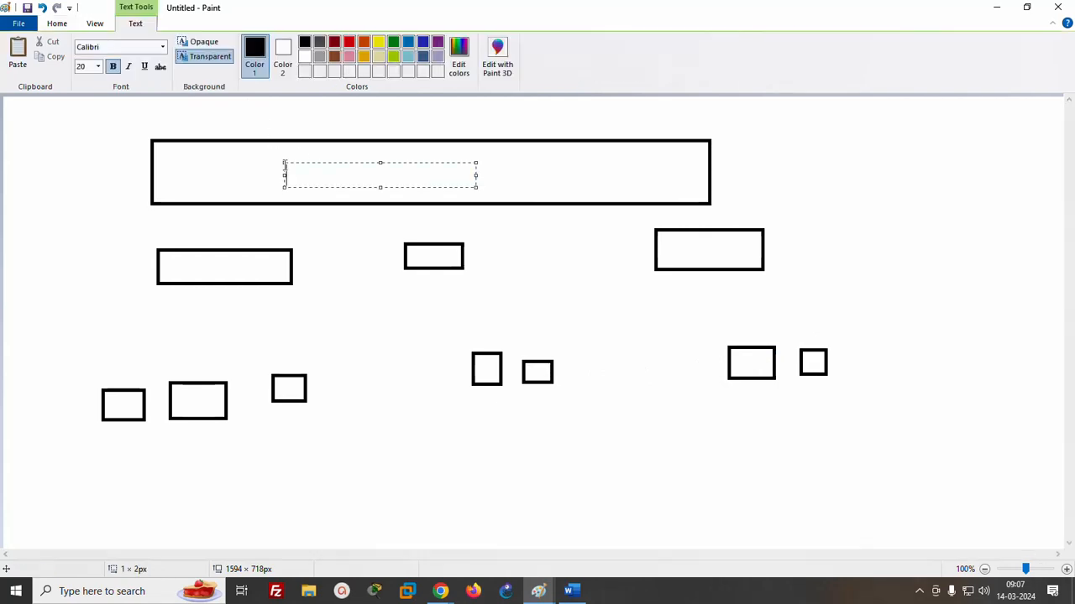
{"action": "type", "text": "VPC"}
- Label the first box of the middle row "Subnet" and the other two boxes "subnet"
{"action": "left_click", "coordinate": [177, 257]}
{"action": "type", "text": "Sub"}
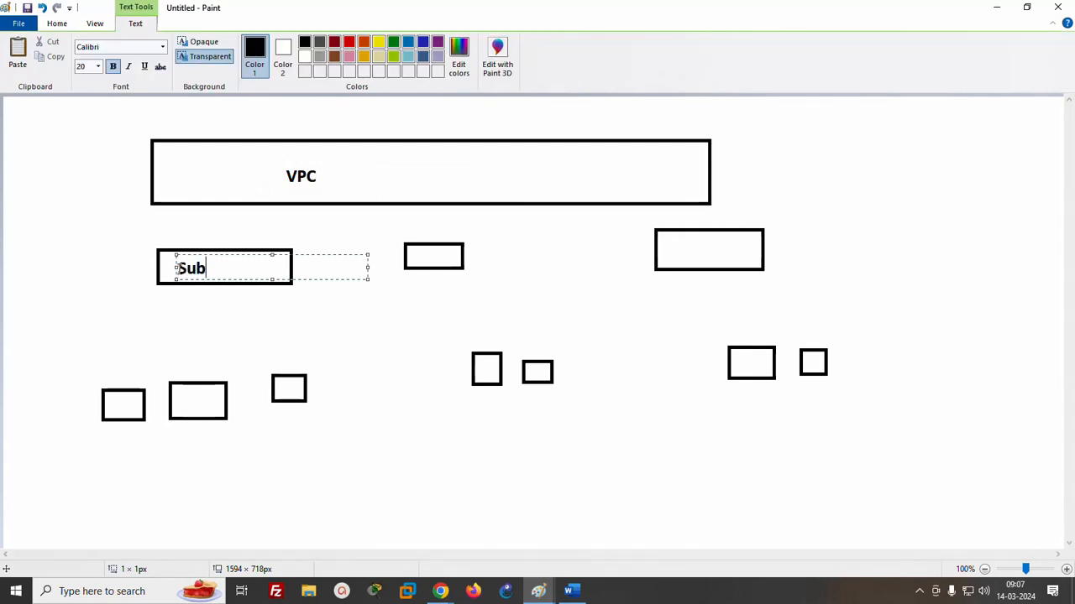
{"action": "type", "text": "net"}
{"action": "left_click", "coordinate": [404, 261]}
{"action": "type", "text": "subnet"}
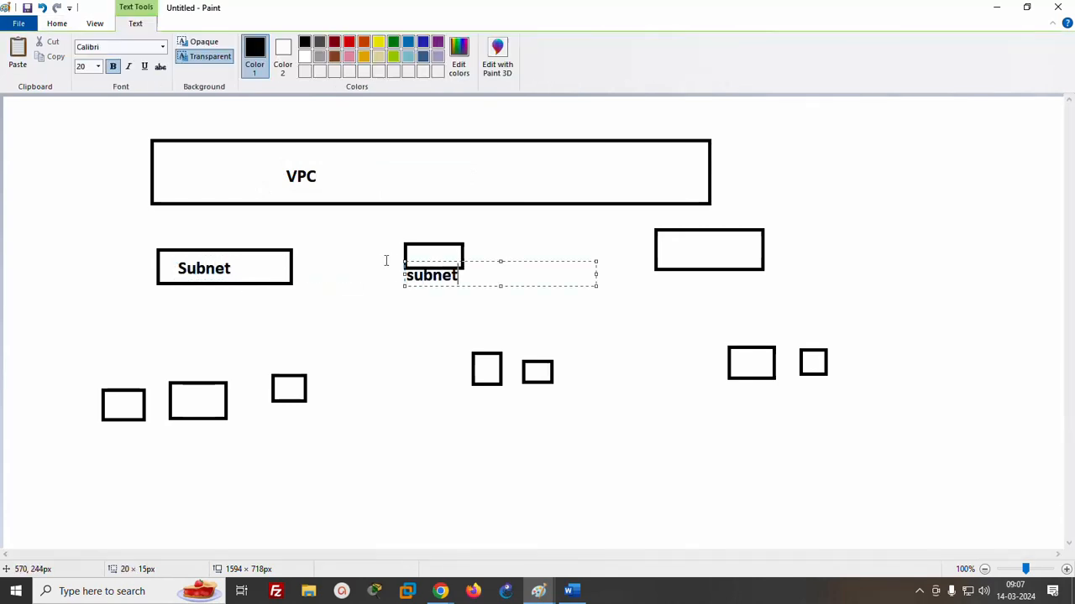
{"action": "left_click", "coordinate": [676, 270]}
{"action": "type", "text": "sunet"}
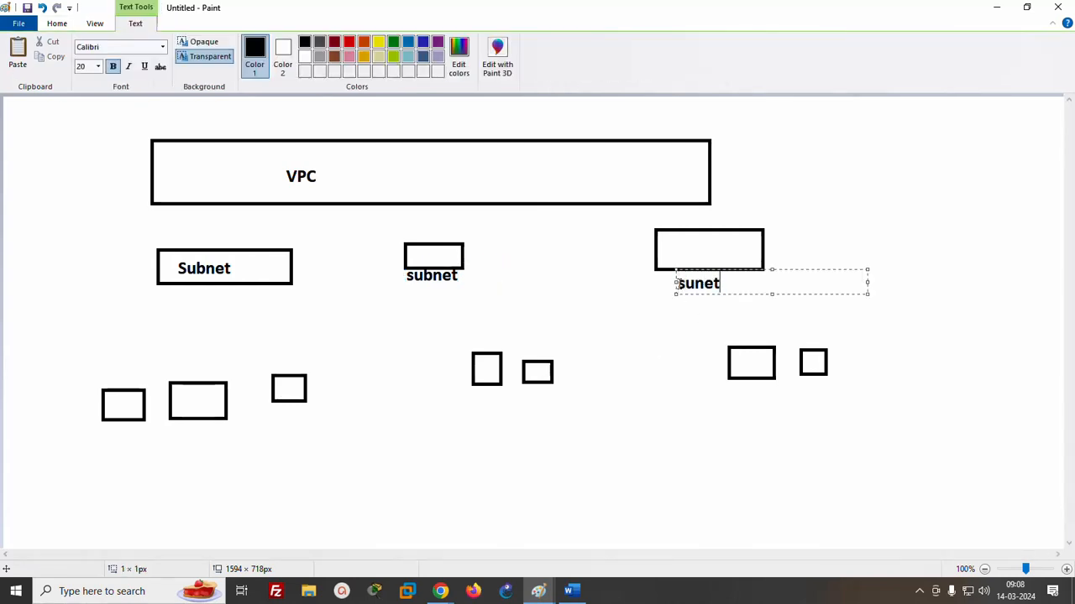
{"action": "key", "text": "BackSpace"}
{"action": "key", "text": "BackSpace"}
{"action": "key", "text": "BackSpace"}
{"action": "type", "text": "bne"}
- Add the text "instance" below the small boxes under the first subnet
{"action": "left_click", "coordinate": [60, 448]}
{"action": "left_click", "coordinate": [59, 440]}
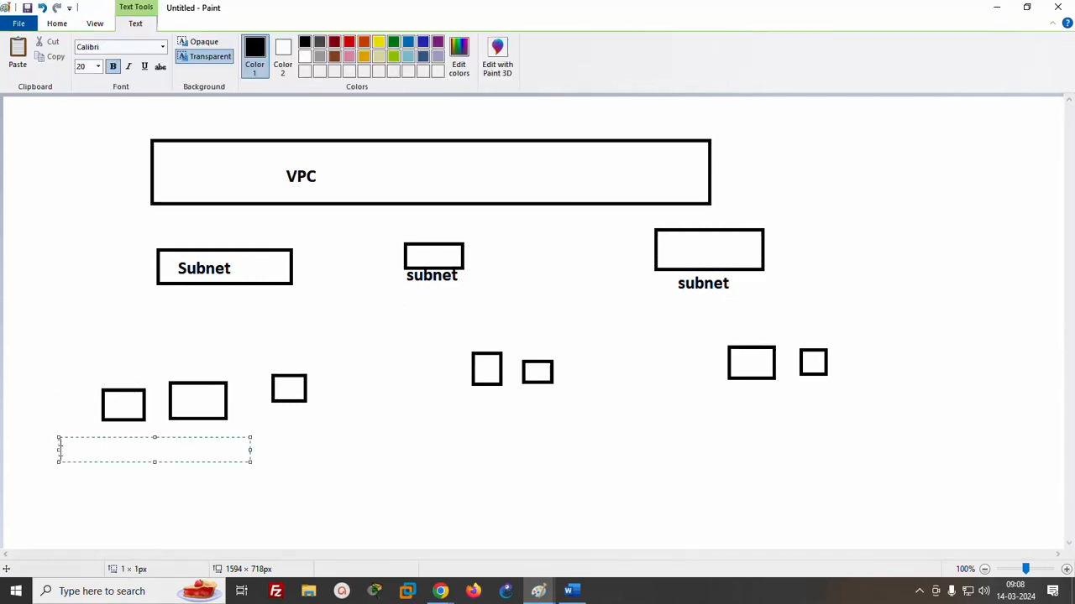
{"action": "type", "text": "instancd"}
- Draw freehand pencil lines from the VPC rectangle down to each of the three subnet boxes
{"action": "left_click", "coordinate": [56, 23]}
{"action": "left_click", "coordinate": [164, 47]}
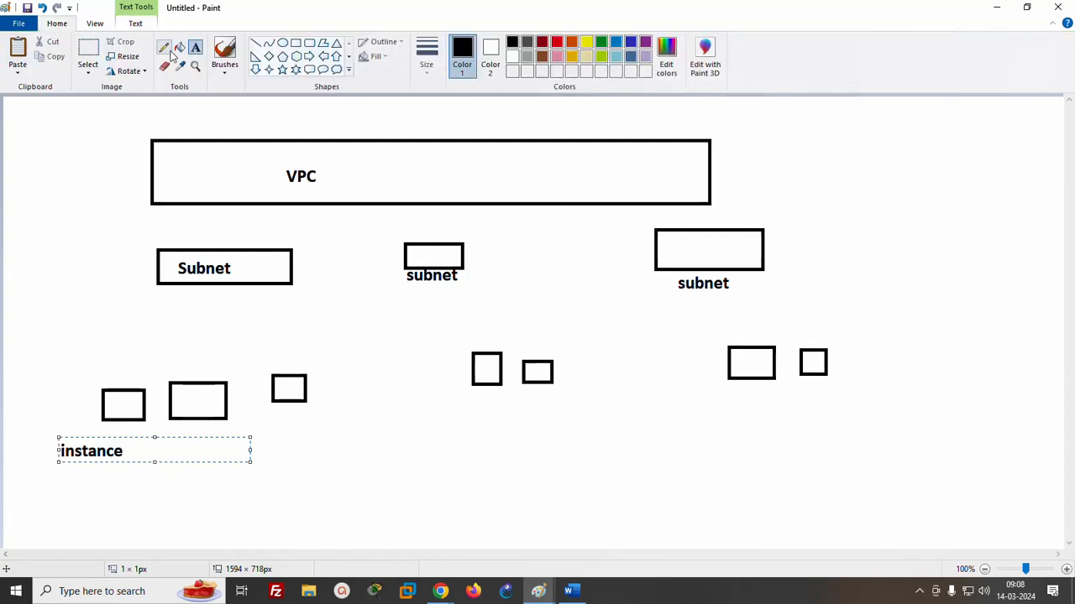
{"action": "left_click_drag", "start_coordinate": [282, 199], "coordinate": [260, 254]}
{"action": "left_click_drag", "start_coordinate": [411, 214], "coordinate": [414, 242]}
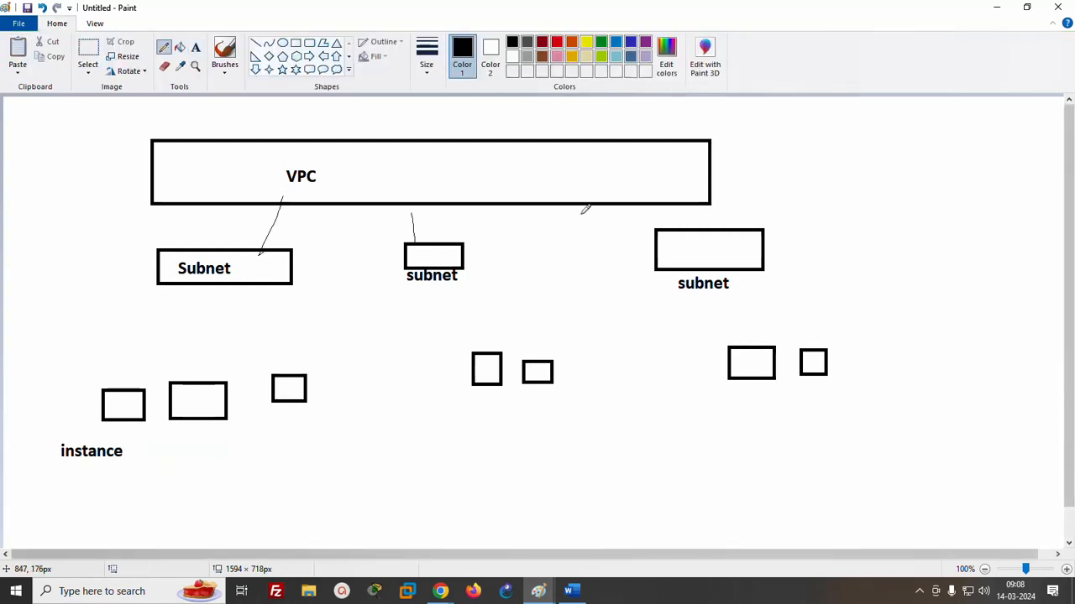
{"action": "left_click_drag", "start_coordinate": [598, 205], "coordinate": [657, 240]}
- Draw freehand lines from each subnet down to the small instance boxes beneath it
{"action": "left_click_drag", "start_coordinate": [171, 292], "coordinate": [147, 365]}
{"action": "left_click_drag", "start_coordinate": [204, 309], "coordinate": [203, 365]}
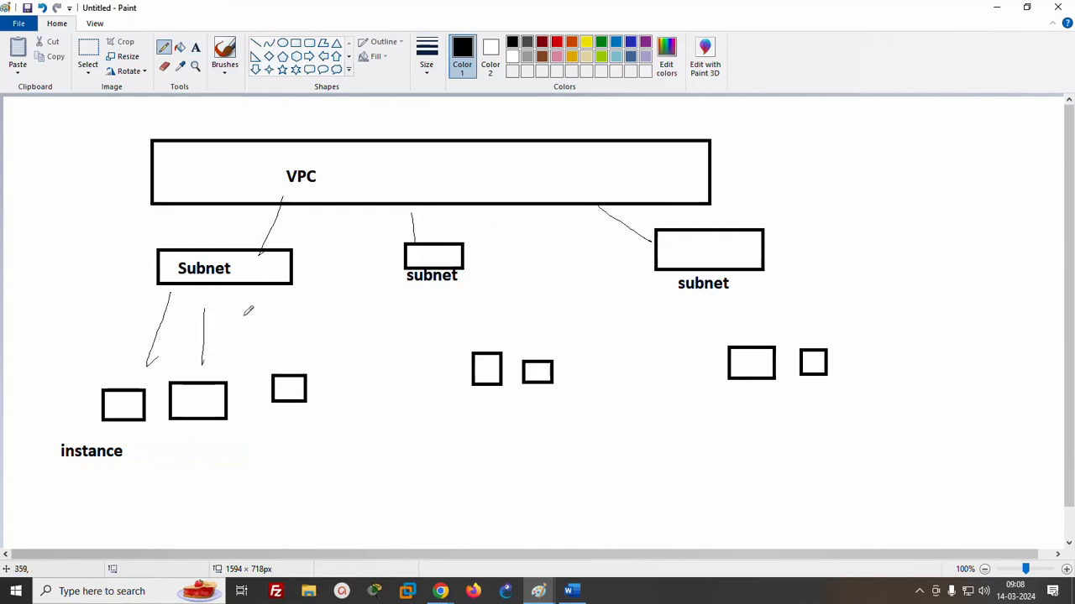
{"action": "left_click_drag", "start_coordinate": [249, 309], "coordinate": [270, 359]}
{"action": "left_click_drag", "start_coordinate": [442, 290], "coordinate": [475, 352]}
{"action": "left_click_drag", "start_coordinate": [472, 283], "coordinate": [542, 346]}
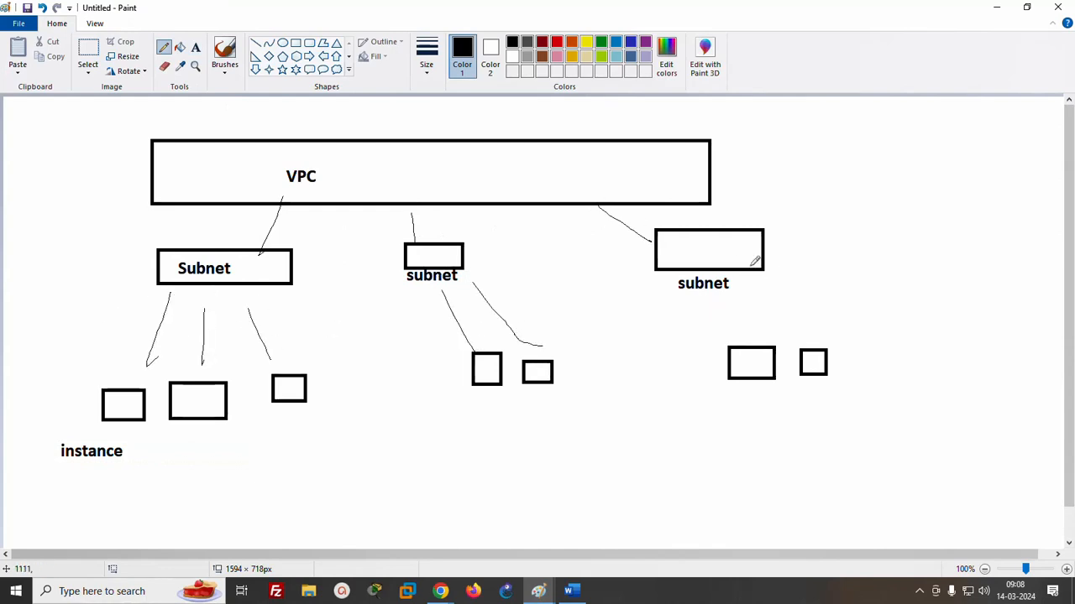
{"action": "left_click_drag", "start_coordinate": [732, 280], "coordinate": [732, 353]}
{"action": "left_click_drag", "start_coordinate": [770, 285], "coordinate": [802, 339]}
- Draw a roughly horizontal freehand line outward from the first subnet's outermost connector and label it "firewall"
{"action": "left_click_drag", "start_coordinate": [143, 338], "coordinate": [49, 329]}
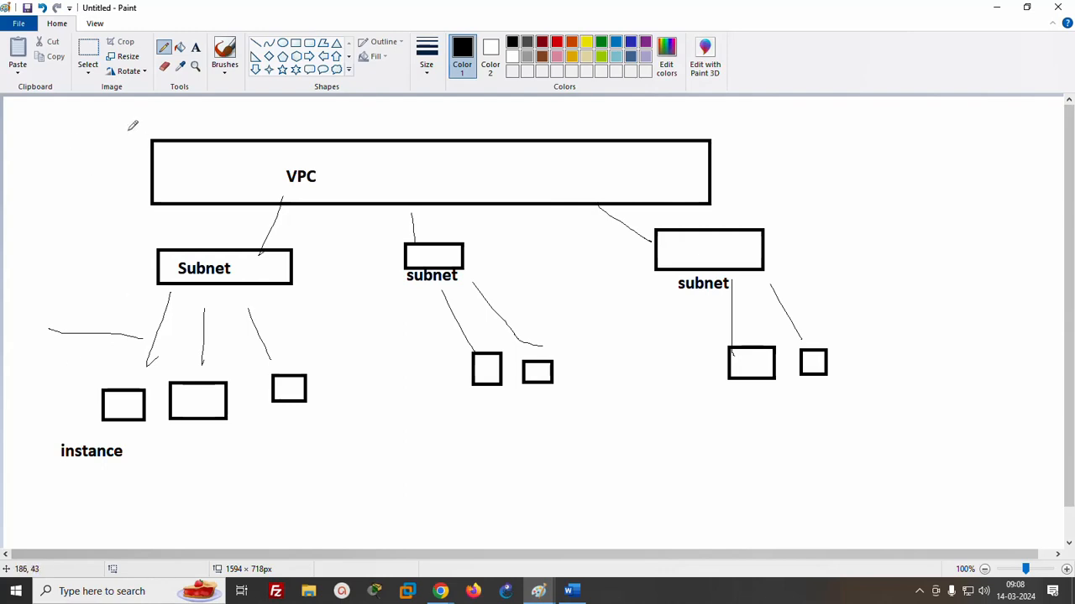
{"action": "left_click", "coordinate": [196, 47]}
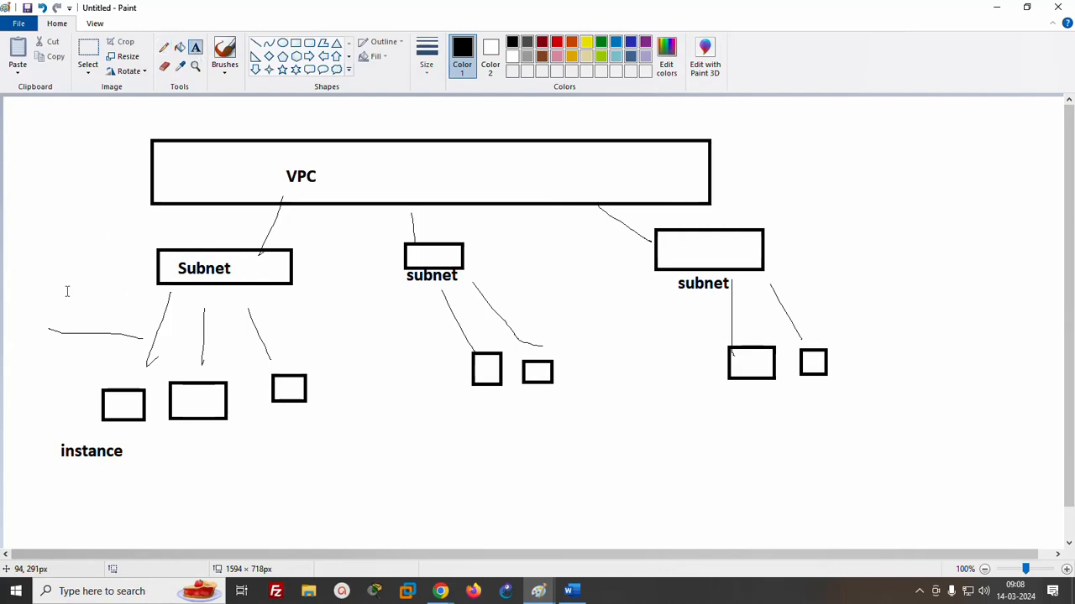
{"action": "left_click", "coordinate": [28, 316]}
{"action": "type", "text": "firewall"}
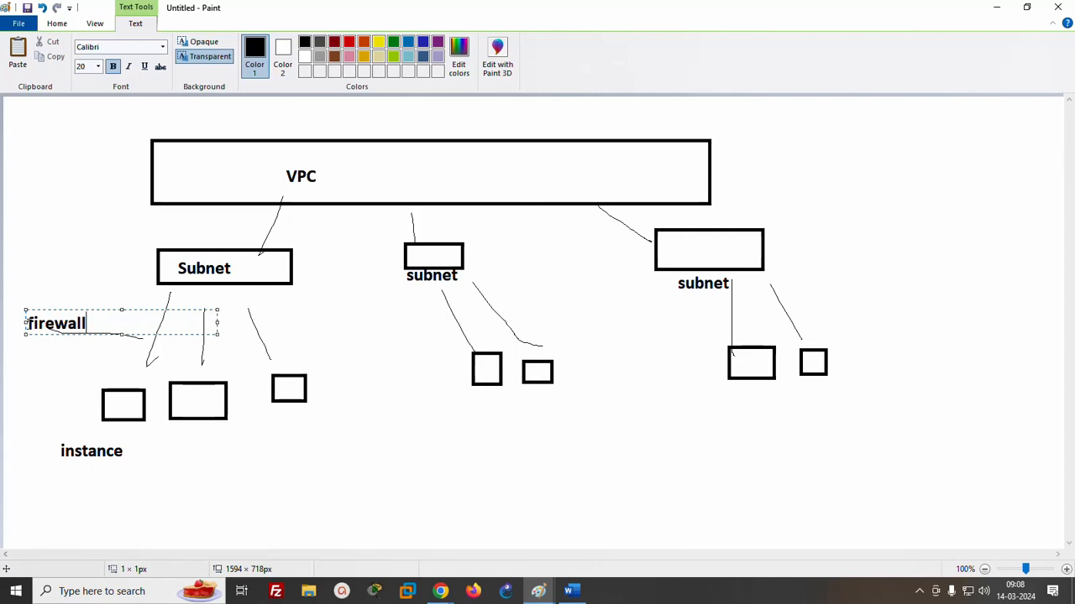
{"action": "left_click", "coordinate": [50, 24]}
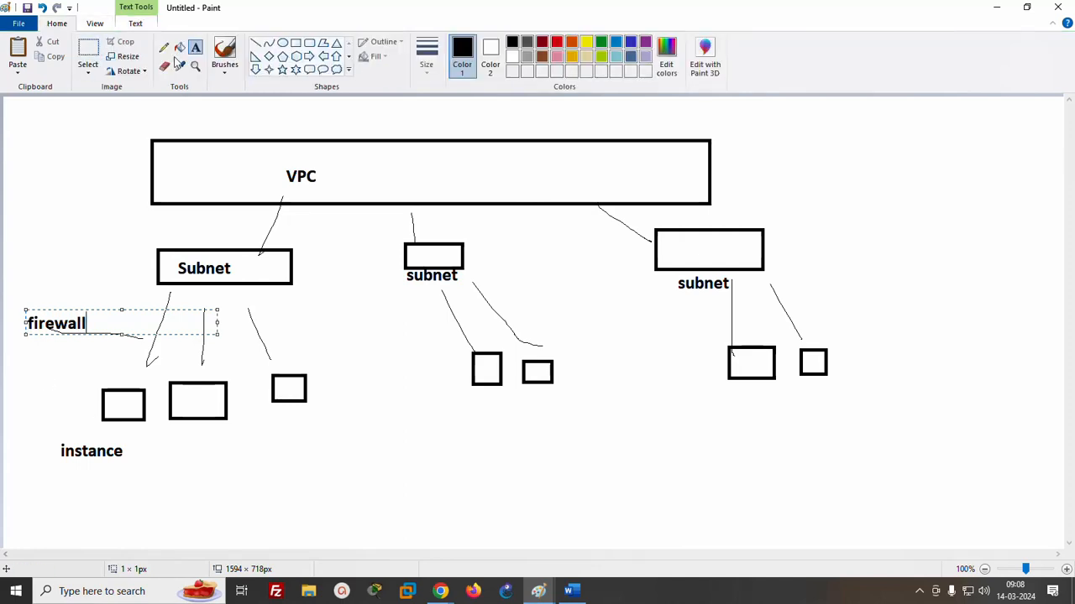
{"action": "left_click", "coordinate": [164, 47]}
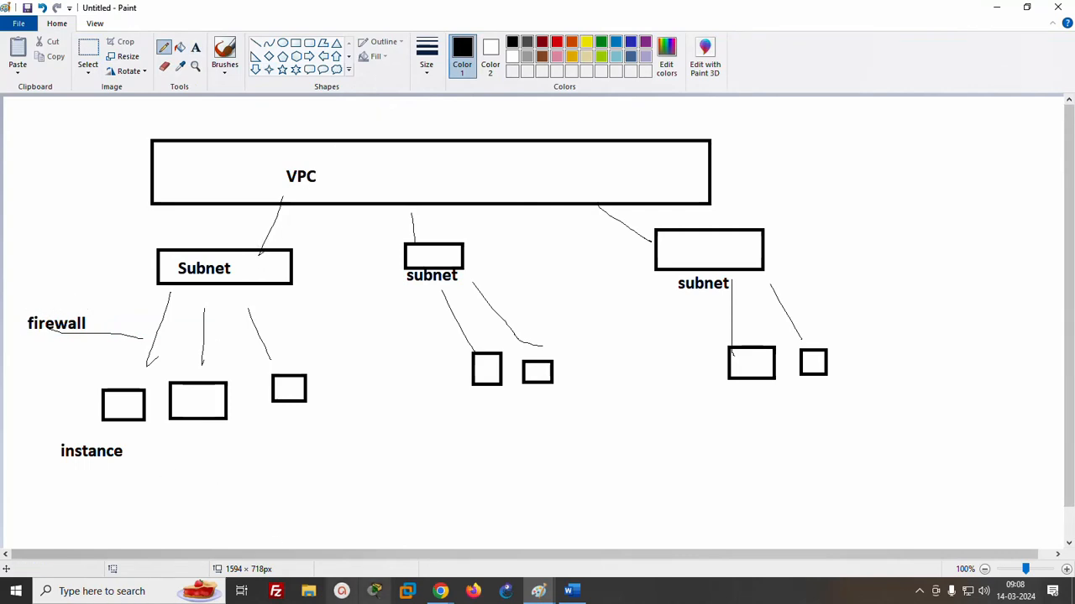
- Switch to the AWS console in Chrome and open the EC2 security groups list for the Ohio region
{"action": "mouse_move", "coordinate": [440, 587]}
{"action": "left_click", "coordinate": [361, 532]}
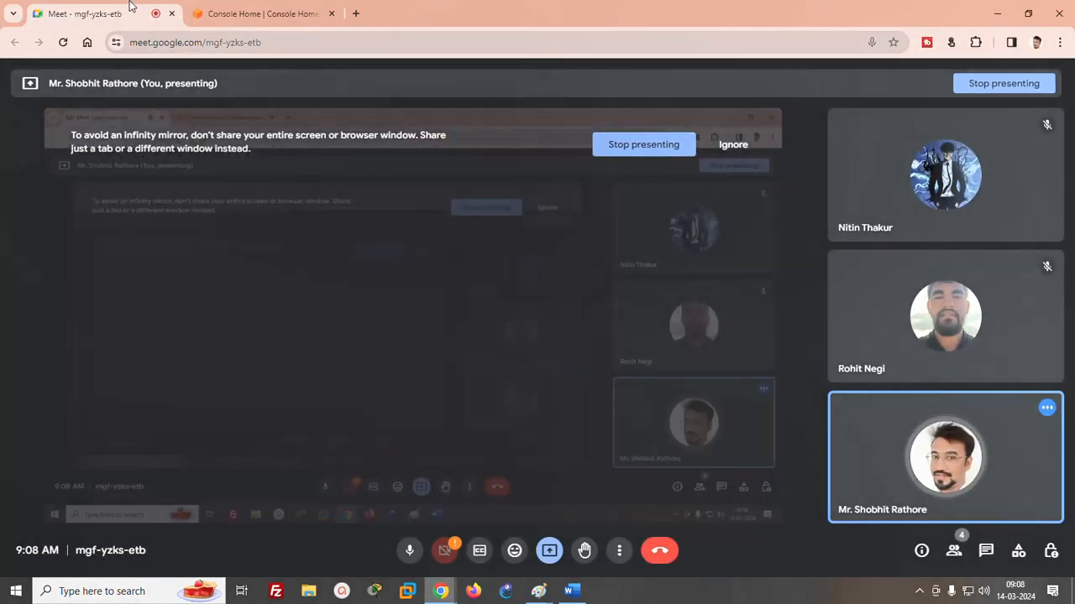
{"action": "left_click", "coordinate": [252, 14]}
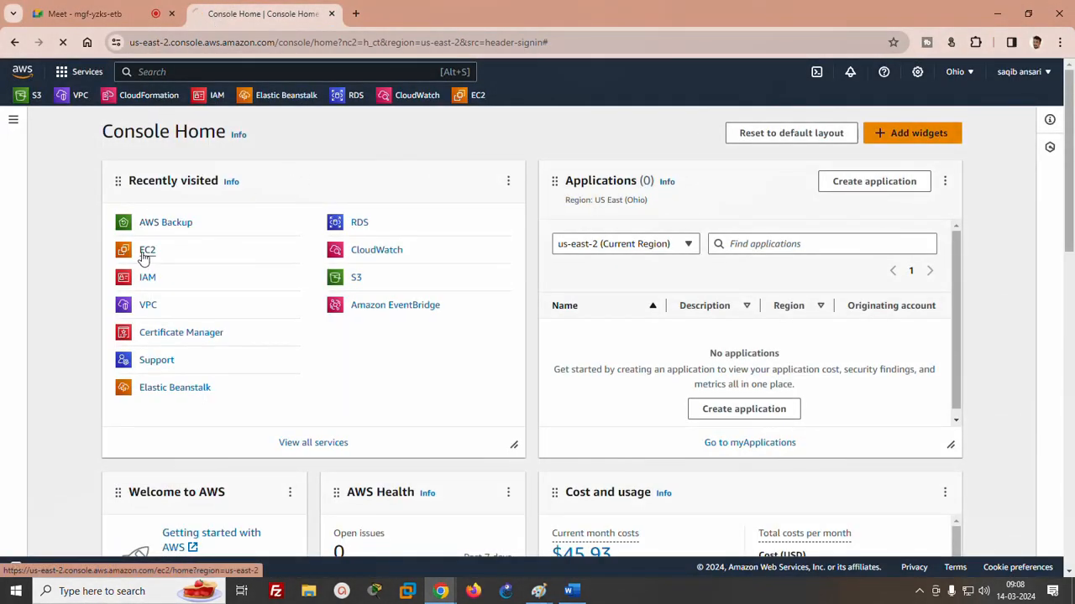
{"action": "left_click", "coordinate": [144, 257]}
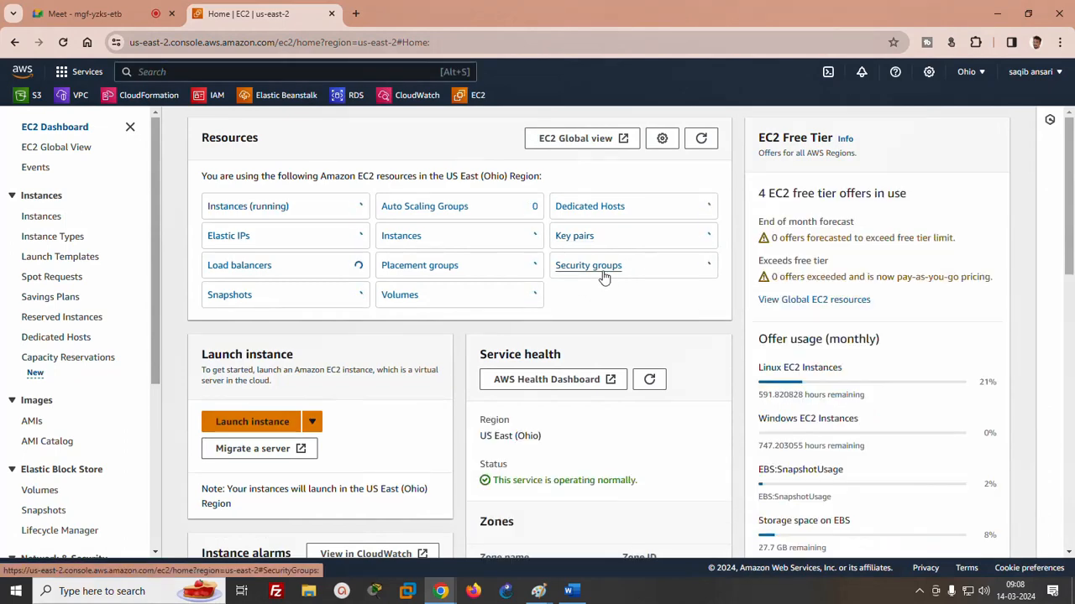
{"action": "left_click", "coordinate": [589, 272]}
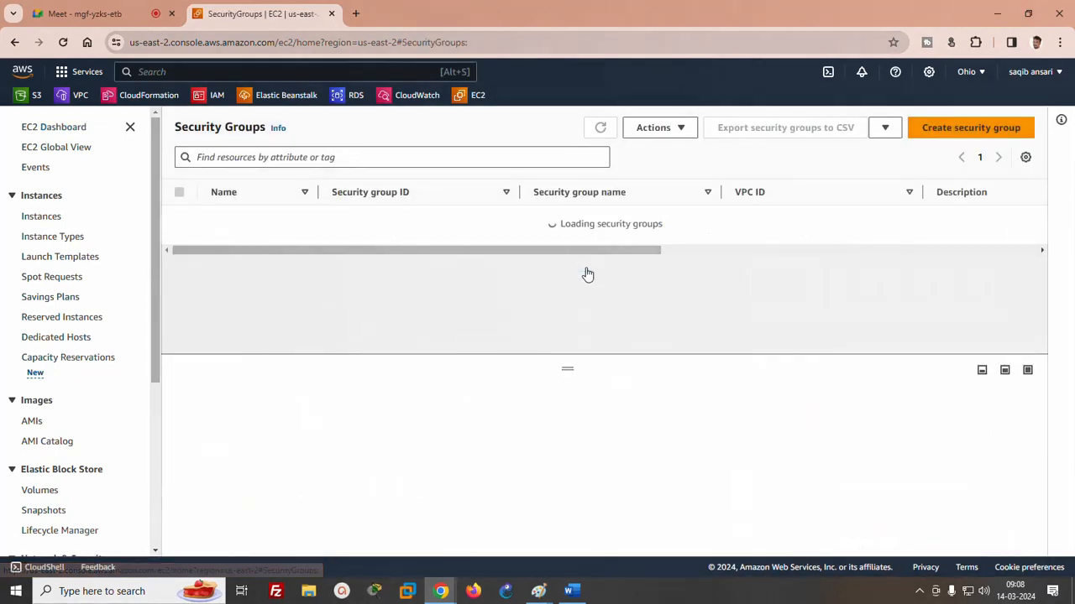
- Select all security groups in the Ohio region and delete the removable ones, confirming with "delete"
{"action": "left_click", "coordinate": [180, 193]}
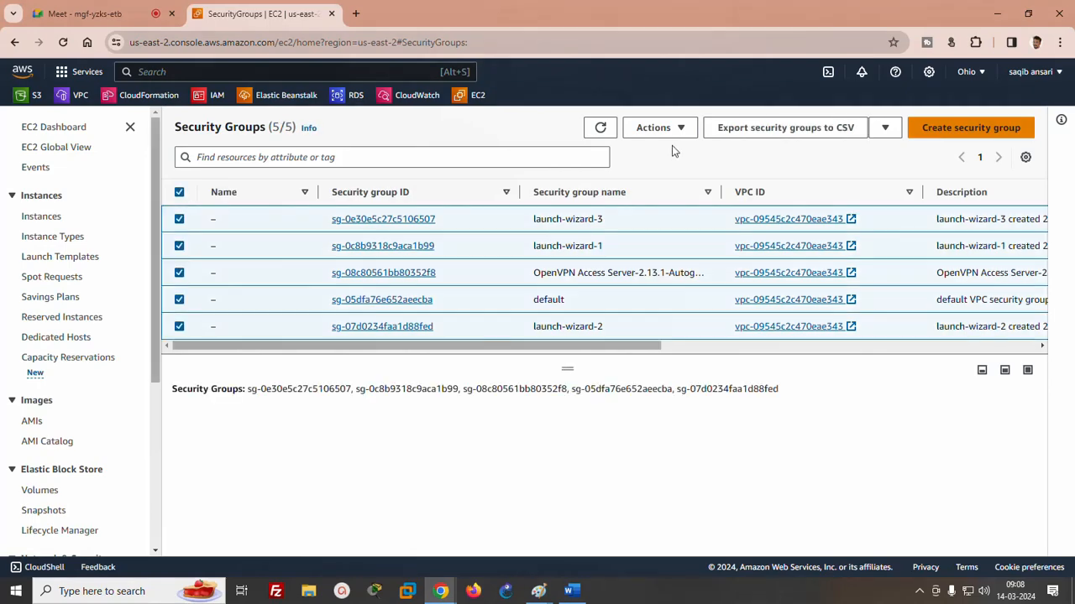
{"action": "left_click", "coordinate": [659, 127]}
{"action": "left_click", "coordinate": [665, 273]}
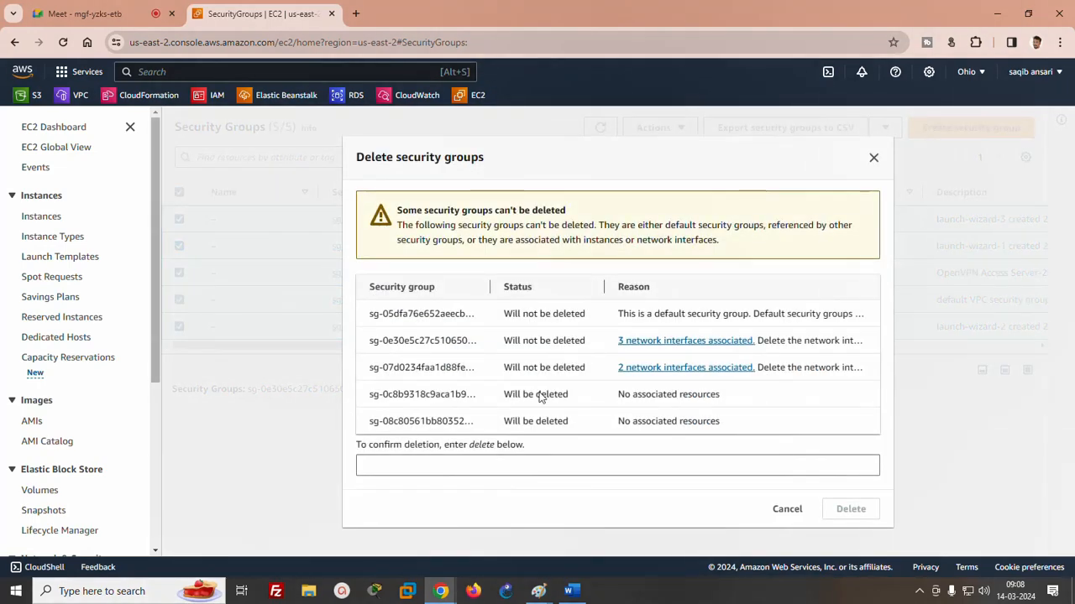
{"action": "left_click", "coordinate": [504, 459]}
{"action": "type", "text": "del"}
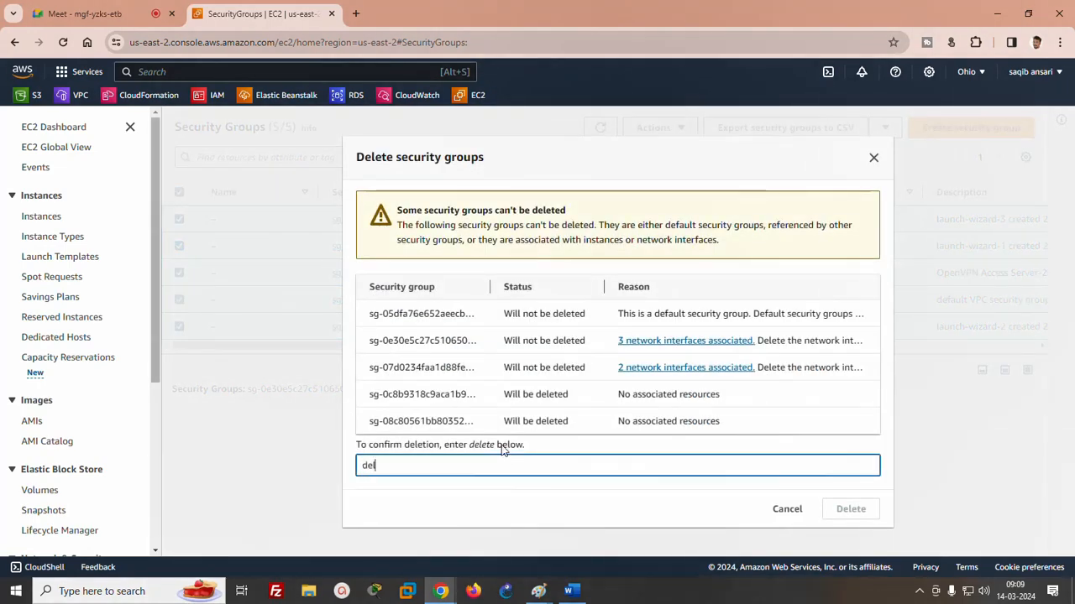
{"action": "type", "text": "ete"}
{"action": "left_click", "coordinate": [854, 507]}
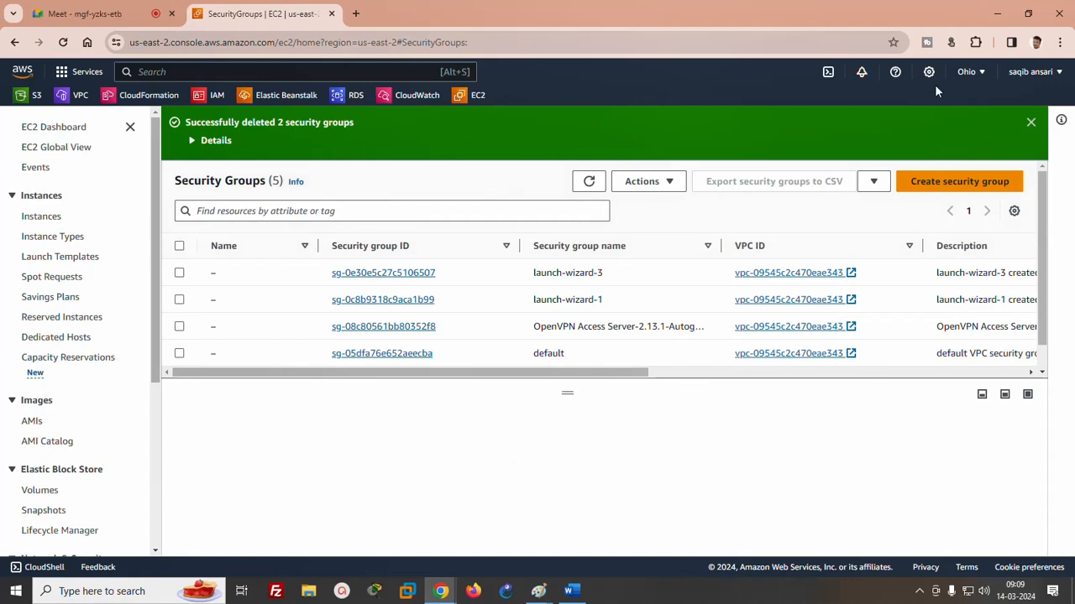
- Change the region to Asia Pacific (Hyderabad) and delete all removable security groups there, confirming with "delete"
{"action": "left_click", "coordinate": [968, 72]}
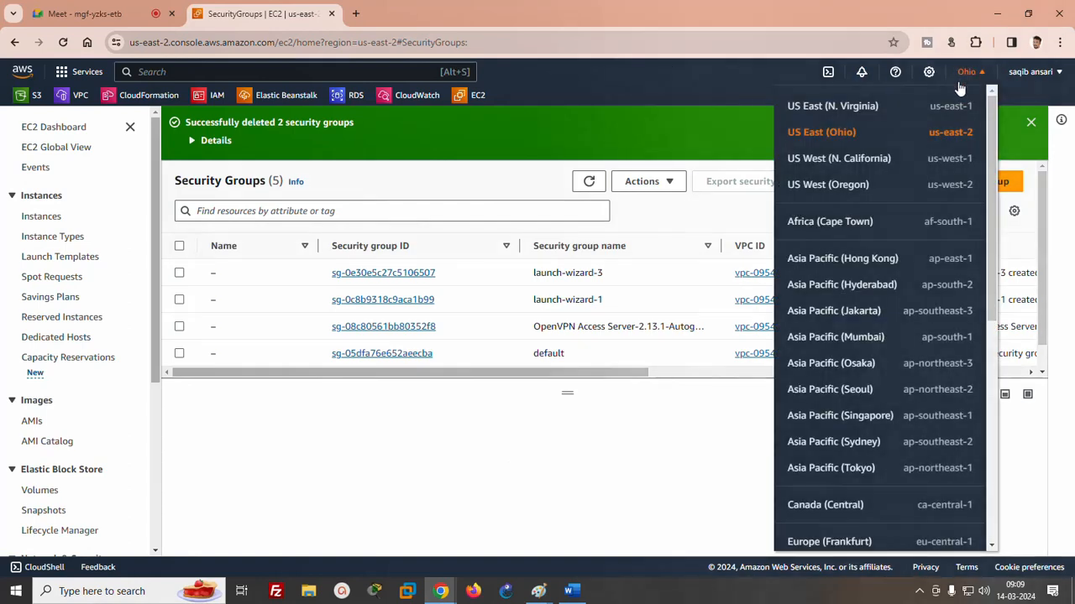
{"action": "left_click", "coordinate": [855, 285]}
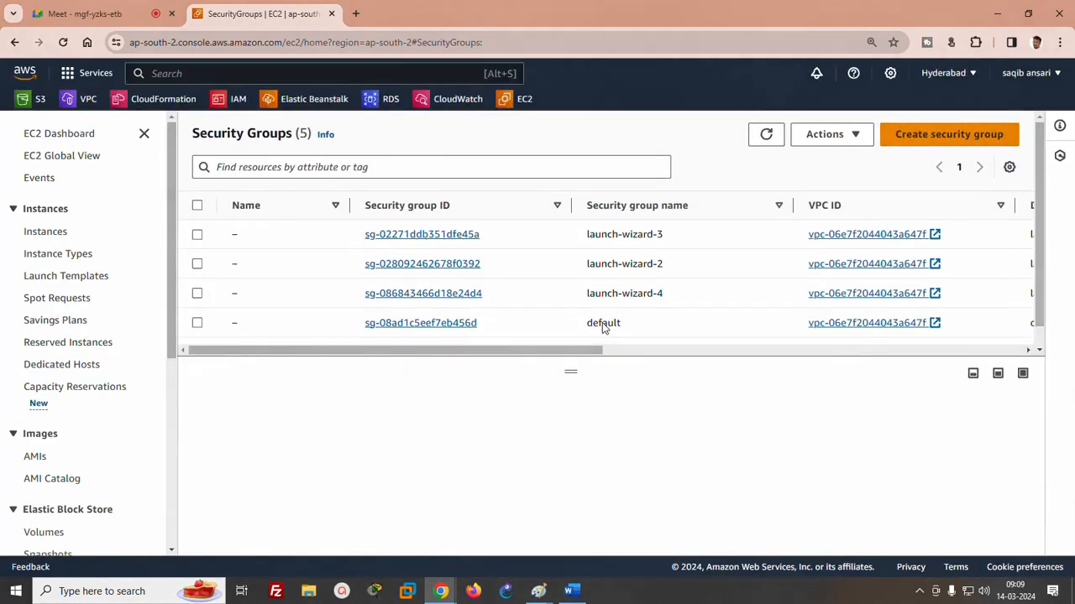
{"action": "left_click", "coordinate": [197, 206]}
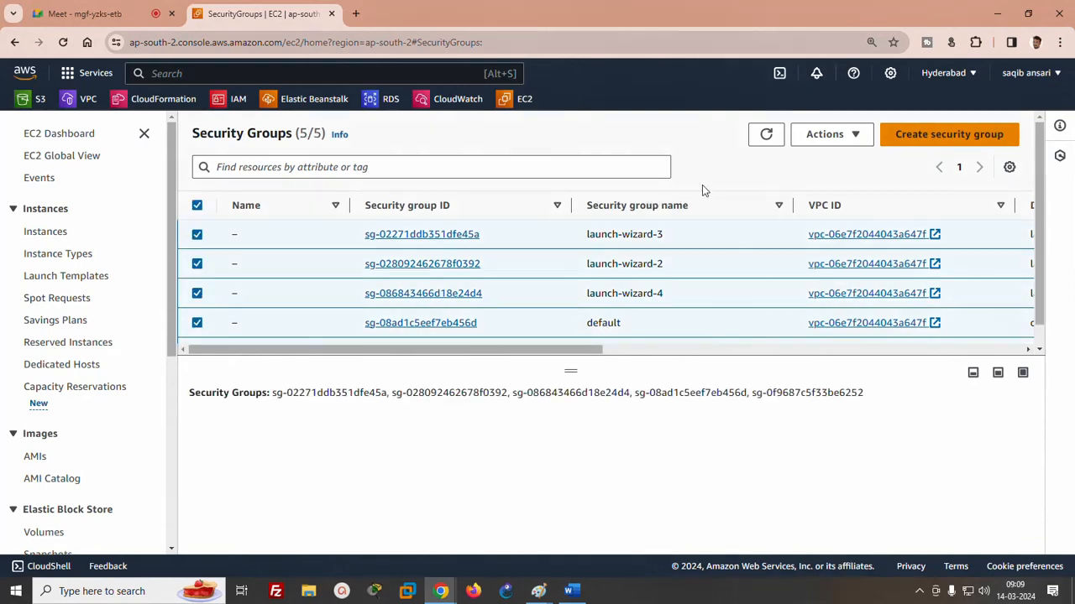
{"action": "left_click", "coordinate": [829, 134]}
{"action": "left_click", "coordinate": [844, 296]}
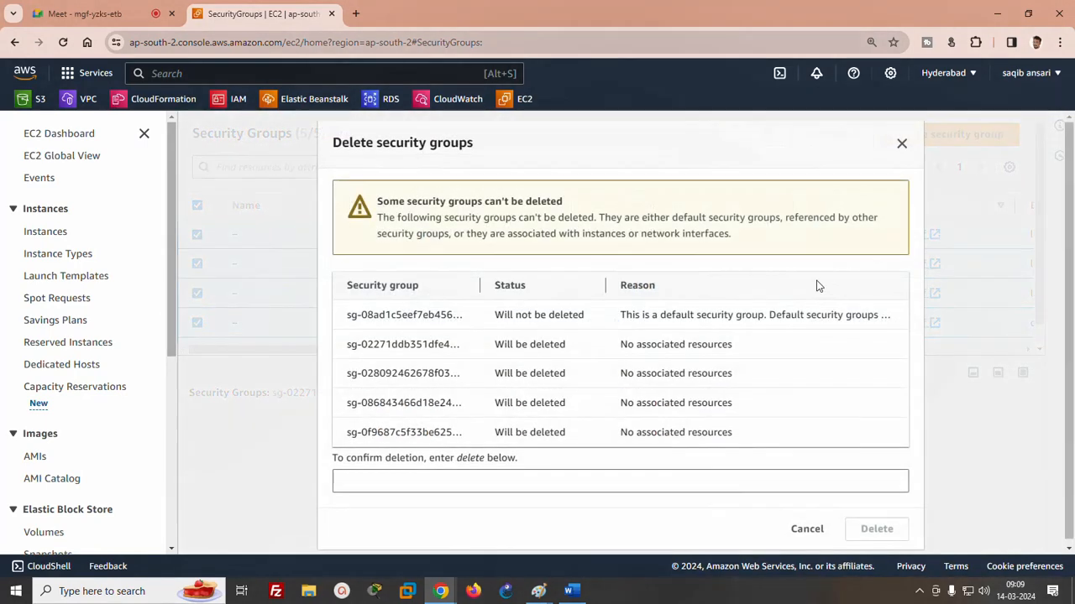
{"action": "left_click", "coordinate": [507, 478]}
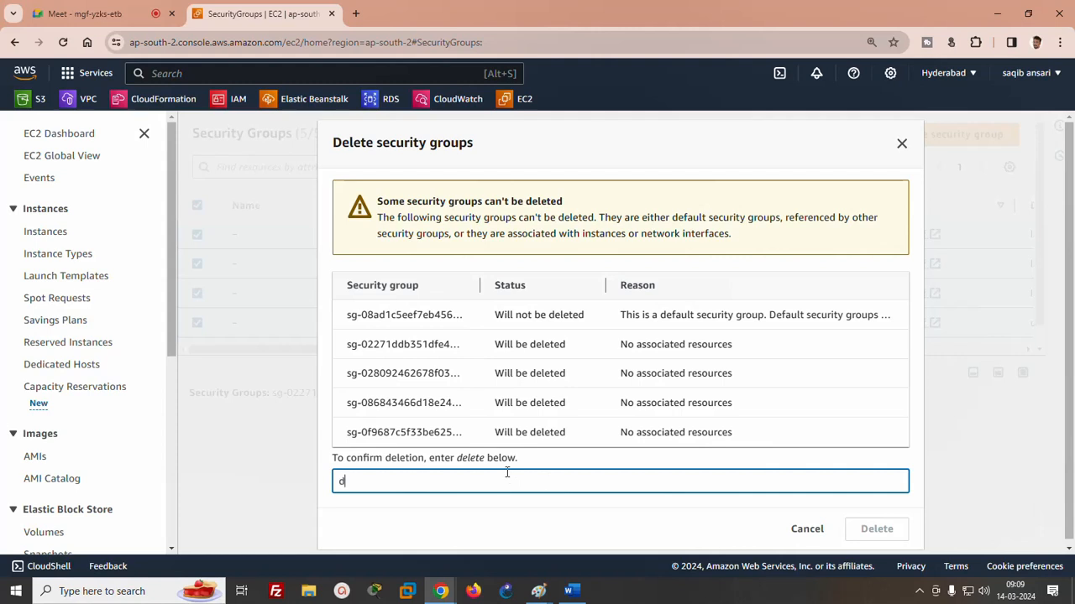
{"action": "type", "text": "delete"}
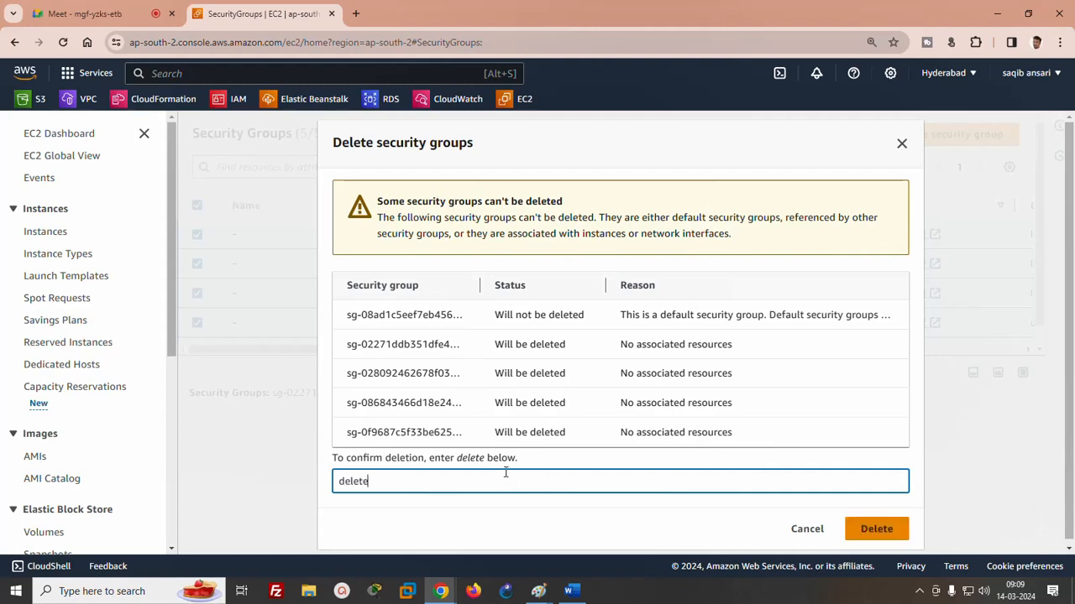
{"action": "left_click", "coordinate": [874, 529]}
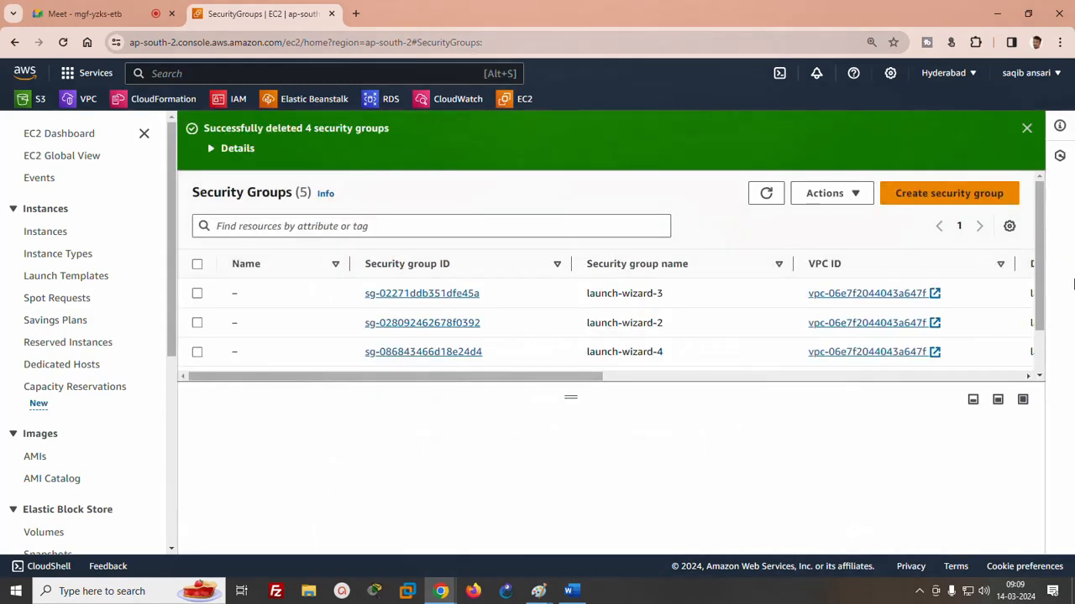
- Refresh the Hyderabad security groups list and open a new blank Paint canvas
{"action": "left_click", "coordinate": [763, 193]}
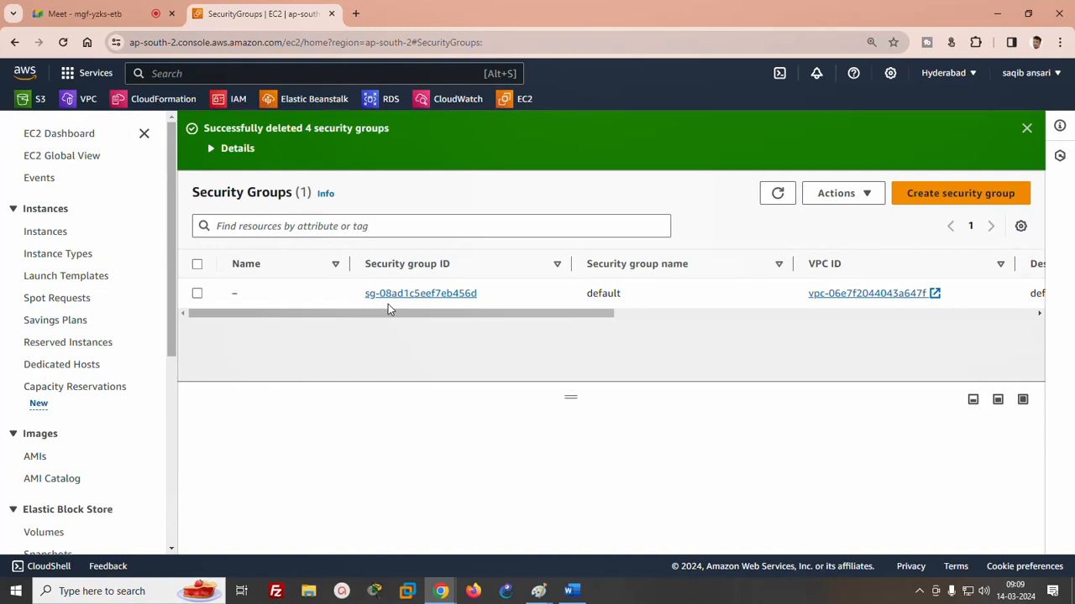
{"action": "left_click", "coordinate": [572, 591]}
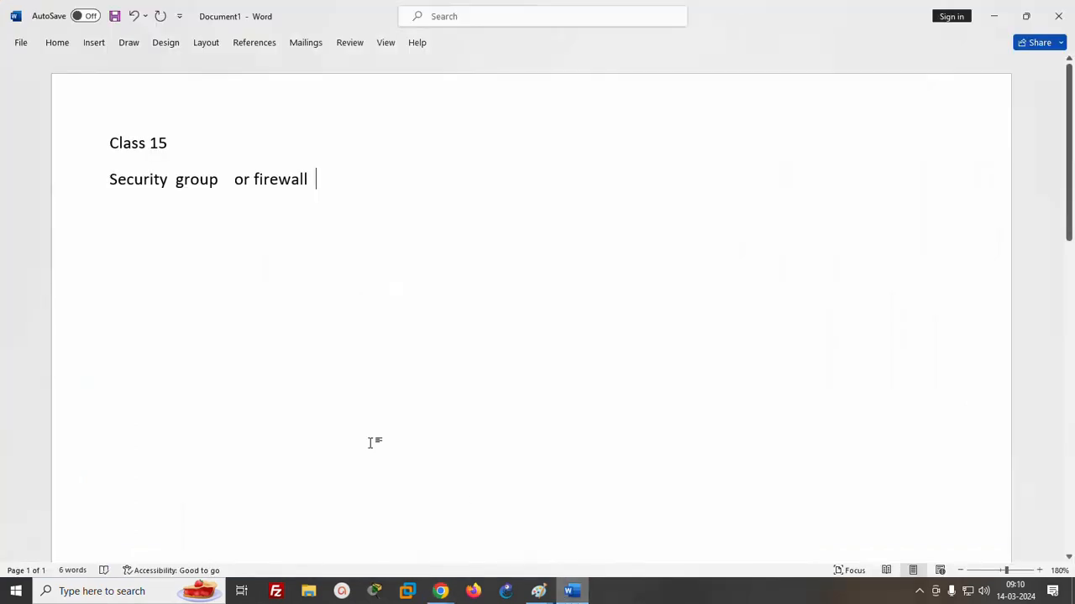
{"action": "left_click", "coordinate": [625, 599]}
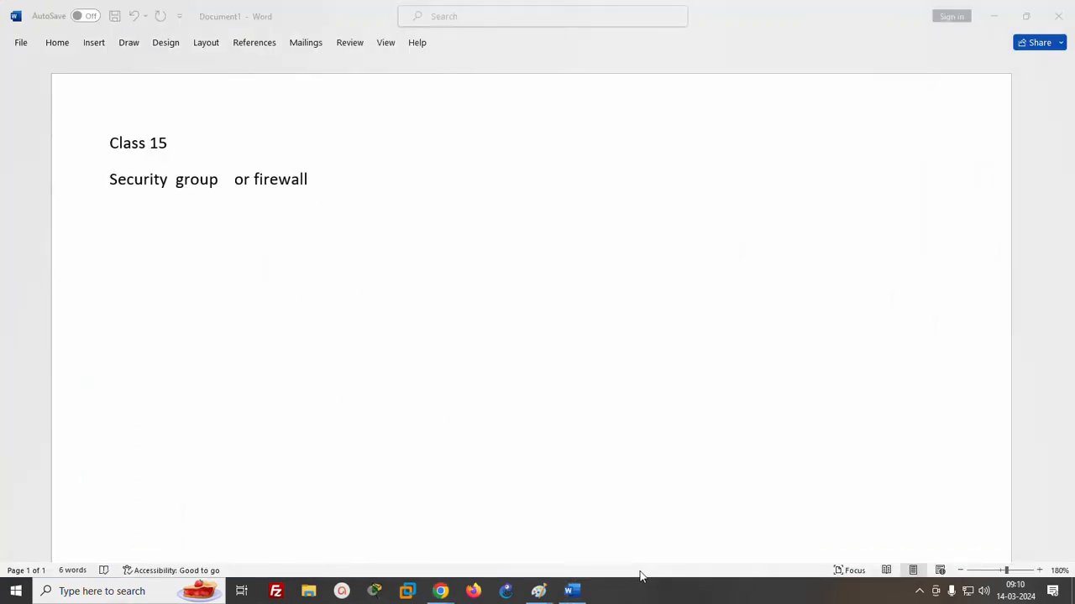
{"action": "key", "text": "super+r"}
{"action": "key", "text": "Return"}
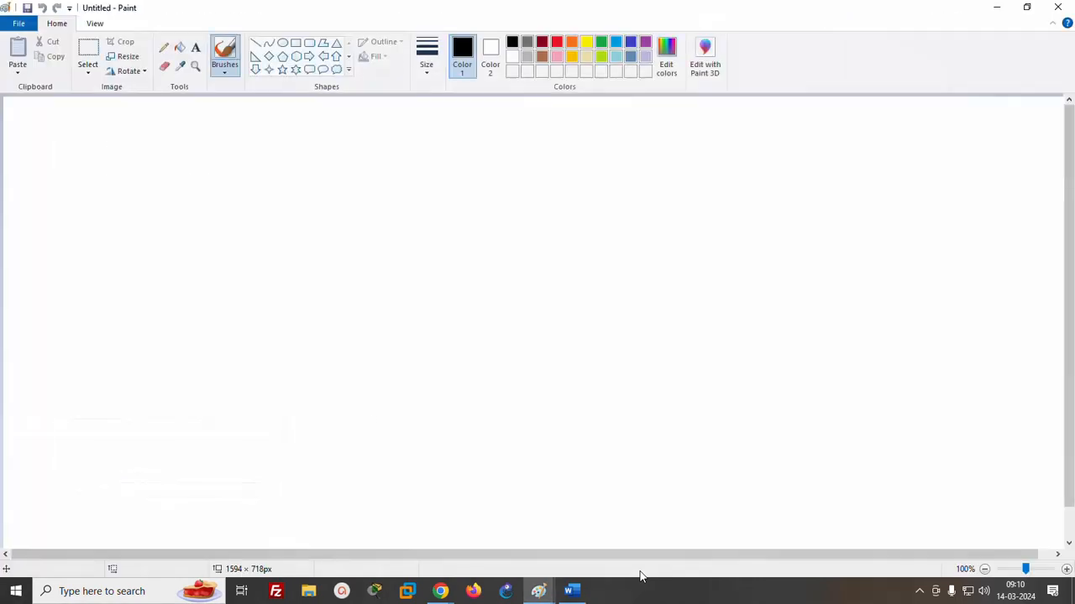
- Draw a row of five separate small rectangles, each about 80 px wide, across the middle of the blank canvas
{"action": "left_click", "coordinate": [295, 42]}
{"action": "left_click_drag", "start_coordinate": [184, 263], "coordinate": [249, 299]}
{"action": "left_click_drag", "start_coordinate": [340, 277], "coordinate": [368, 292]}
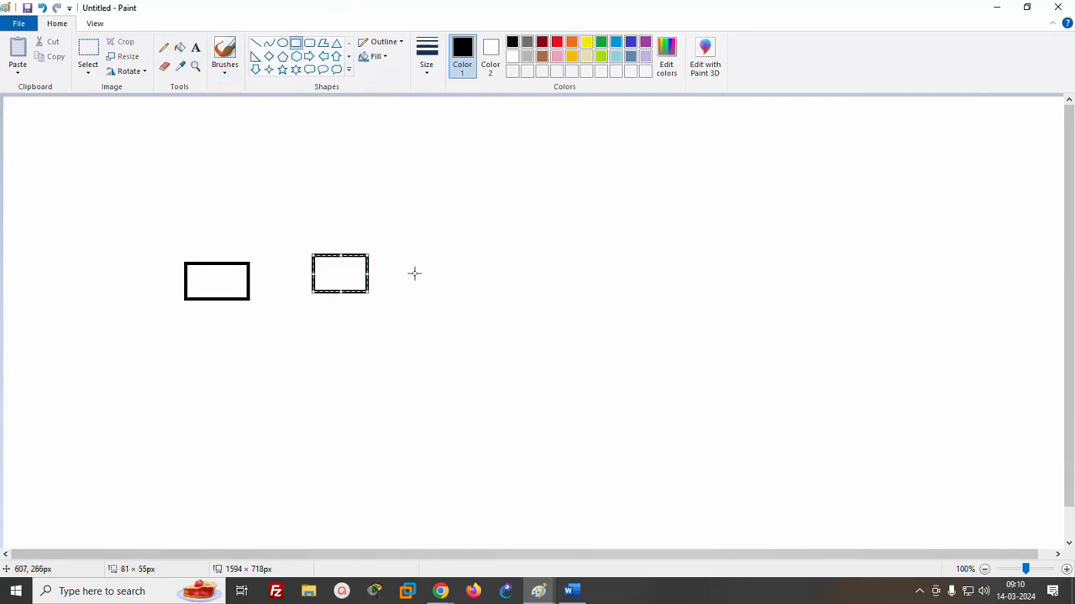
{"action": "left_click_drag", "start_coordinate": [415, 249], "coordinate": [483, 284]}
{"action": "left_click_drag", "start_coordinate": [540, 241], "coordinate": [612, 283]}
{"action": "left_click_drag", "start_coordinate": [674, 239], "coordinate": [727, 288]}
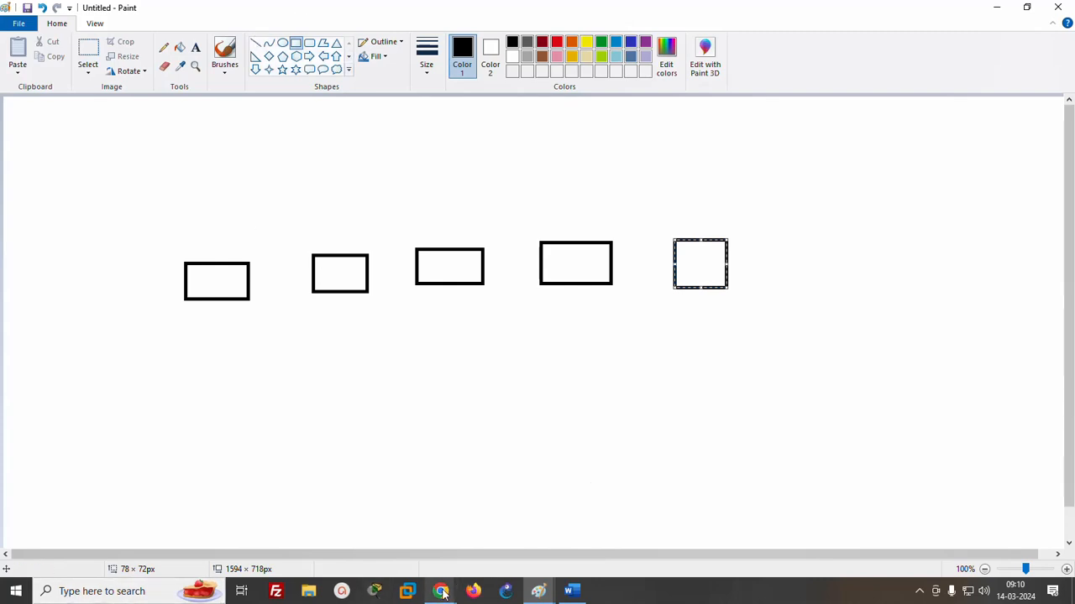
- Switch to the AWS console in Chrome, dismiss the deletion notice and start creating a security group
{"action": "left_click", "coordinate": [428, 565]}
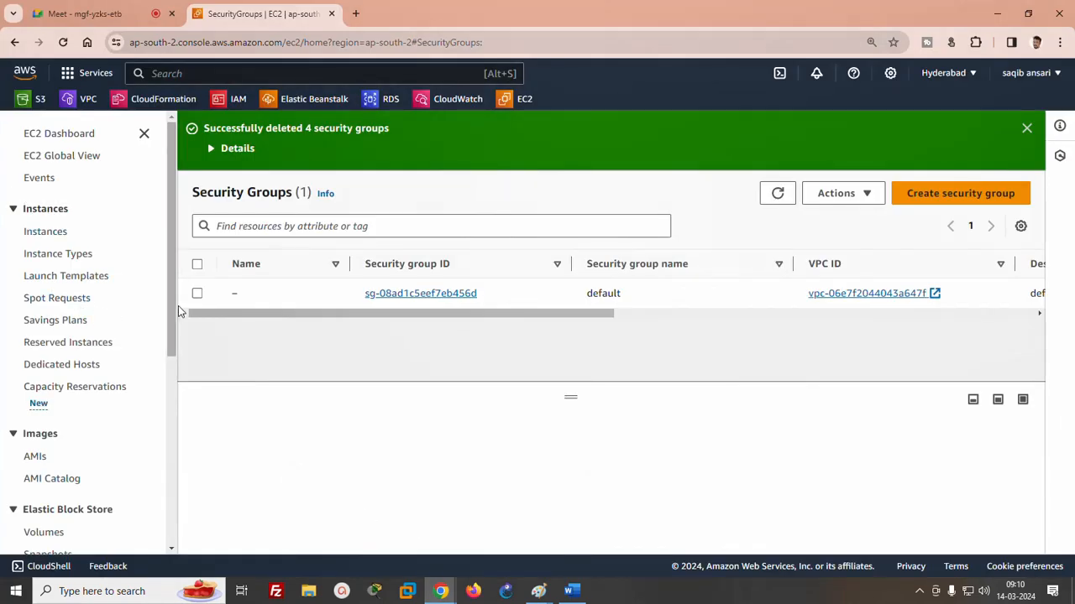
{"action": "left_click_drag", "start_coordinate": [174, 307], "coordinate": [168, 432]}
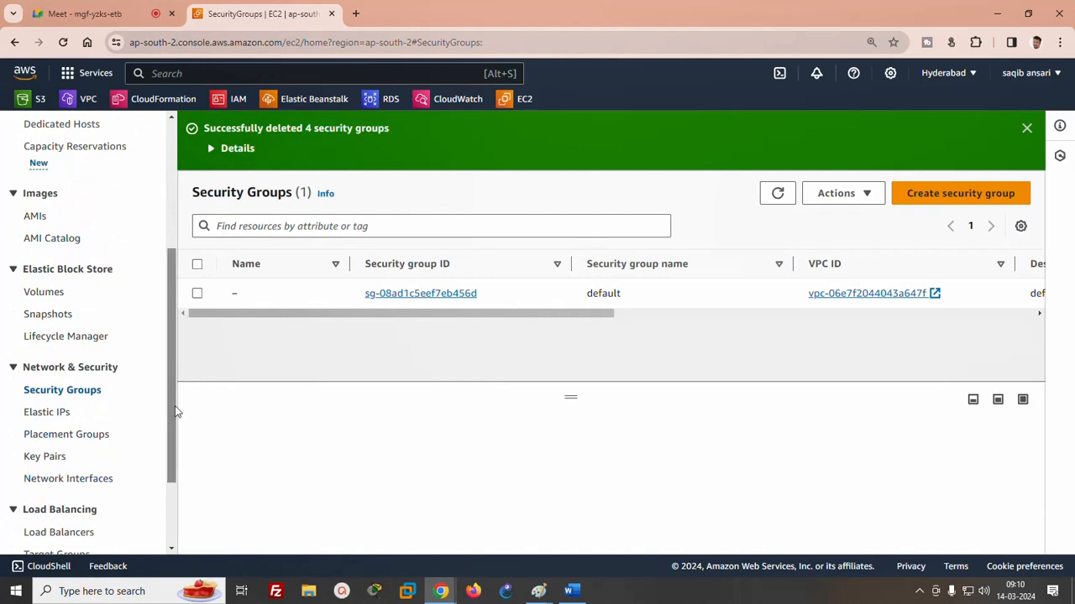
{"action": "left_click_drag", "start_coordinate": [175, 410], "coordinate": [165, 384]}
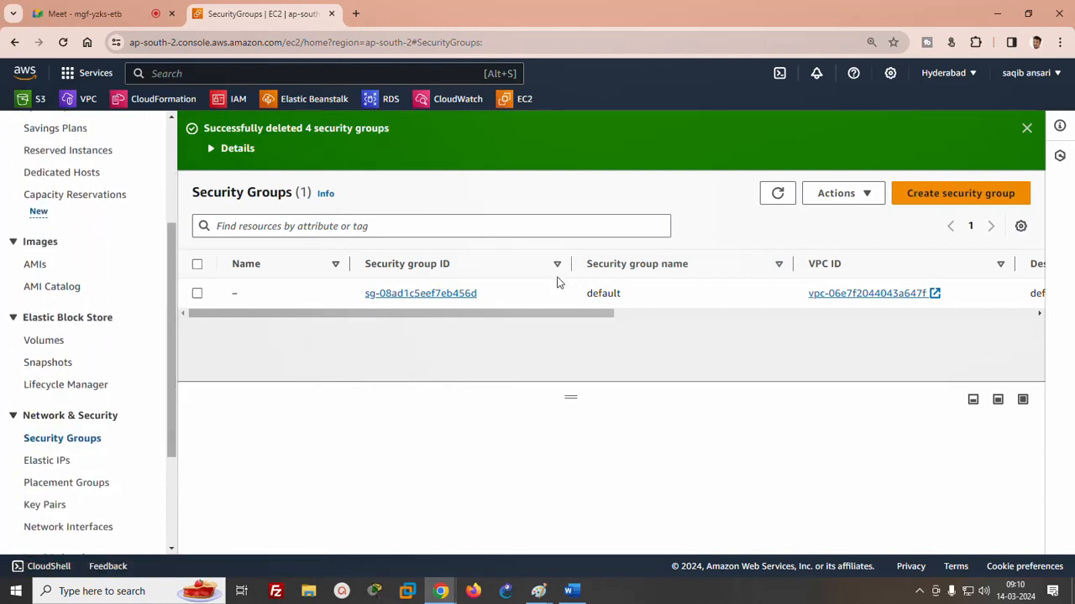
{"action": "left_click", "coordinate": [1026, 128]}
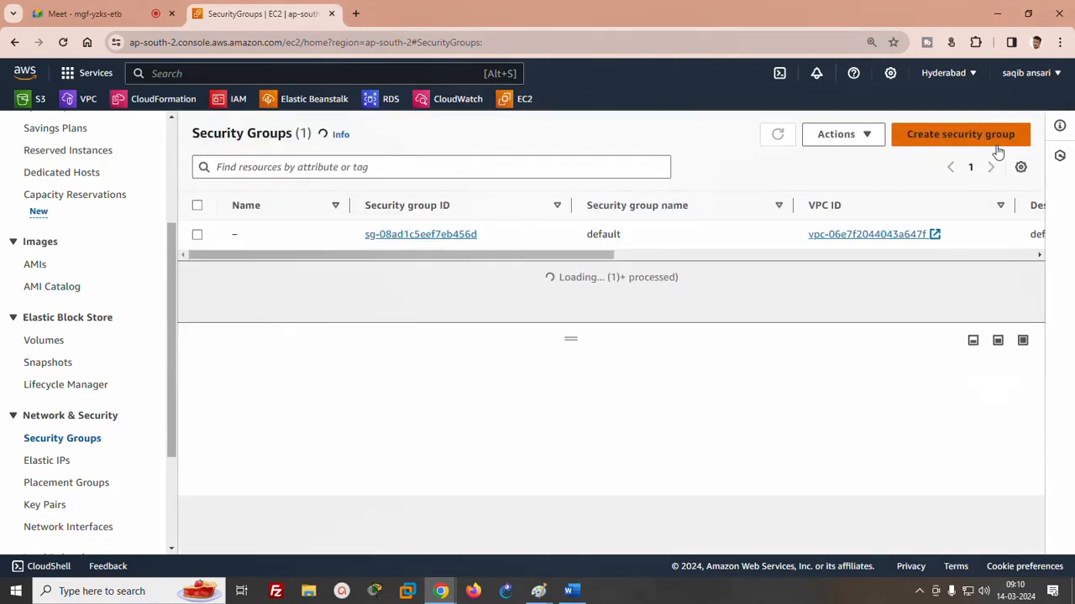
{"action": "left_click", "coordinate": [948, 136]}
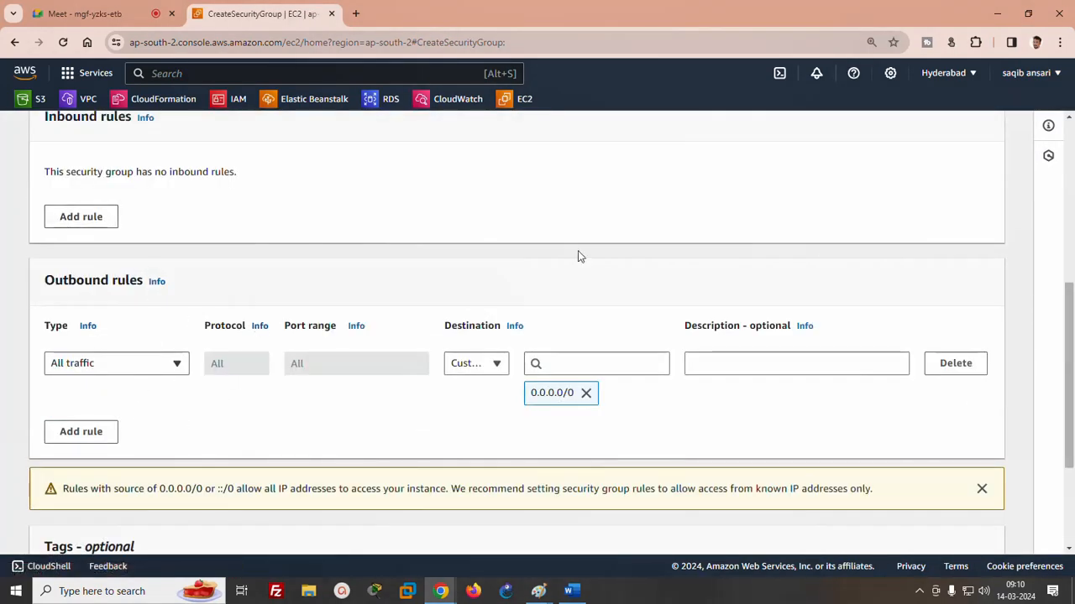
- Enter "MYSG" as both the security group's name and its description
{"action": "left_click_drag", "start_coordinate": [1070, 352], "coordinate": [1068, 176]}
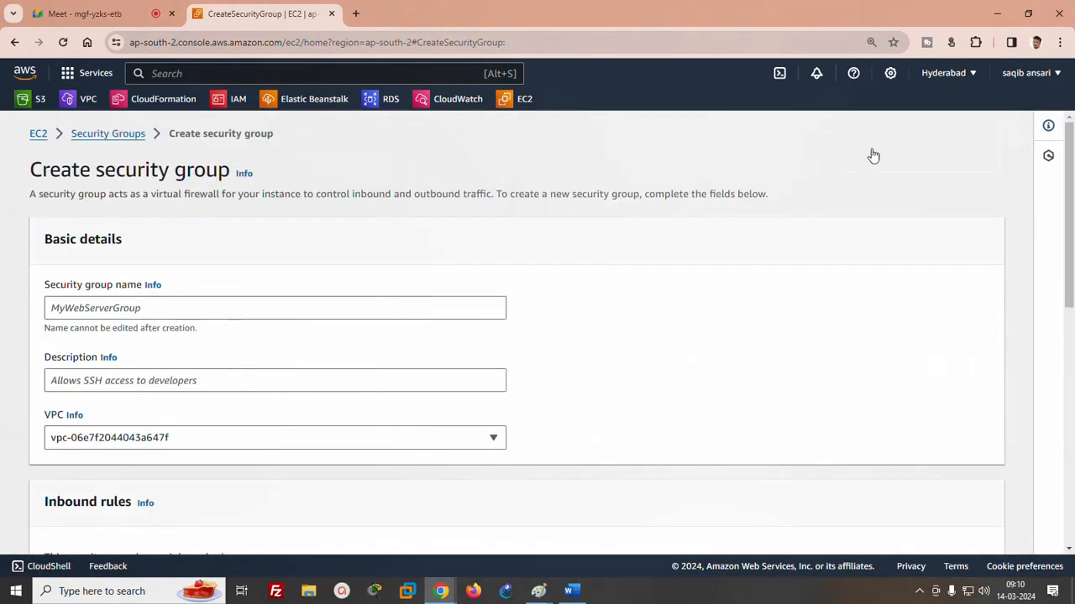
{"action": "left_click", "coordinate": [94, 309]}
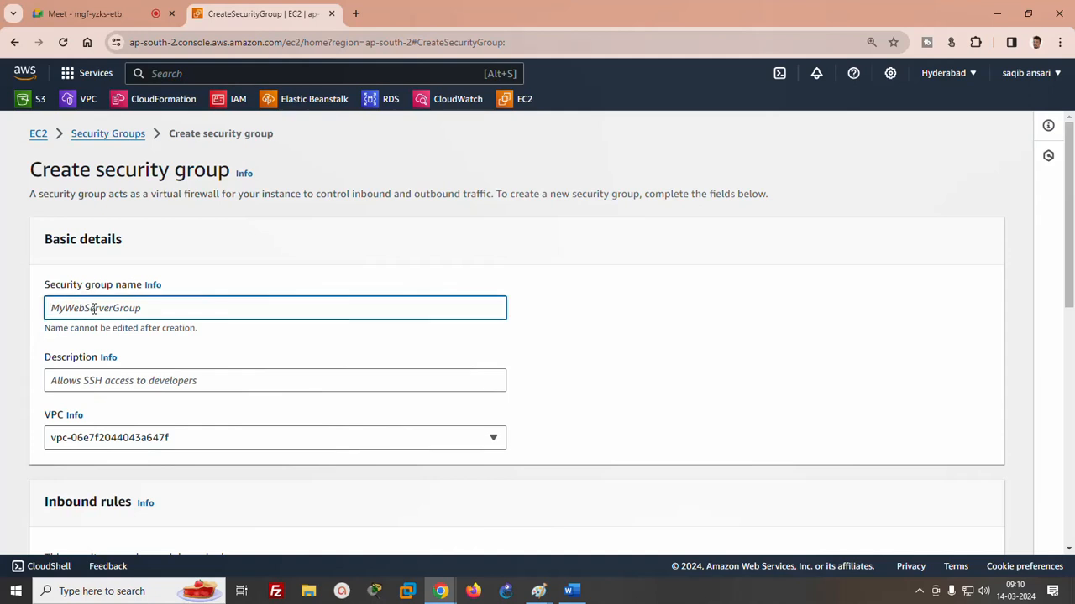
{"action": "type", "text": "MYSG"}
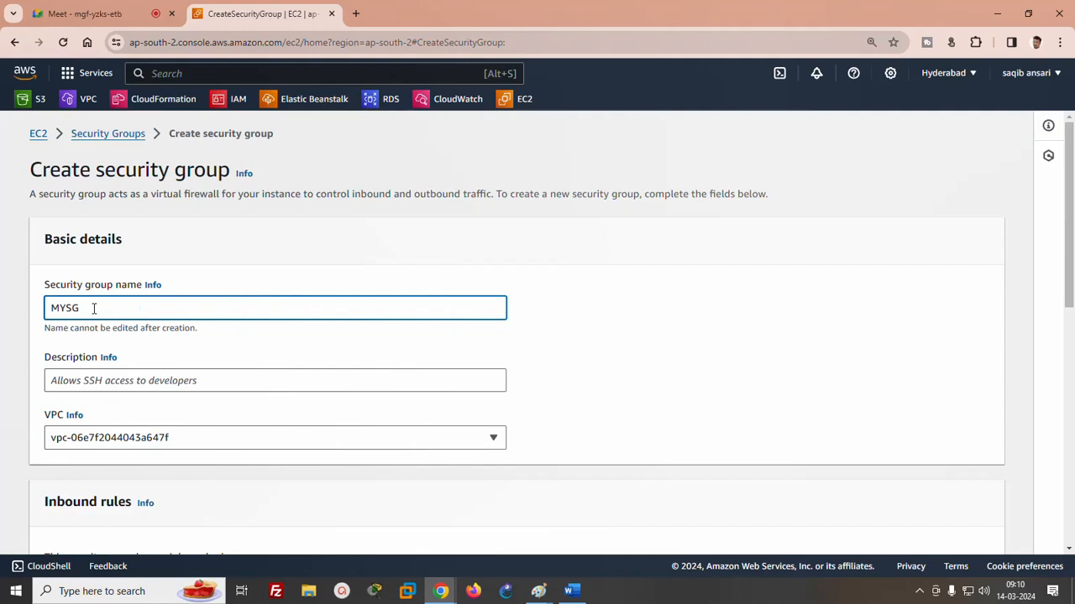
{"action": "left_click", "coordinate": [104, 382]}
{"action": "type", "text": "MYSG"}
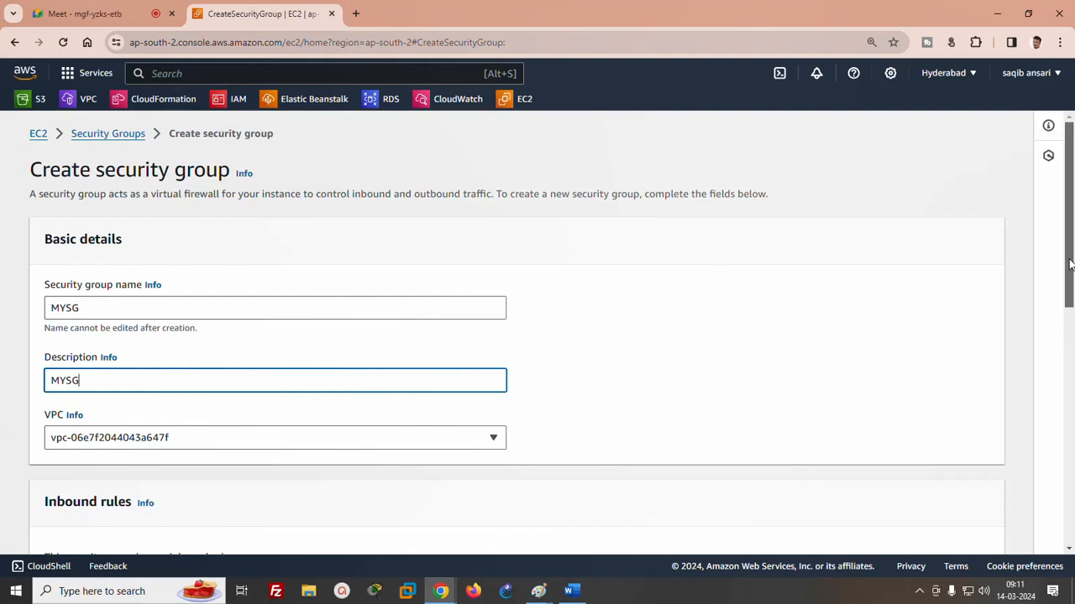
- Switch to the cloud diagram in Paint and draw a second freehand curve from the outside box to the tall firewall bar
{"action": "left_click_drag", "start_coordinate": [1068, 265], "coordinate": [1059, 383]}
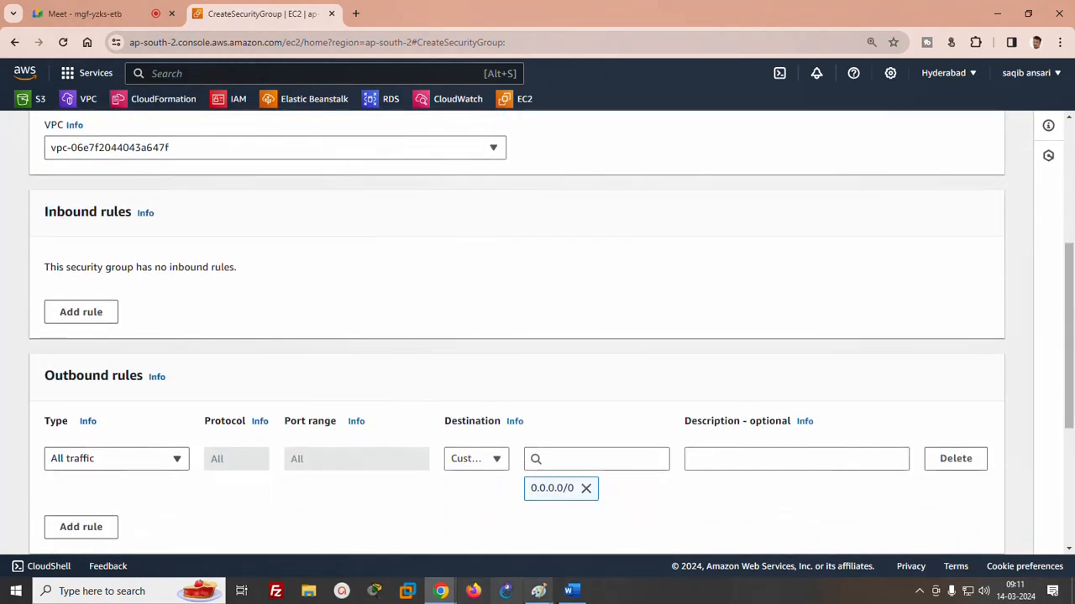
{"action": "mouse_move", "coordinate": [546, 593]}
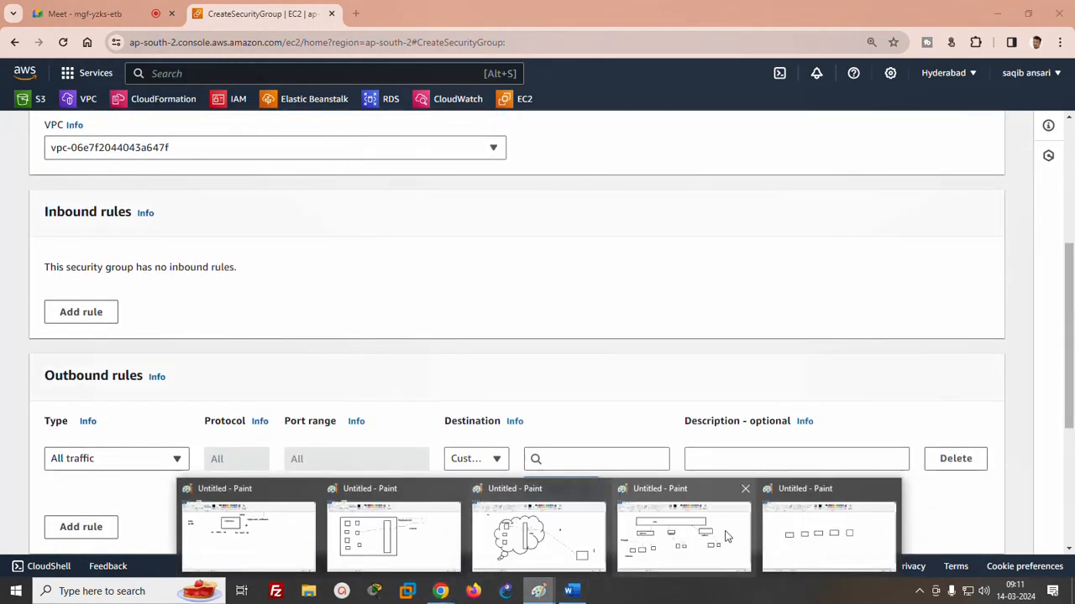
{"action": "left_click", "coordinate": [538, 550]}
{"action": "left_click", "coordinate": [164, 47]}
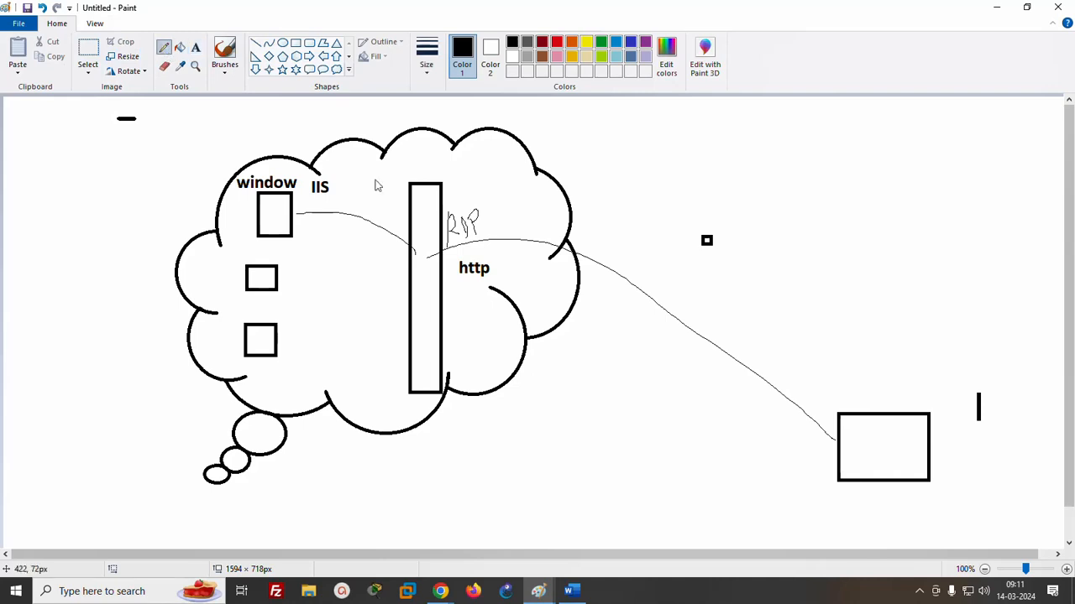
{"action": "mouse_move", "coordinate": [830, 408]}
{"action": "left_mouse_down"}
{"action": "mouse_move", "coordinate": [729, 293]}
{"action": "mouse_move", "coordinate": [576, 227]}
{"action": "mouse_move", "coordinate": [430, 220]}
{"action": "left_mouse_up"}
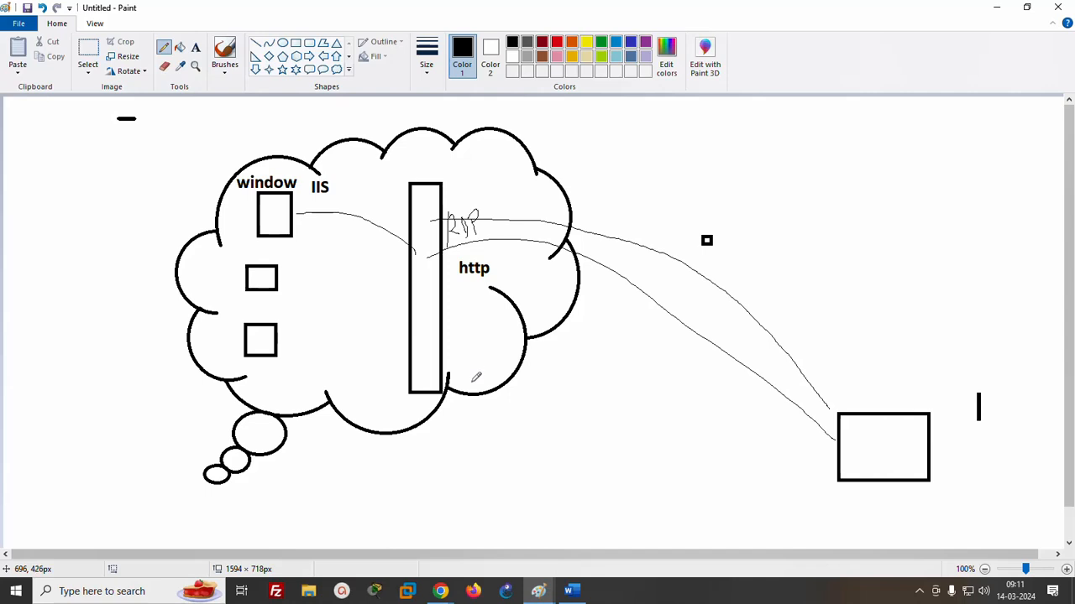
- Add the text label "inbound" above the curves running from the outside box to the cloud
{"action": "left_click", "coordinate": [196, 47]}
{"action": "left_click", "coordinate": [642, 186]}
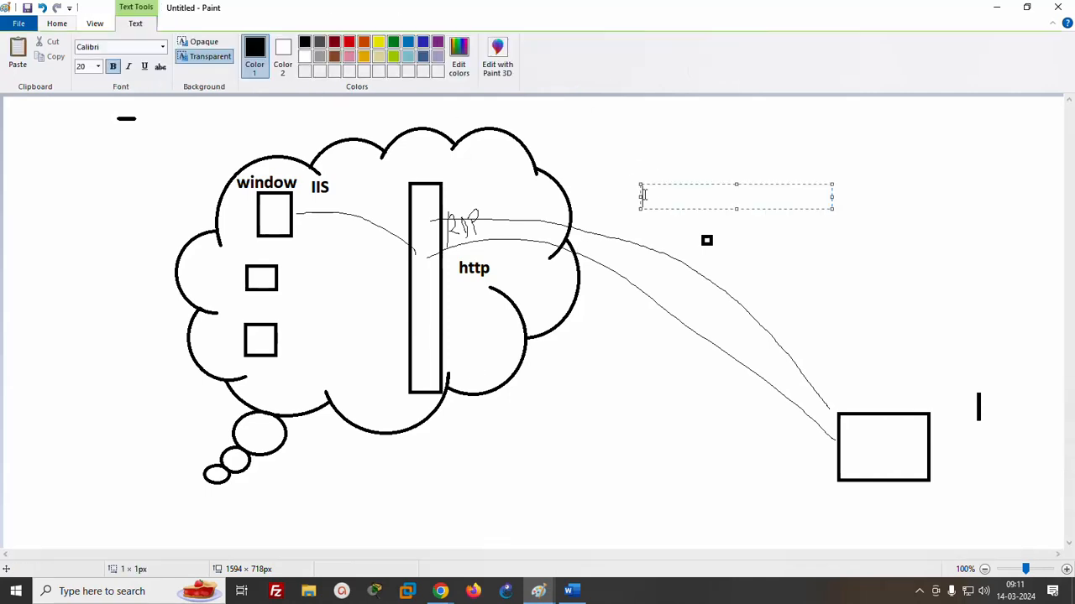
{"action": "type", "text": "Invo"}
{"action": "key", "text": "BackSpace"}
{"action": "key", "text": "BackSpace"}
{"action": "type", "text": "bound"}
{"action": "left_click", "coordinate": [56, 23]}
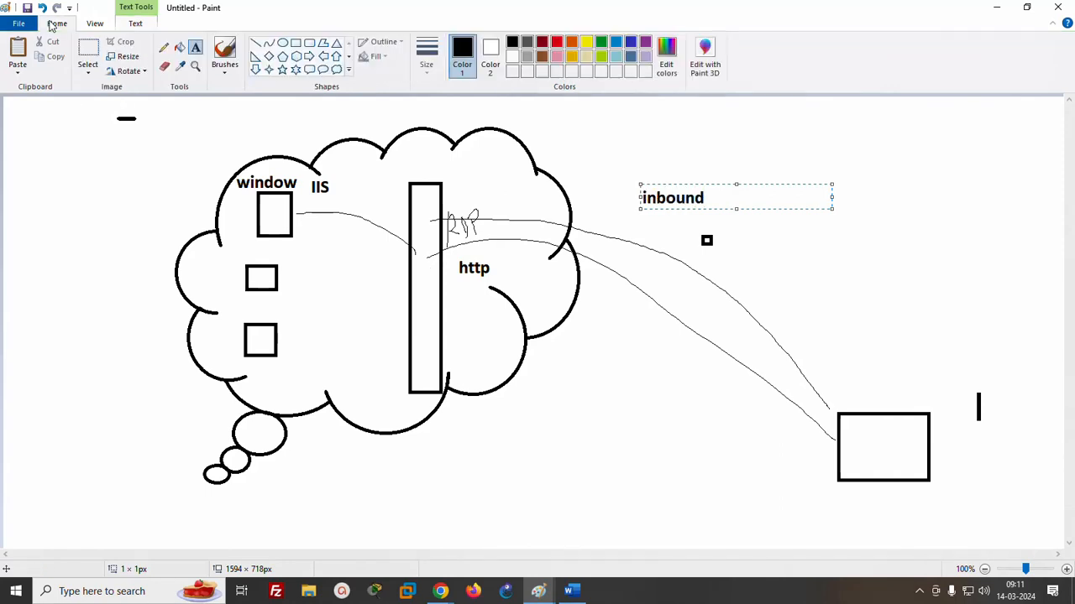
- Draw a horizontal freehand line from the middle server box to the firewall bar and label it "outbound"
{"action": "left_click", "coordinate": [163, 48]}
{"action": "left_click_drag", "start_coordinate": [289, 284], "coordinate": [401, 283]}
{"action": "left_click", "coordinate": [195, 48]}
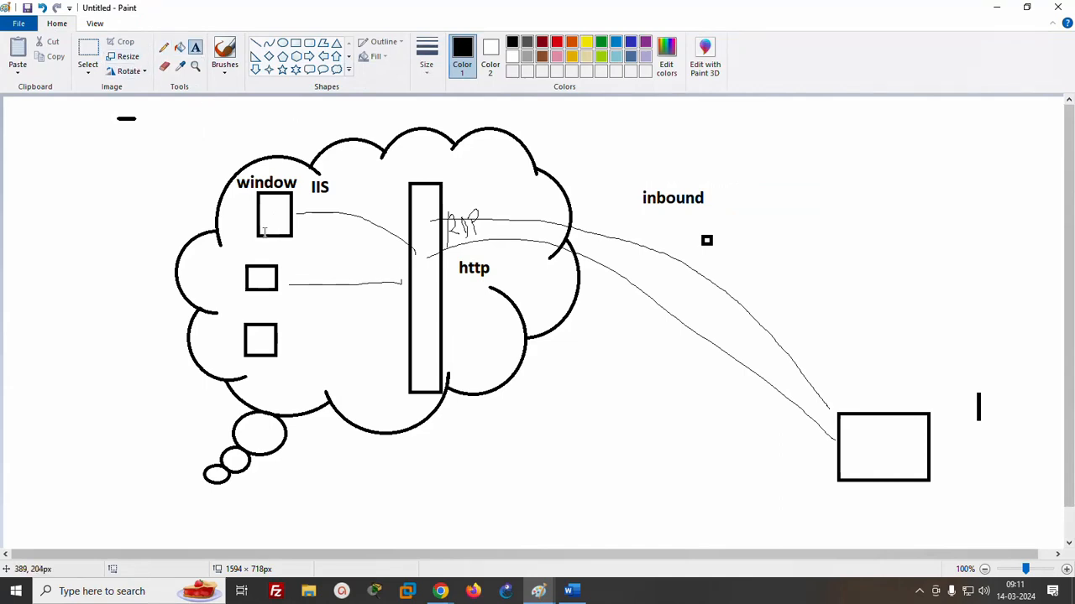
{"action": "left_click", "coordinate": [286, 250]}
{"action": "type", "text": "ou"}
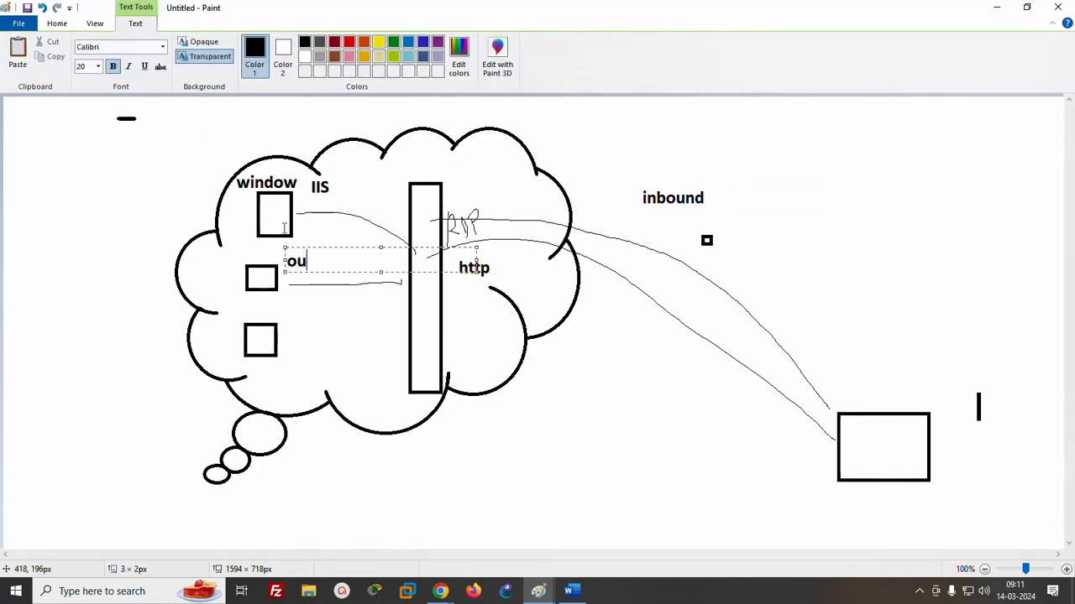
{"action": "type", "text": "tboun"}
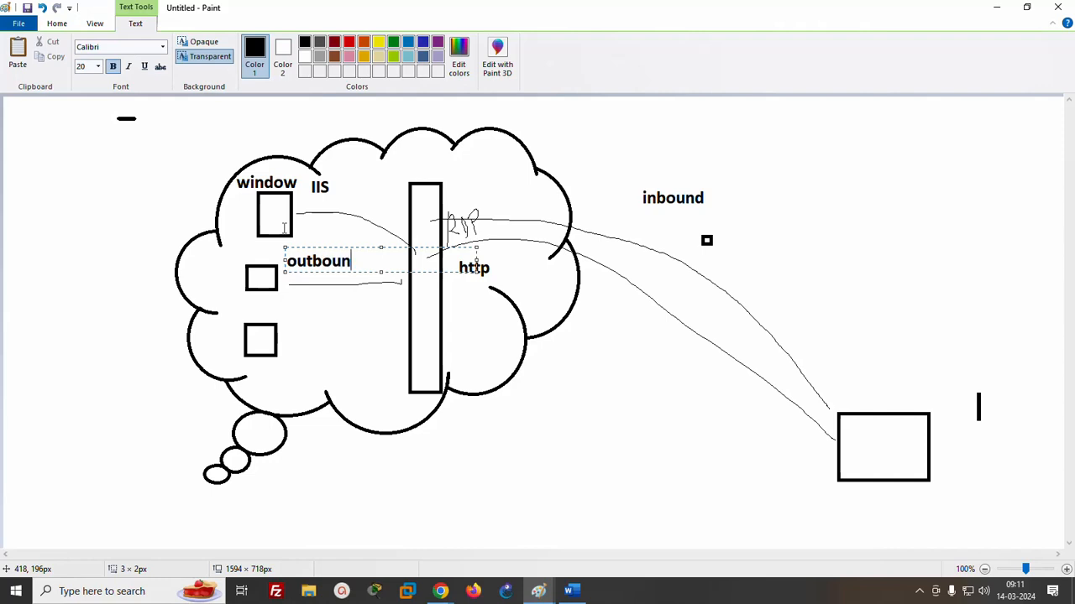
{"action": "type", "text": "d"}
- Switch back to the AWS console in Chrome and create the MYSG security group, keeping the default rules
{"action": "mouse_move", "coordinate": [440, 591]}
{"action": "left_click", "coordinate": [365, 525]}
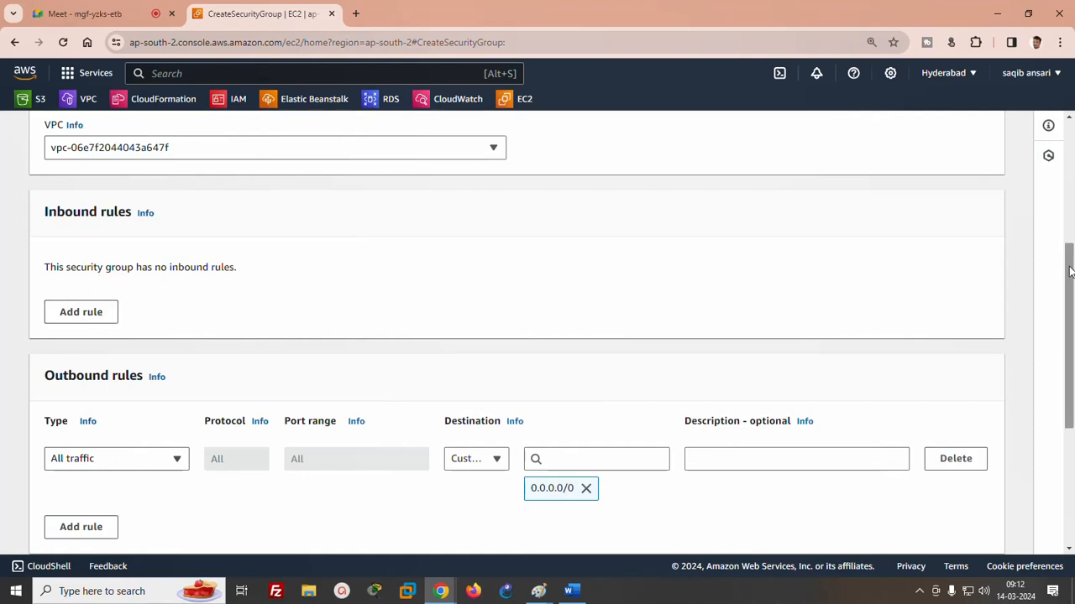
{"action": "left_click_drag", "start_coordinate": [1069, 257], "coordinate": [1046, 324]}
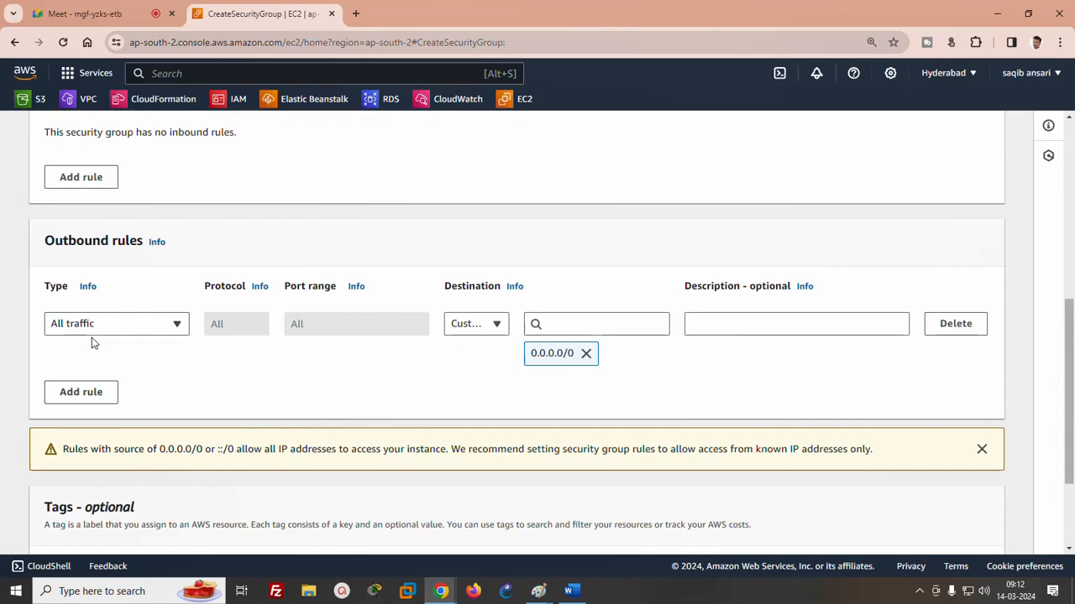
{"action": "scroll", "coordinate": [1043, 429], "scroll_direction": "down", "scroll_amount": 2}
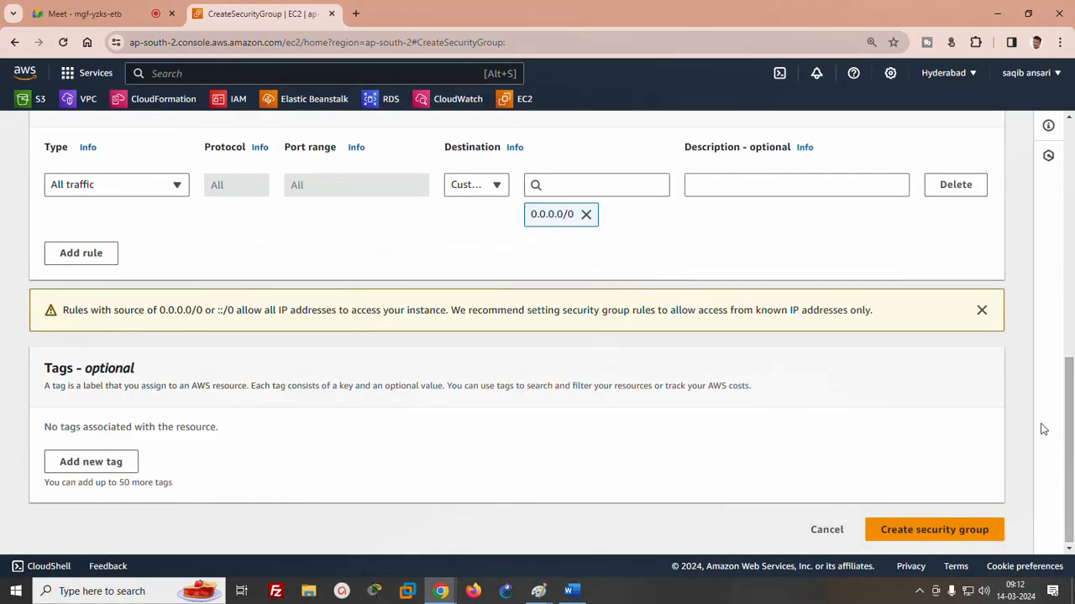
{"action": "left_click", "coordinate": [951, 530]}
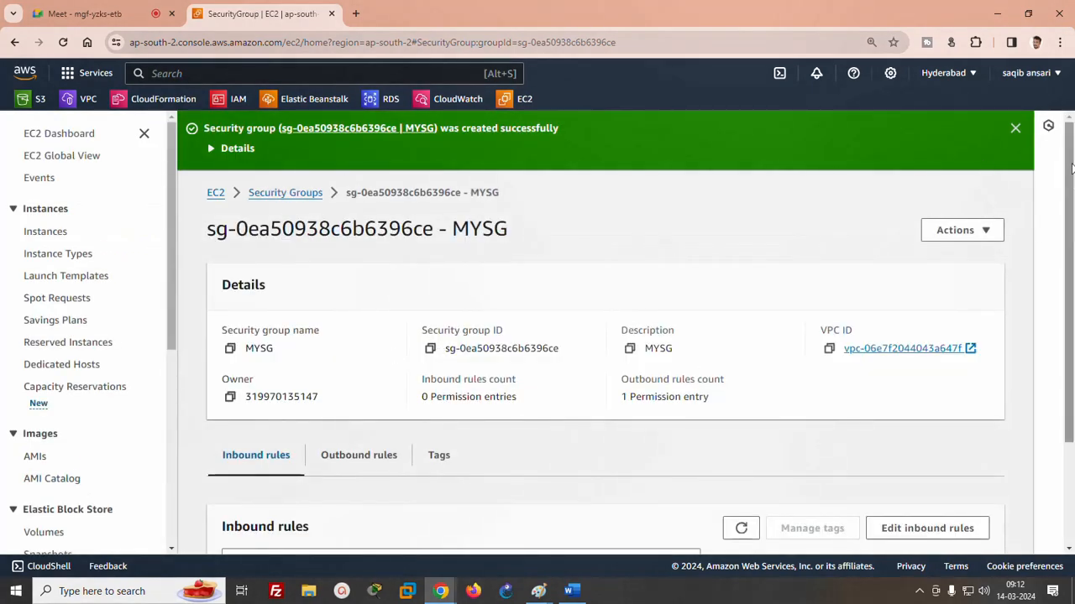
- Return from the MYSG details to the security groups list and review its entries, including the descriptions
{"action": "scroll", "coordinate": [1068, 175], "scroll_direction": "down", "scroll_amount": 1}
{"action": "scroll", "coordinate": [1068, 174], "scroll_direction": "up", "scroll_amount": 1}
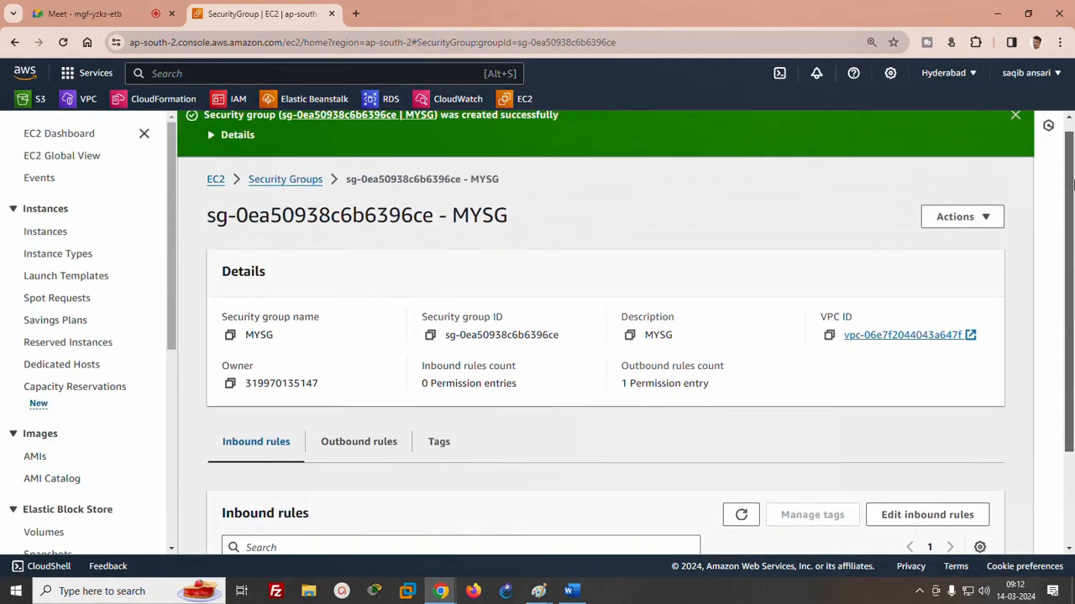
{"action": "left_click", "coordinate": [299, 179]}
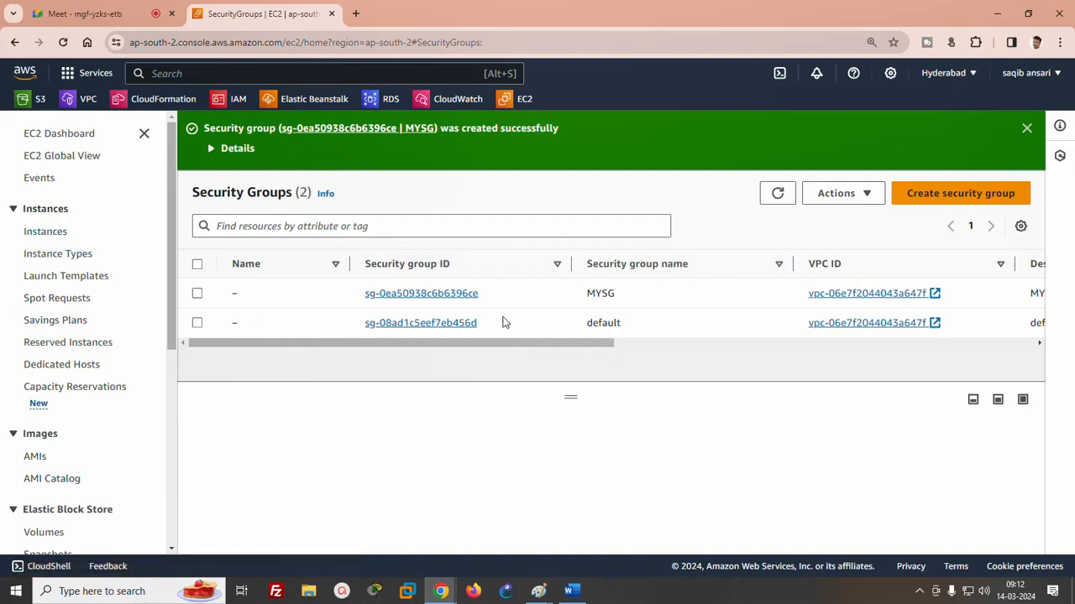
{"action": "left_click_drag", "start_coordinate": [445, 344], "coordinate": [521, 344]}
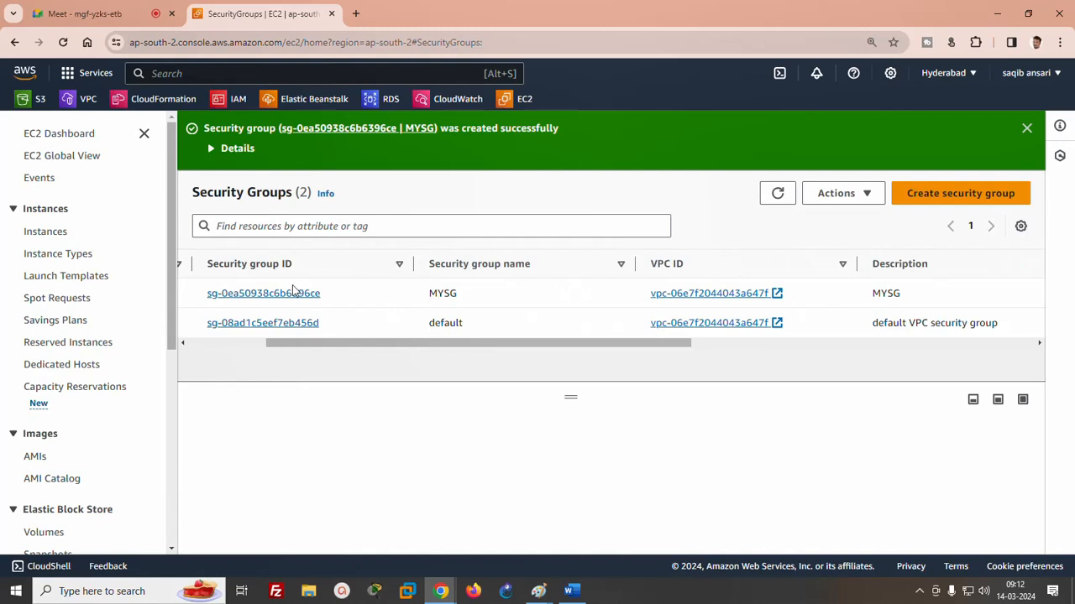
- Start launching a new EC2 instance from the instances list and name it "apache server"
{"action": "left_click", "coordinate": [39, 233]}
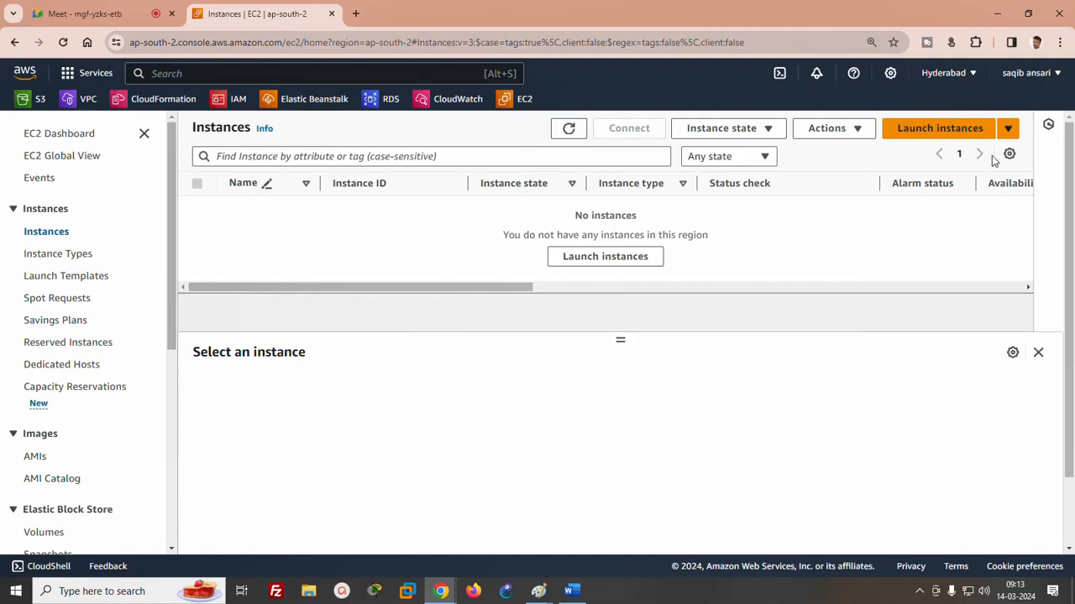
{"action": "left_click", "coordinate": [935, 132]}
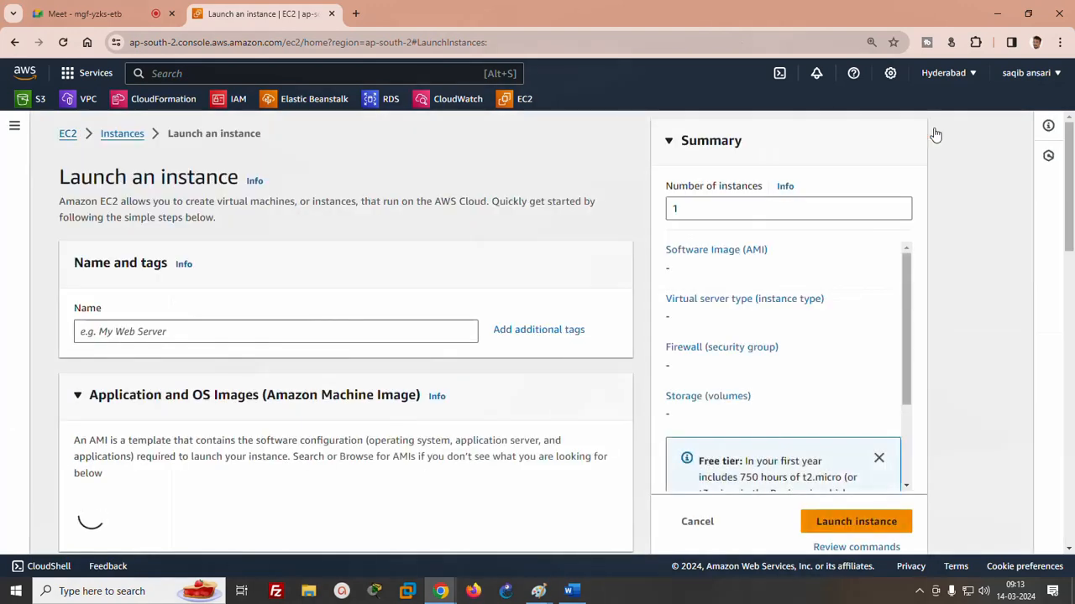
{"action": "left_click", "coordinate": [178, 334]}
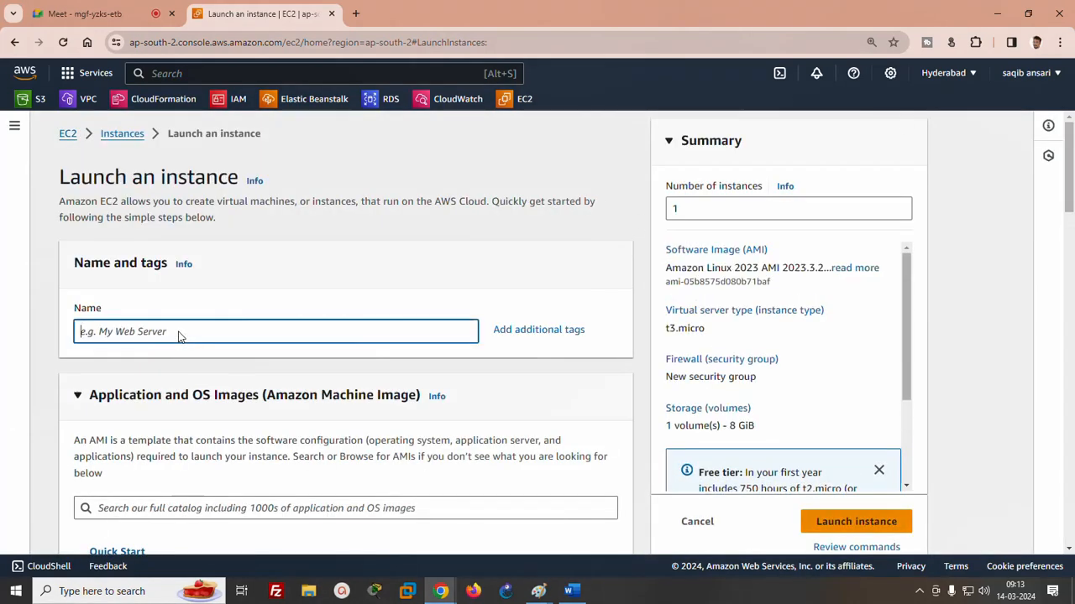
{"action": "type", "text": "aap"}
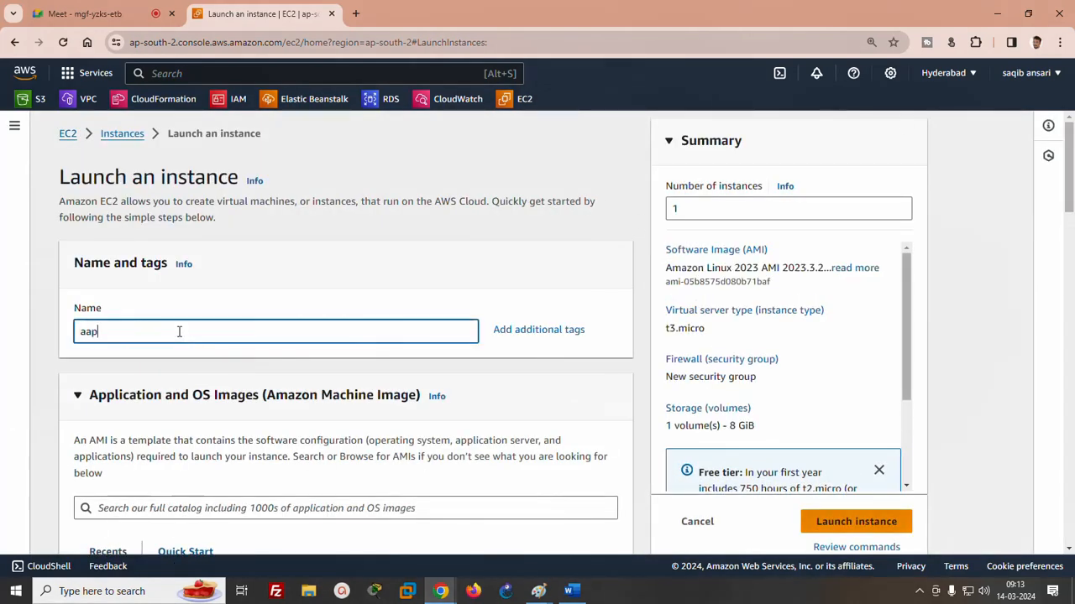
{"action": "key", "text": "BackSpace"}
{"action": "key", "text": "BackSpace"}
{"action": "type", "text": "pache  server"}
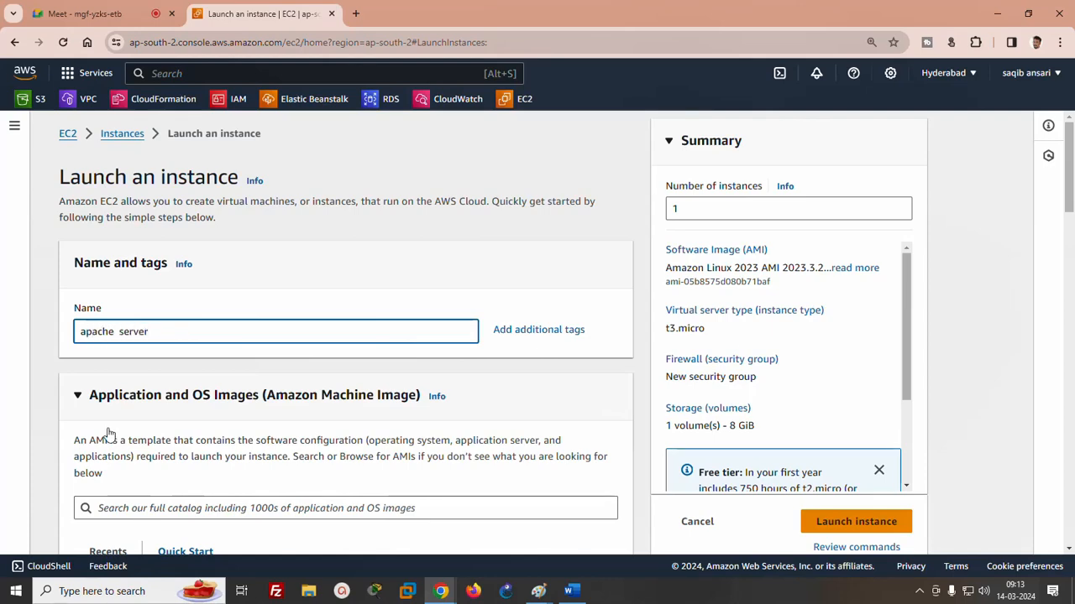
- Select the existing cloudkey key pair for the instance and open its network settings for editing
{"action": "left_click_drag", "start_coordinate": [1068, 147], "coordinate": [1070, 377]}
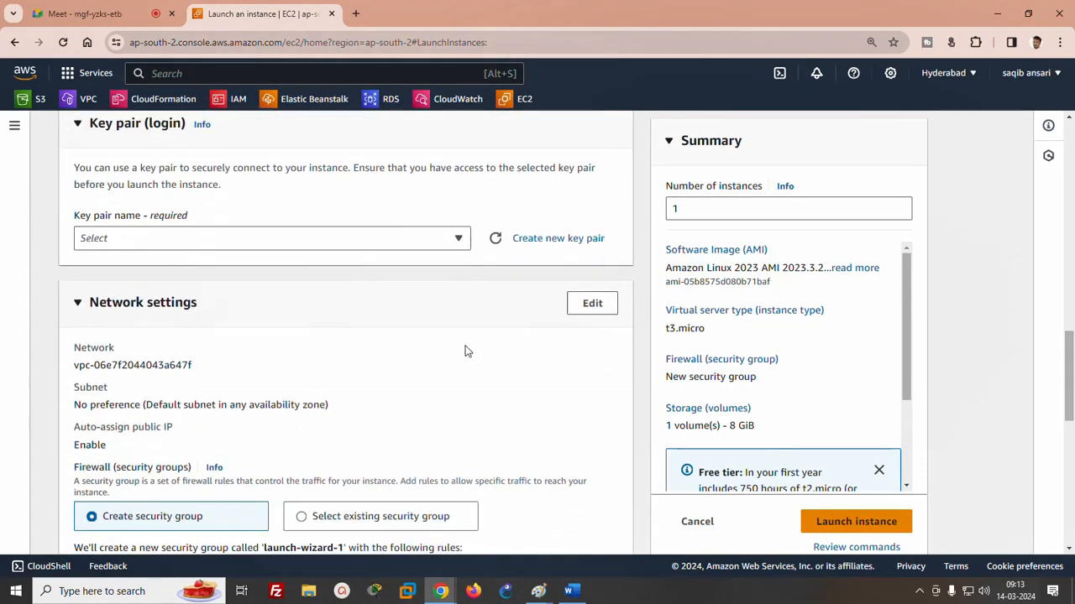
{"action": "left_click", "coordinate": [413, 238]}
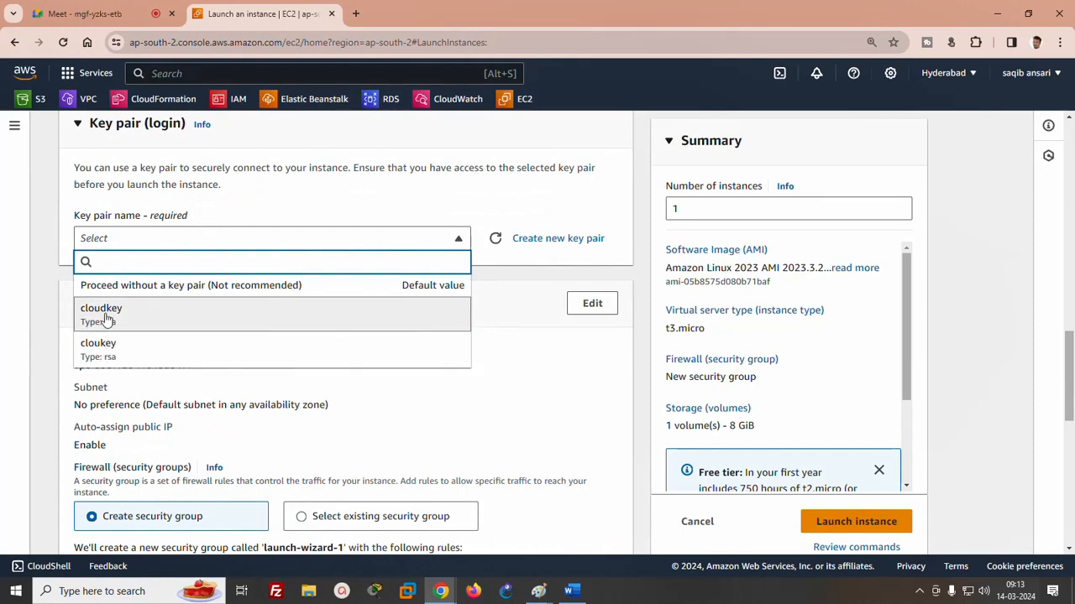
{"action": "left_click", "coordinate": [591, 303]}
{"action": "mouse_move", "coordinate": [1072, 347]}
{"action": "left_mouse_down"}
{"action": "mouse_move", "coordinate": [1071, 408]}
{"action": "mouse_move", "coordinate": [1070, 362]}
{"action": "left_mouse_up"}
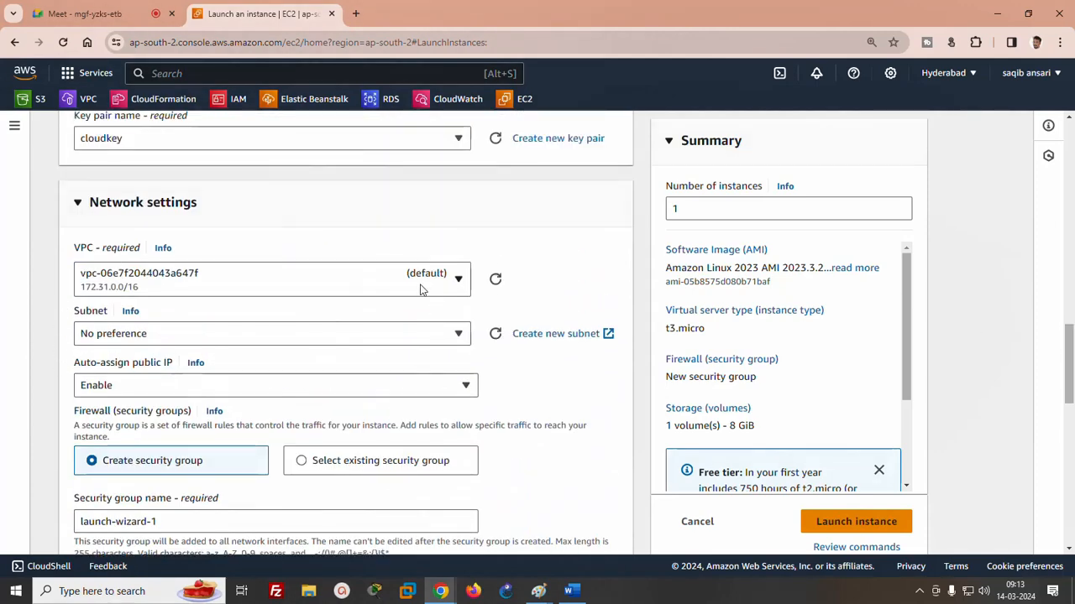
- Assign the existing MYSG security group to the apache server instance and launch it
{"action": "left_click_drag", "start_coordinate": [1070, 353], "coordinate": [1070, 403]}
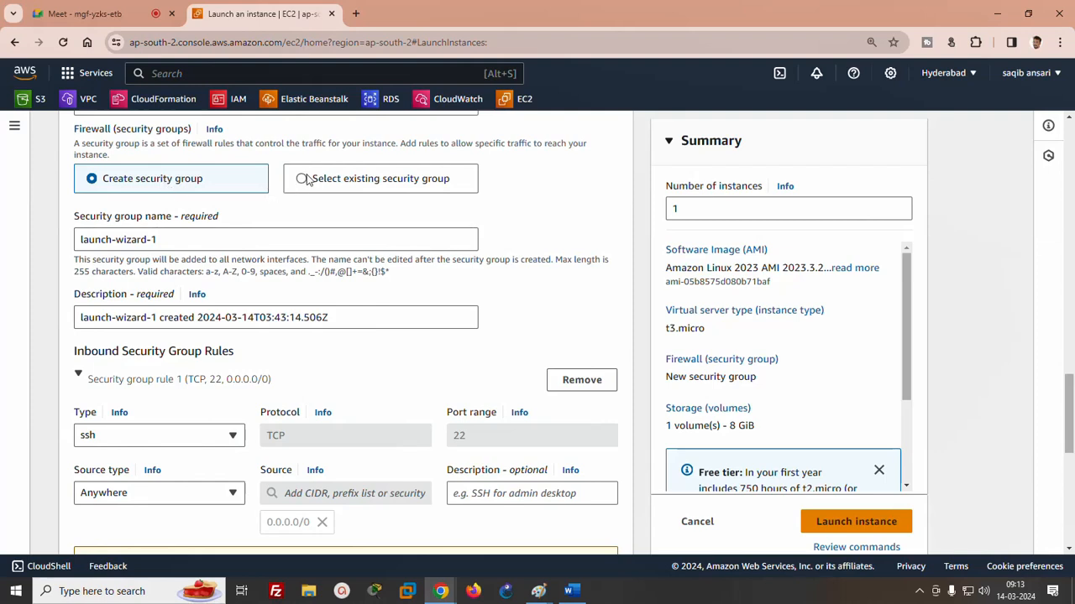
{"action": "left_click", "coordinate": [304, 180]}
{"action": "left_click", "coordinate": [266, 240]}
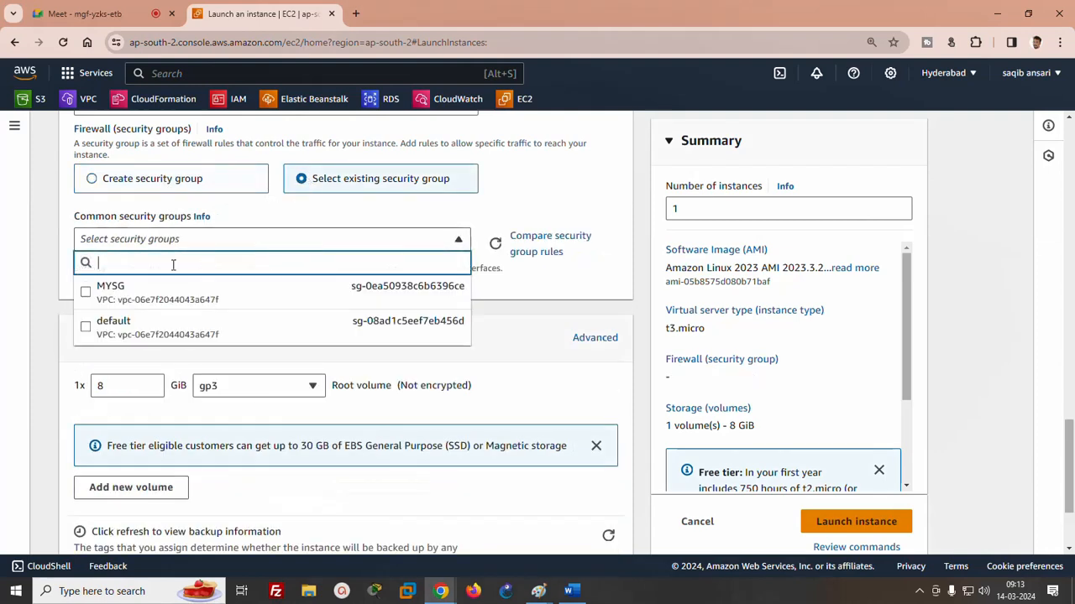
{"action": "left_click", "coordinate": [84, 293]}
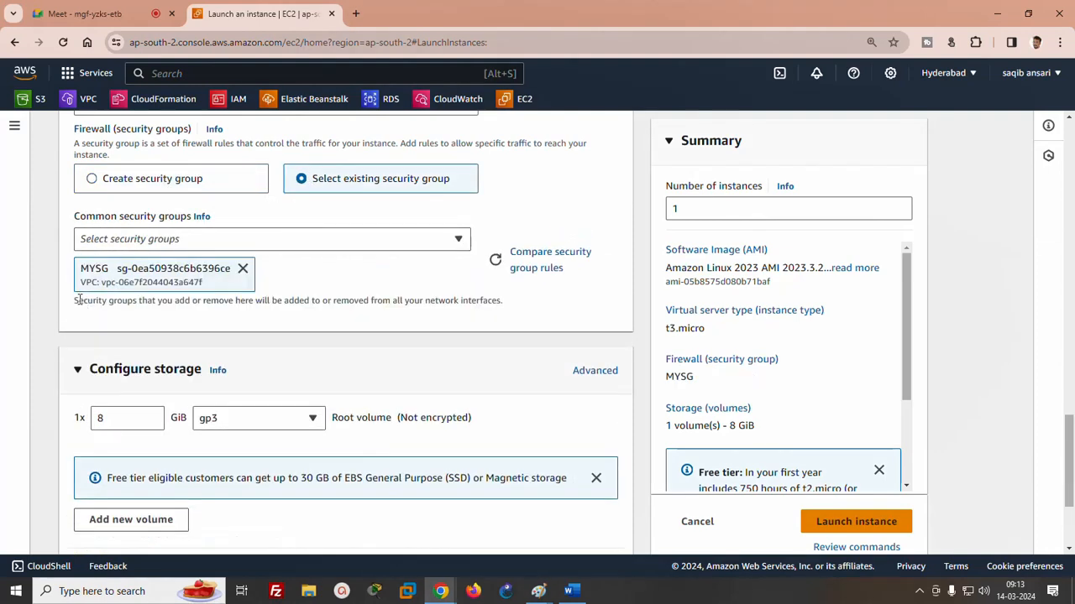
{"action": "left_click", "coordinate": [890, 521]}
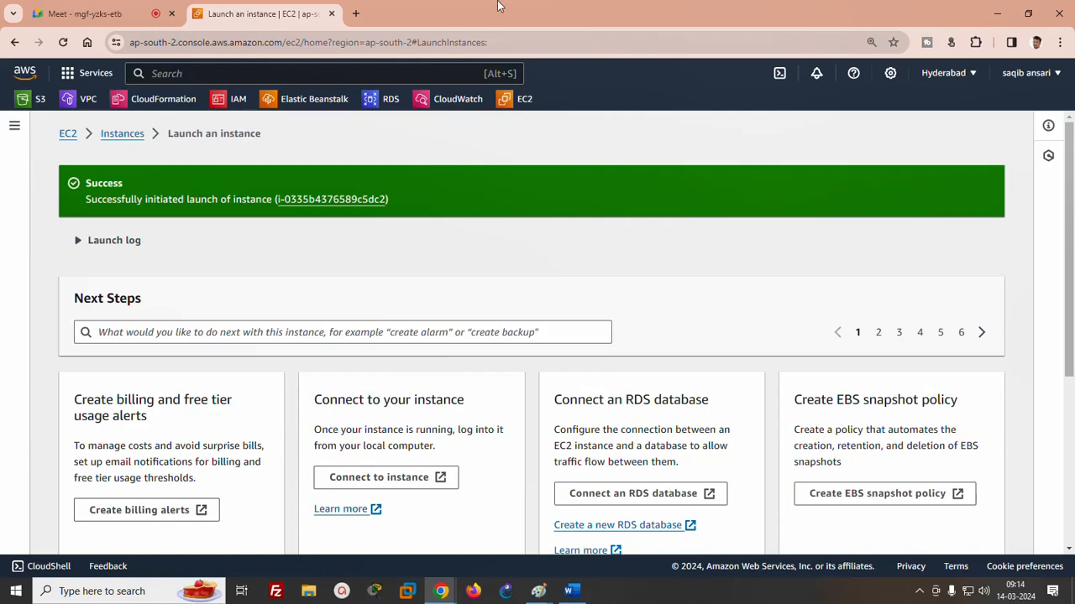
- Open the apache server instance's details from the list of all instances and copy its public IPv4 address
{"action": "scroll", "coordinate": [998, 426], "scroll_direction": "down", "scroll_amount": 4}
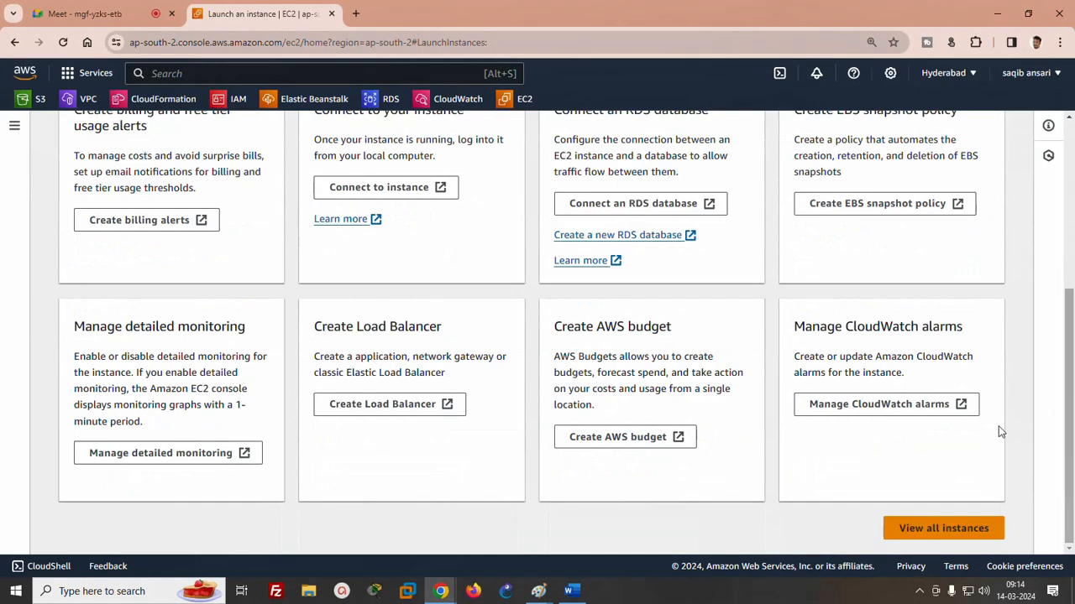
{"action": "left_click", "coordinate": [933, 531]}
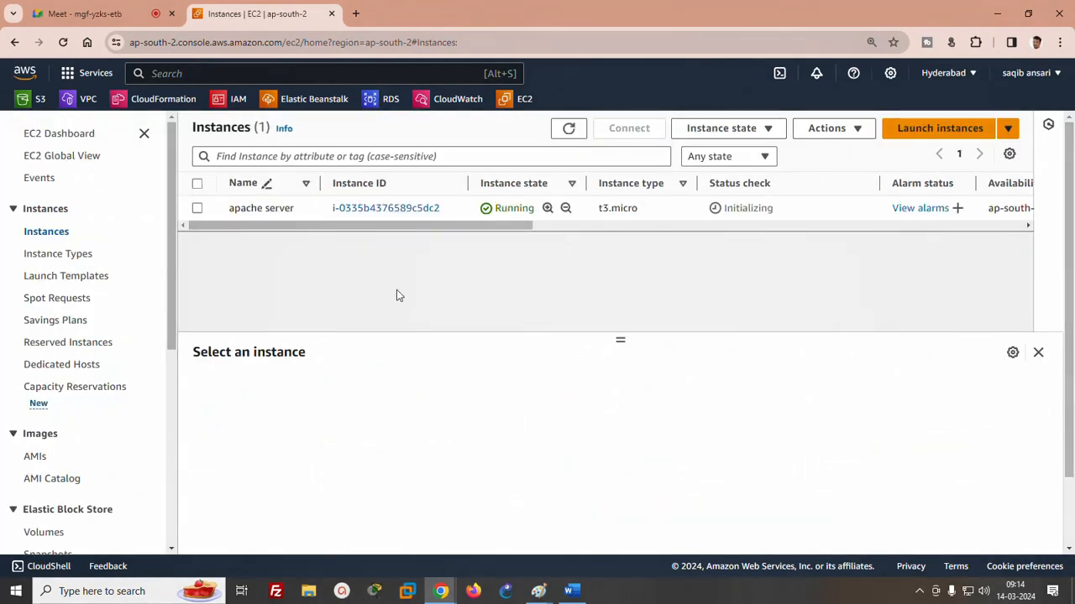
{"action": "left_click", "coordinate": [401, 208]}
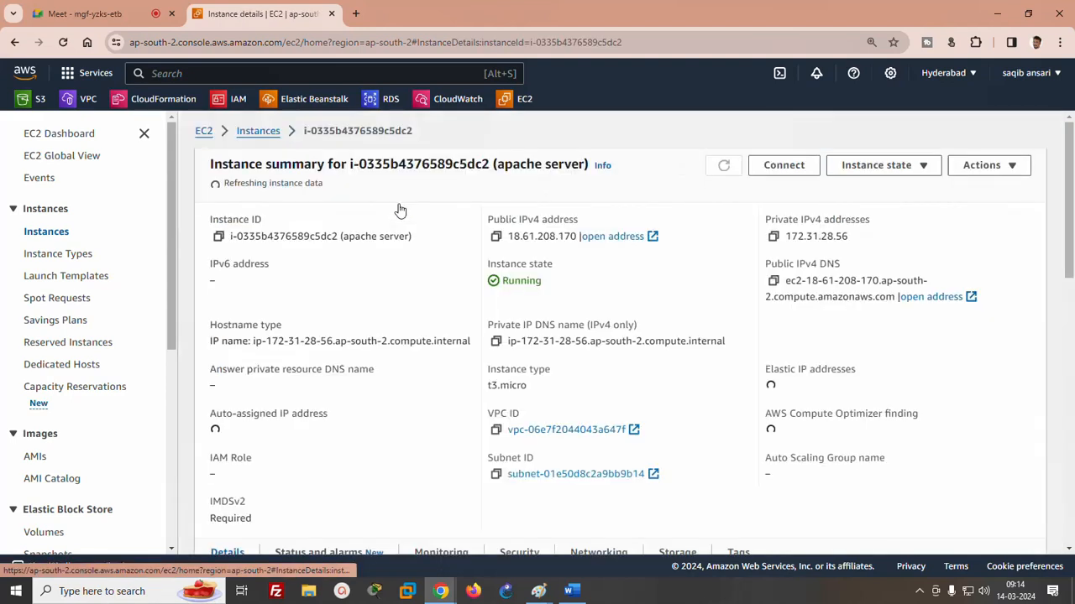
{"action": "left_click", "coordinate": [487, 231]}
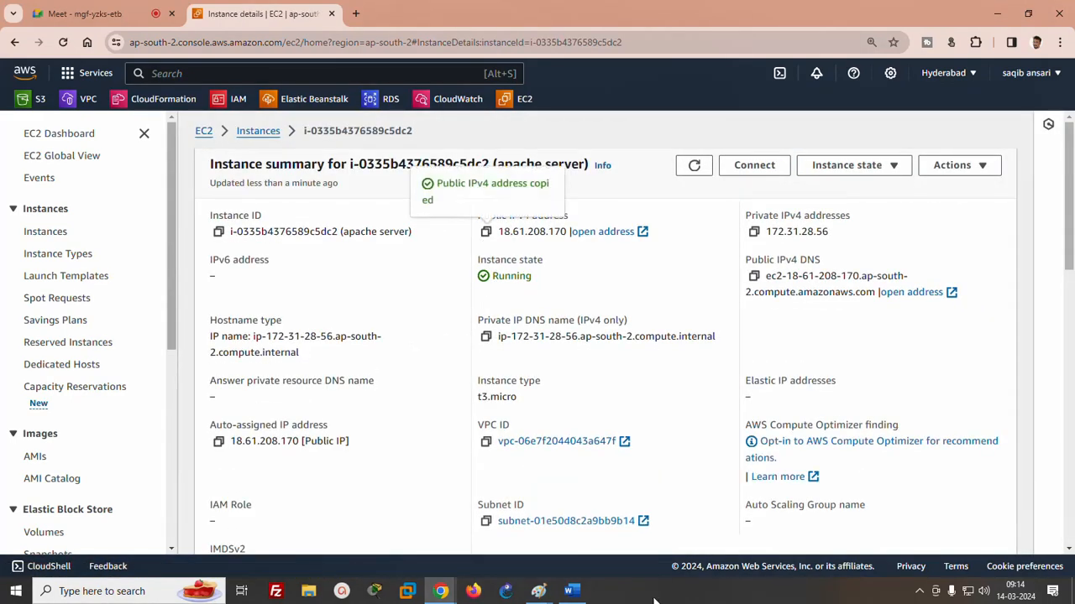
- Switch to a new Windows Command Prompt by running cmd
{"action": "key", "text": "super+r"}
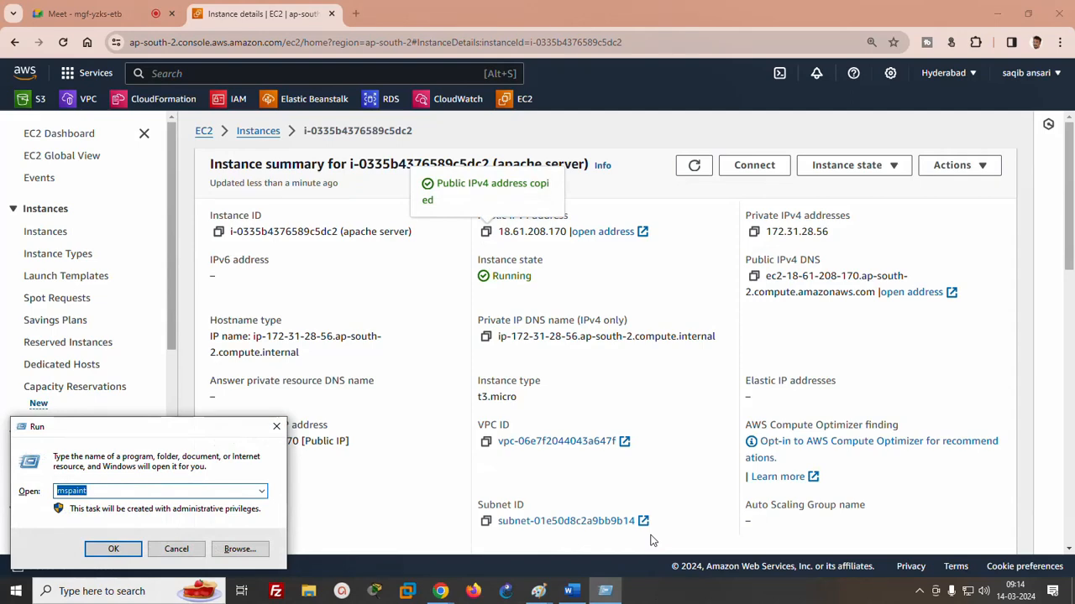
{"action": "type", "text": "cmd"}
{"action": "key", "text": "Return"}
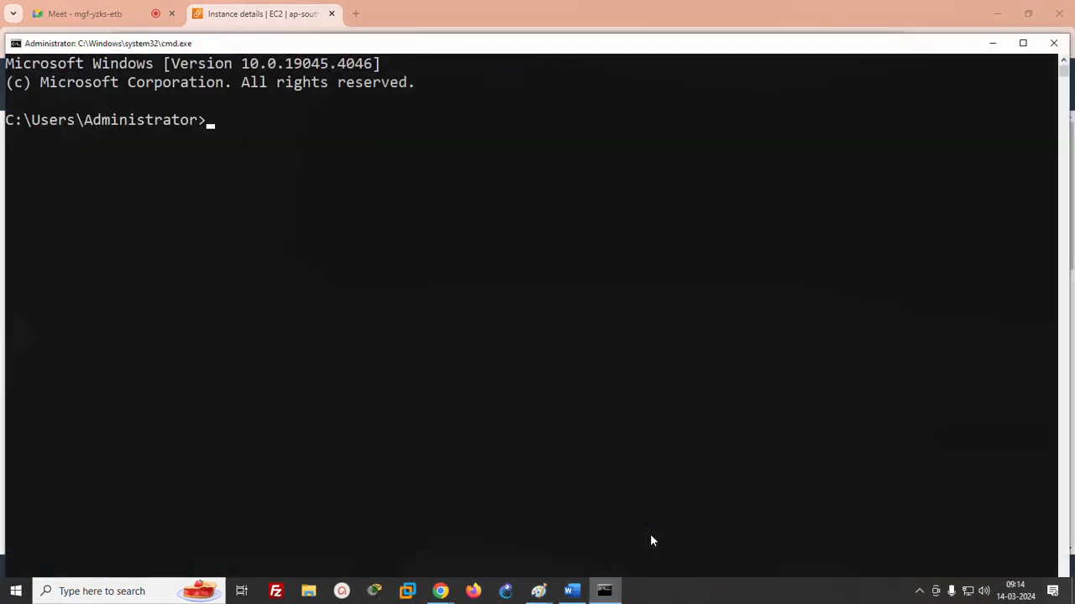
{"action": "type", "text": "ssh ec2-user"}
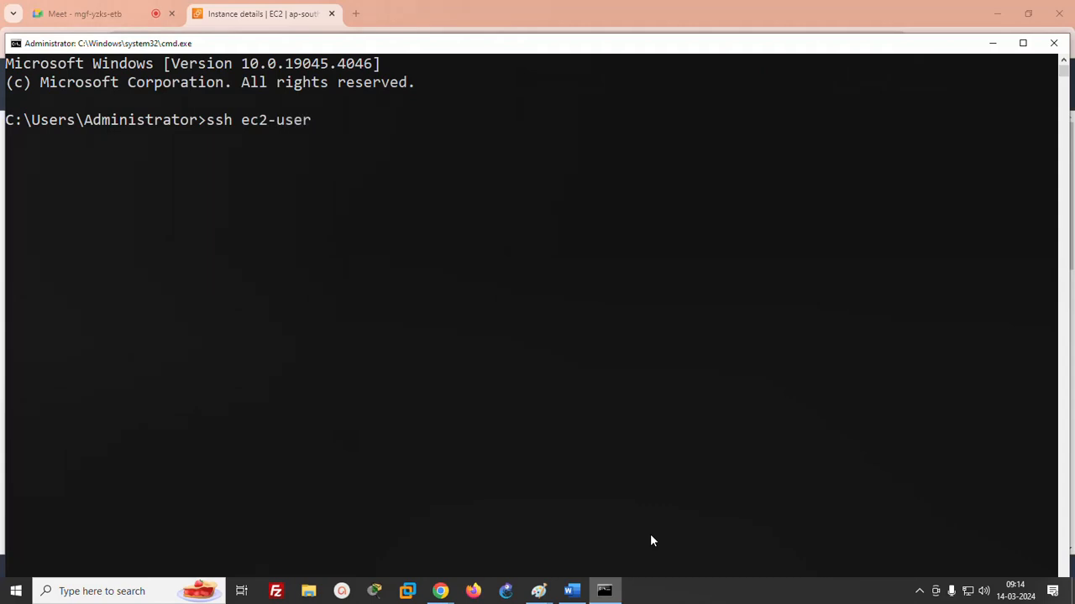
{"action": "type", "text": "@"}
{"action": "key", "text": "BackSpace"}
{"action": "key", "text": "BackSpace"}
{"action": "key", "text": "BackSpace"}
{"action": "key", "text": "BackSpace"}
{"action": "key", "text": "BackSpace"}
{"action": "key", "text": "BackSpace"}
{"action": "key", "text": "BackSpace"}
{"action": "key", "text": "BackSpace"}
{"action": "key", "text": "BackSpace"}
{"action": "key", "text": "BackSpace"}
{"action": "key", "text": "BackSpace"}
{"action": "key", "text": "BackSpace"}
- Change to the Downloads folder with cd and list its files with dir
{"action": "type", "text": "cd"}
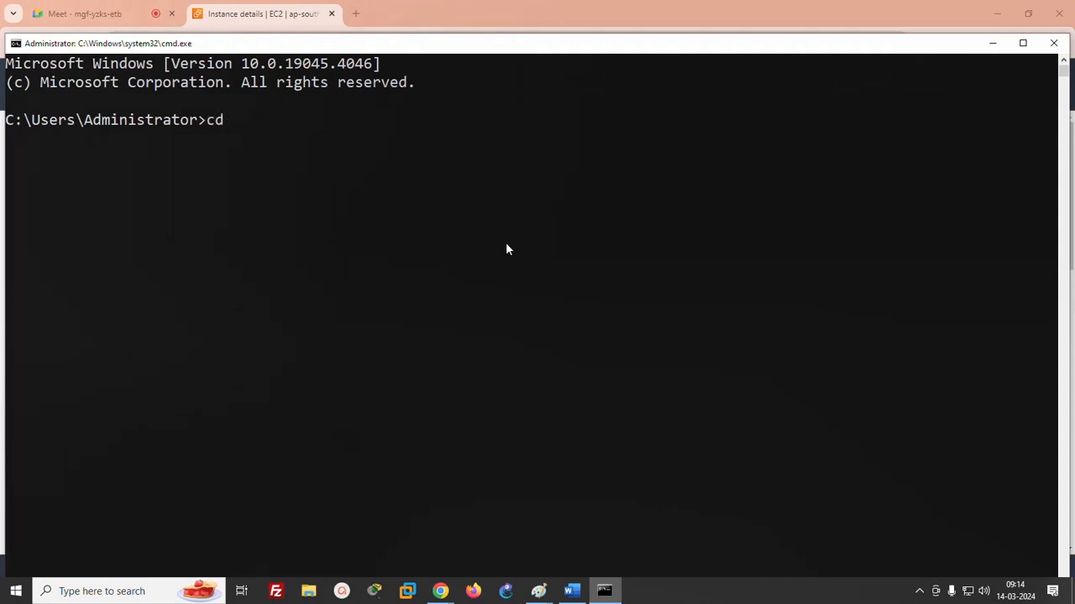
{"action": "type", "text": " down"}
{"action": "key", "text": "Tab"}
{"action": "key", "text": "Return"}
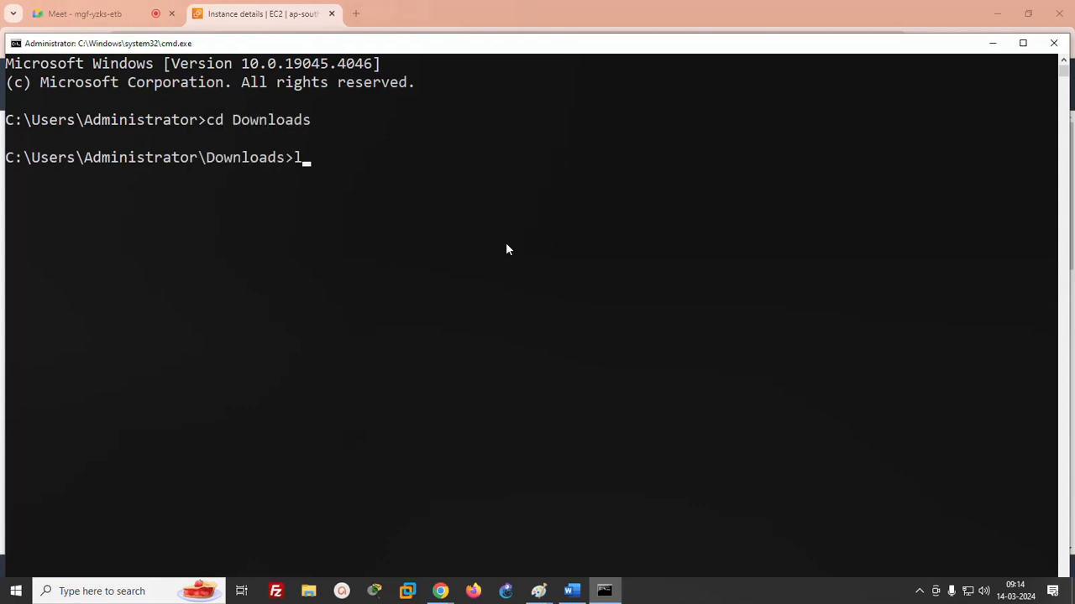
{"action": "type", "text": "do"}
{"action": "key", "text": "BackSpace"}
{"action": "type", "text": "ir"}
{"action": "key", "text": "Return"}
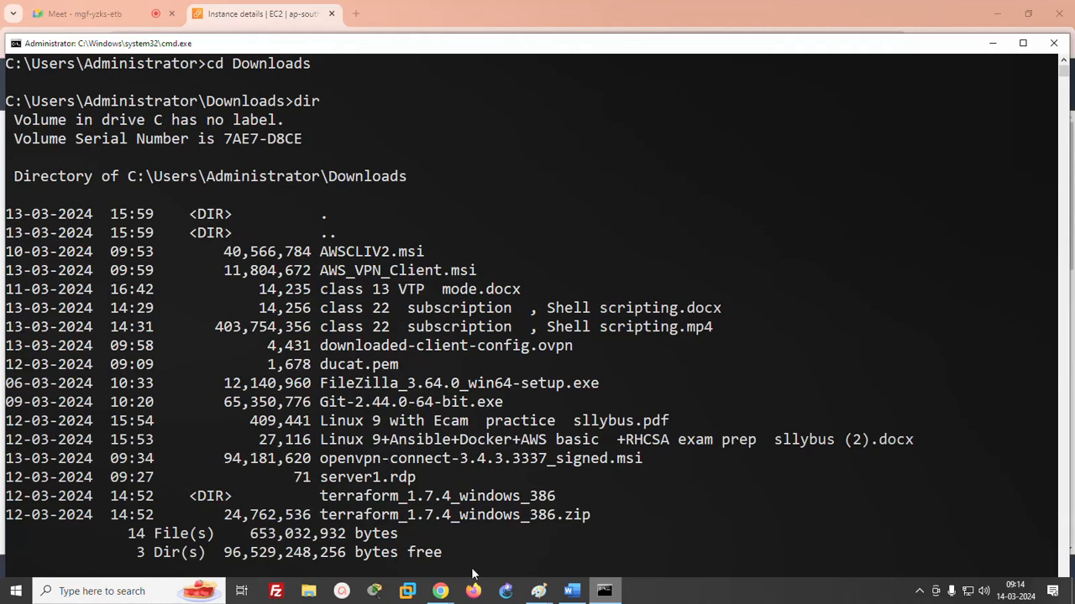
- Switch back to the AWS console in Chrome and check which key pair was assigned to the instance at launch
{"action": "left_click", "coordinate": [348, 525]}
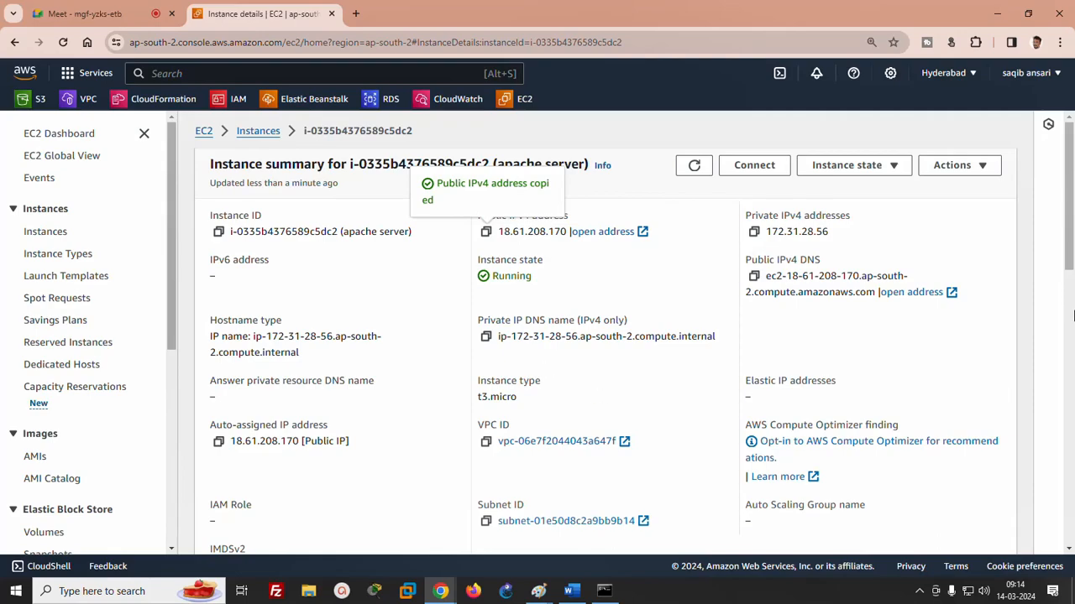
{"action": "left_click_drag", "start_coordinate": [1072, 277], "coordinate": [1071, 403]}
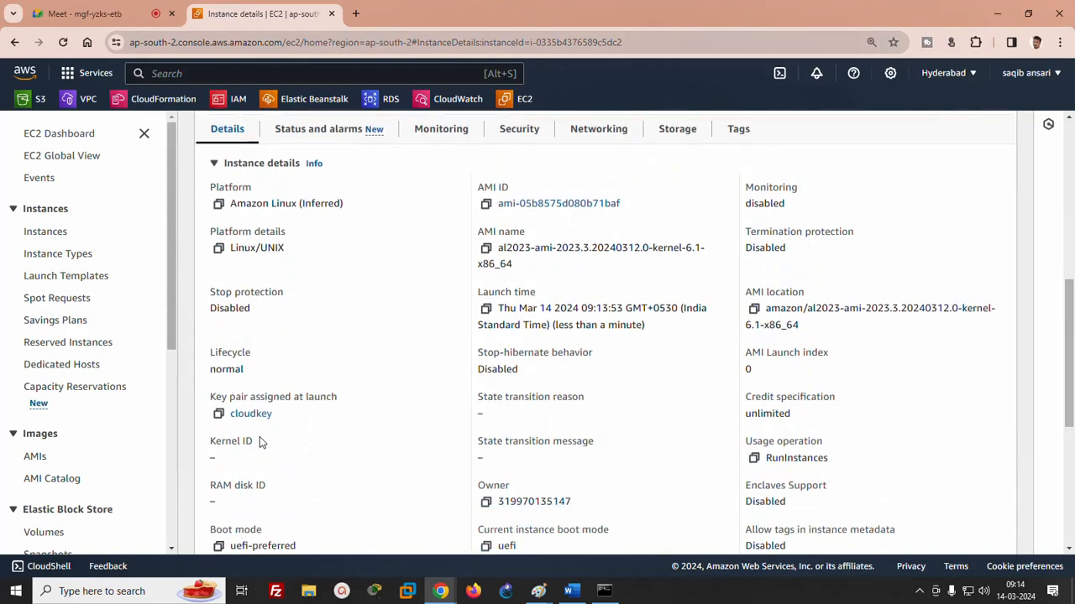
{"action": "left_click", "coordinate": [997, 14]}
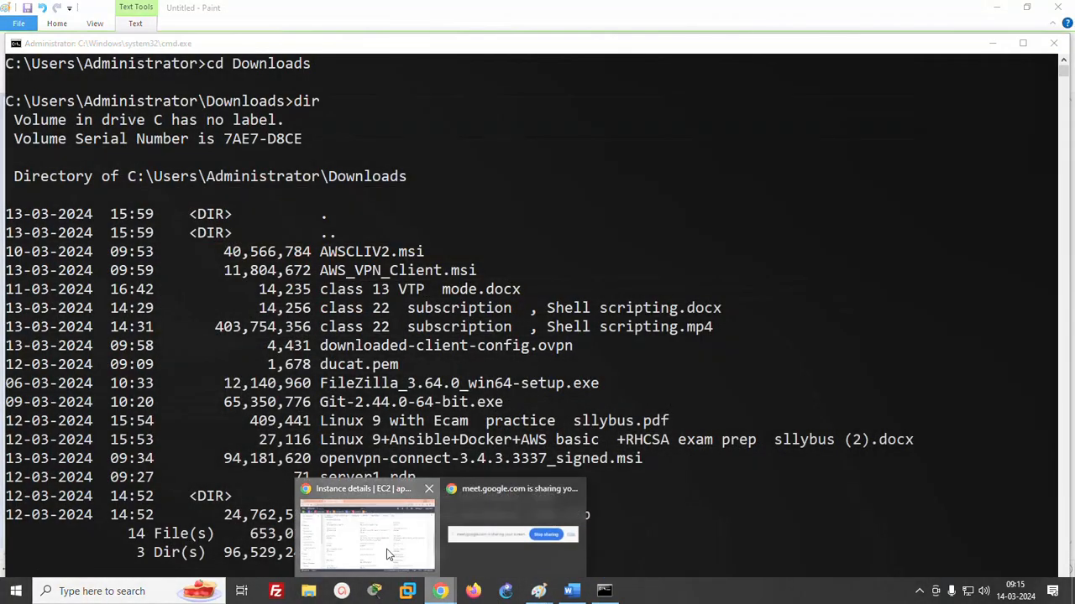
- Return to the EC2 instances list in Chrome and terminate the apache server instance
{"action": "left_click", "coordinate": [450, 592]}
{"action": "left_click", "coordinate": [47, 232]}
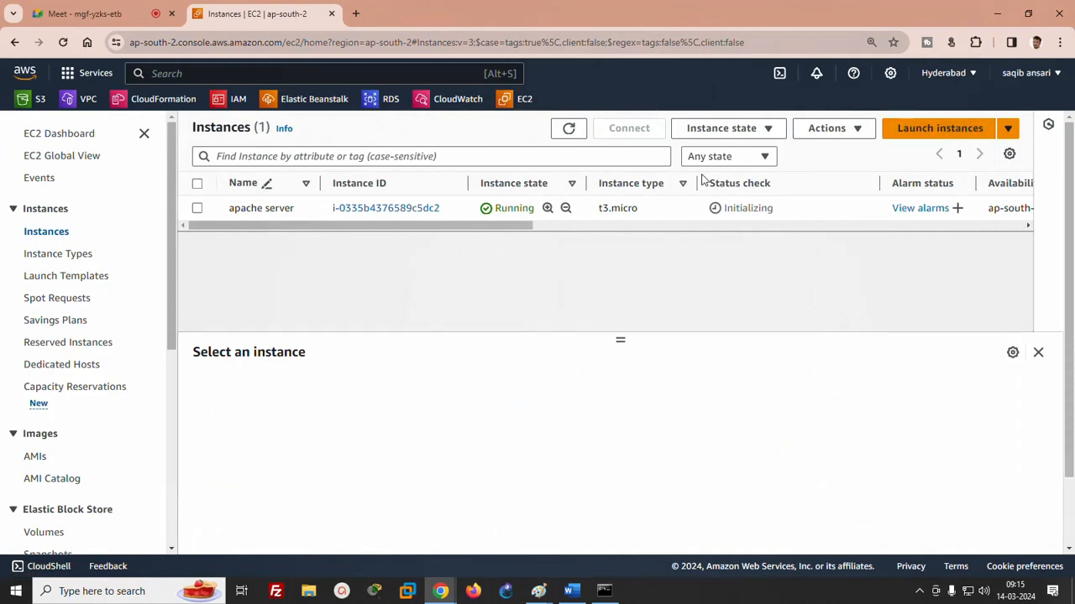
{"action": "left_click", "coordinate": [198, 208]}
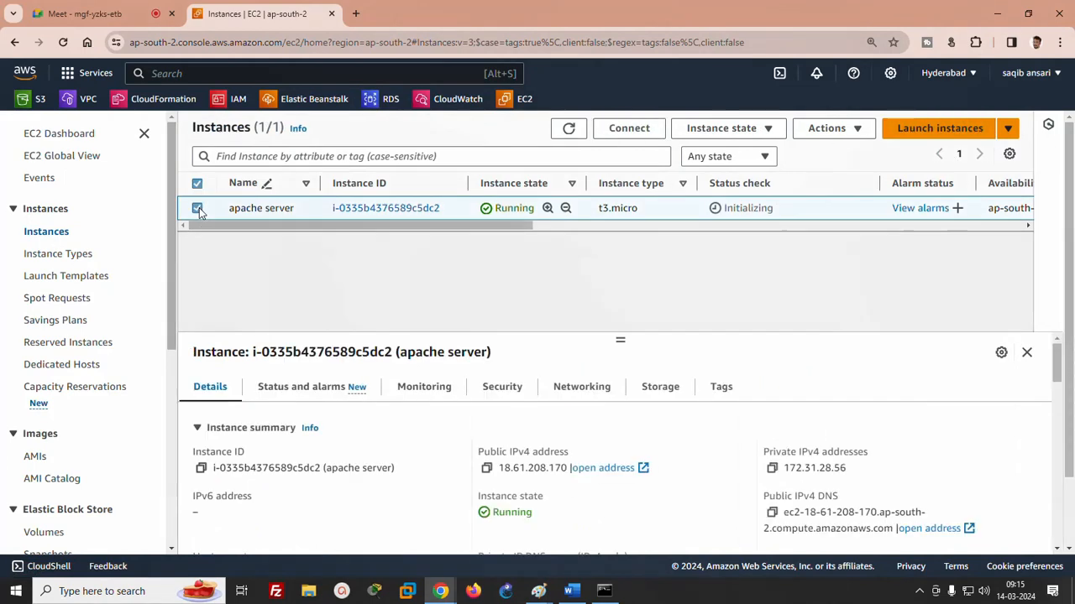
{"action": "left_click", "coordinate": [744, 127]}
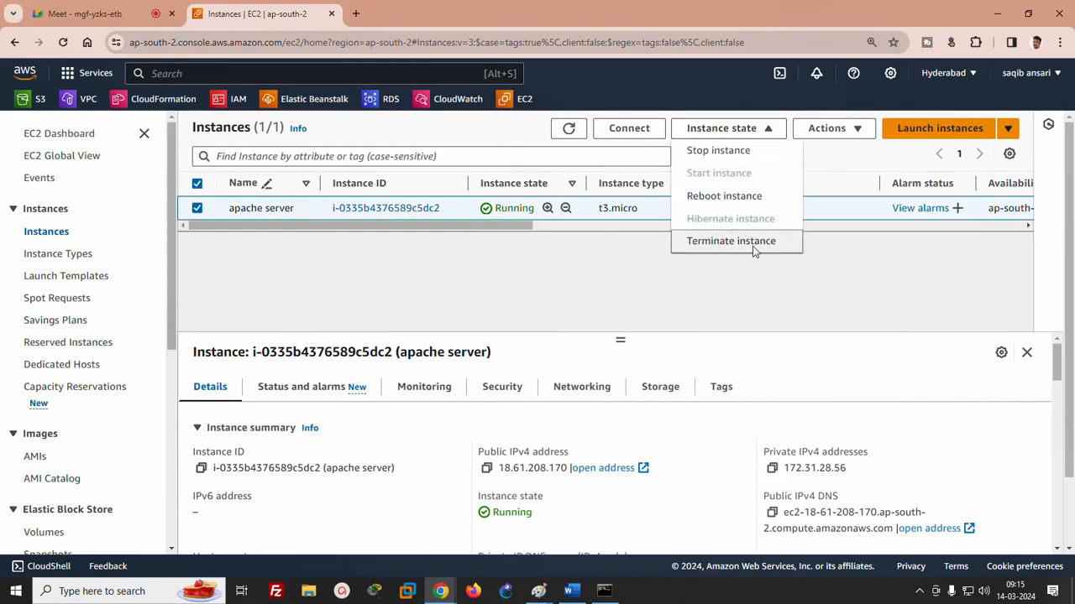
{"action": "left_click", "coordinate": [752, 244]}
{"action": "left_click", "coordinate": [860, 455]}
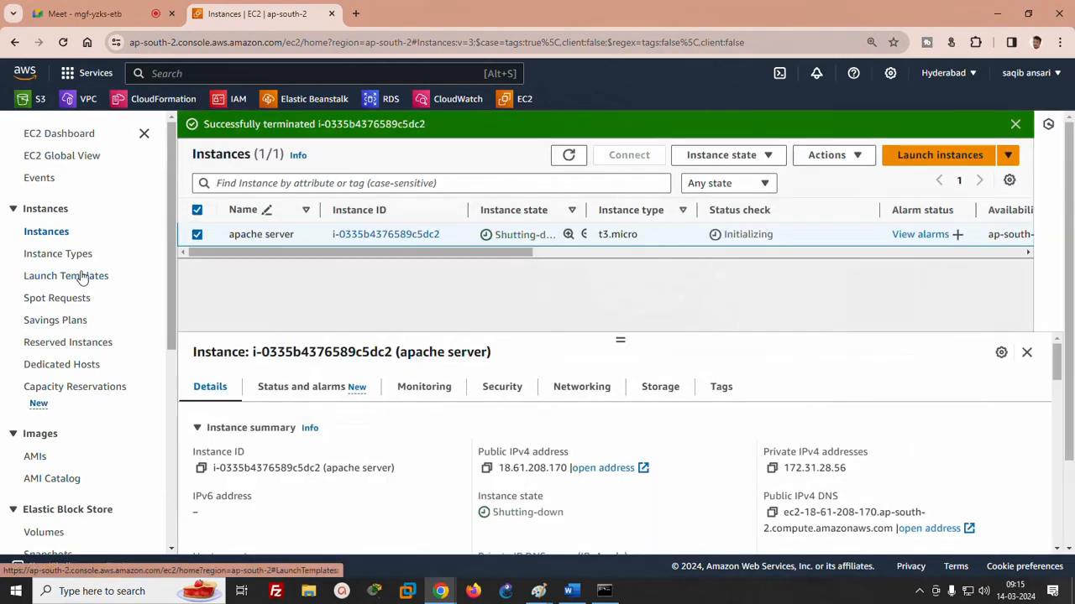
- Start launching another EC2 instance and name it "abc"
{"action": "left_click", "coordinate": [47, 232]}
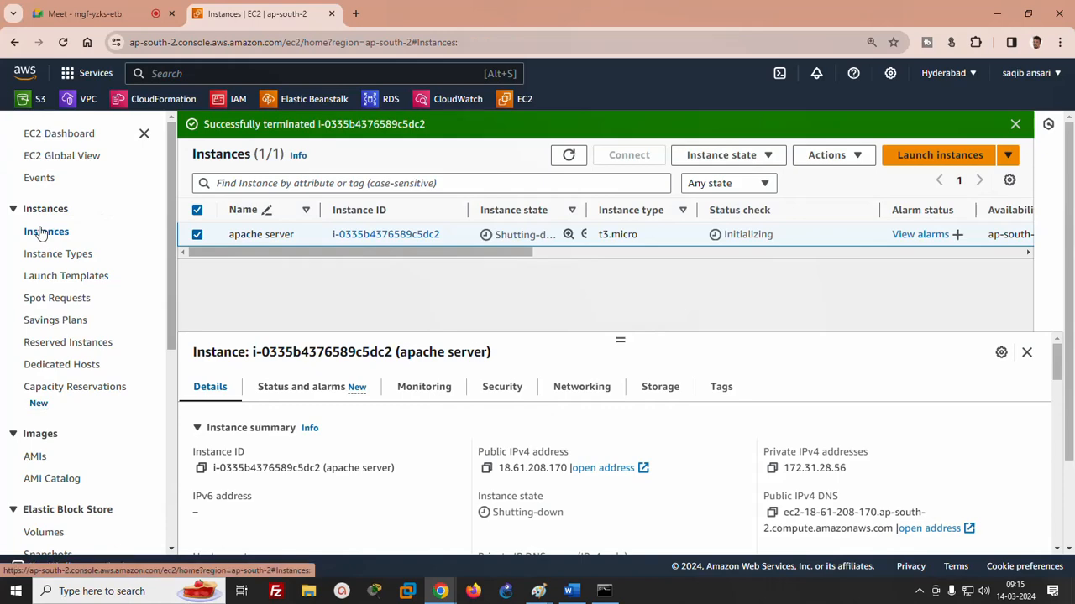
{"action": "left_click", "coordinate": [940, 154]}
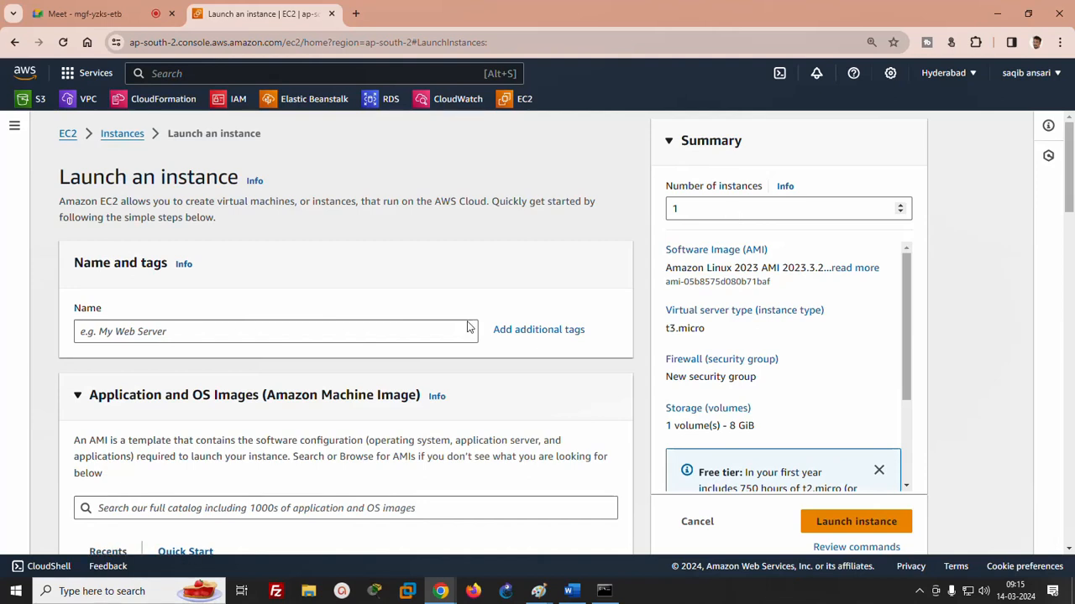
{"action": "left_click", "coordinate": [306, 329]}
{"action": "type", "text": "abc"}
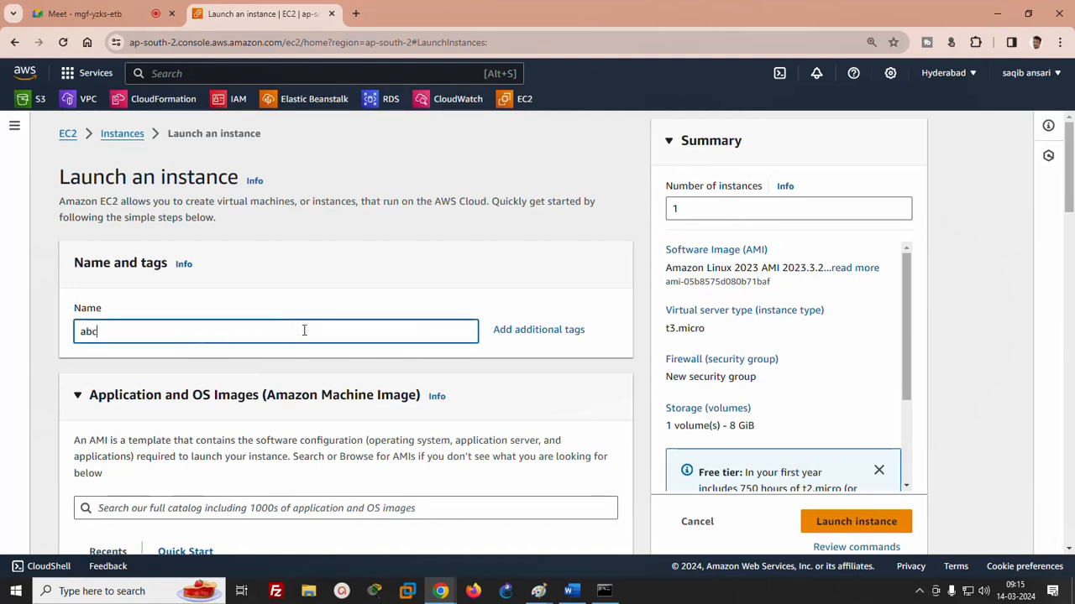
- Create an RSA key pair named "mykey" in .pem format for the new instance
{"action": "left_click", "coordinate": [1062, 160]}
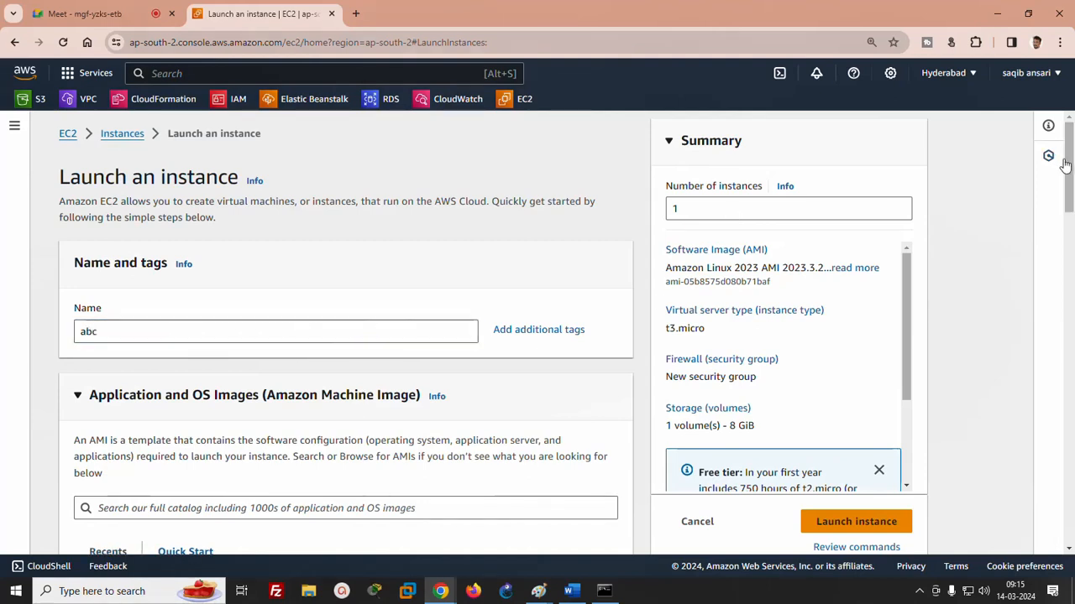
{"action": "left_click_drag", "start_coordinate": [1068, 194], "coordinate": [1063, 362]}
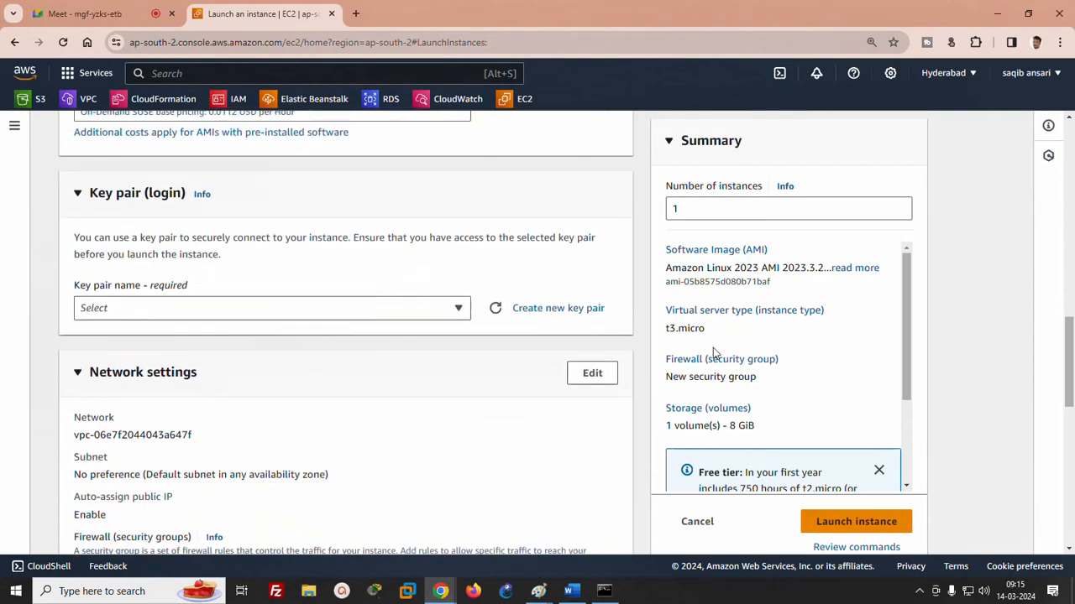
{"action": "left_click", "coordinate": [574, 310]}
{"action": "left_click", "coordinate": [440, 225]}
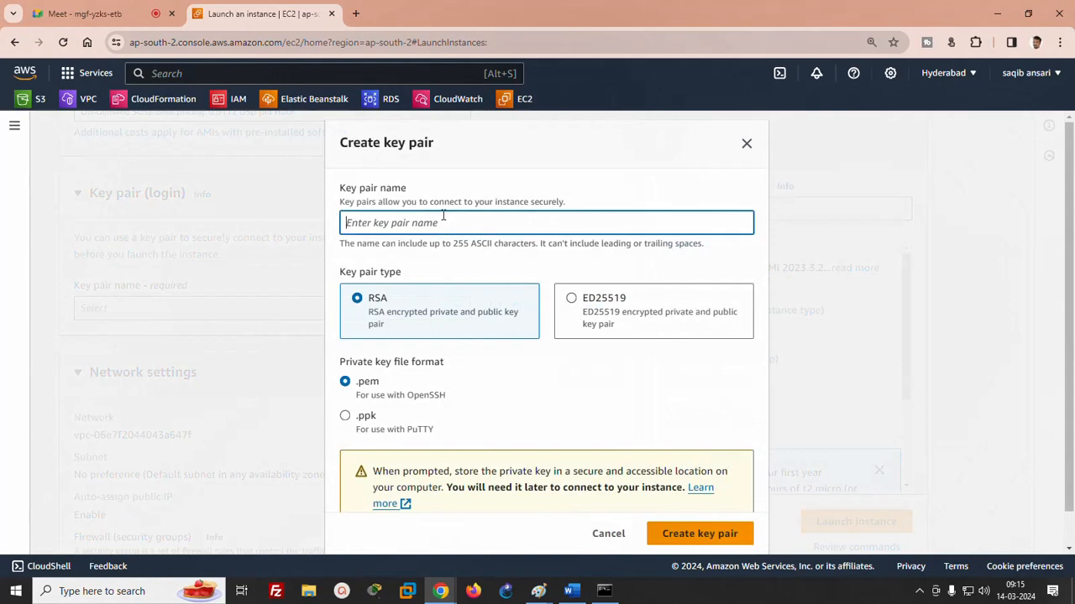
{"action": "type", "text": "mykey"}
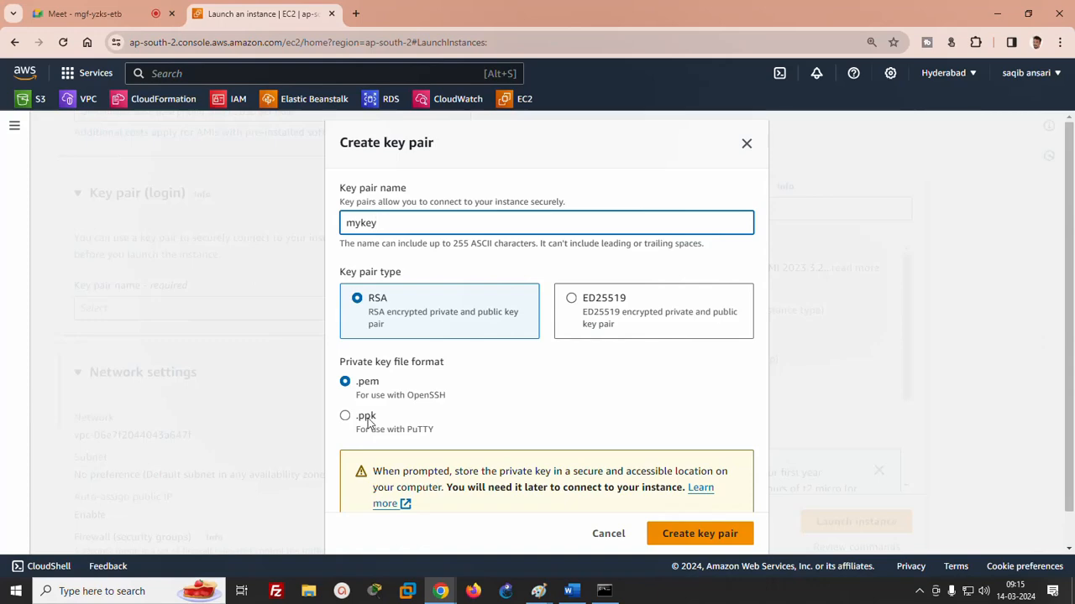
{"action": "left_click", "coordinate": [672, 533]}
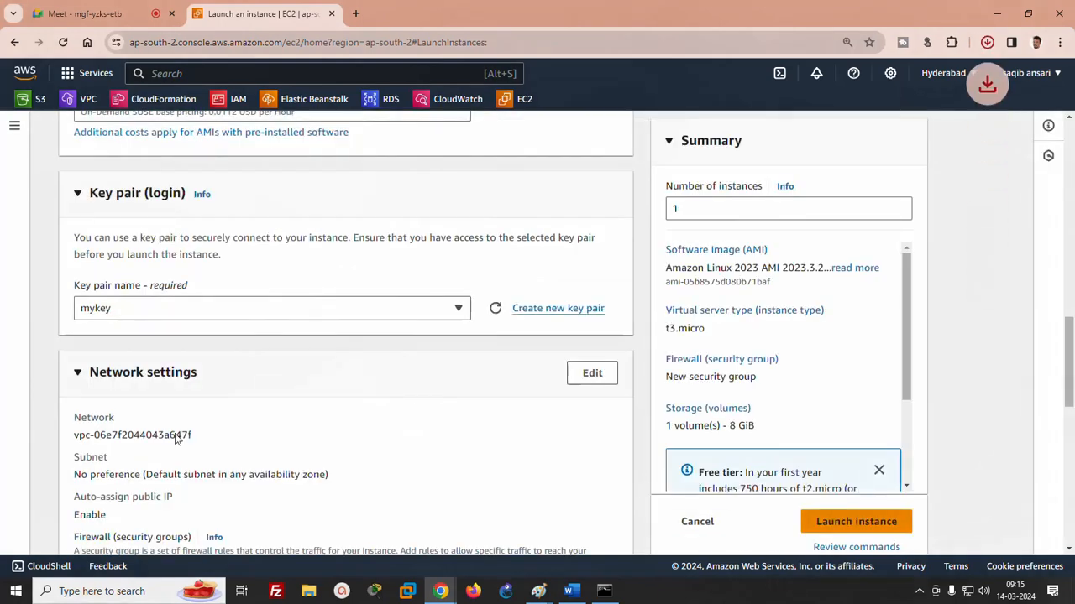
- Edit the network settings to use the existing security group MYSG and launch the instance
{"action": "left_click", "coordinate": [590, 373]}
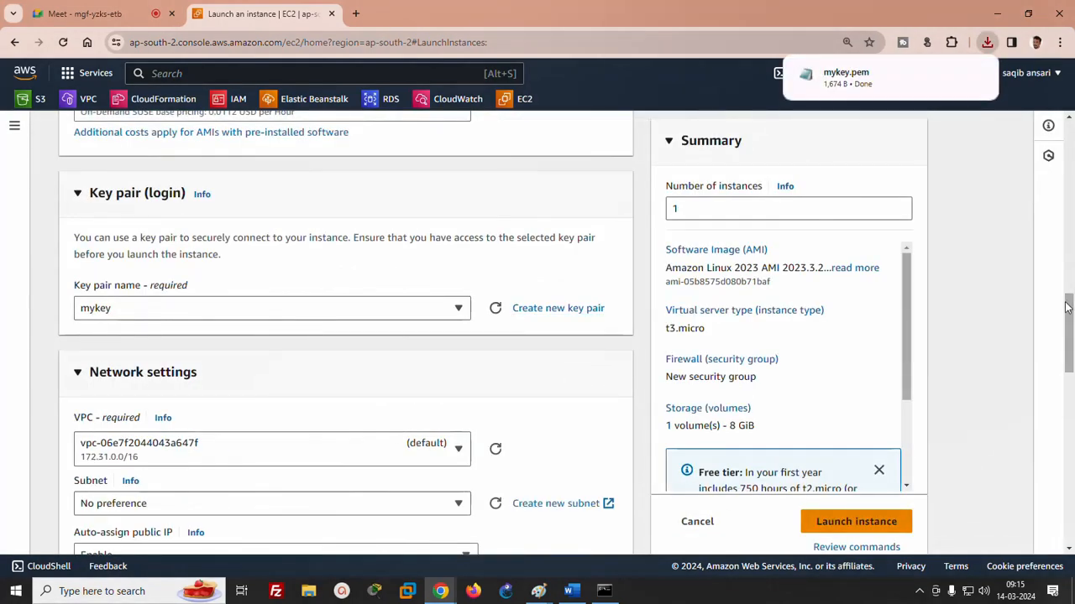
{"action": "scroll", "coordinate": [1066, 308], "scroll_direction": "down", "scroll_amount": 4}
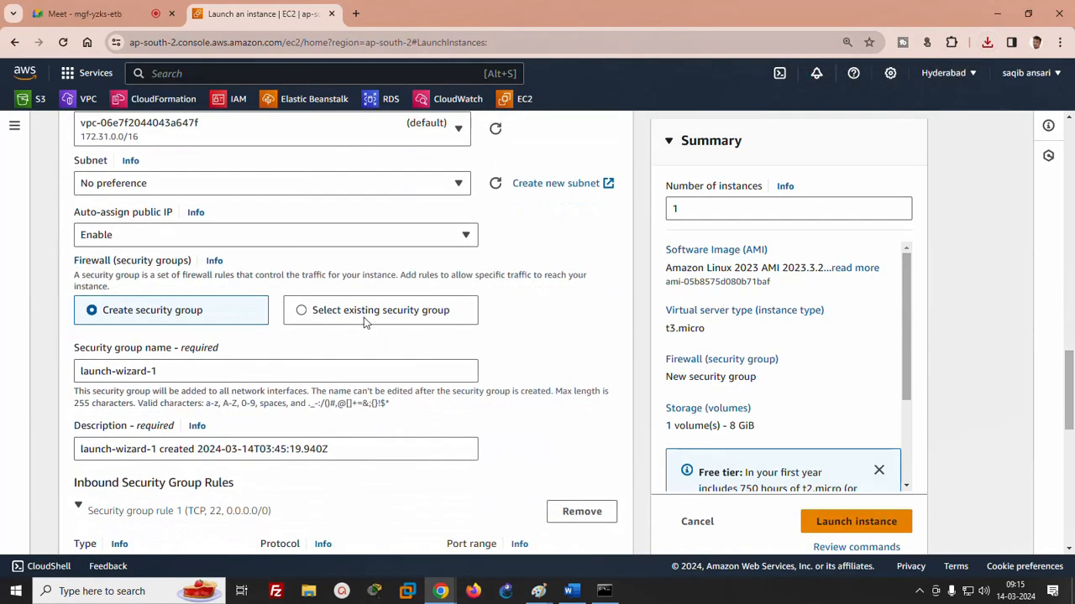
{"action": "left_click", "coordinate": [364, 321]}
{"action": "left_click", "coordinate": [293, 372]}
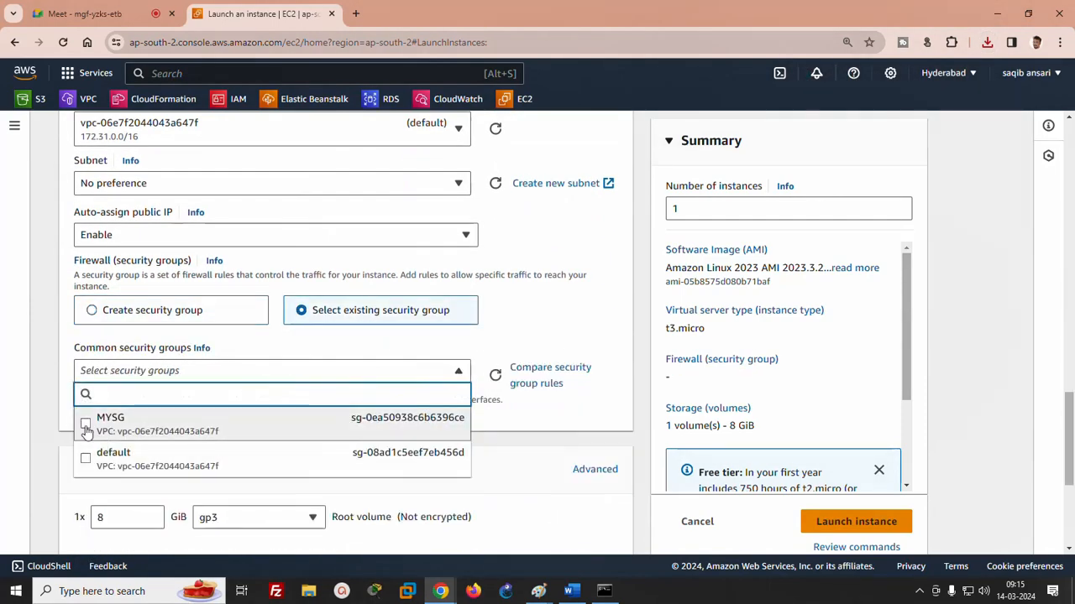
{"action": "left_click", "coordinate": [86, 425]}
{"action": "left_click", "coordinate": [855, 521]}
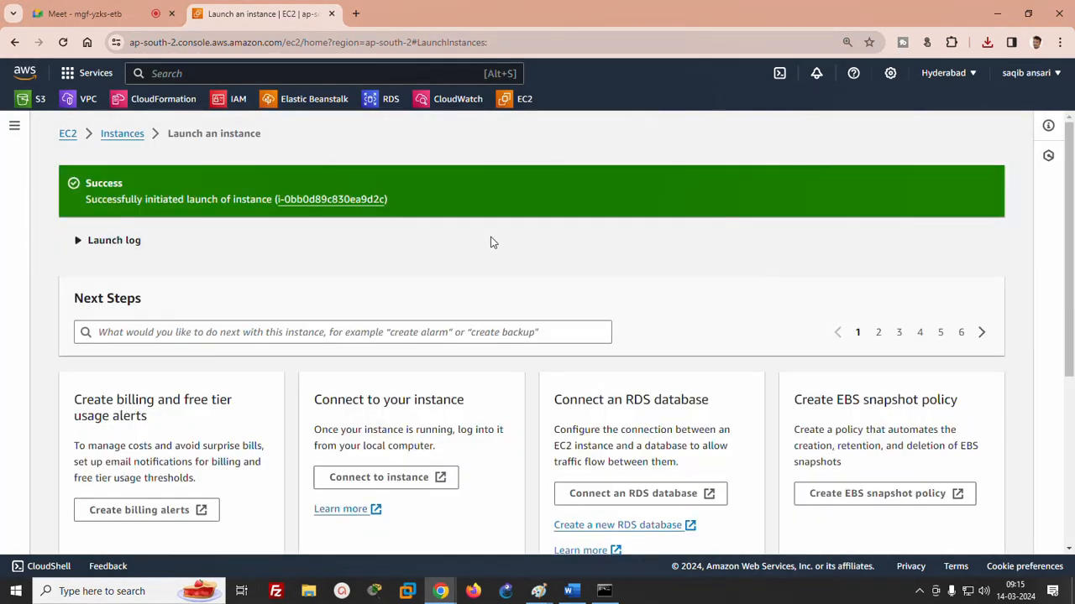
- Go to the instances list, refresh it, open the abc instance's details and copy its public IPv4 address
{"action": "left_click_drag", "start_coordinate": [1069, 206], "coordinate": [1051, 420]}
{"action": "left_click", "coordinate": [946, 527]}
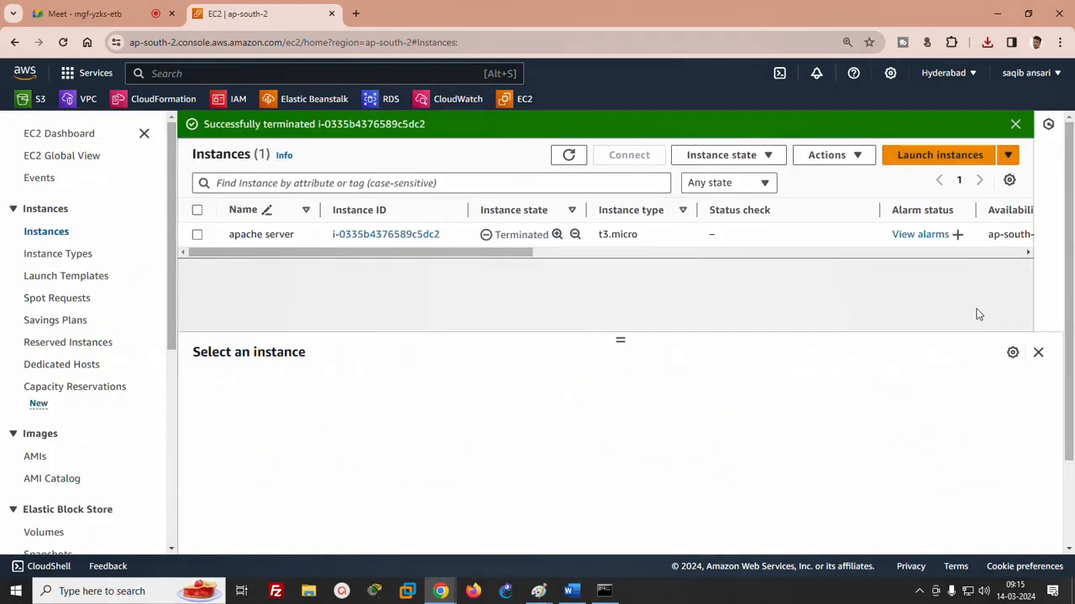
{"action": "left_click", "coordinate": [568, 155]}
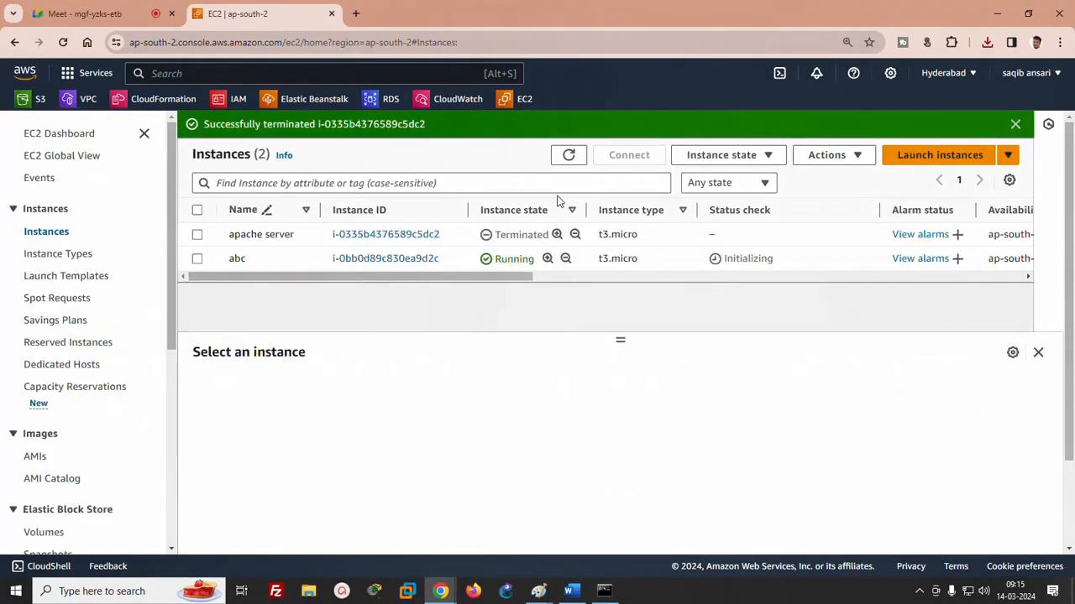
{"action": "left_click", "coordinate": [568, 155]}
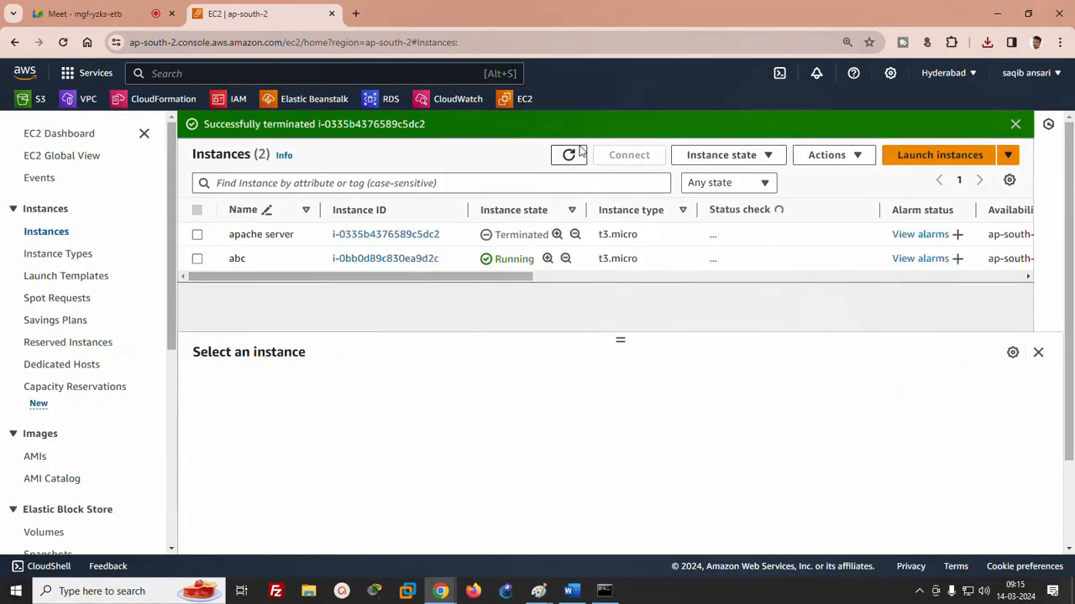
{"action": "left_click", "coordinate": [363, 263]}
{"action": "left_click", "coordinate": [486, 232]}
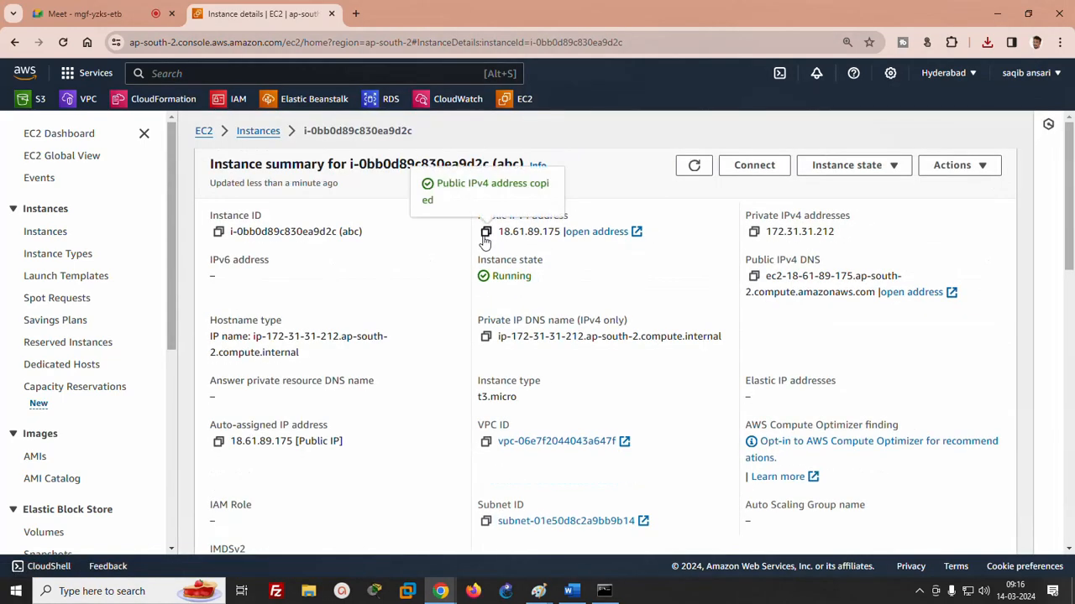
{"action": "left_click", "coordinate": [603, 591]}
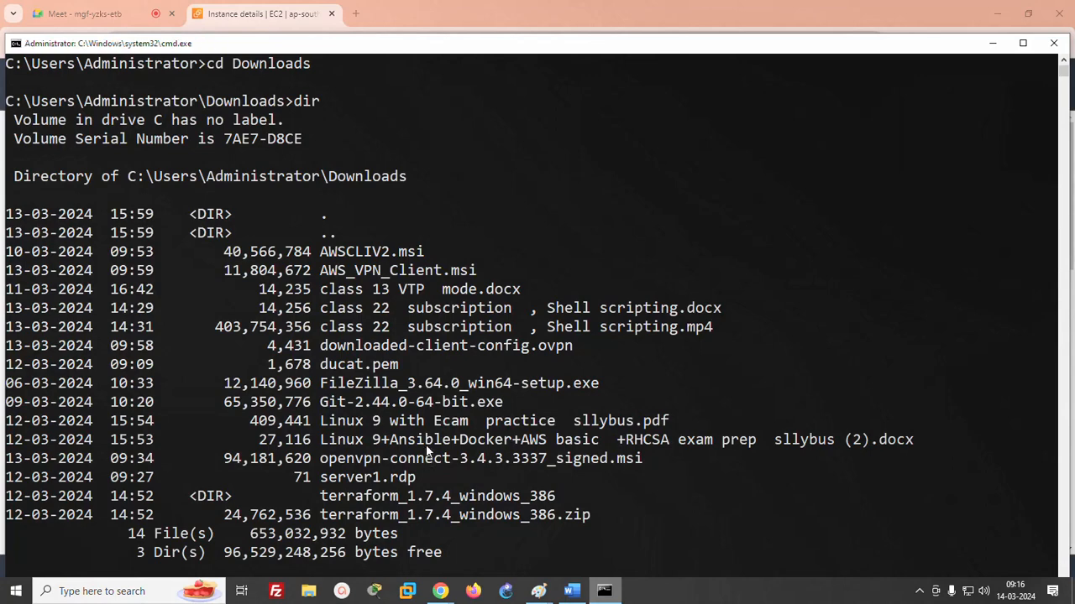
{"action": "type", "text": "cls"}
{"action": "key", "text": "Return"}
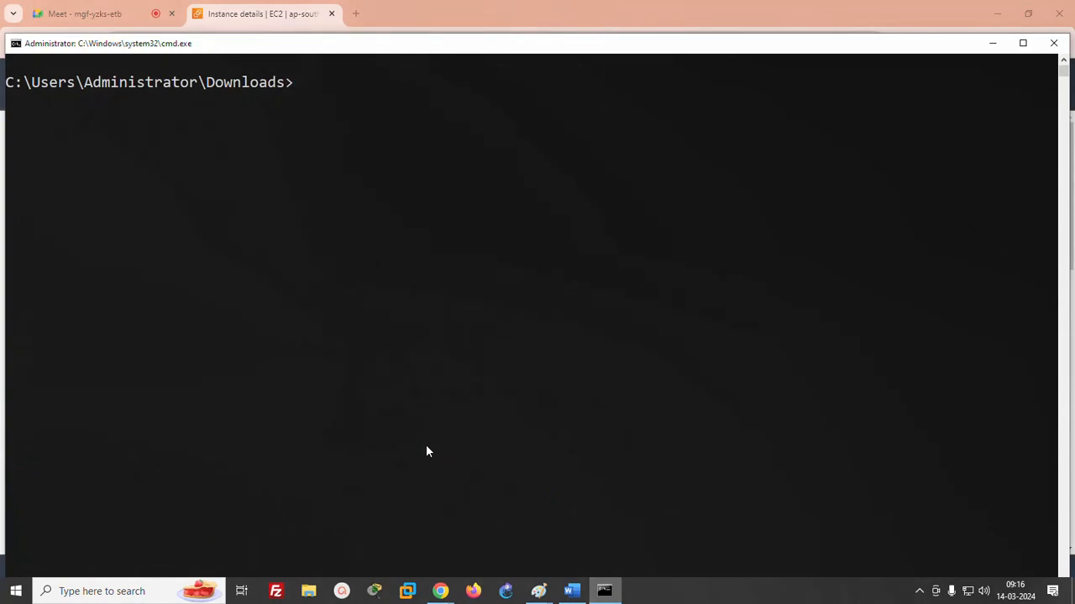
{"action": "type", "text": "ssh  ec2-user"}
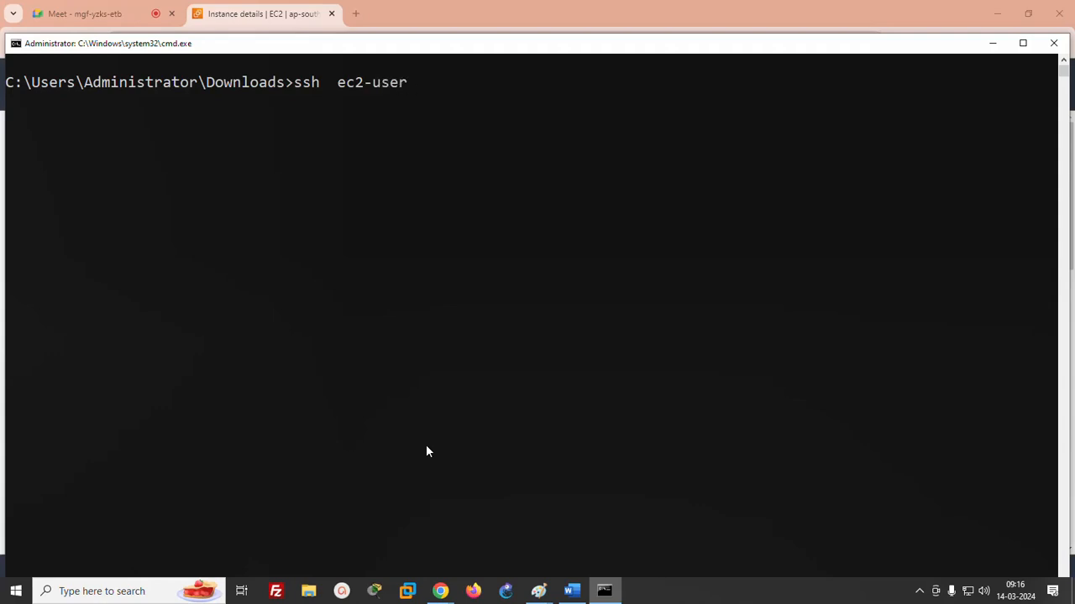
{"action": "type", "text": "@"}
{"action": "right_click", "coordinate": [390, 163]}
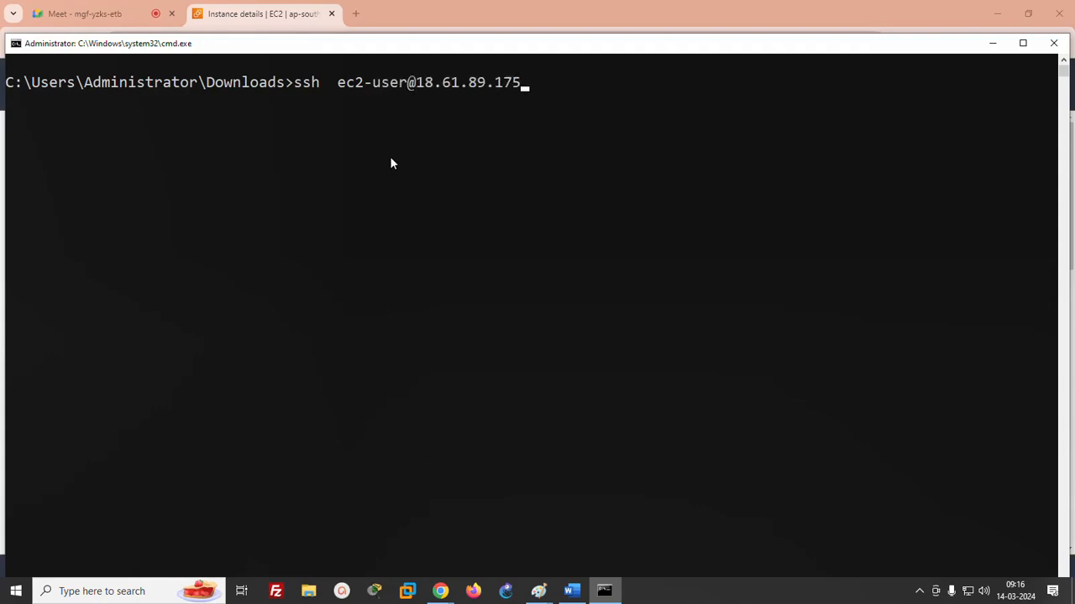
{"action": "type", "text": "-i mykey.pem"}
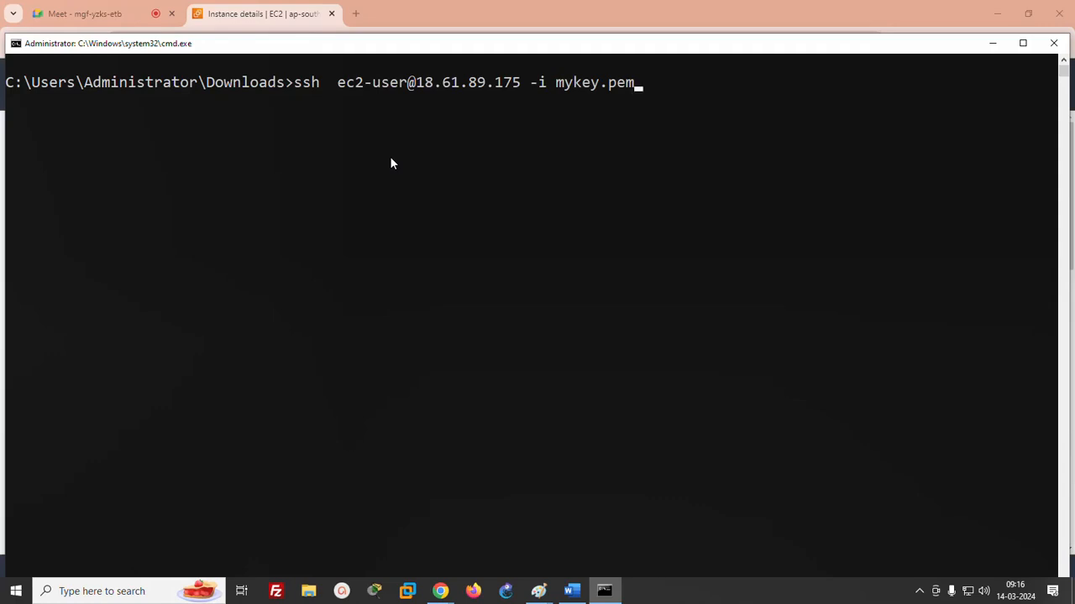
{"action": "key", "text": "Return"}
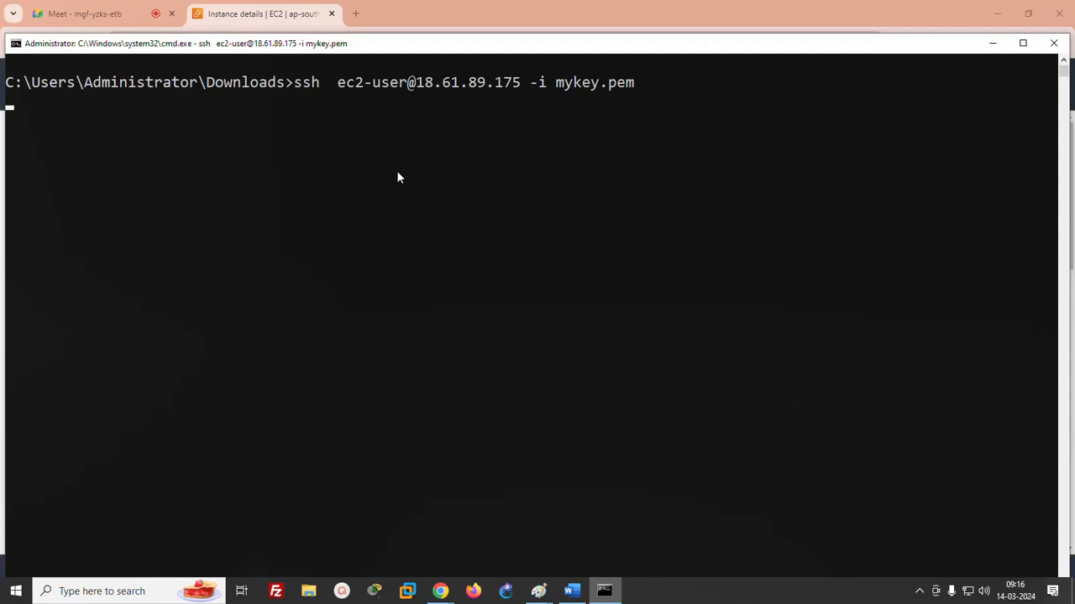
- Switch to the cloud diagram in Paint and undo the IIS, http and inbound labels, the RDP note and all connecting lines
{"action": "left_click", "coordinate": [538, 591]}
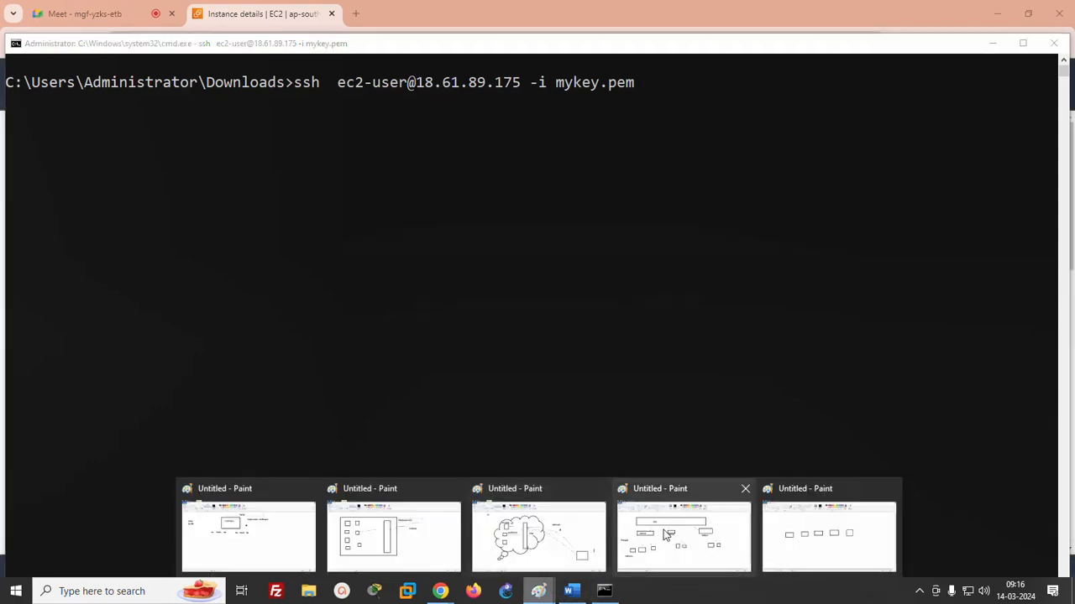
{"action": "left_click", "coordinate": [542, 535]}
{"action": "key", "text": "ctrl+z"}
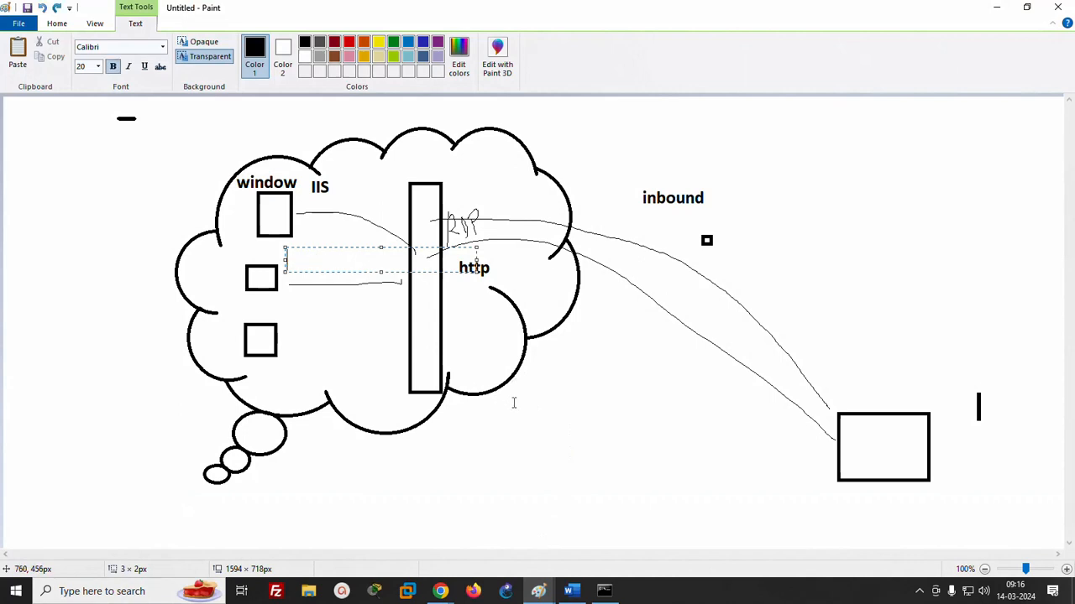
{"action": "key", "text": "ctrl+z"}
{"action": "key", "text": "ctrl+z"}
{"action": "key", "text": "ctrl+z"}
{"action": "key", "text": "ctrl+z"}
{"action": "key", "text": "ctrl+z"}
{"action": "key", "text": "ctrl+z"}
{"action": "key", "text": "ctrl+z"}
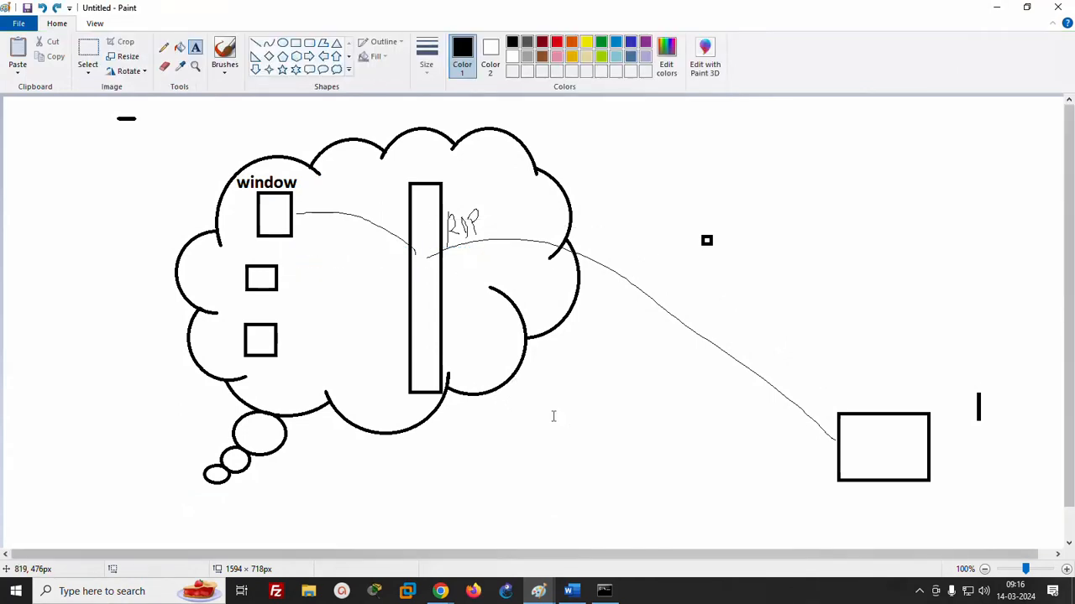
{"action": "key", "text": "ctrl+z"}
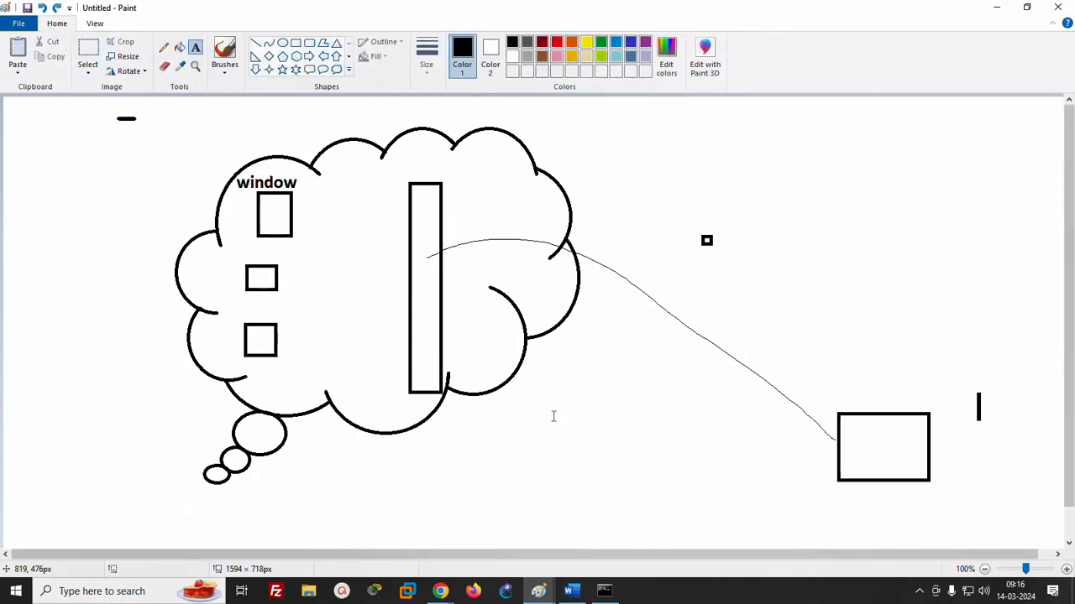
{"action": "key", "text": "ctrl+z"}
- Label the small box below the window server "Linux" and draw a pencil line from the outside client box to the tall firewall bar
{"action": "left_click", "coordinate": [248, 241]}
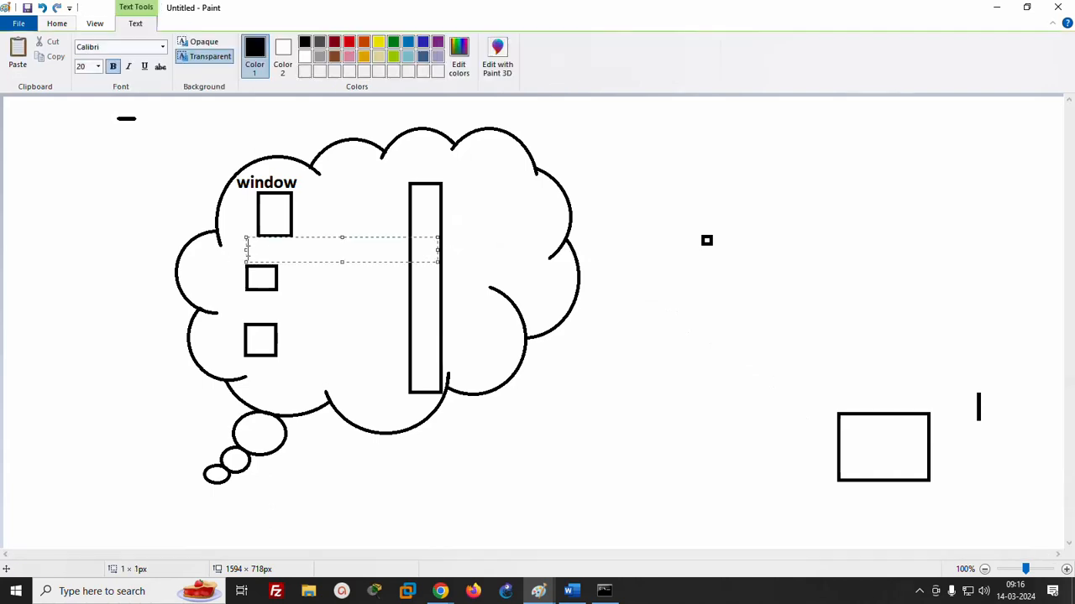
{"action": "double_click", "coordinate": [247, 249]}
{"action": "type", "text": "Linux"}
{"action": "left_click", "coordinate": [303, 286]}
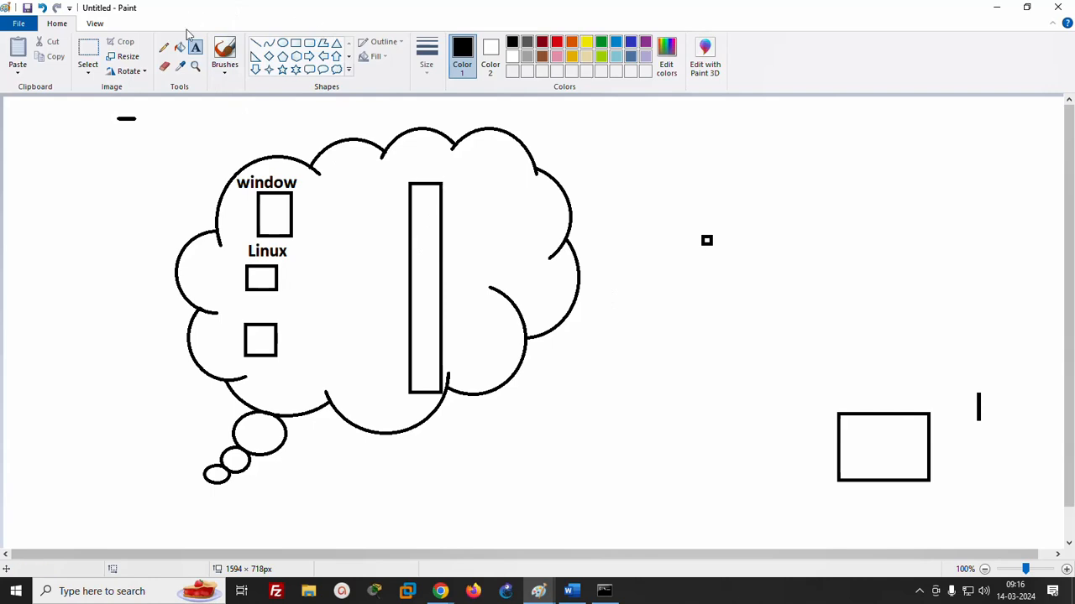
{"action": "left_click", "coordinate": [164, 47]}
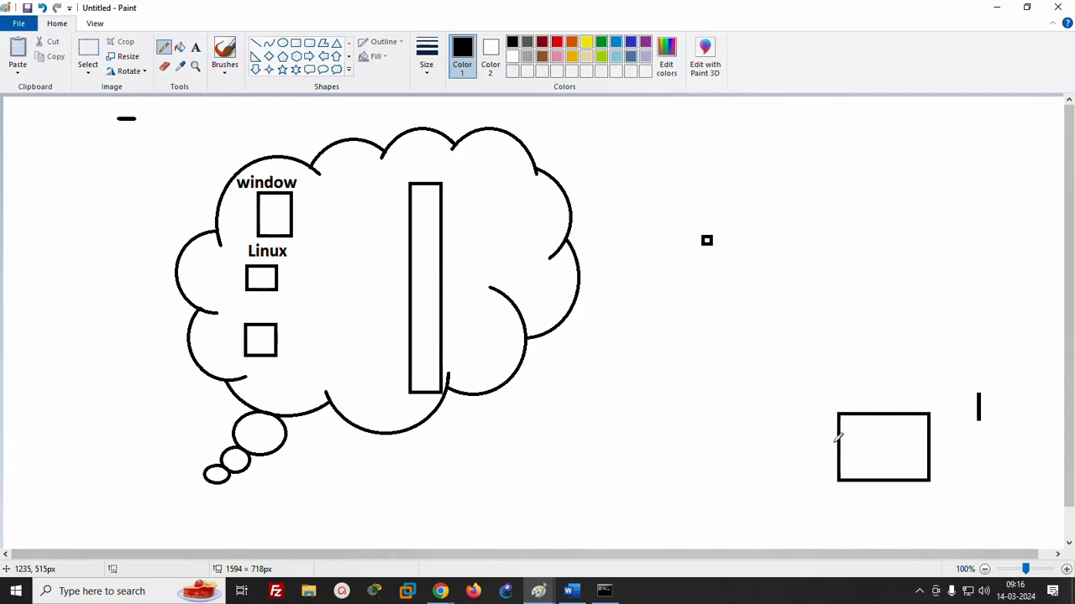
{"action": "mouse_move", "coordinate": [835, 440]}
{"action": "left_mouse_down"}
{"action": "mouse_move", "coordinate": [756, 391]}
{"action": "mouse_move", "coordinate": [447, 259]}
{"action": "left_mouse_up"}
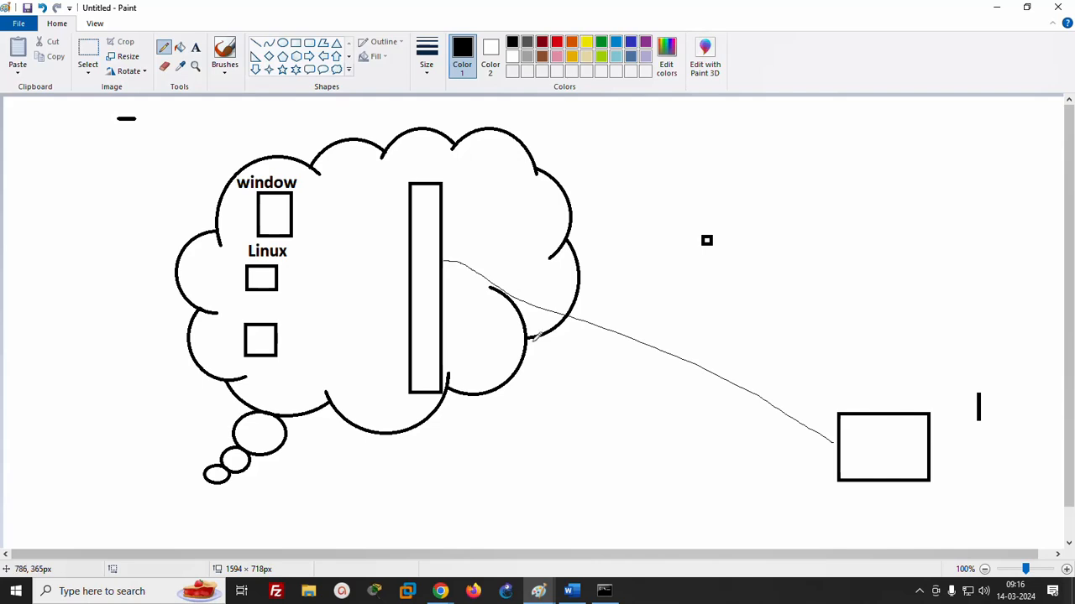
- Check the SSH attempt in Command Prompt, switch back to Chrome and open the MYSG security group's inbound rules
{"action": "left_click", "coordinate": [604, 591]}
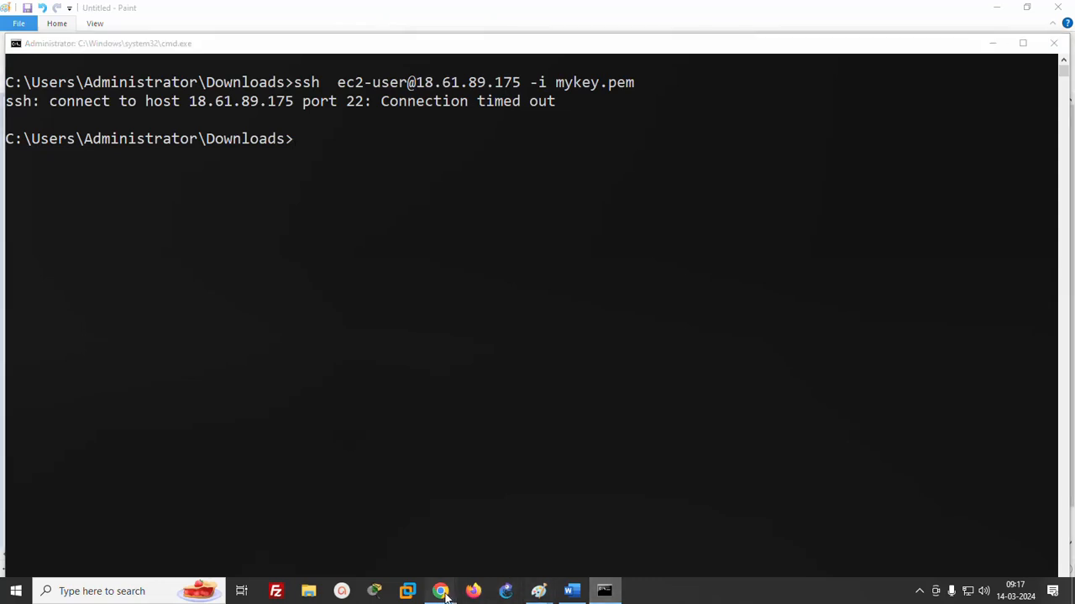
{"action": "mouse_move", "coordinate": [440, 591]}
{"action": "left_click", "coordinate": [367, 525]}
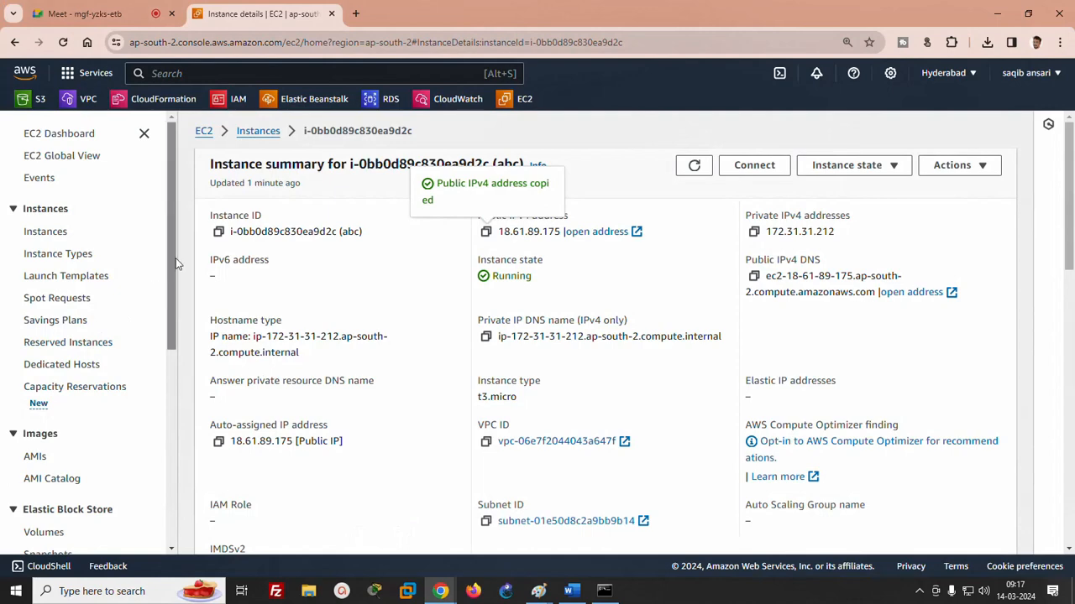
{"action": "left_click_drag", "start_coordinate": [170, 259], "coordinate": [170, 394]}
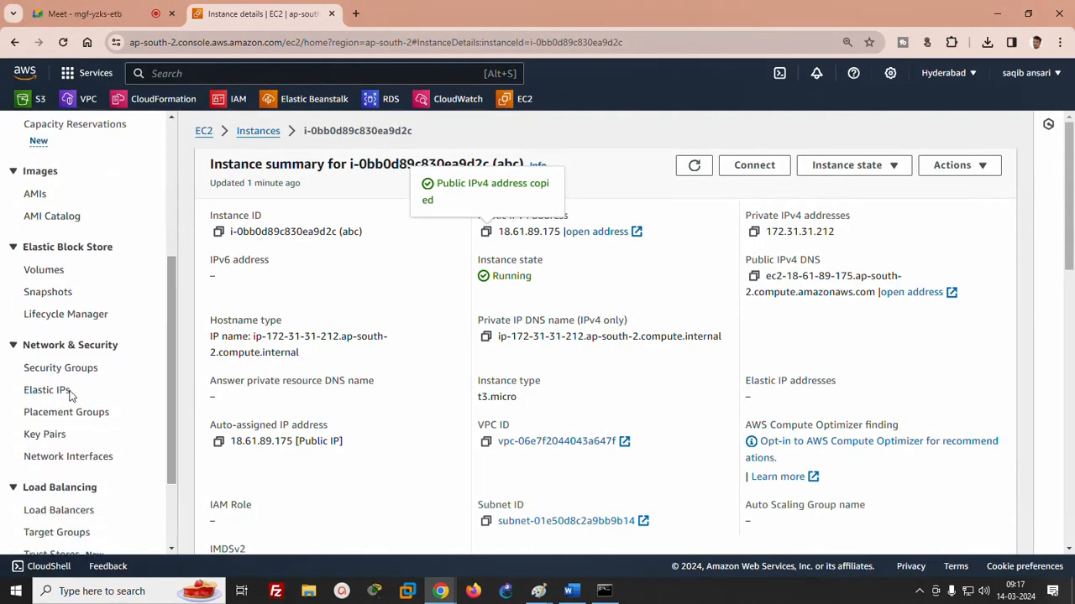
{"action": "left_click", "coordinate": [72, 368]}
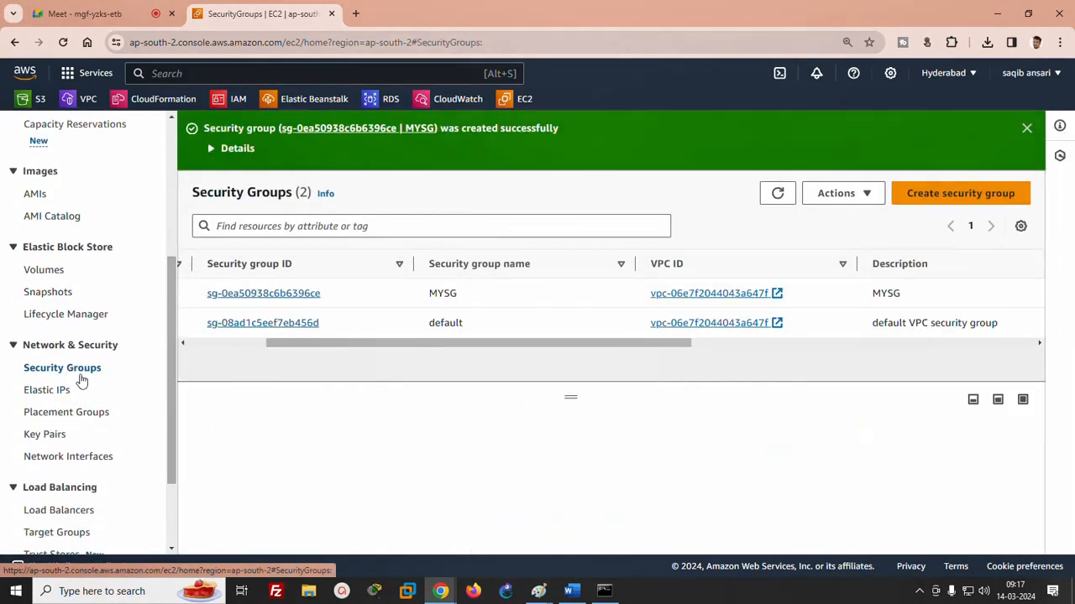
{"action": "left_click", "coordinate": [275, 296]}
{"action": "scroll", "coordinate": [537, 315], "scroll_direction": "down", "scroll_amount": 2}
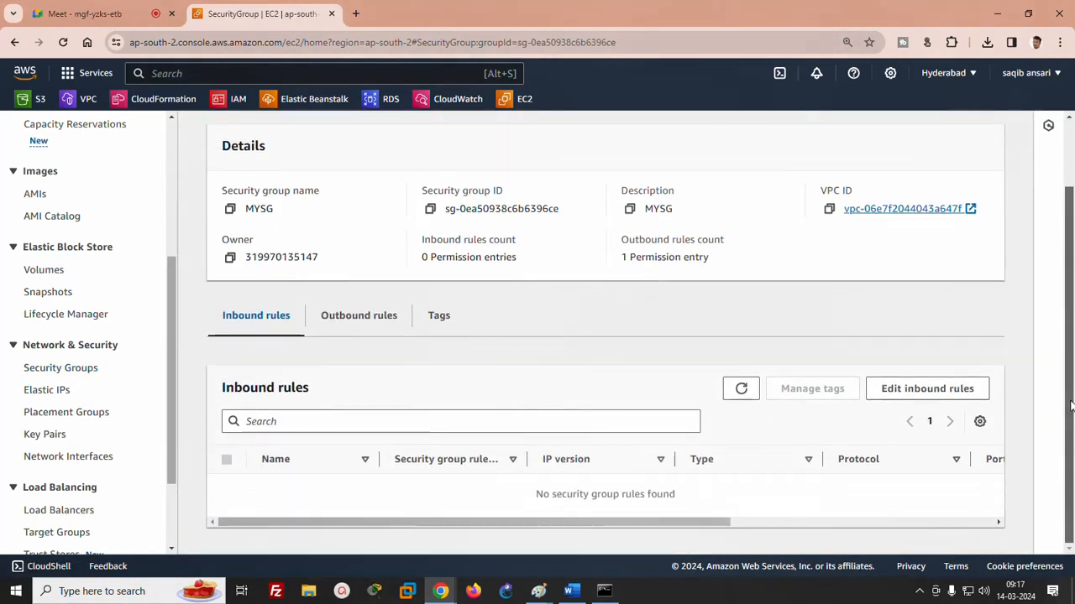
- Start editing MYSG's inbound rules and add a rule of type SSH
{"action": "left_click", "coordinate": [930, 399]}
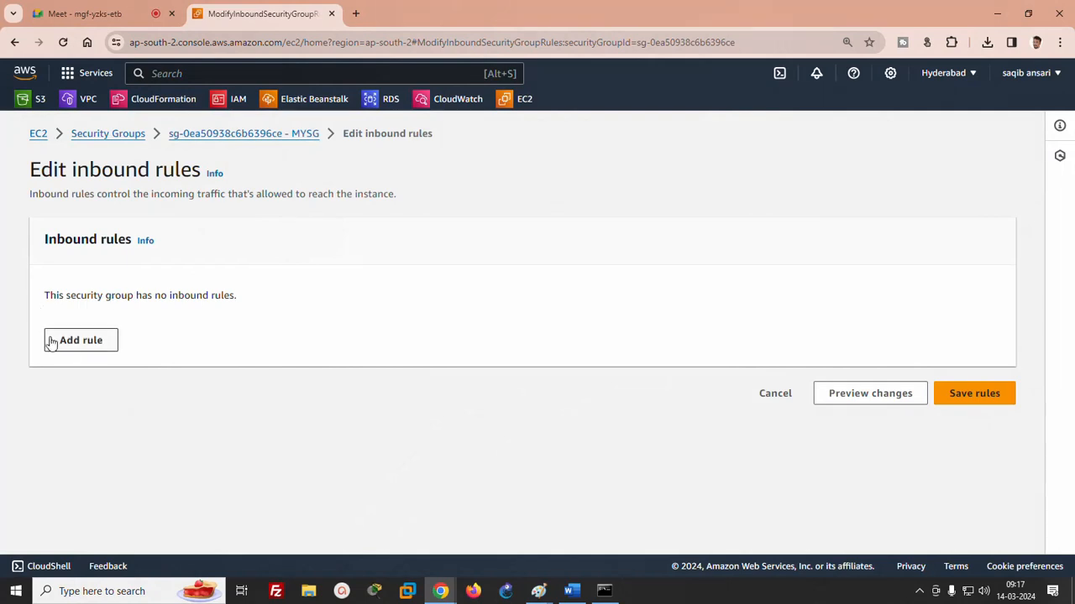
{"action": "left_click", "coordinate": [50, 340]}
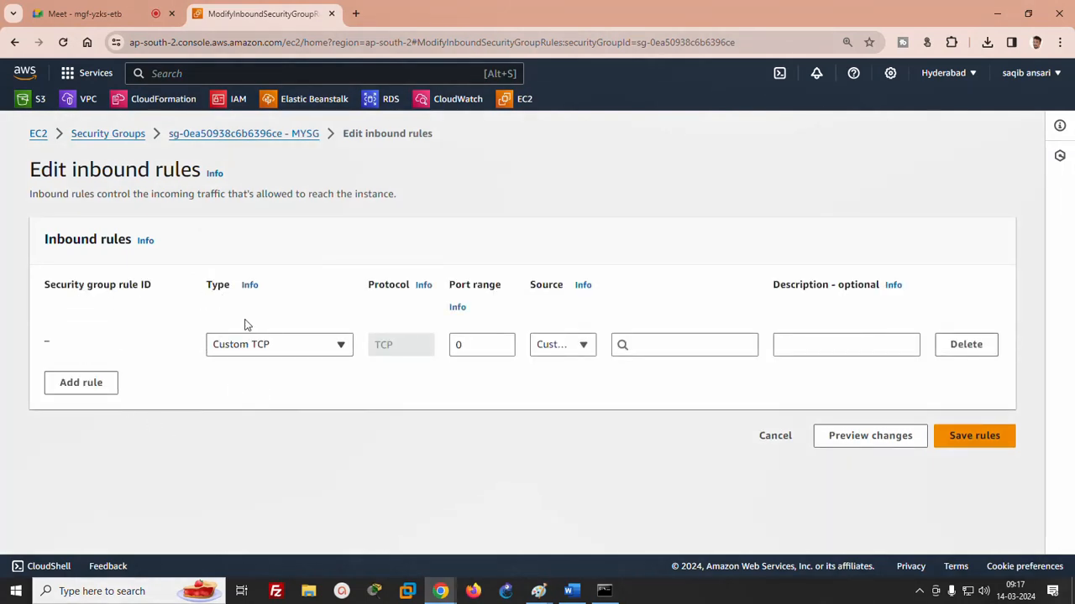
{"action": "left_click", "coordinate": [298, 350]}
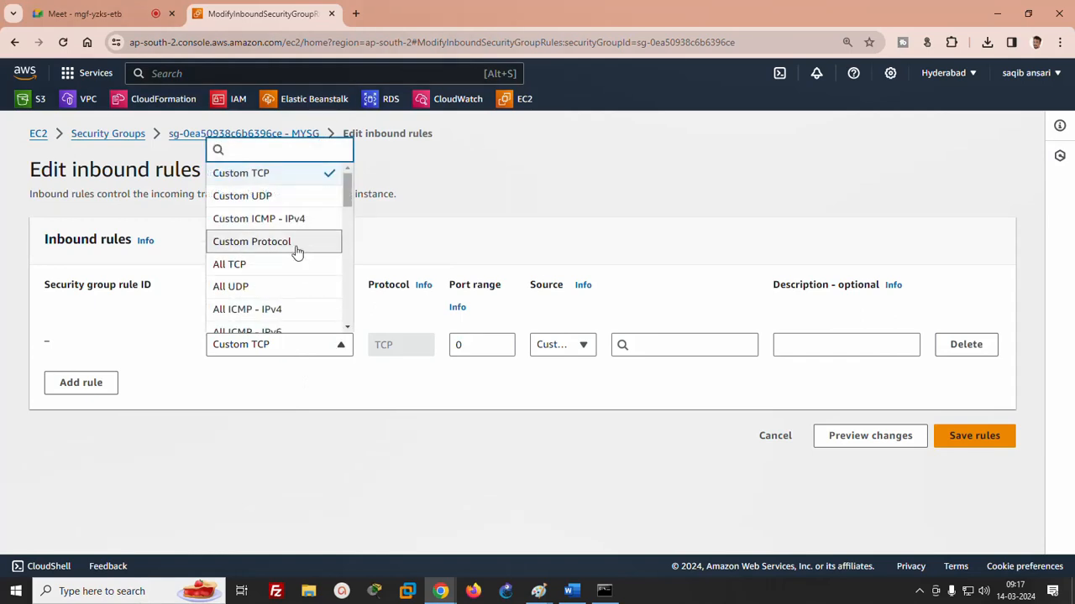
{"action": "scroll", "coordinate": [347, 192], "scroll_direction": "down", "scroll_amount": 2}
{"action": "mouse_move", "coordinate": [348, 205]}
{"action": "left_mouse_down"}
{"action": "mouse_move", "coordinate": [347, 324]}
{"action": "mouse_move", "coordinate": [345, 216]}
{"action": "left_mouse_up"}
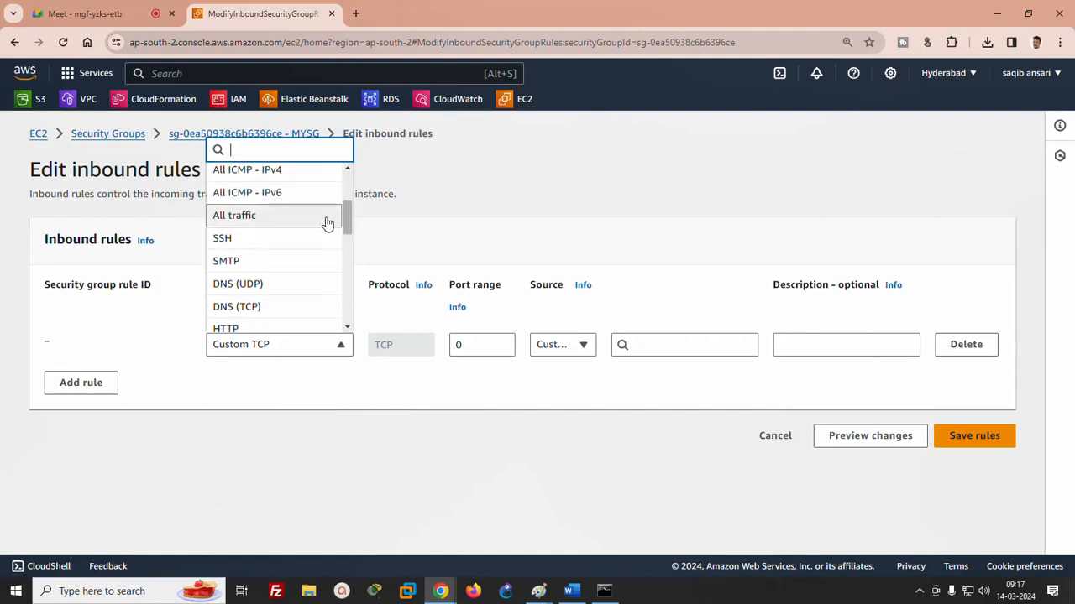
{"action": "left_click", "coordinate": [225, 240]}
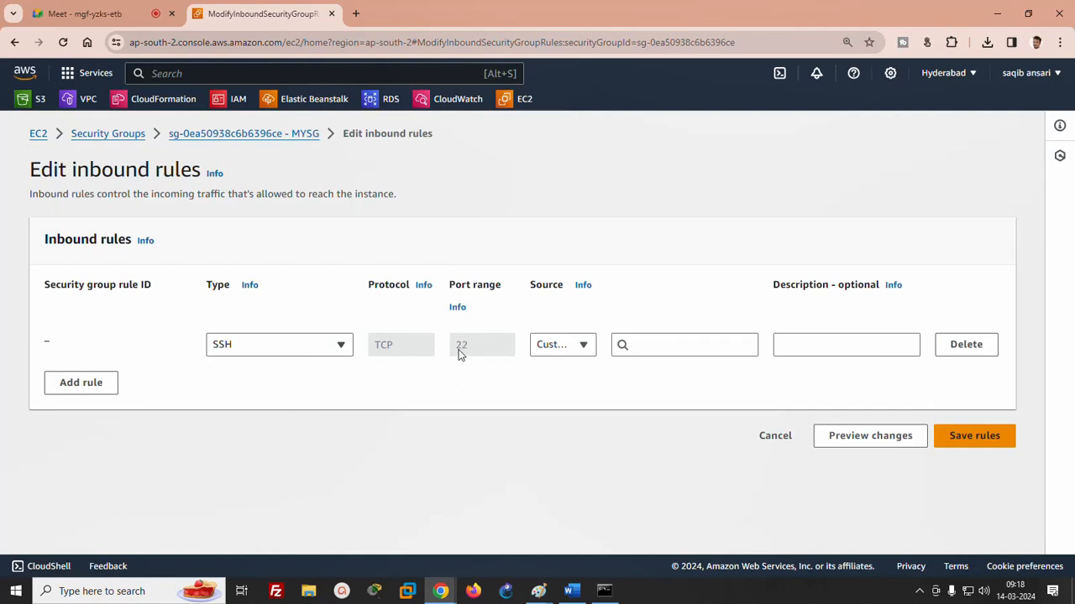
- Check the Google Meet call and return to the inbound rules being edited for MYSG
{"action": "left_click", "coordinate": [77, 15]}
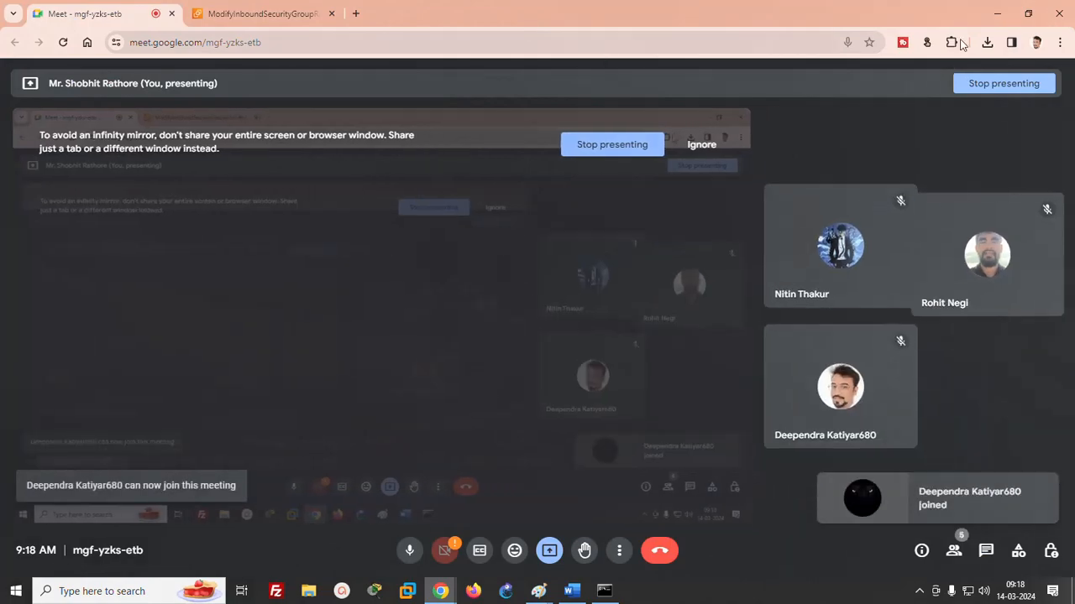
{"action": "left_click", "coordinate": [996, 14]}
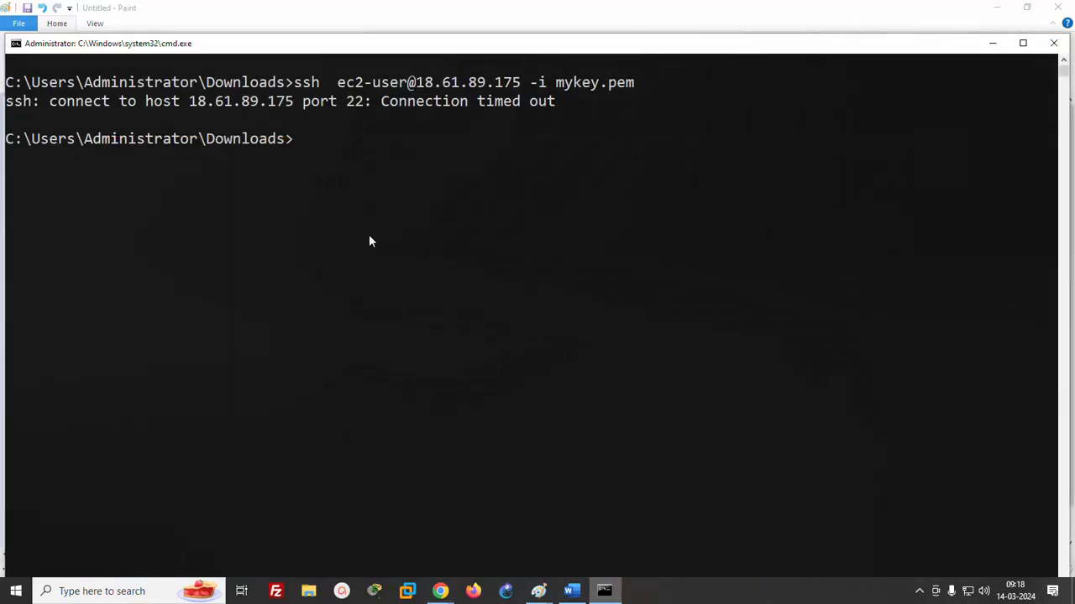
{"action": "left_click", "coordinate": [440, 591]}
{"action": "left_click", "coordinate": [366, 529]}
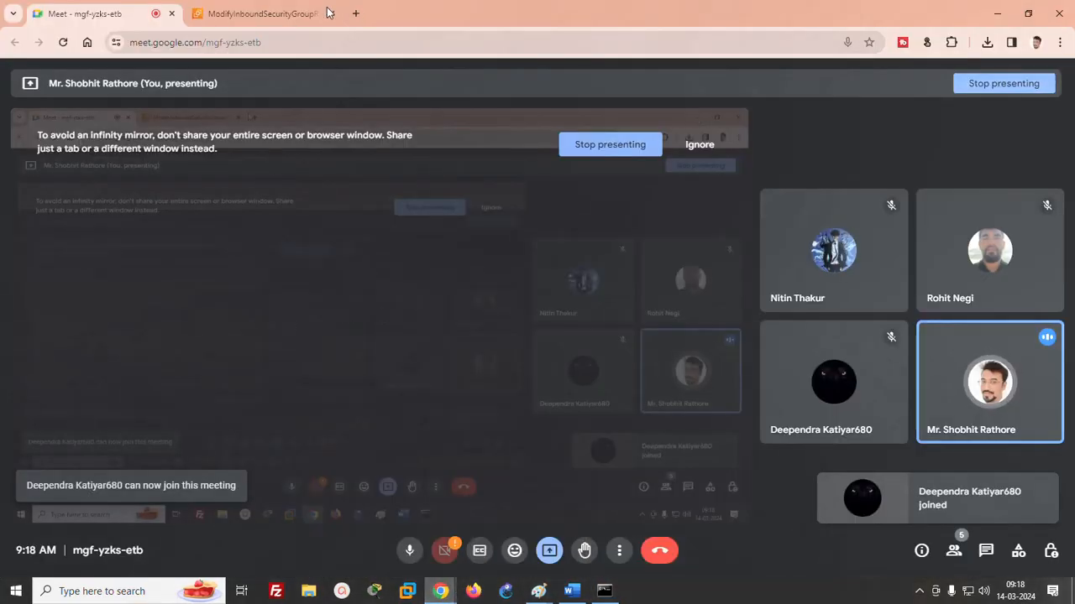
{"action": "left_click", "coordinate": [261, 13]}
- Change the inbound rule's type to Custom TCP and set its port range to 2224
{"action": "left_click", "coordinate": [341, 345]}
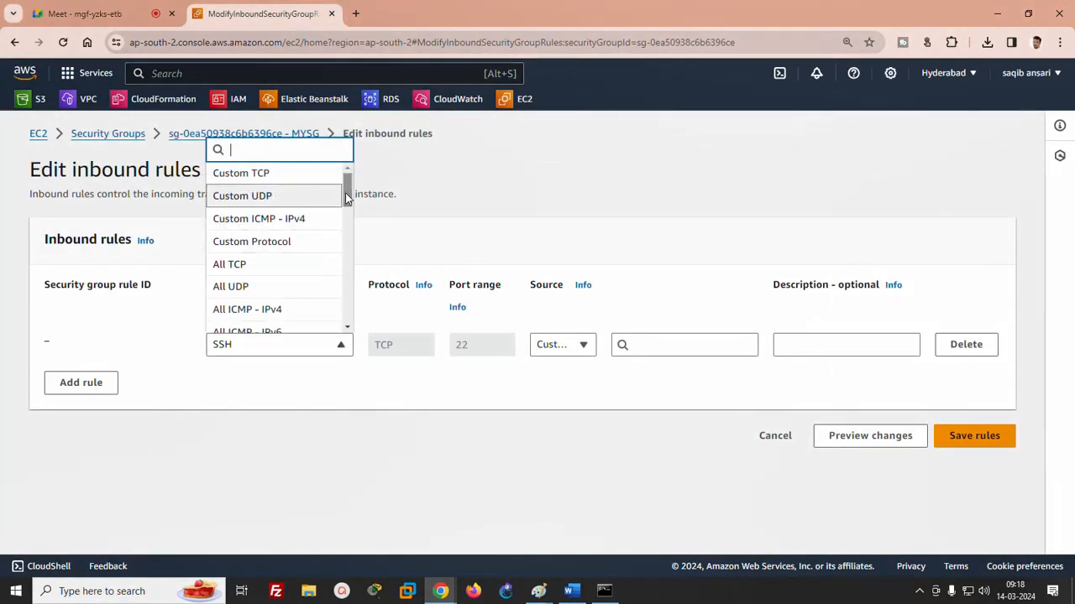
{"action": "left_click", "coordinate": [252, 183]}
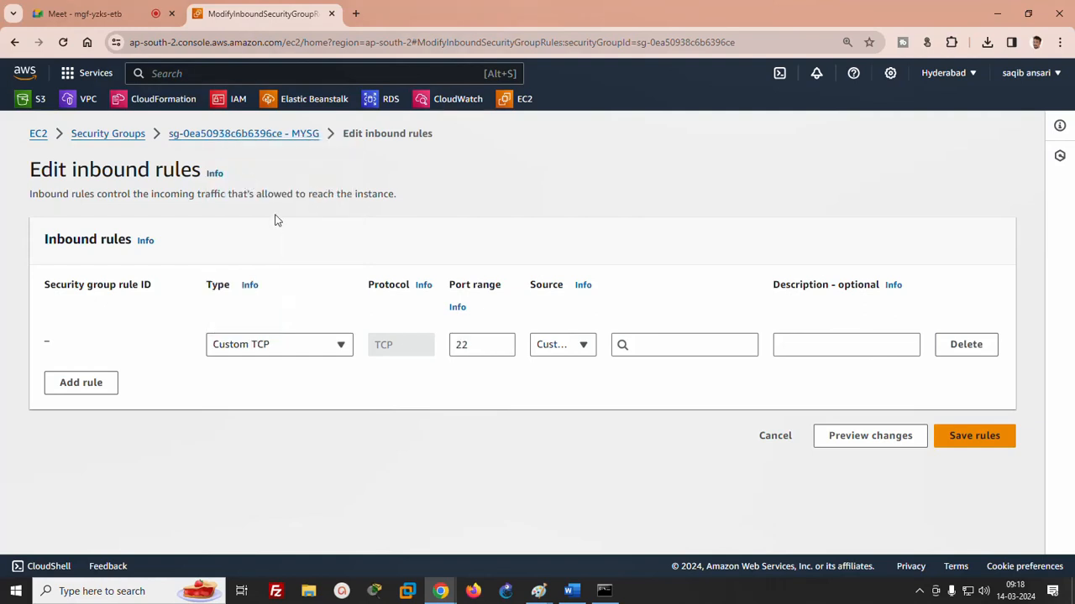
{"action": "left_click", "coordinate": [481, 342]}
{"action": "type", "text": "24"}
- Review the available rule types and set the inbound rule's type to SSH
{"action": "left_click", "coordinate": [329, 349]}
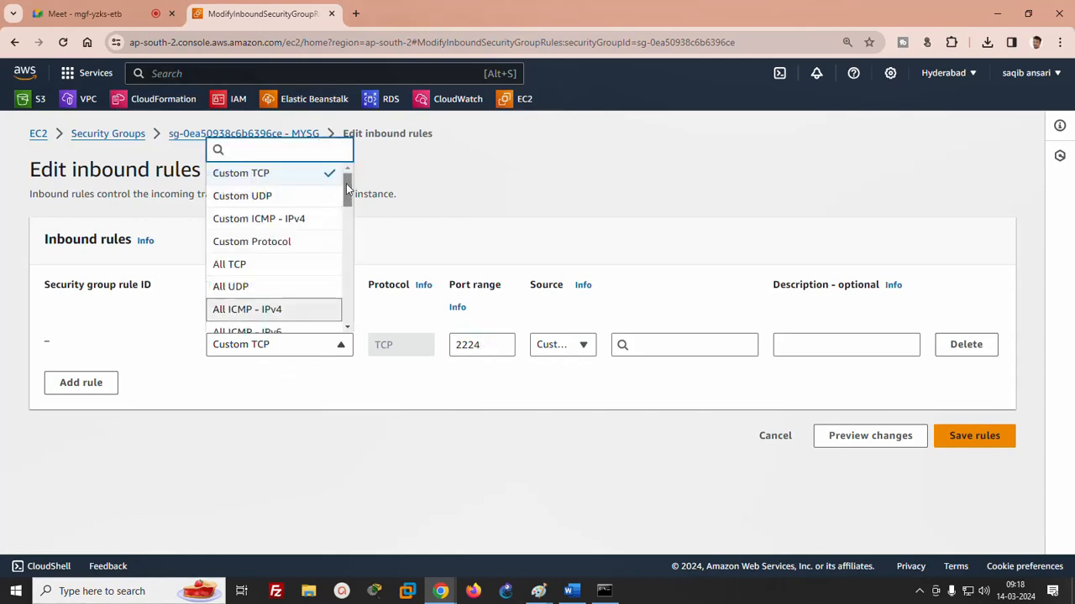
{"action": "left_click_drag", "start_coordinate": [346, 183], "coordinate": [344, 265]}
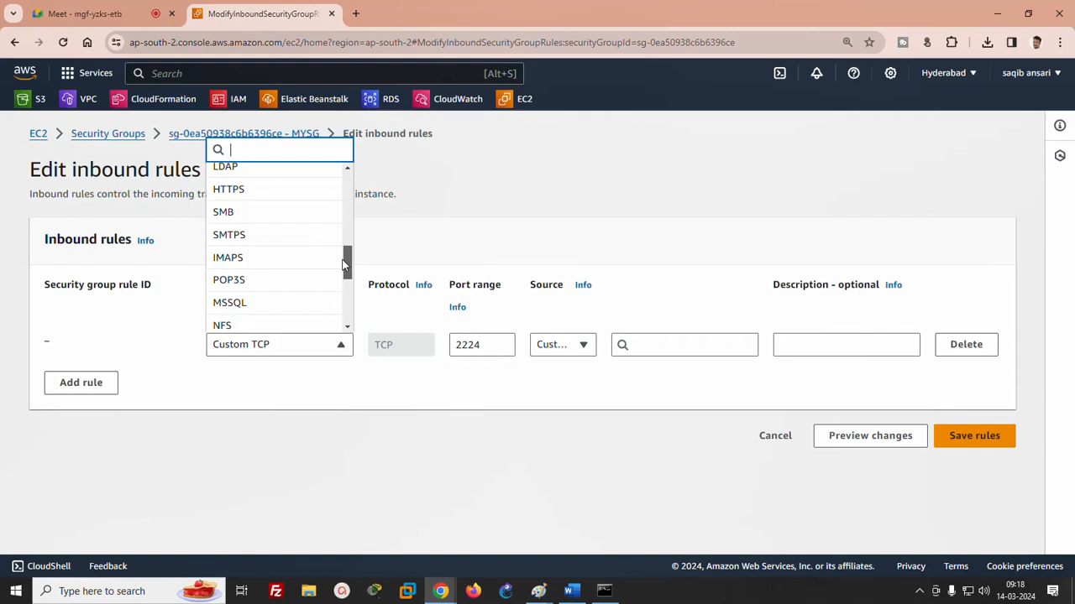
{"action": "left_click_drag", "start_coordinate": [343, 265], "coordinate": [343, 202]}
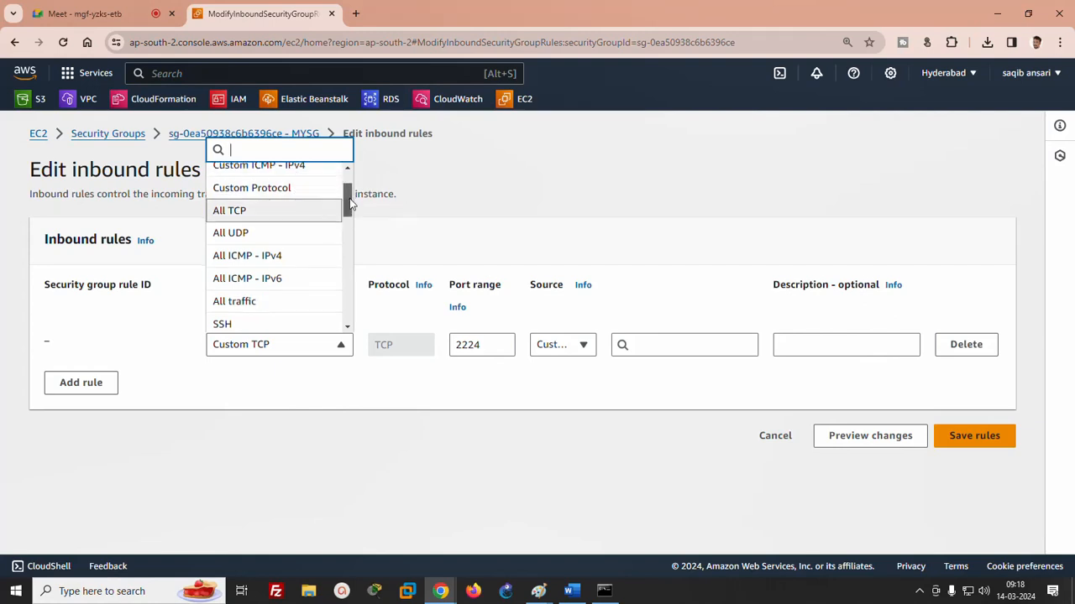
{"action": "scroll", "coordinate": [260, 222], "scroll_direction": "down", "scroll_amount": 1}
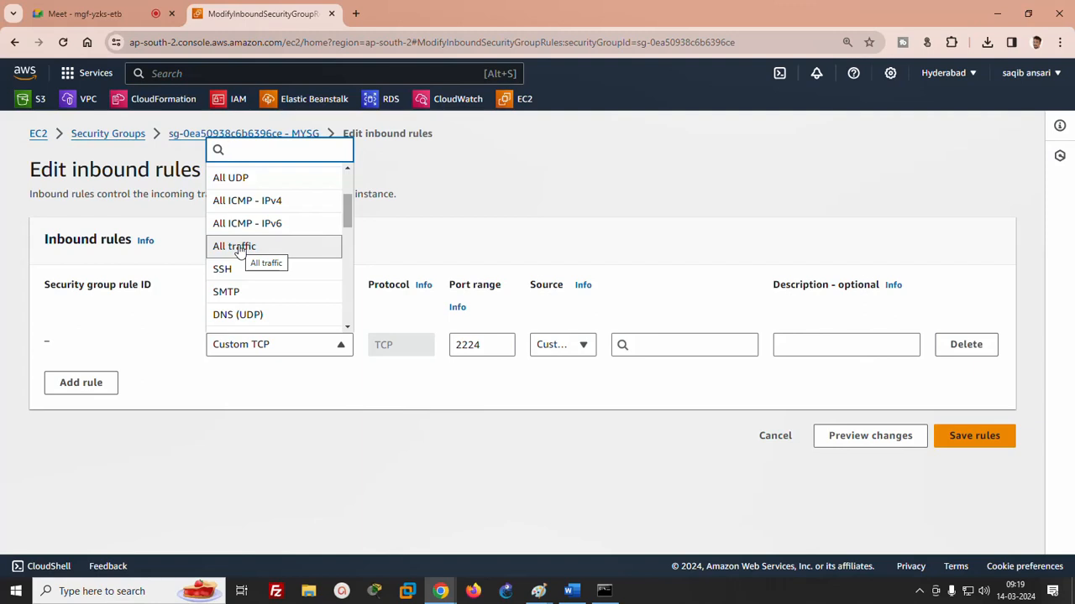
{"action": "left_click", "coordinate": [503, 386]}
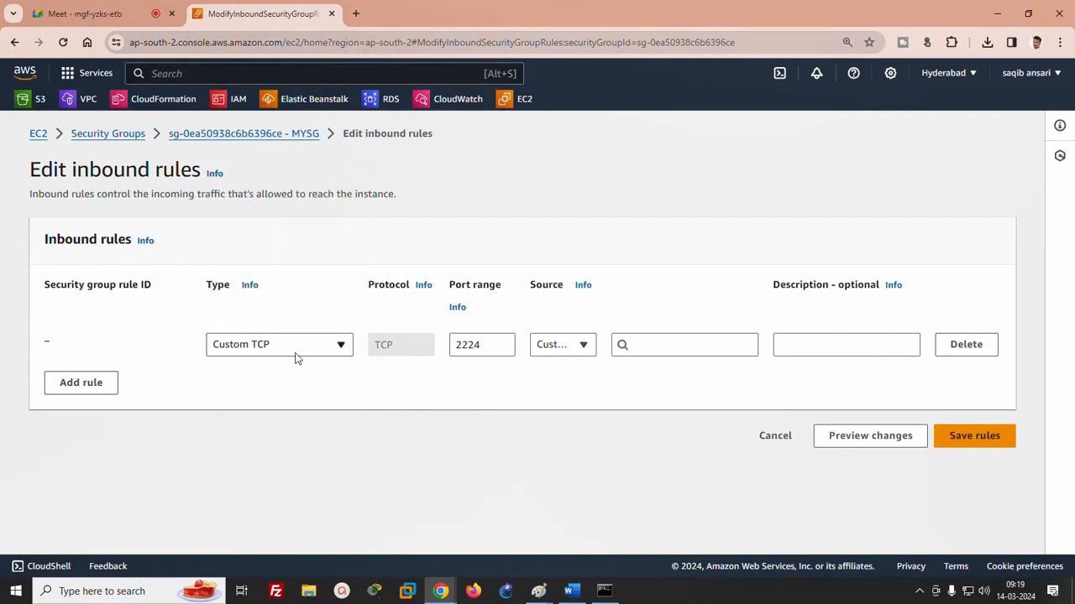
{"action": "left_click", "coordinate": [314, 341]}
{"action": "left_click_drag", "start_coordinate": [346, 191], "coordinate": [347, 223]}
{"action": "left_click", "coordinate": [264, 263]}
- Try 0.0.0.0/0 and 50.0.0.0/16 as custom sources for the SSH rule, clearing each one
{"action": "left_click", "coordinate": [571, 349]}
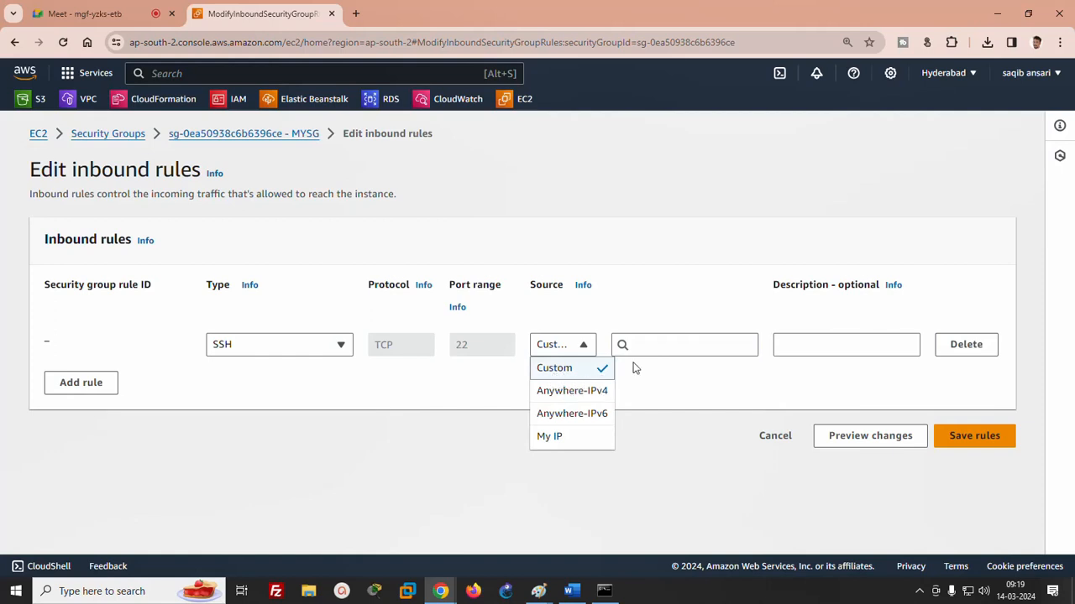
{"action": "left_click", "coordinate": [660, 344]}
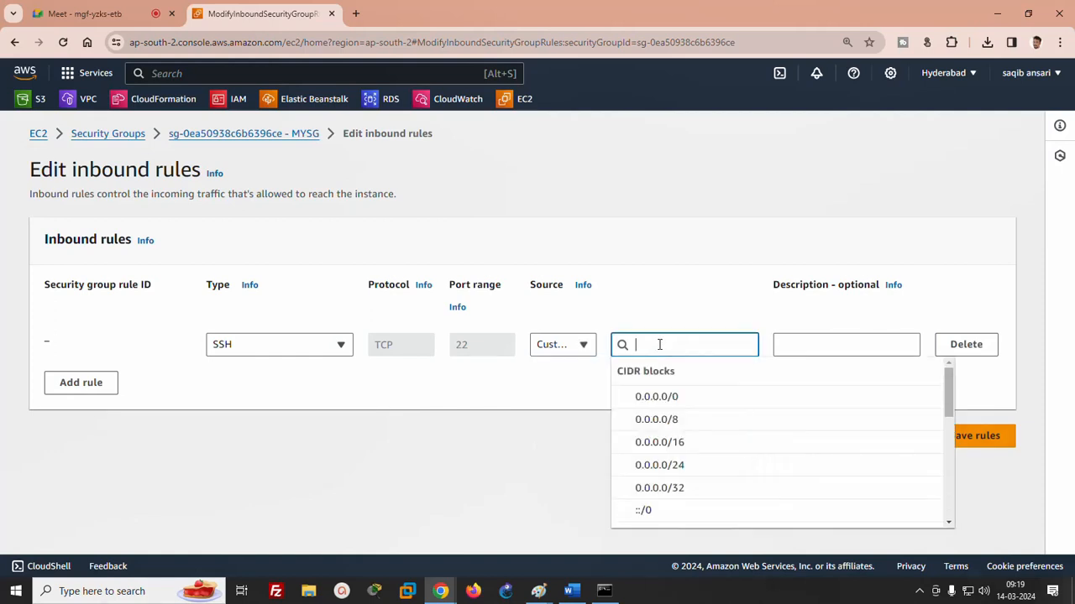
{"action": "left_click", "coordinate": [640, 397]}
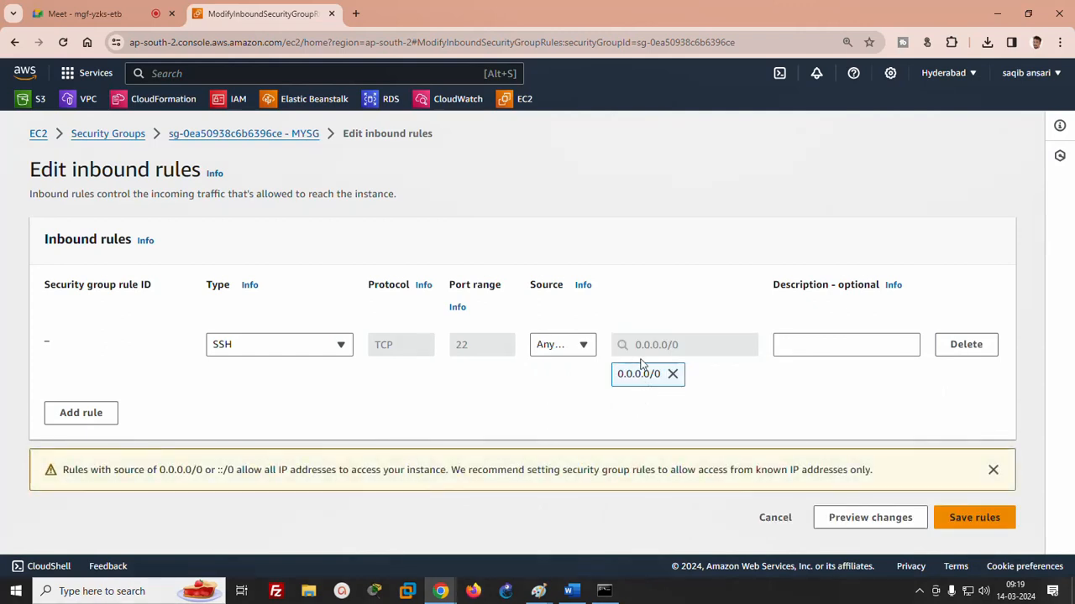
{"action": "left_click", "coordinate": [673, 373]}
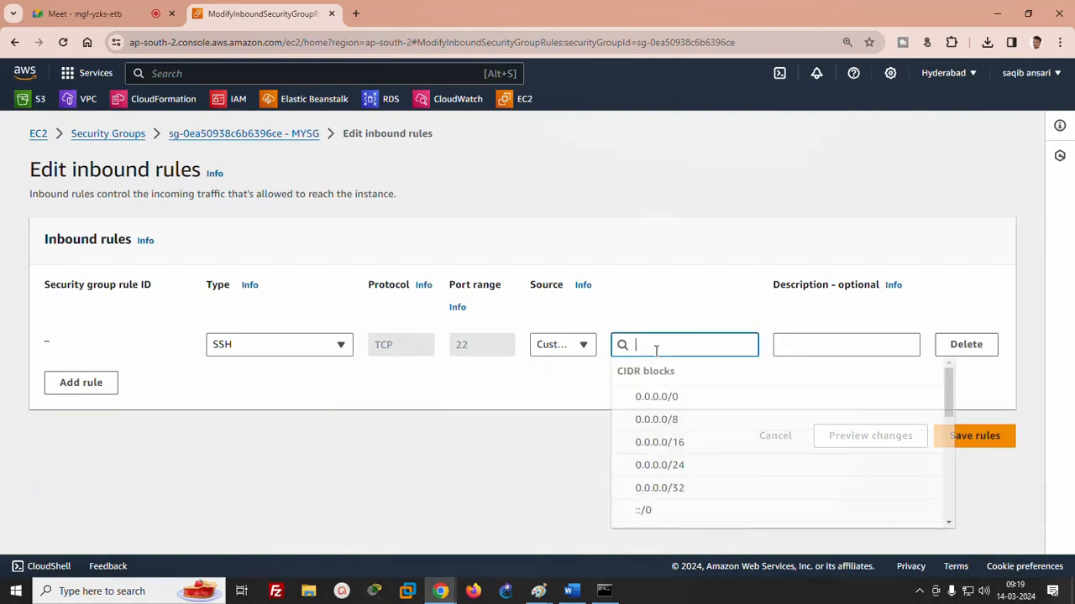
{"action": "type", "text": "50.0.0.0"}
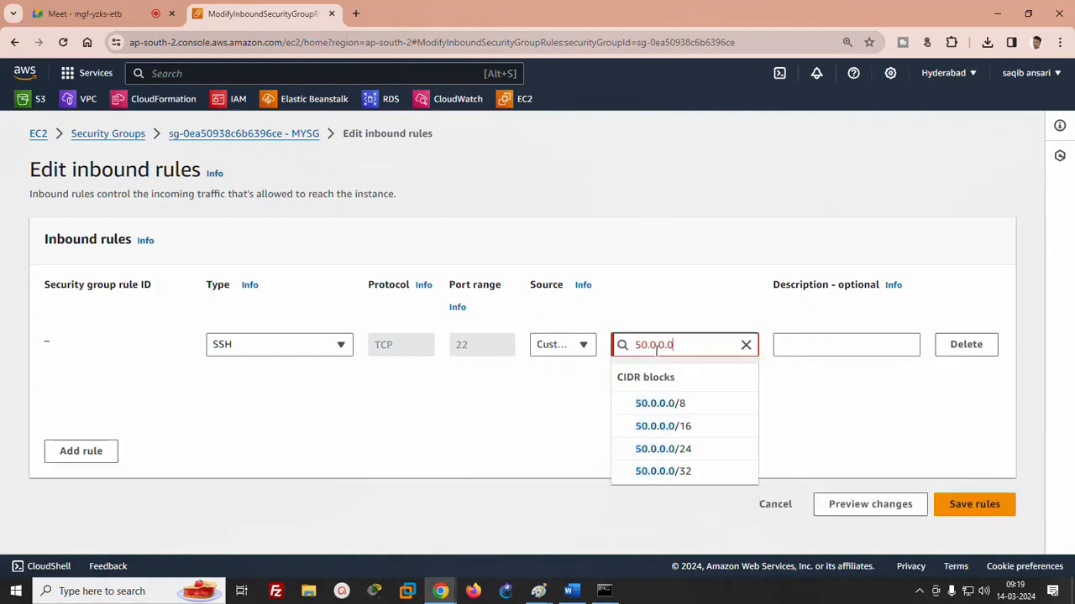
{"action": "type", "text": "/16"}
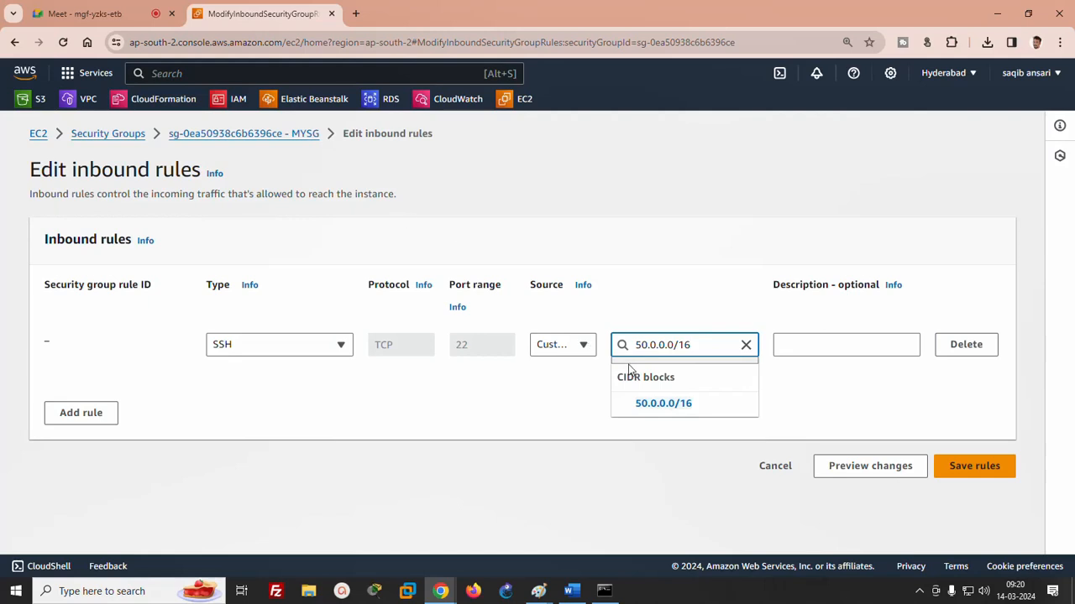
{"action": "left_click", "coordinate": [744, 347]}
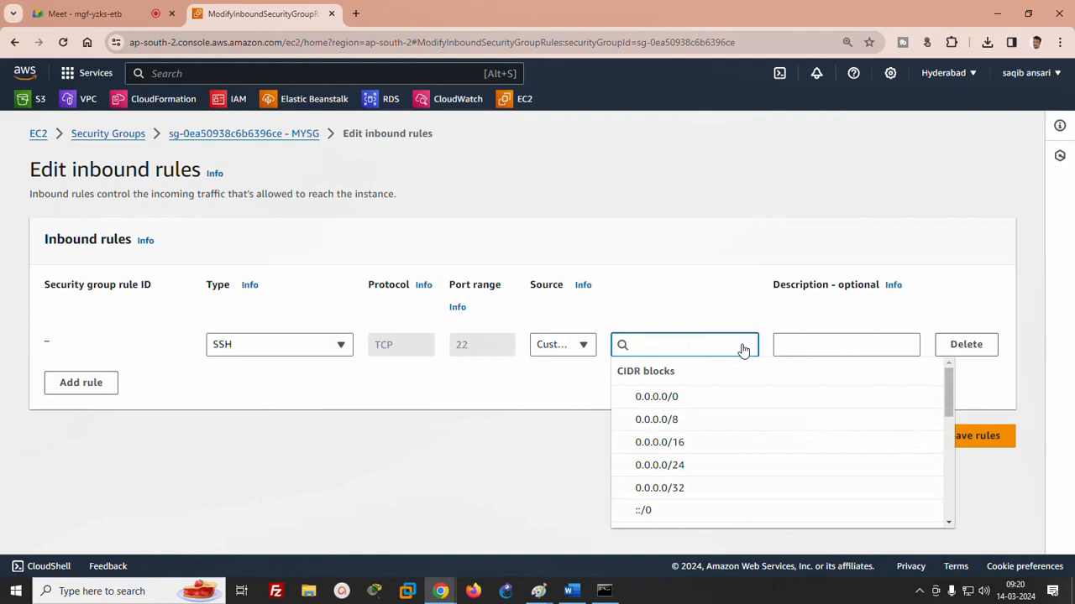
- Try Anywhere-IPv4 and Anywhere-IPv6 as the SSH rule's source, and set it to My IP
{"action": "left_click", "coordinate": [584, 346]}
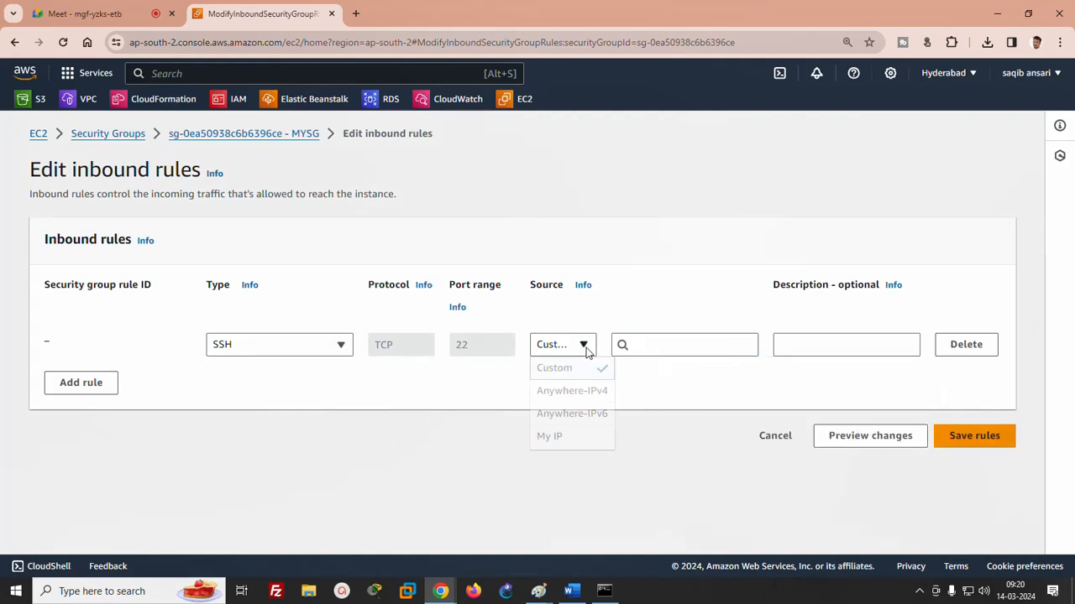
{"action": "left_click", "coordinate": [600, 395]}
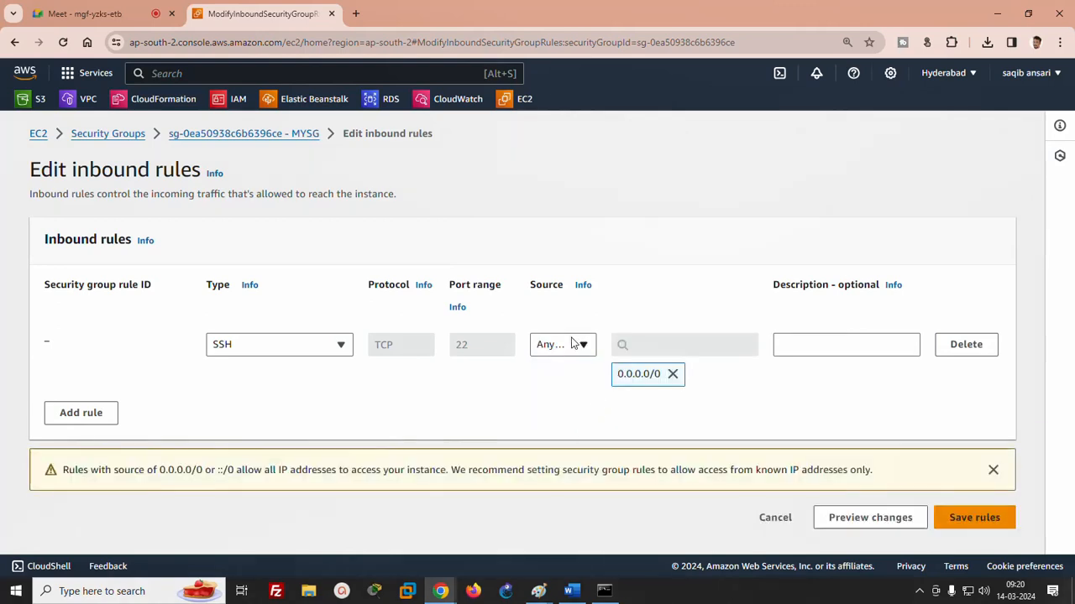
{"action": "left_click", "coordinate": [576, 344]}
{"action": "left_click", "coordinate": [575, 415]}
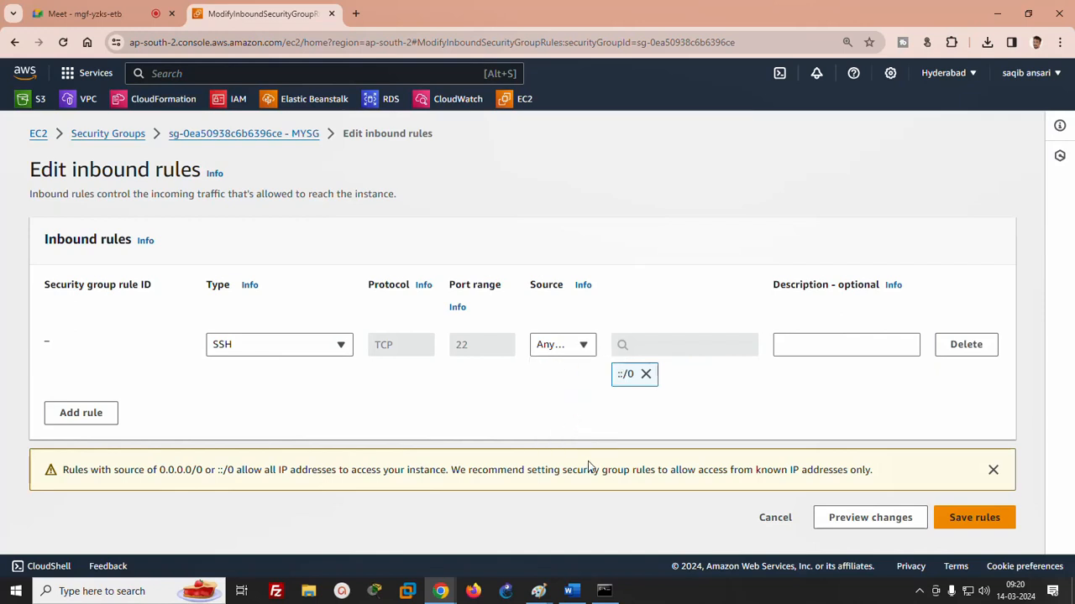
{"action": "left_click", "coordinate": [583, 340]}
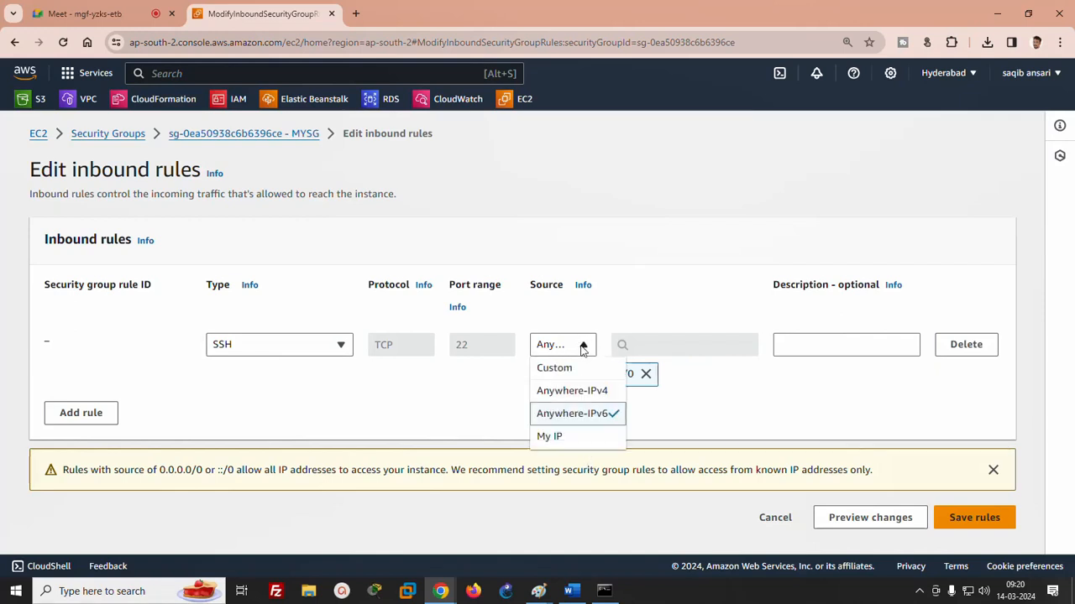
{"action": "left_click", "coordinate": [551, 436]}
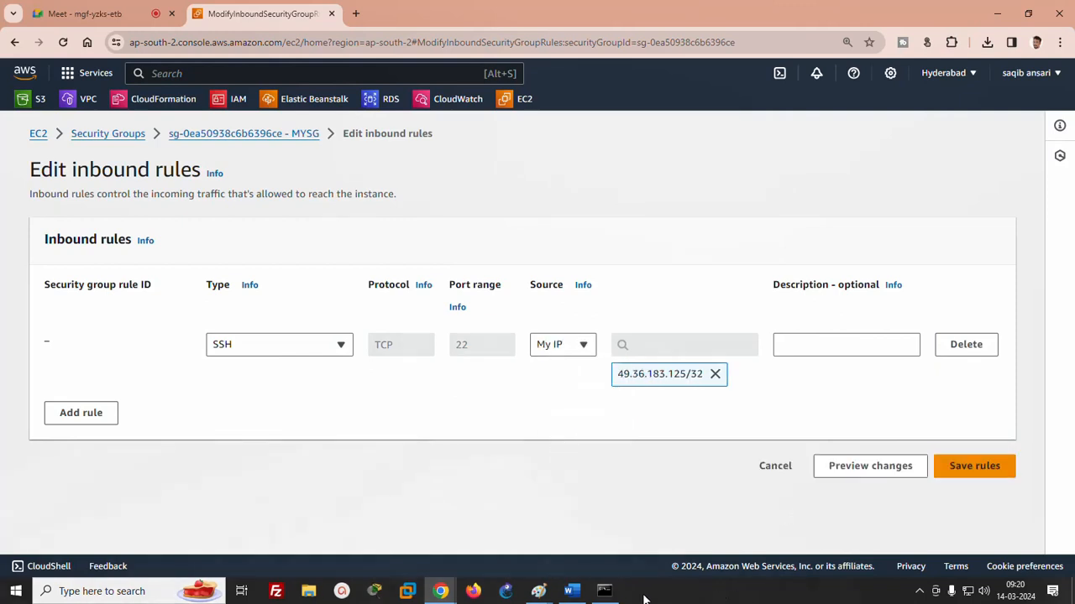
- Run "ipconfig" in Command Prompt, highlight the Ethernet adapter's IPv4 address and compare it with the rule's My IP source in Chrome
{"action": "left_click", "coordinate": [604, 591]}
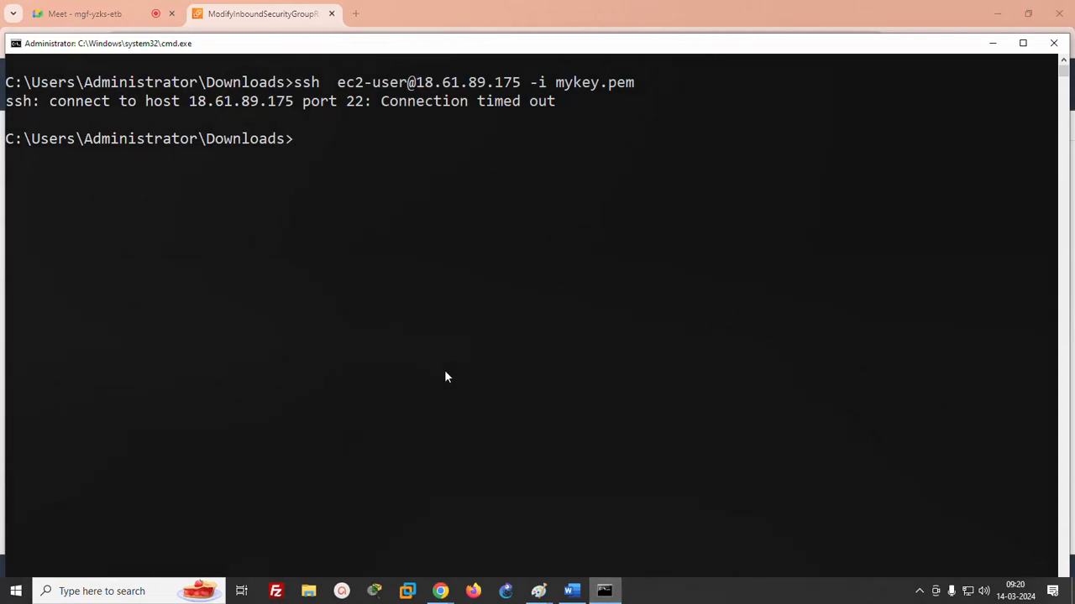
{"action": "type", "text": "ipconfig"}
{"action": "key", "text": "Return"}
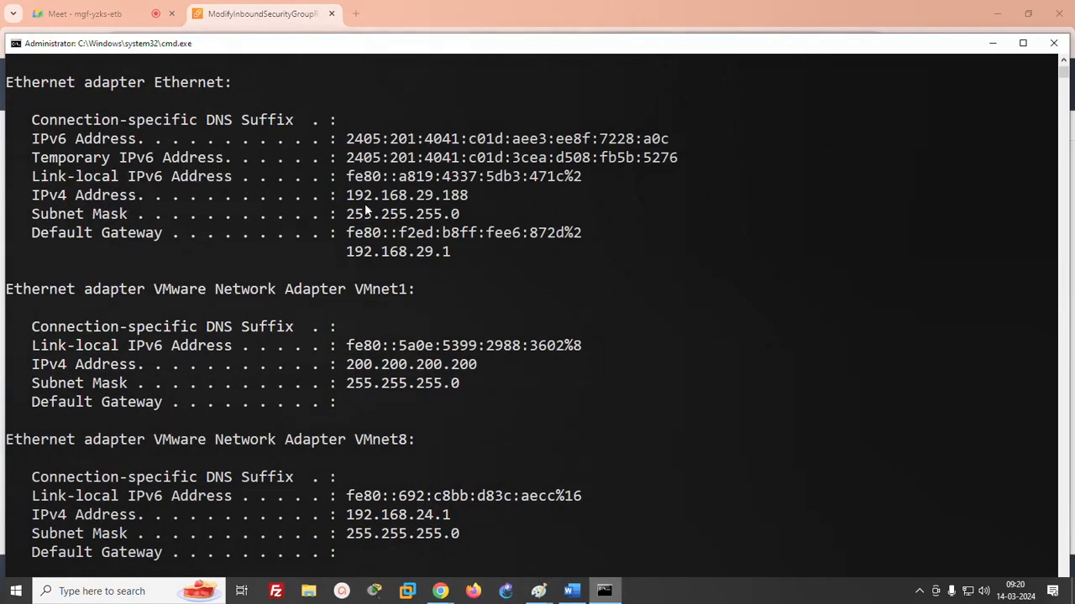
{"action": "left_click_drag", "start_coordinate": [348, 196], "coordinate": [467, 220]}
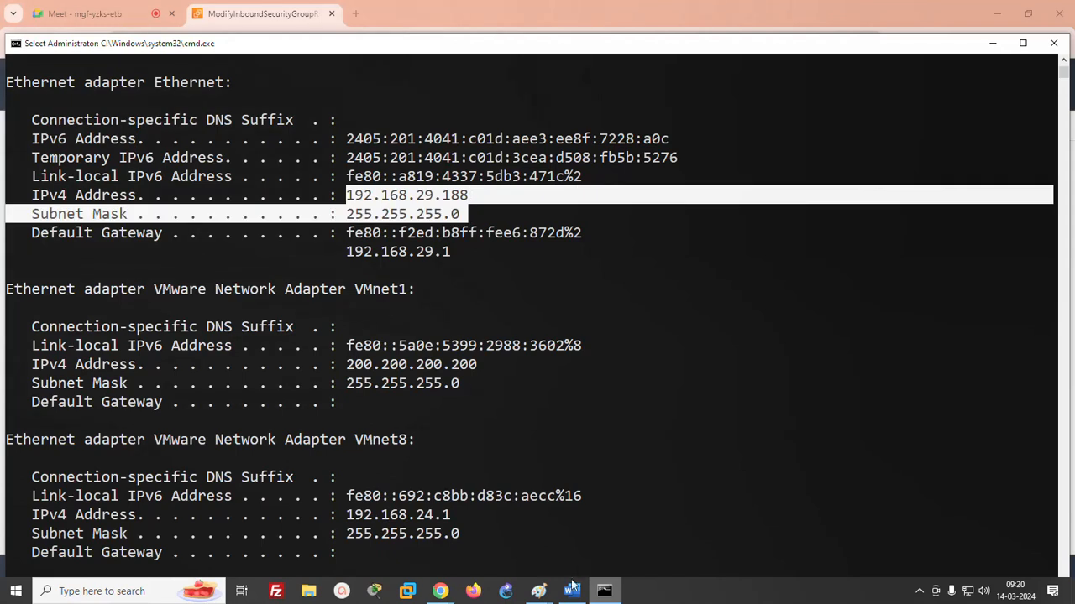
{"action": "left_click", "coordinate": [441, 592]}
{"action": "left_click", "coordinate": [390, 535]}
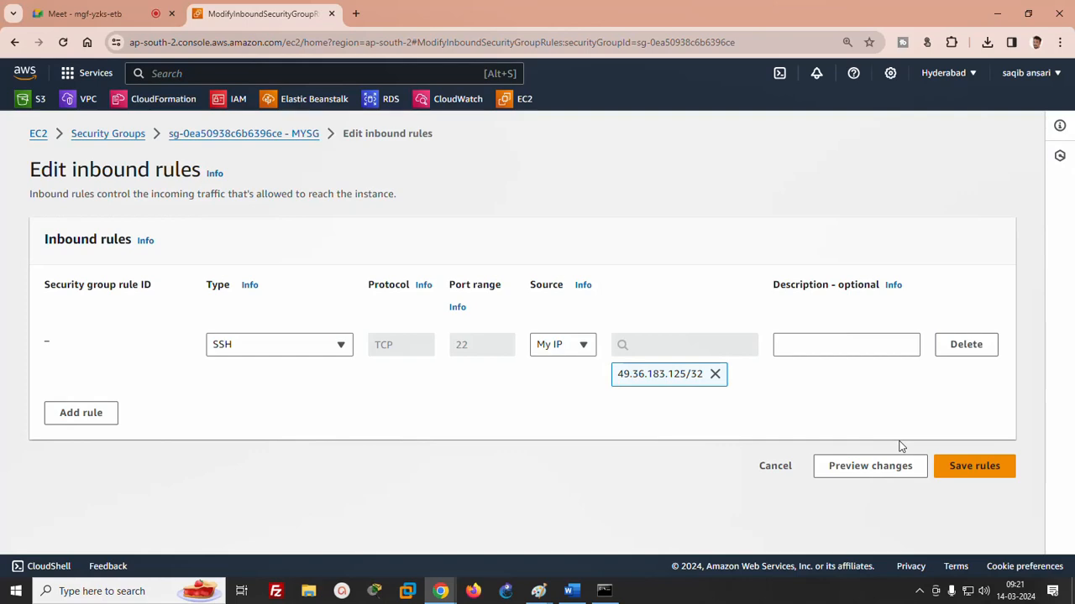
{"action": "left_click", "coordinate": [604, 591]}
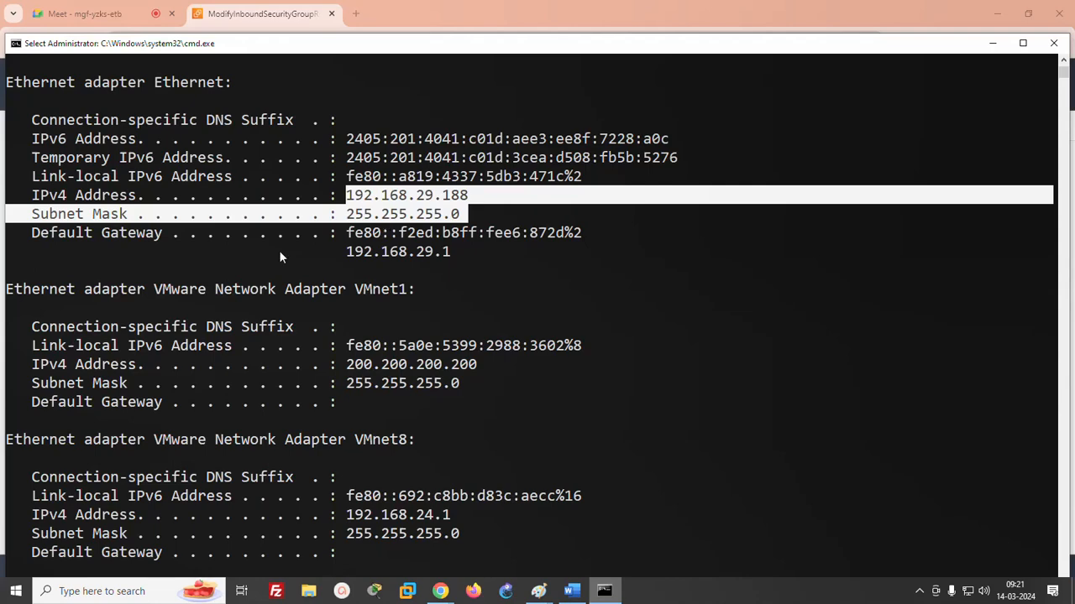
{"action": "left_click", "coordinate": [428, 584]}
{"action": "left_click", "coordinate": [384, 567]}
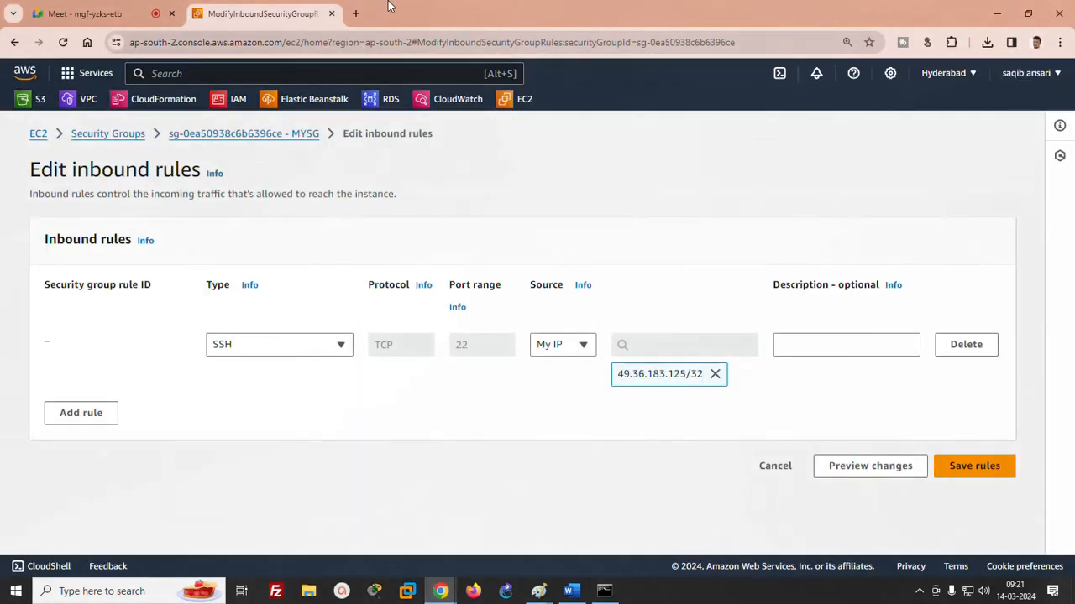
- Search Google for "what is my ip", open whatismyipaddress.com, and compare its public IPv4 address with the SSH rule's My IP source
{"action": "left_click", "coordinate": [357, 14]}
{"action": "type", "text": "google.com"}
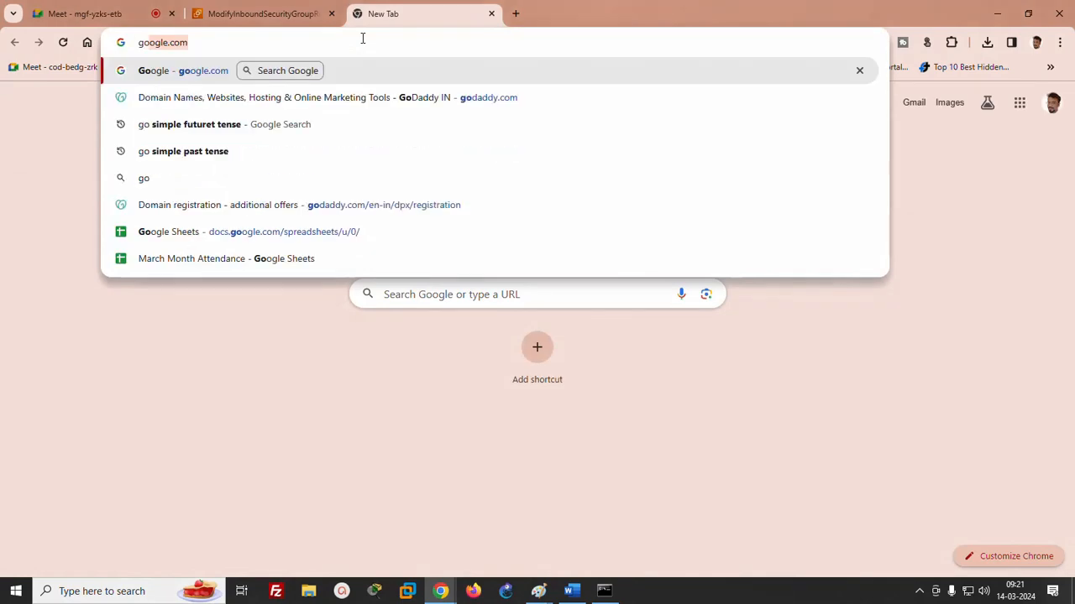
{"action": "key", "text": "Return"}
{"action": "type", "text": "wha"}
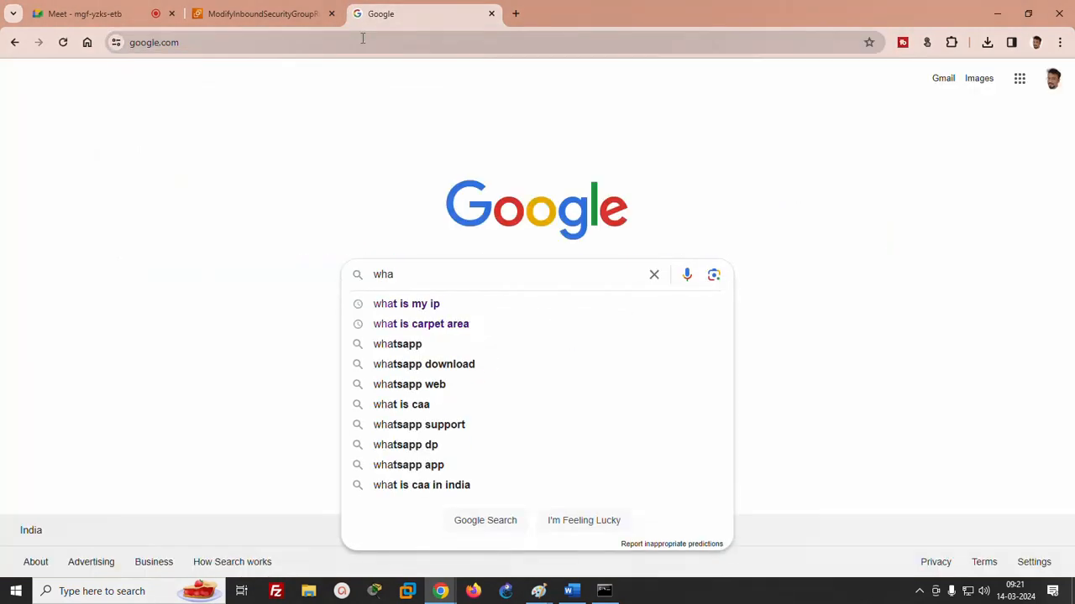
{"action": "key", "text": "Down"}
{"action": "key", "text": "Return"}
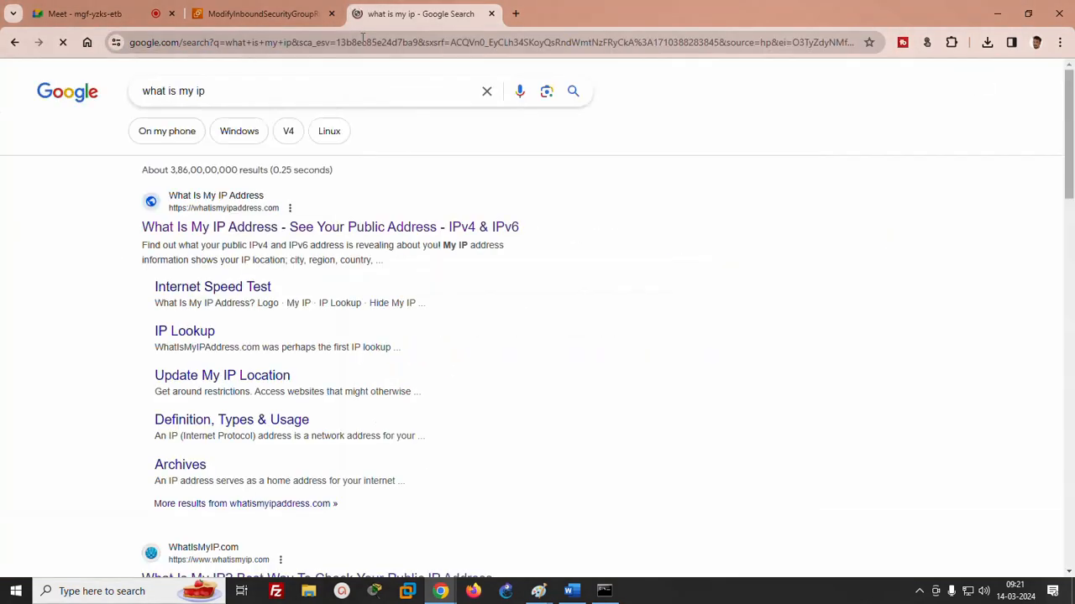
{"action": "left_click", "coordinate": [267, 228]}
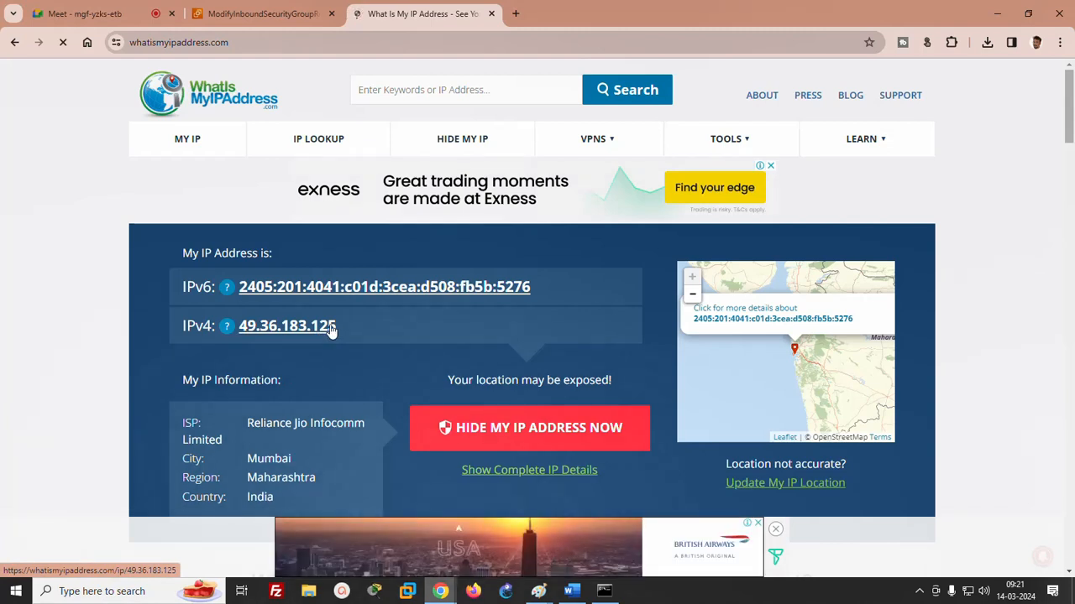
{"action": "left_click", "coordinate": [294, 13]}
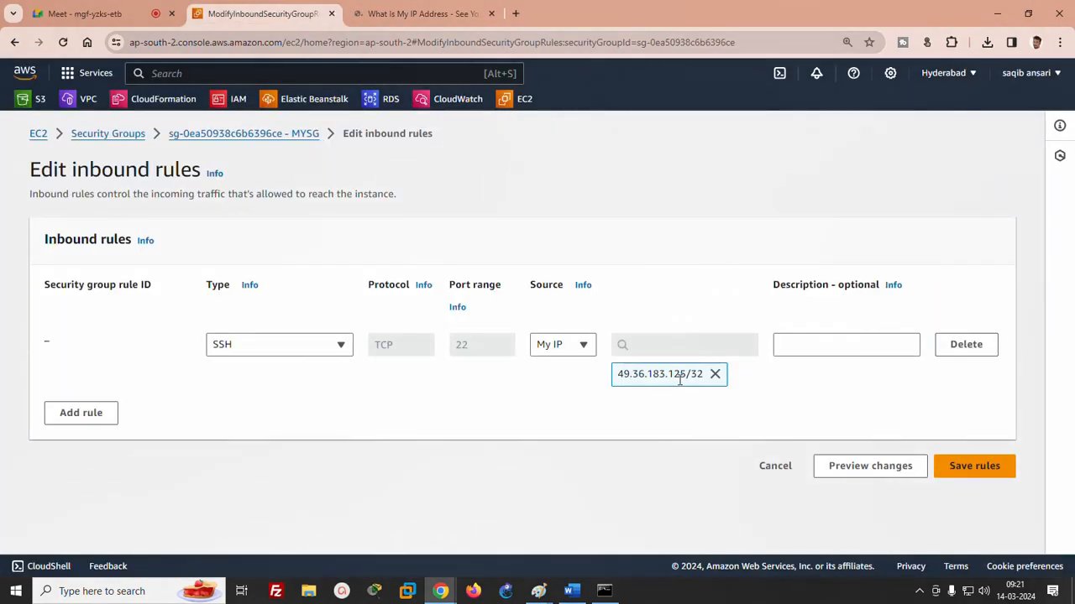
- Set the SSH rule's source to Anywhere-IPv4 (0.0.0.0/0), describe it as "allow ssh", and save the inbound rules
{"action": "left_click", "coordinate": [592, 347]}
{"action": "left_click", "coordinate": [574, 391]}
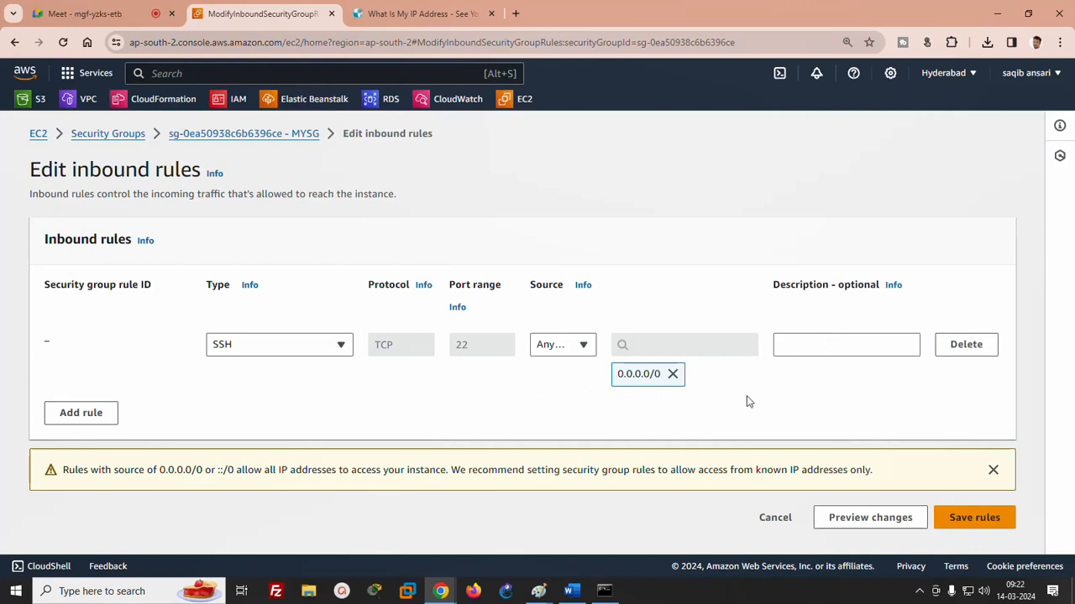
{"action": "left_click", "coordinate": [805, 333]}
{"action": "type", "text": "allow"}
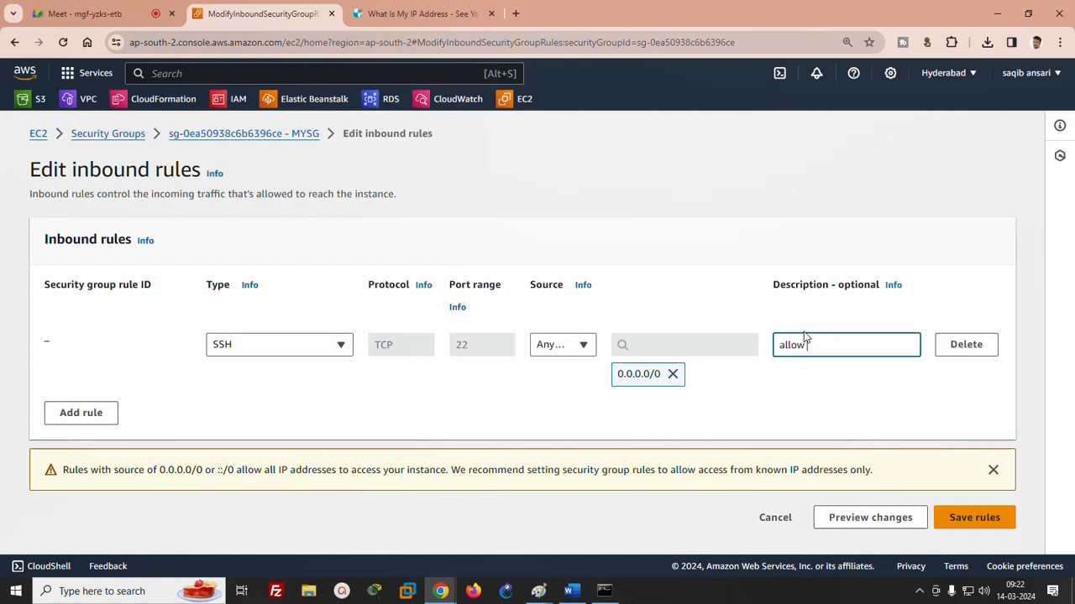
{"action": "type", "text": " ssh"}
{"action": "left_click", "coordinate": [963, 518]}
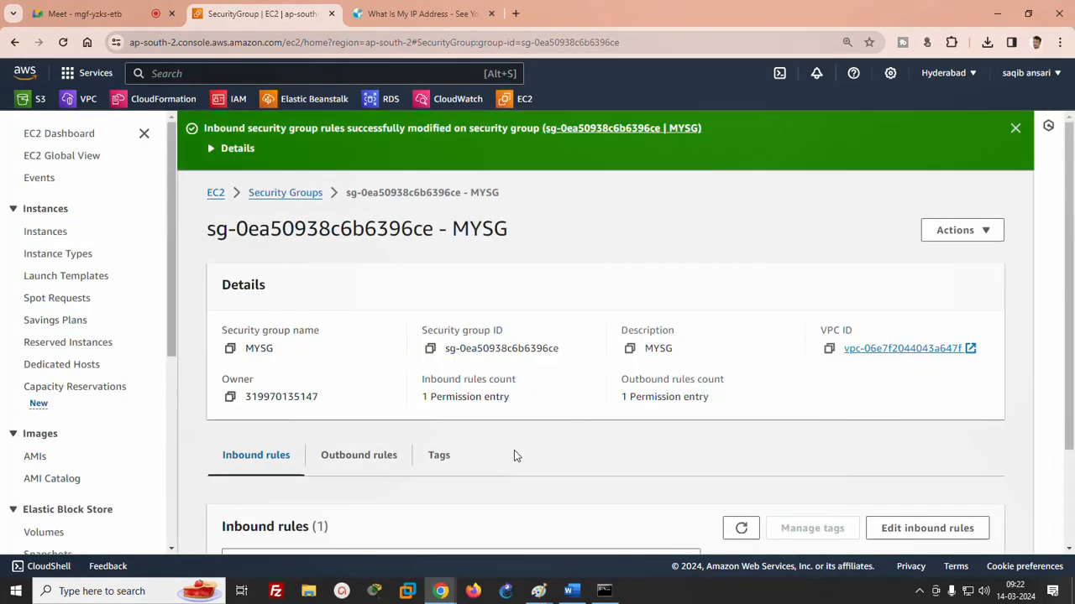
- Switch to the Paint cloud diagram and handwrite "ssh" beside the tall firewall bar, above its connecting line
{"action": "mouse_move", "coordinate": [538, 591]}
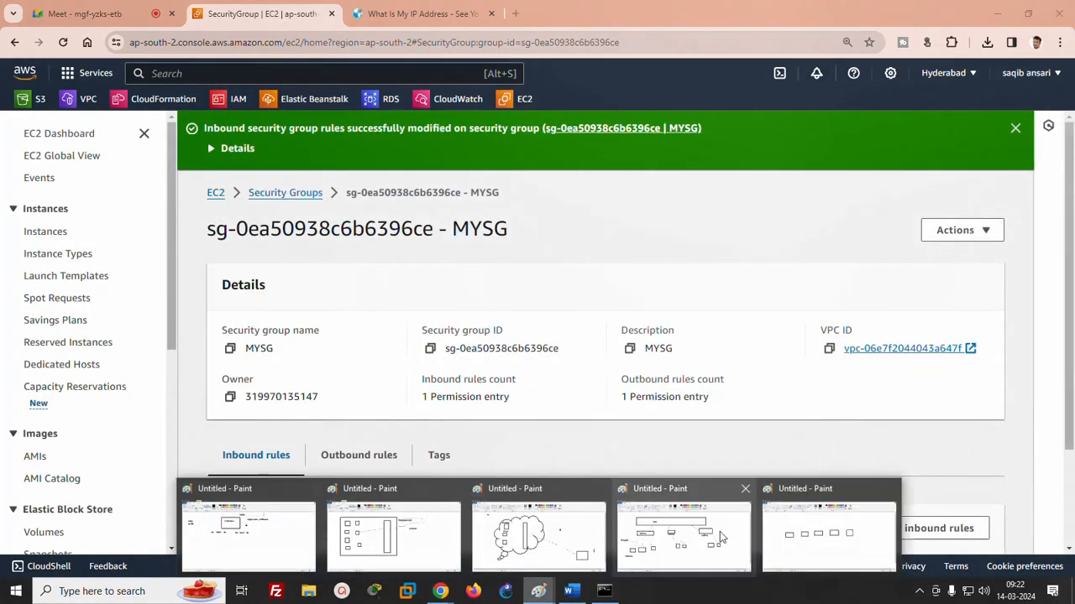
{"action": "left_click", "coordinate": [720, 538]}
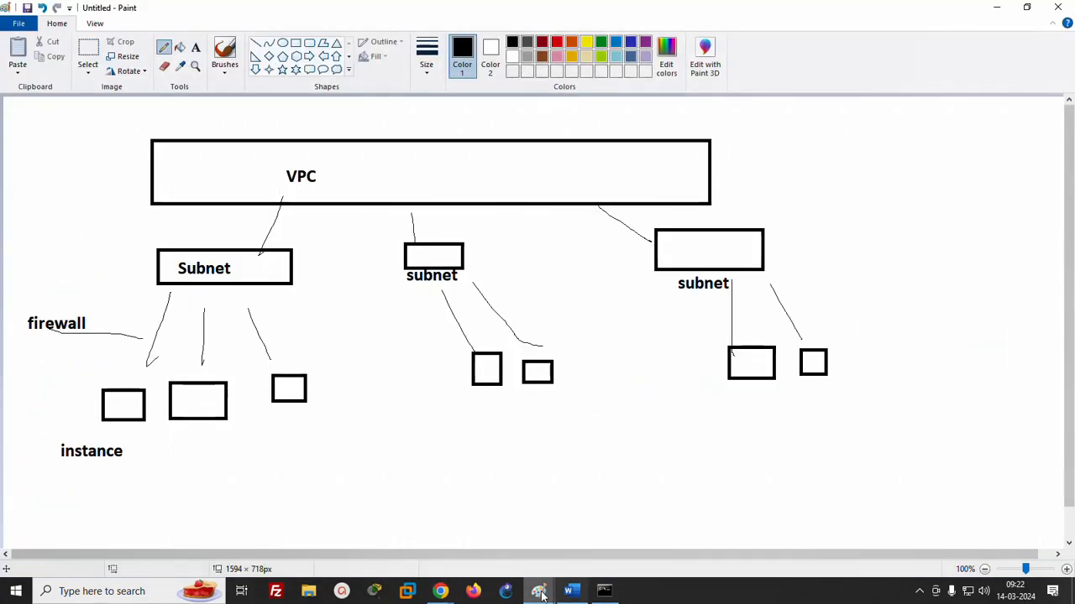
{"action": "left_click", "coordinate": [537, 537]}
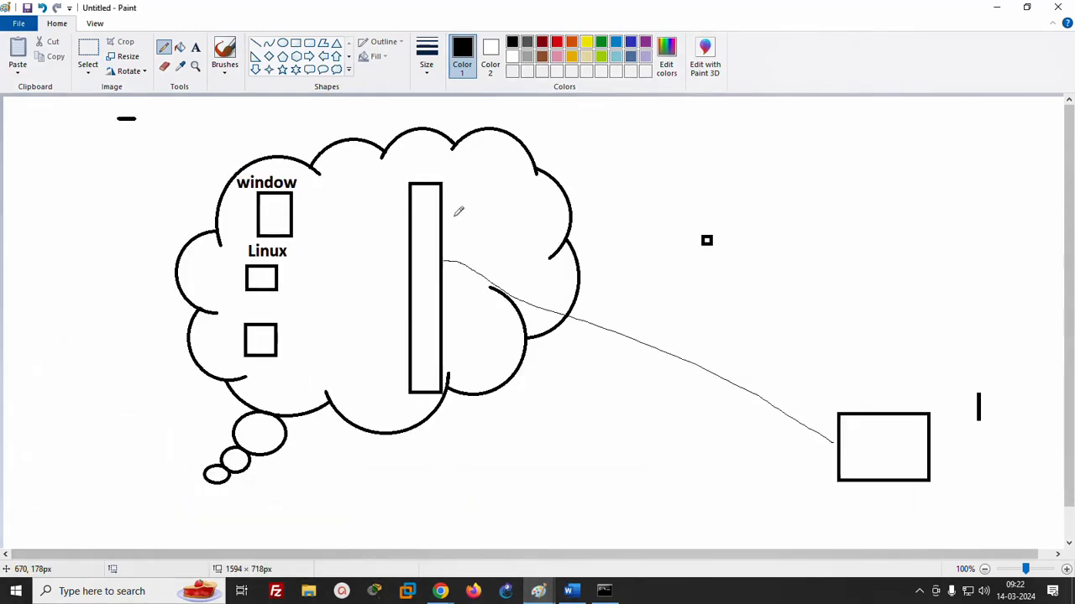
{"action": "mouse_move", "coordinate": [455, 215]}
{"action": "left_mouse_down"}
{"action": "mouse_move", "coordinate": [444, 228]}
{"action": "mouse_move", "coordinate": [467, 212]}
{"action": "mouse_move", "coordinate": [457, 231]}
{"action": "mouse_move", "coordinate": [499, 247]}
{"action": "left_mouse_up"}
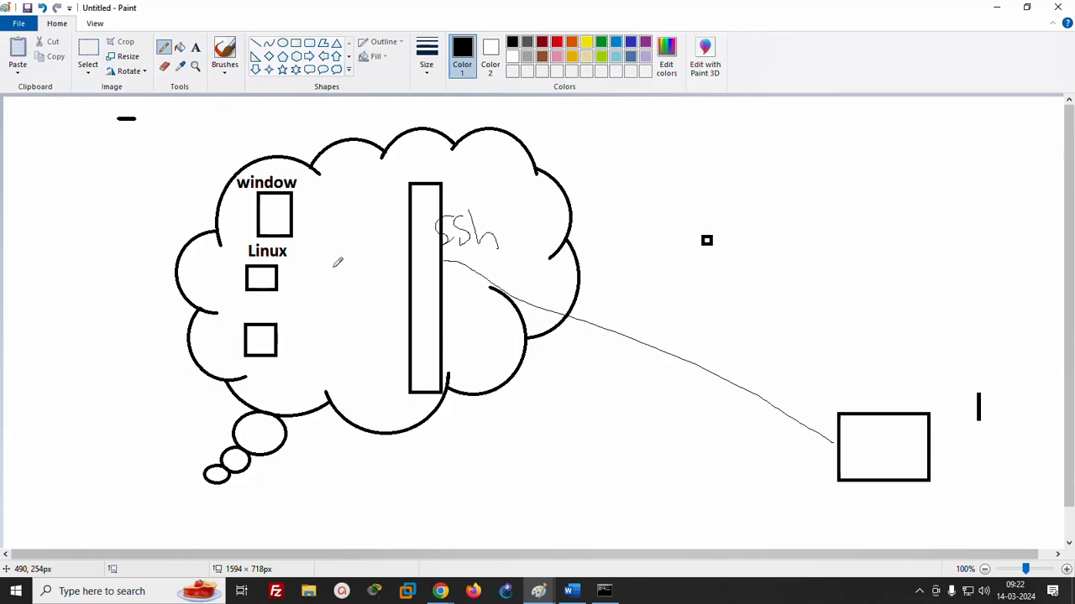
- Switch to Command Prompt, maximize its window and clear the ipconfig output with "cls"
{"action": "left_click", "coordinate": [604, 591]}
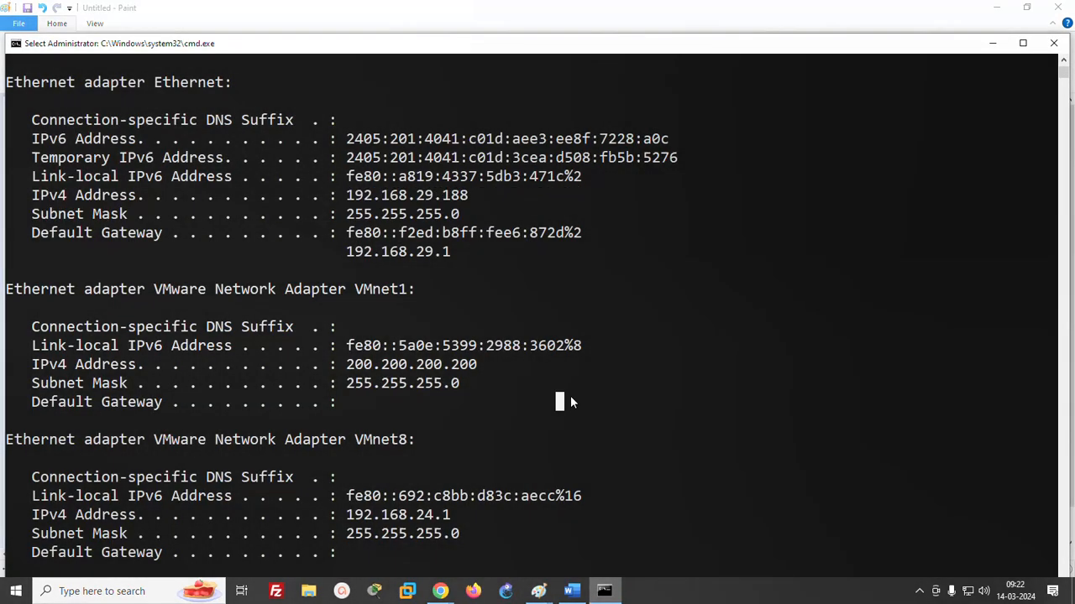
{"action": "key", "text": "Up"}
{"action": "key", "text": "Return"}
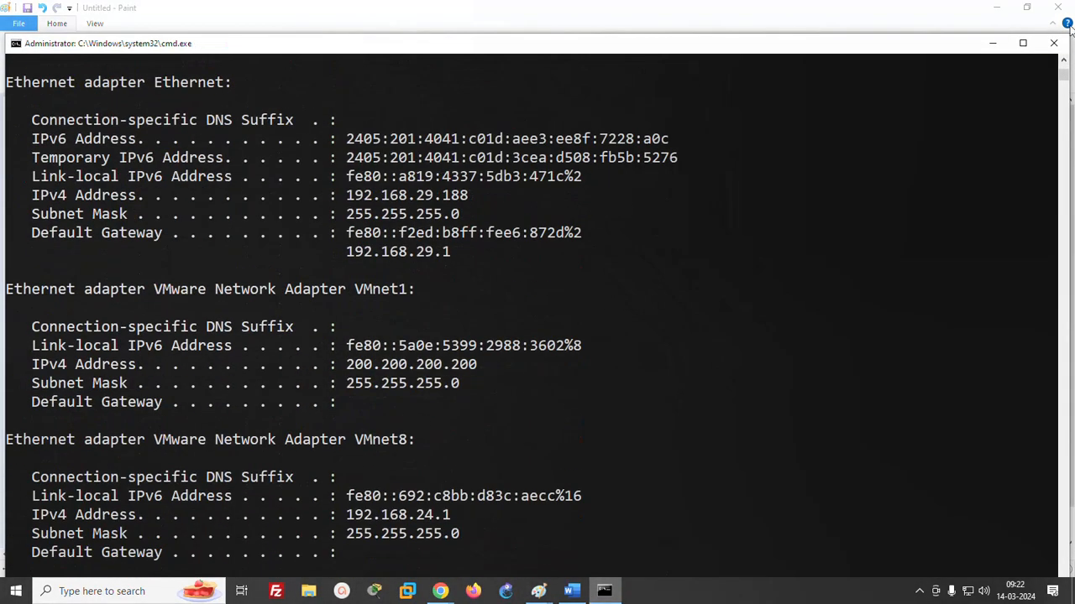
{"action": "left_click", "coordinate": [1022, 43]}
{"action": "left_click", "coordinate": [883, 99]}
{"action": "type", "text": "cls"}
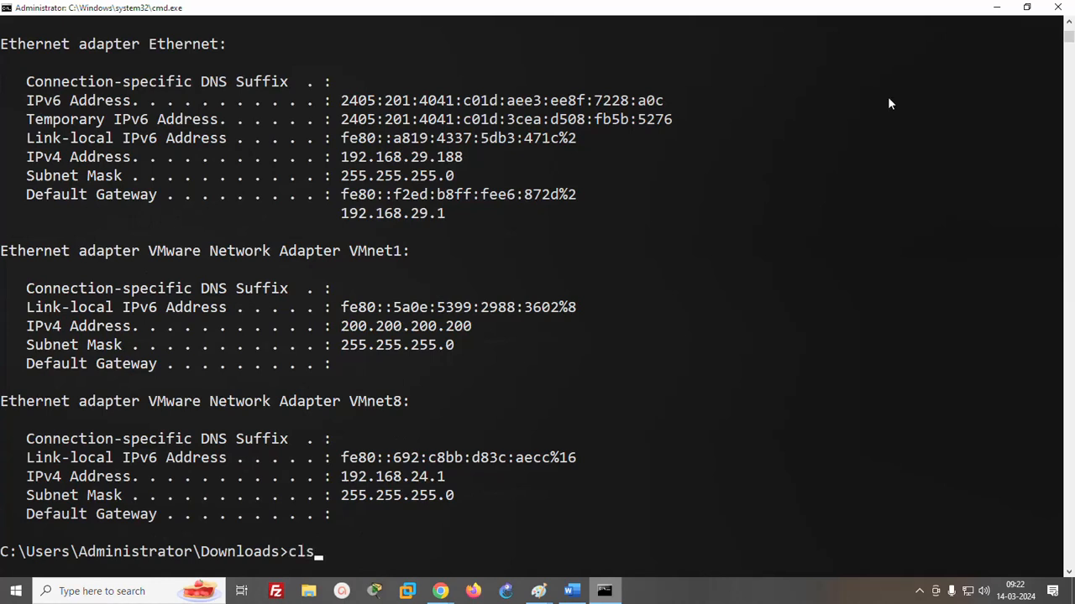
{"action": "key", "text": "Return"}
{"action": "key", "text": "Up"}
{"action": "key", "text": "Up"}
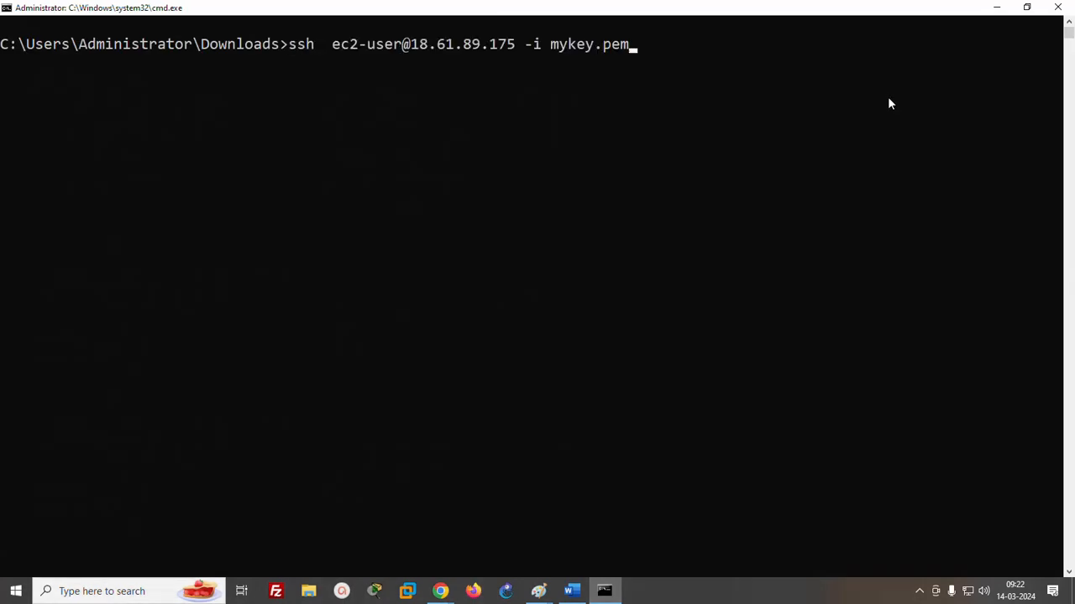
{"action": "key", "text": "Return"}
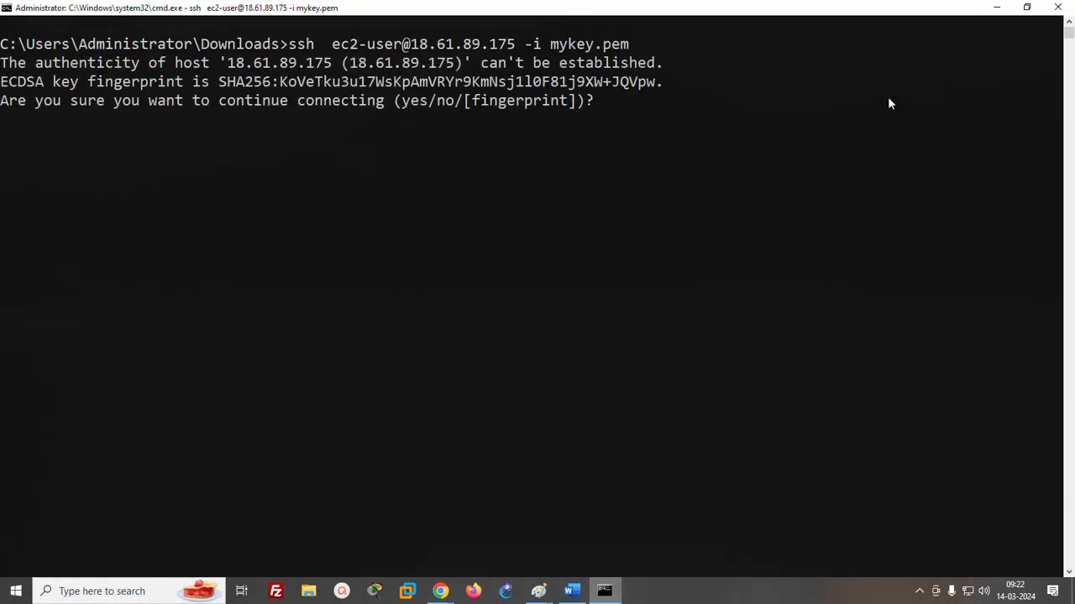
{"action": "type", "text": "yes"}
{"action": "key", "text": "Return"}
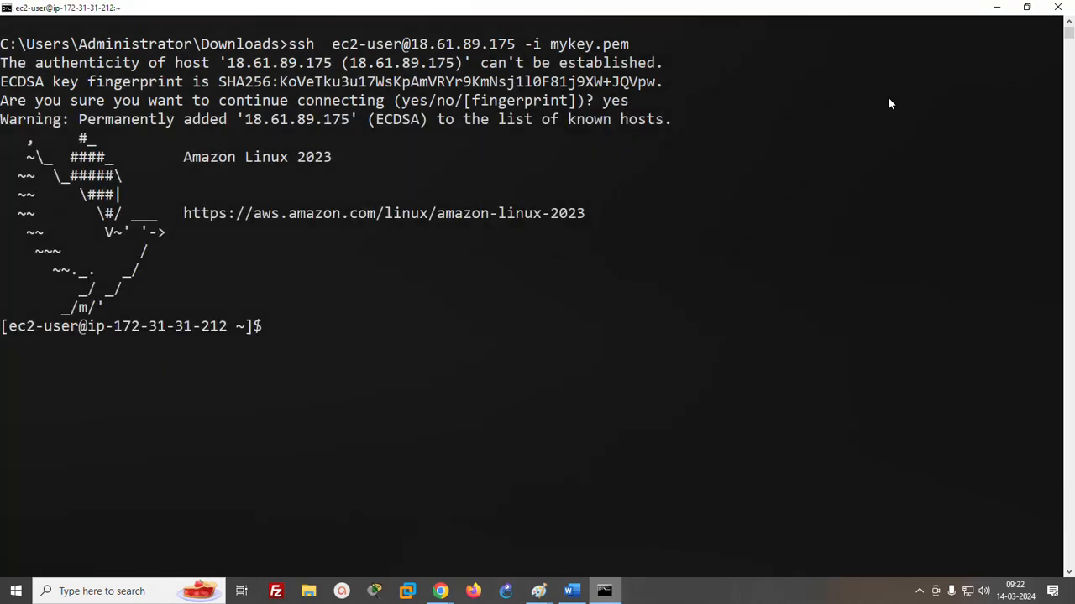
- Try to install the Apache packages on the instance with "yum install httpd* -y" as ec2-user
{"action": "type", "text": "yum  install httpd"}
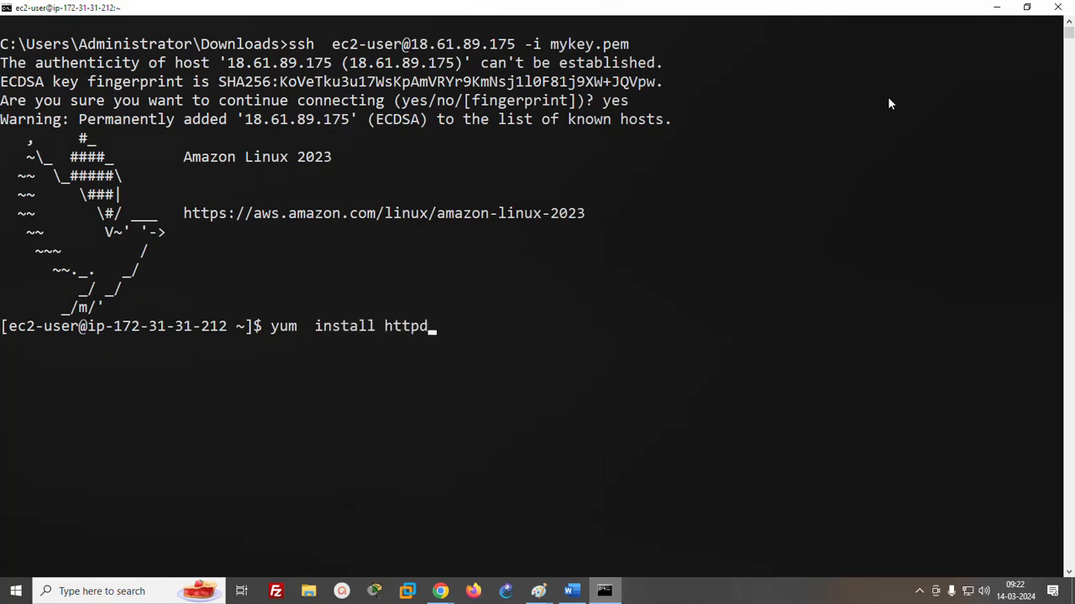
{"action": "type", "text": "* -y"}
{"action": "key", "text": "Return"}
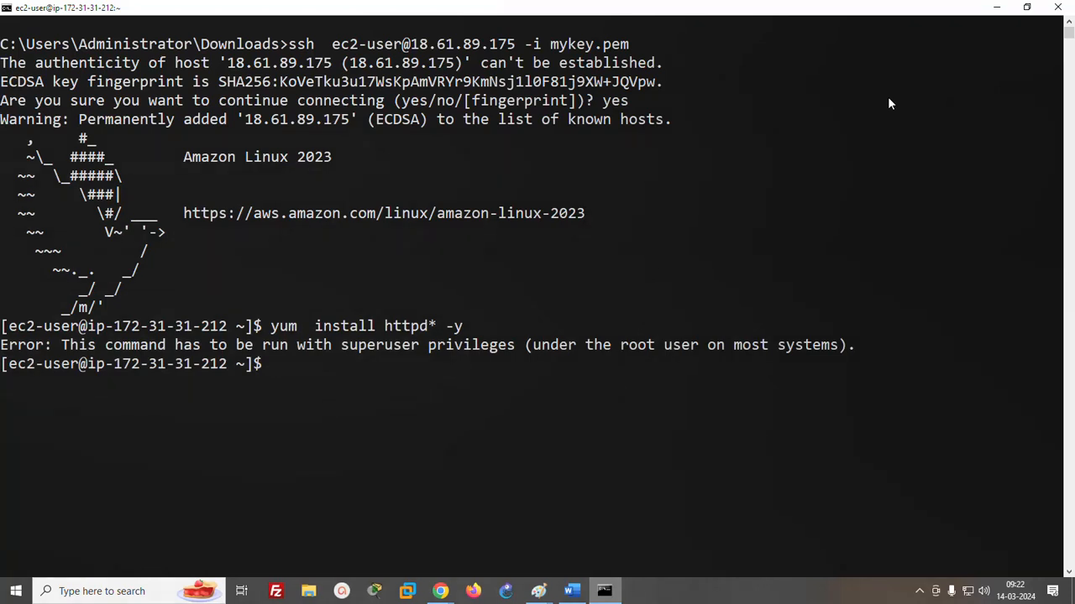
- Switch the EC2 shell session to the root user with sudo su
{"action": "type", "text": "su do"}
{"action": "key", "text": "BackSpace"}
{"action": "key", "text": "BackSpace"}
{"action": "key", "text": "BackSpace"}
{"action": "type", "text": "do su"}
{"action": "key", "text": "Return"}
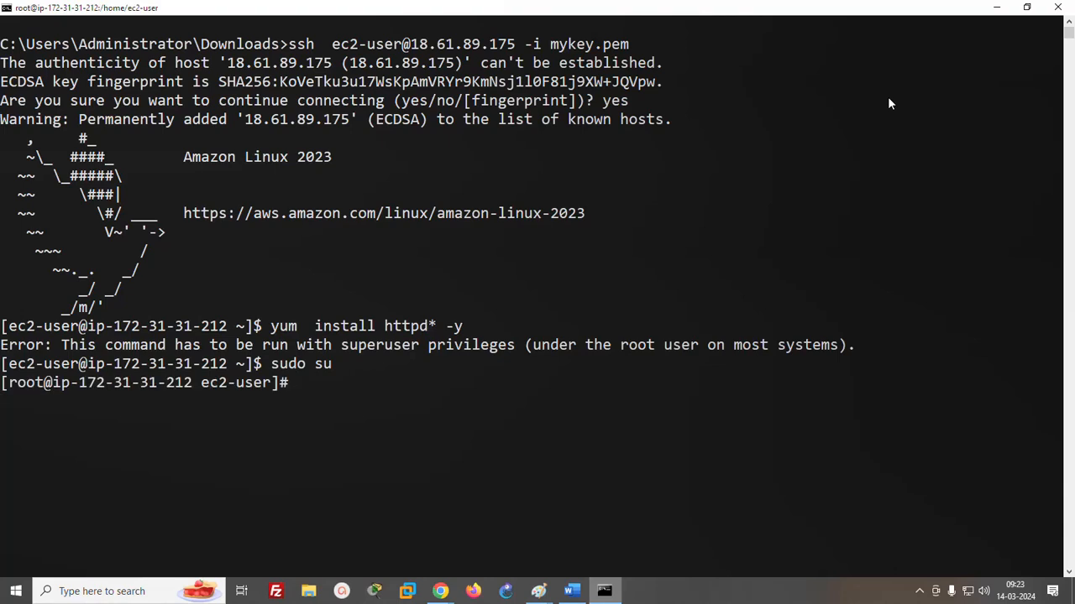
- Install all httpd packages with yum install httpd* -y, accepting every prompt automatically
{"action": "type", "text": "yum install htt"}
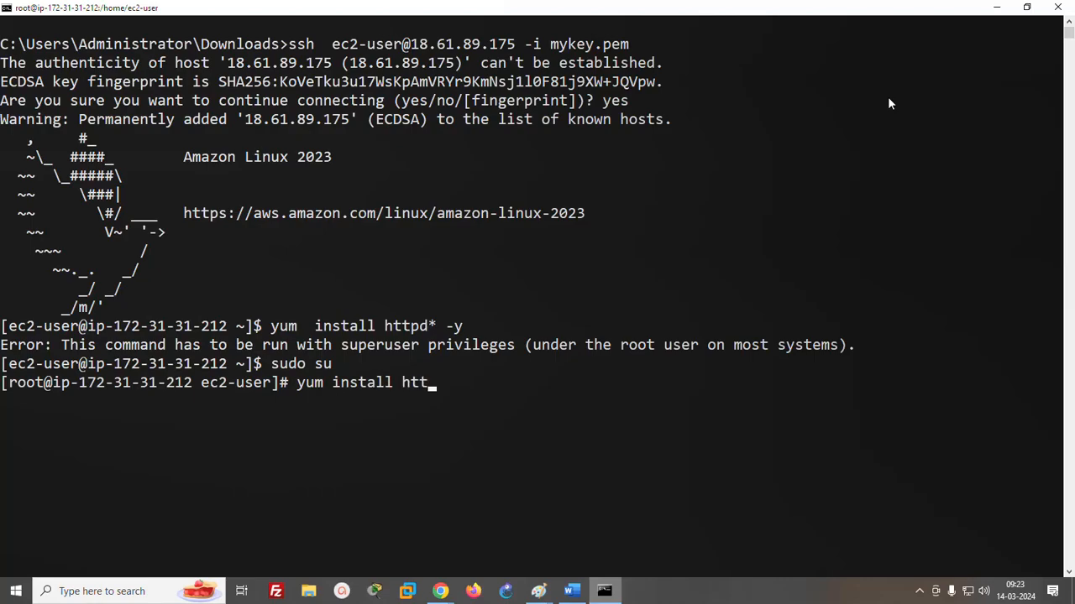
{"action": "type", "text": "pd* -y"}
{"action": "key", "text": "Return"}
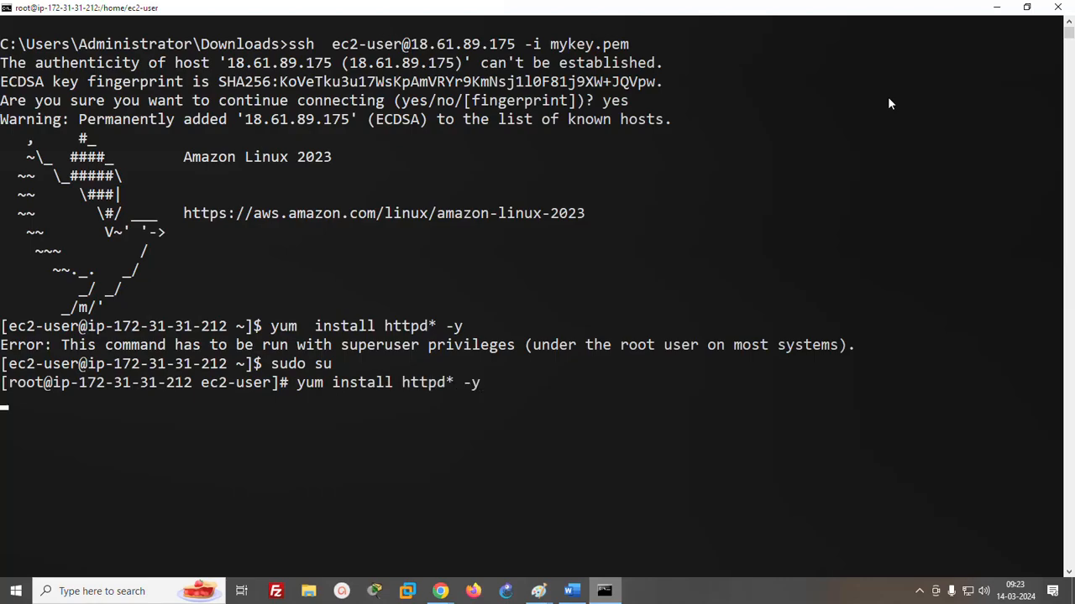
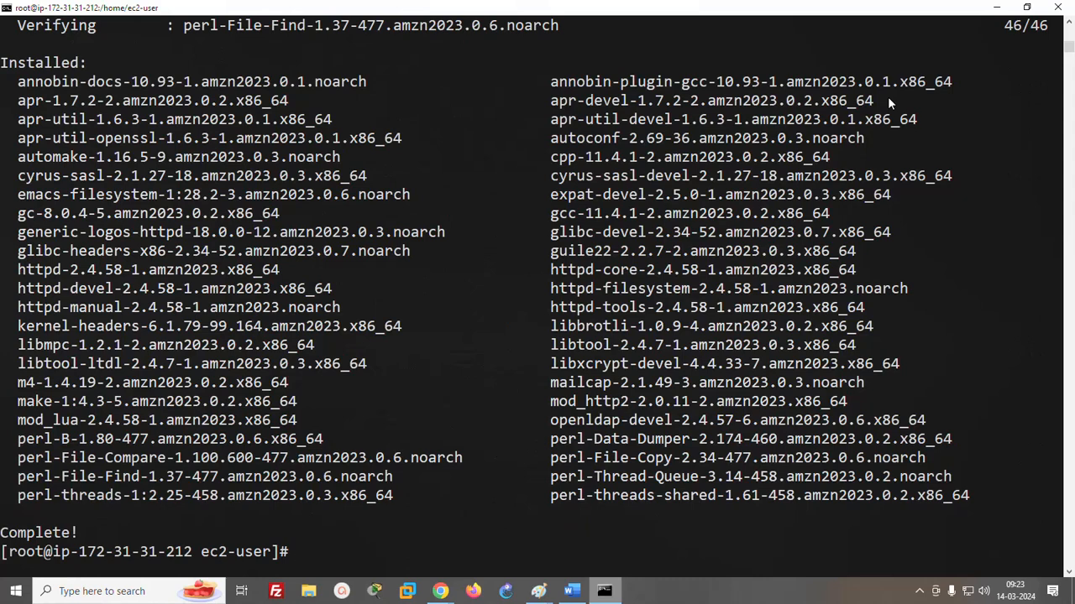
- Restart the httpd service with systemctl
{"action": "type", "text": "ystemctl "}
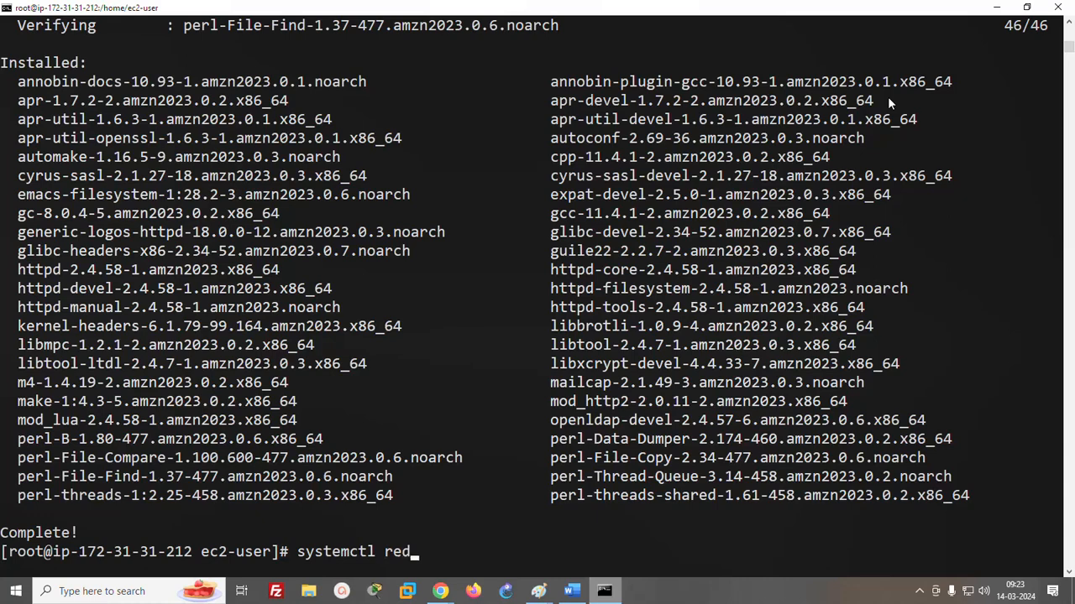
{"action": "type", "text": "restart http"}
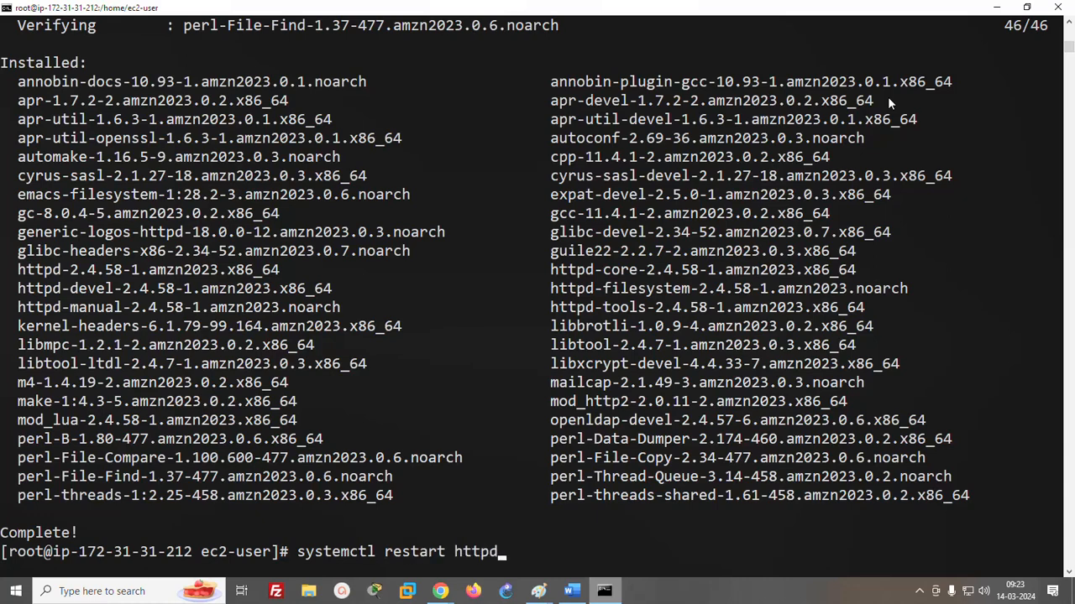
{"action": "type", "text": "d"}
{"action": "key", "text": "Return"}
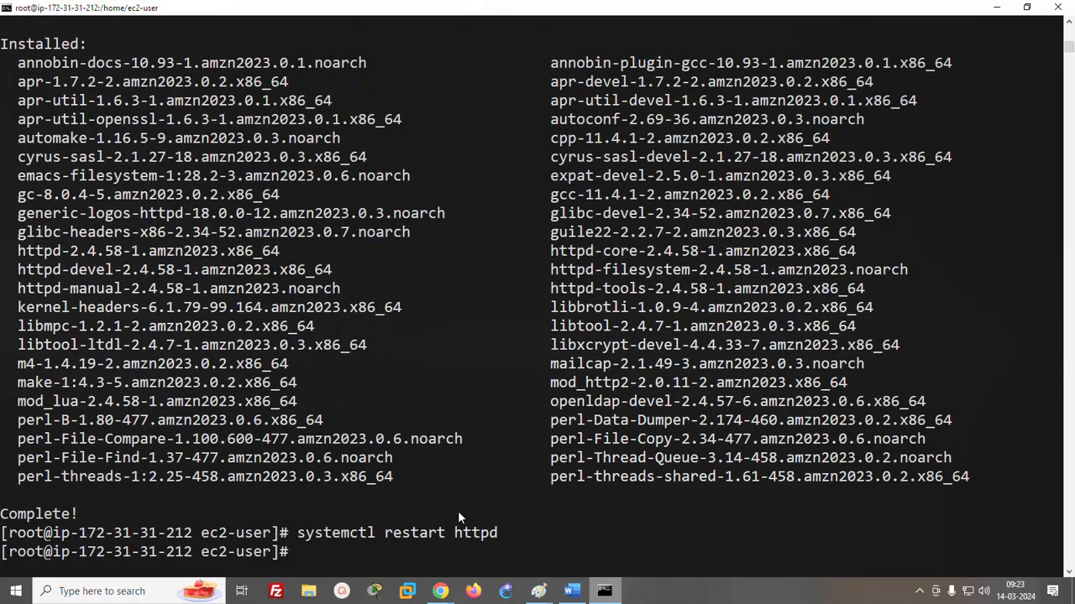
- Switch to the AWS console in Chrome, open the abc instance's details and copy its public IPv4 address
{"action": "left_click", "coordinate": [996, 7]}
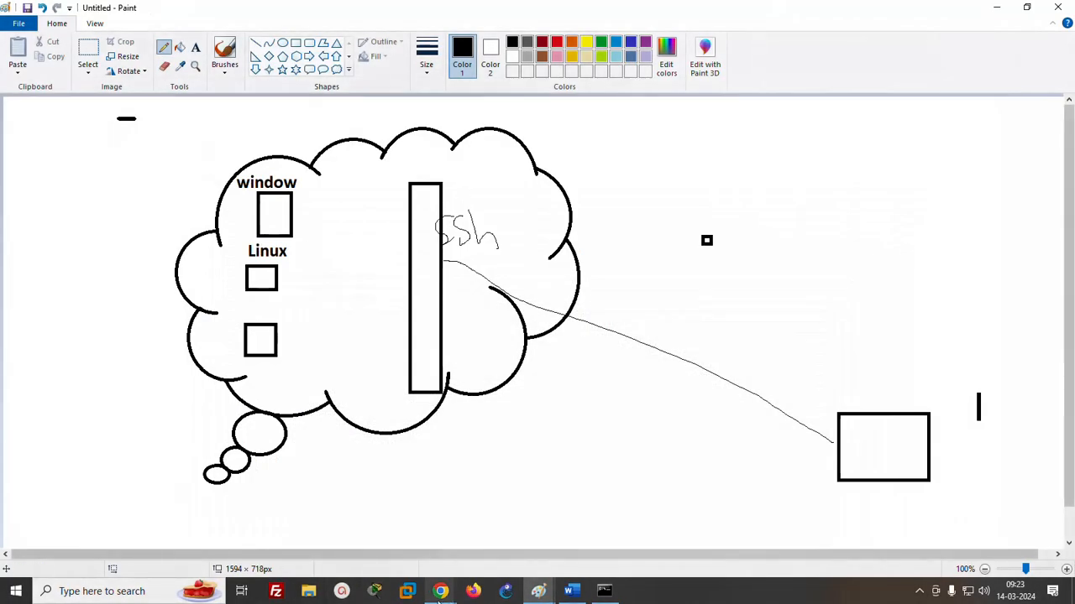
{"action": "mouse_move", "coordinate": [438, 598]}
{"action": "left_click", "coordinate": [386, 546]}
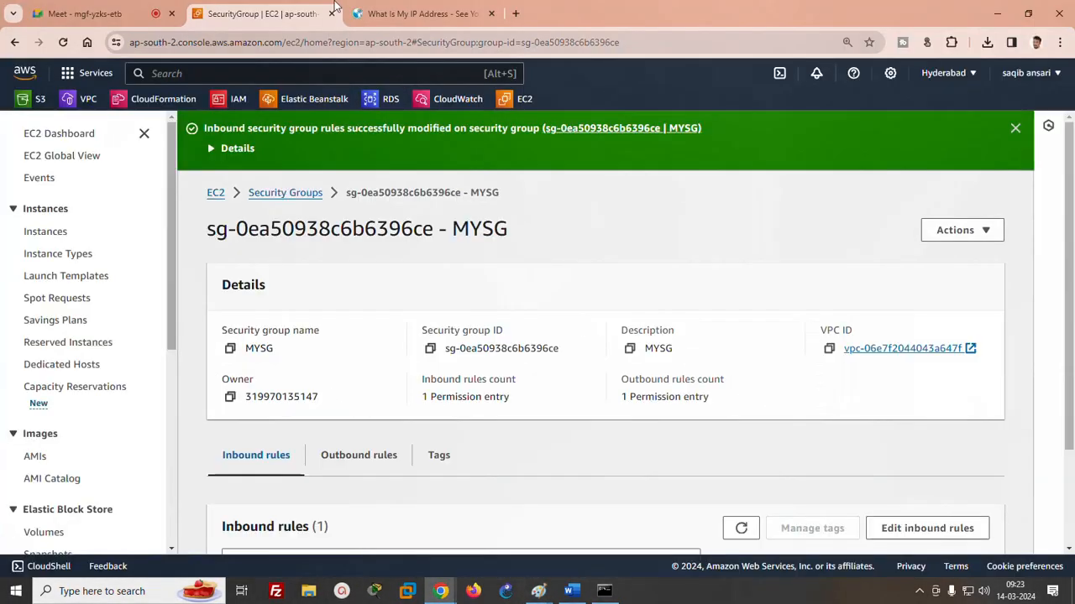
{"action": "left_click", "coordinate": [55, 232]}
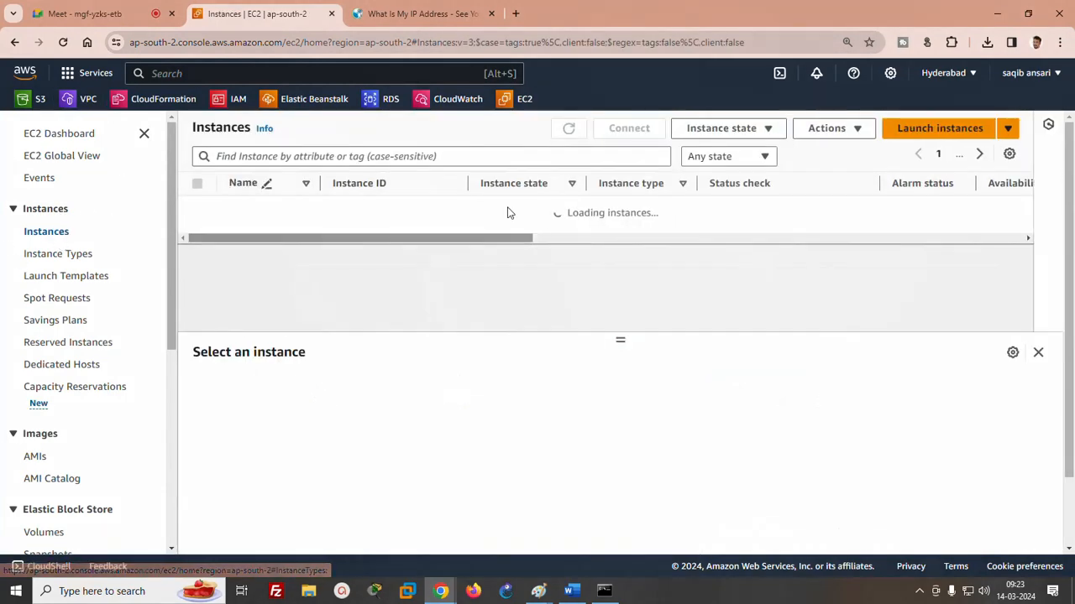
{"action": "left_click", "coordinate": [372, 234]}
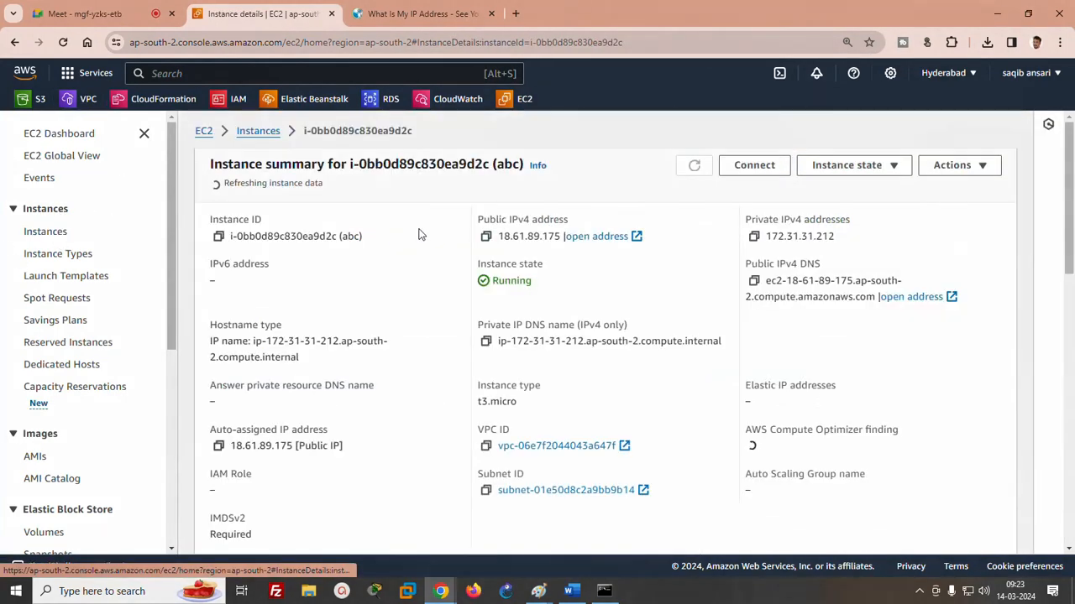
{"action": "left_click", "coordinate": [485, 233]}
- Load the copied public address 18.61.89.175 in a new browser tab
{"action": "left_click", "coordinate": [514, 14]}
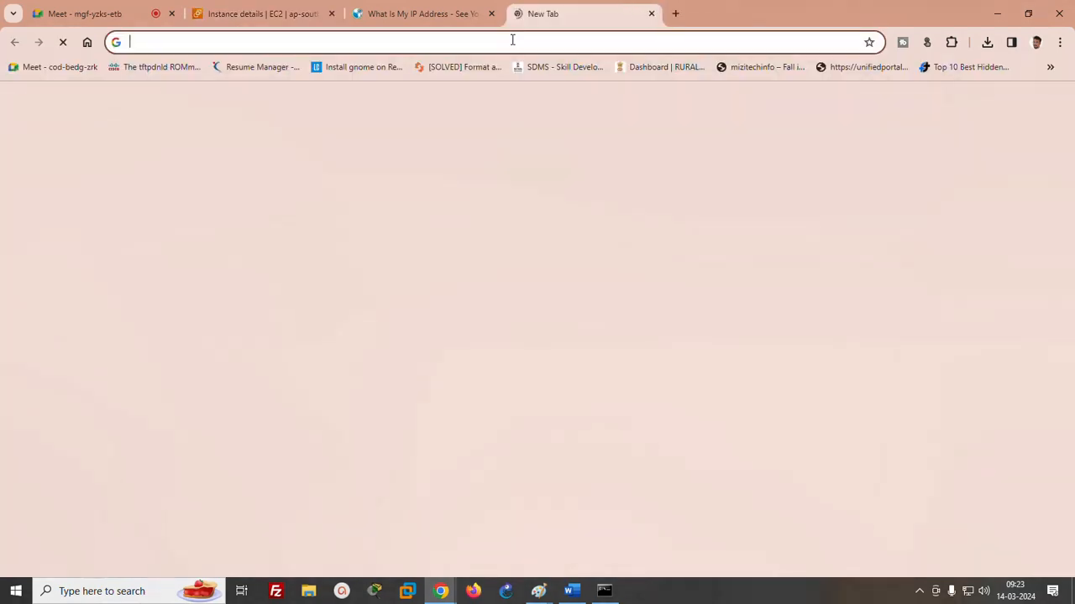
{"action": "key", "text": "ctrl+v"}
{"action": "key", "text": "Return"}
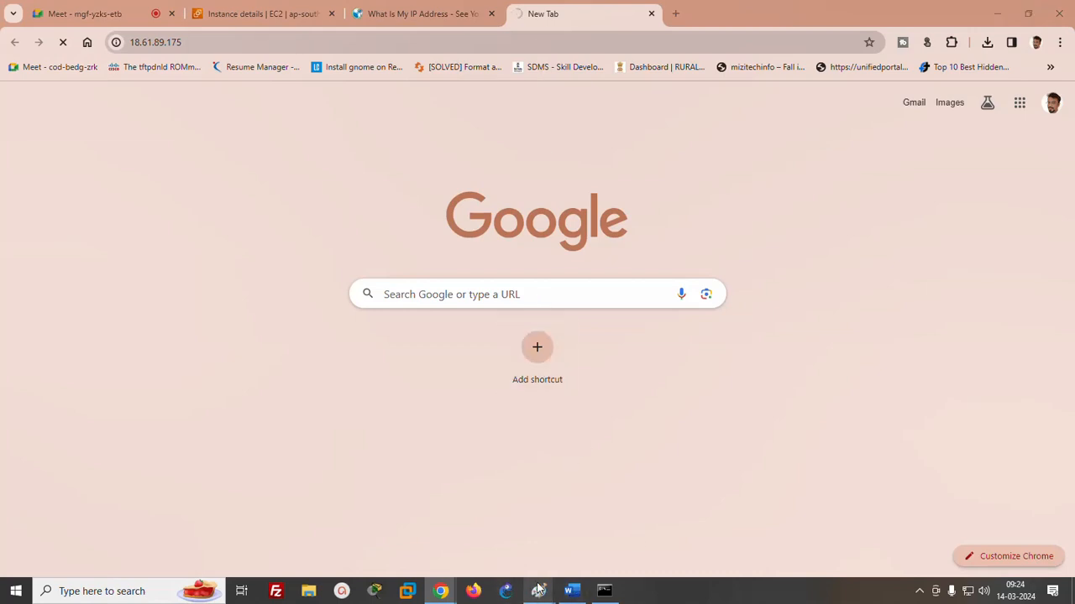
- Switch to Paint and handwrite "http" beside the tall bar in the cloud diagram, below the "ssh" label
{"action": "mouse_move", "coordinate": [538, 590]}
{"action": "left_click", "coordinate": [671, 537]}
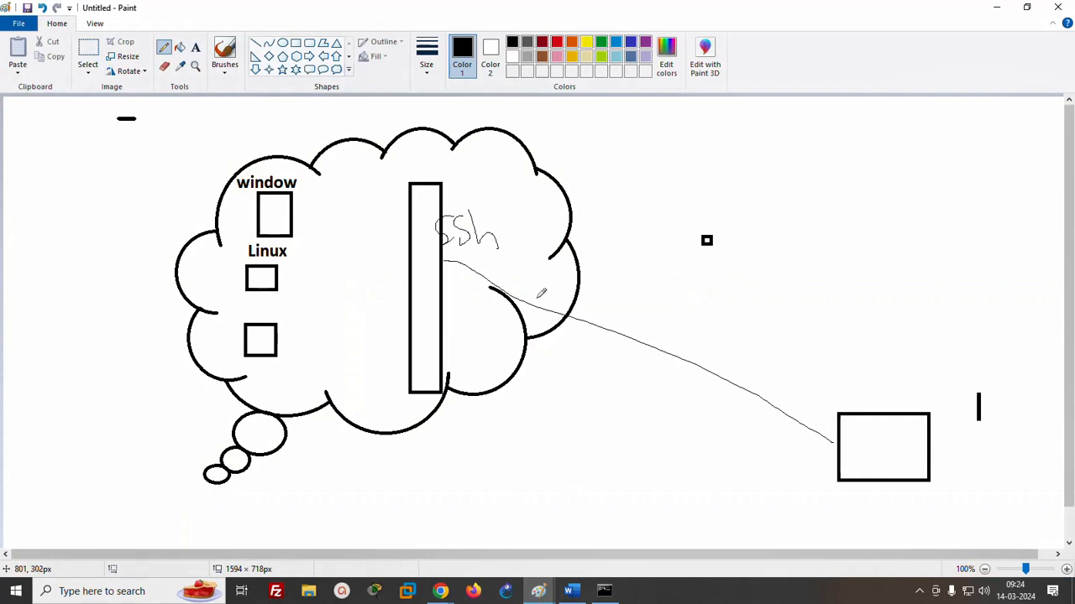
{"action": "left_click_drag", "start_coordinate": [443, 319], "coordinate": [498, 319]}
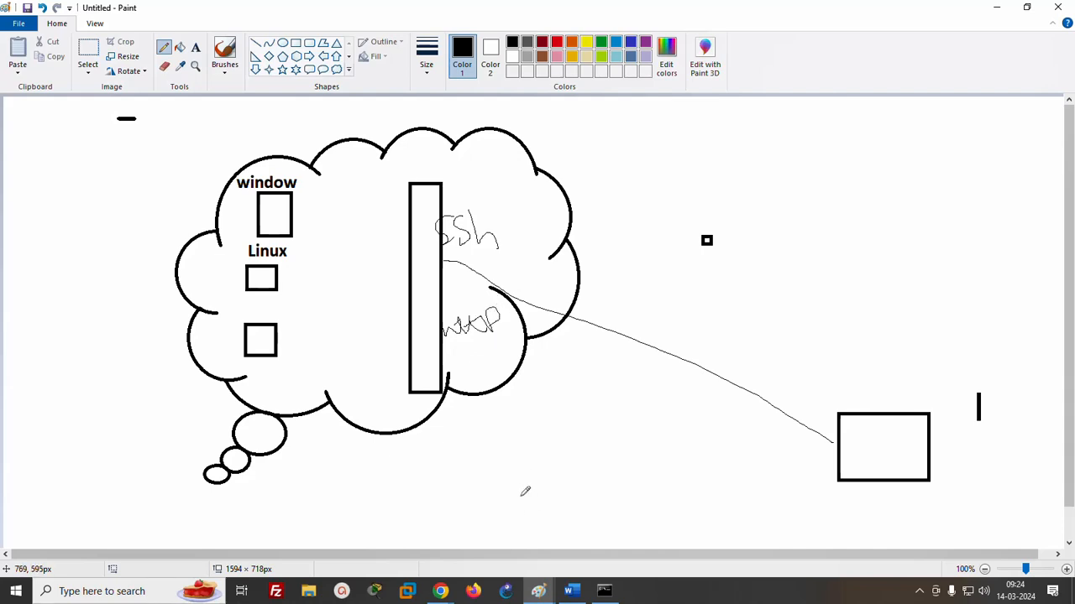
- Return to the AWS console, open Security Groups in a separate tab and start editing the MYSG group's inbound rules
{"action": "left_click", "coordinate": [364, 552]}
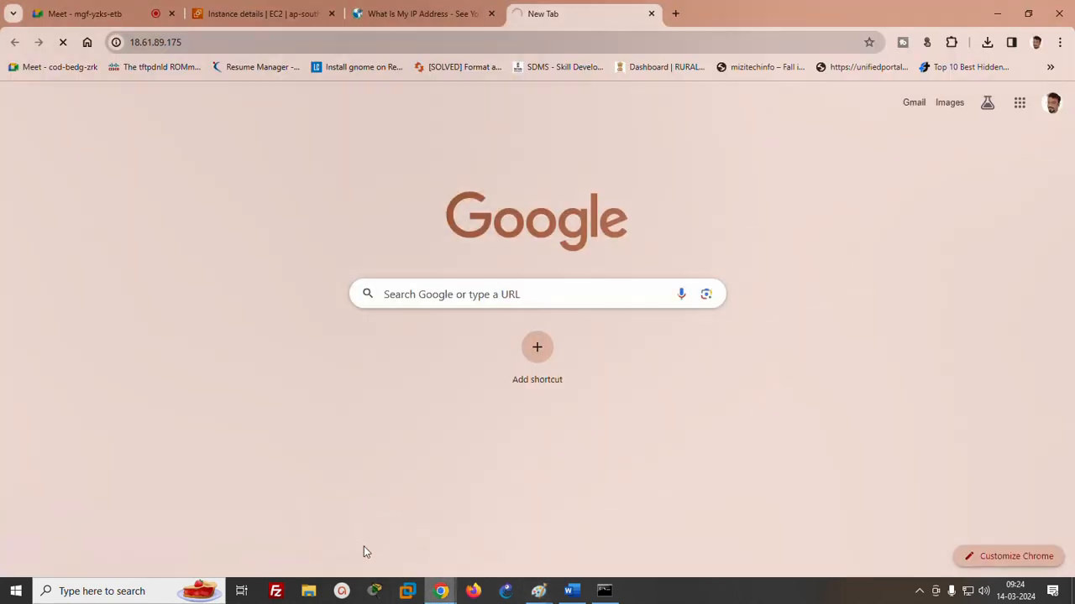
{"action": "left_click", "coordinate": [277, 13]}
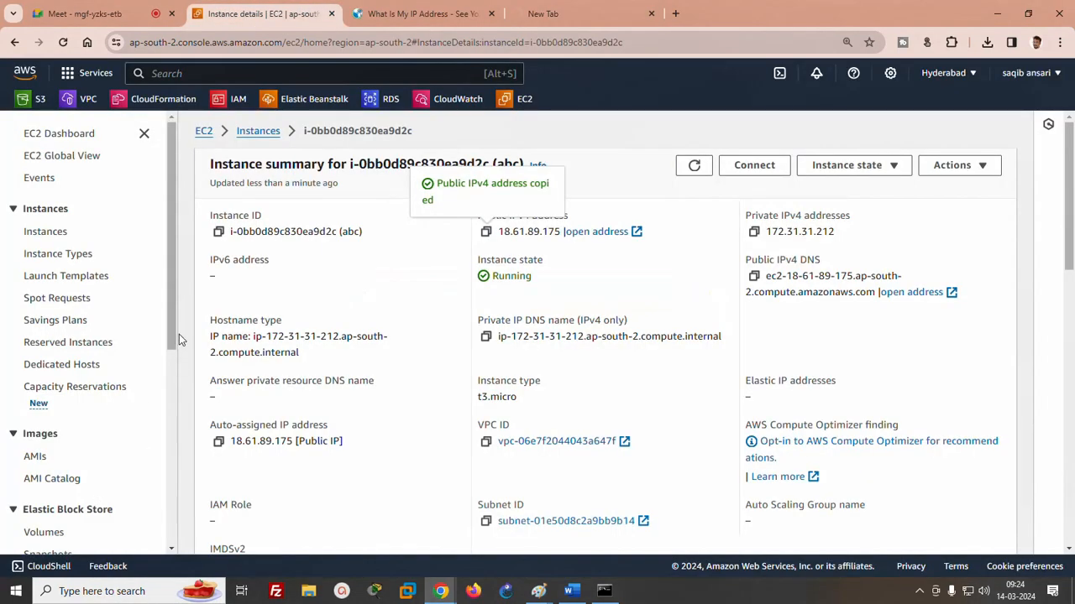
{"action": "scroll", "coordinate": [84, 378], "scroll_direction": "down", "scroll_amount": 3}
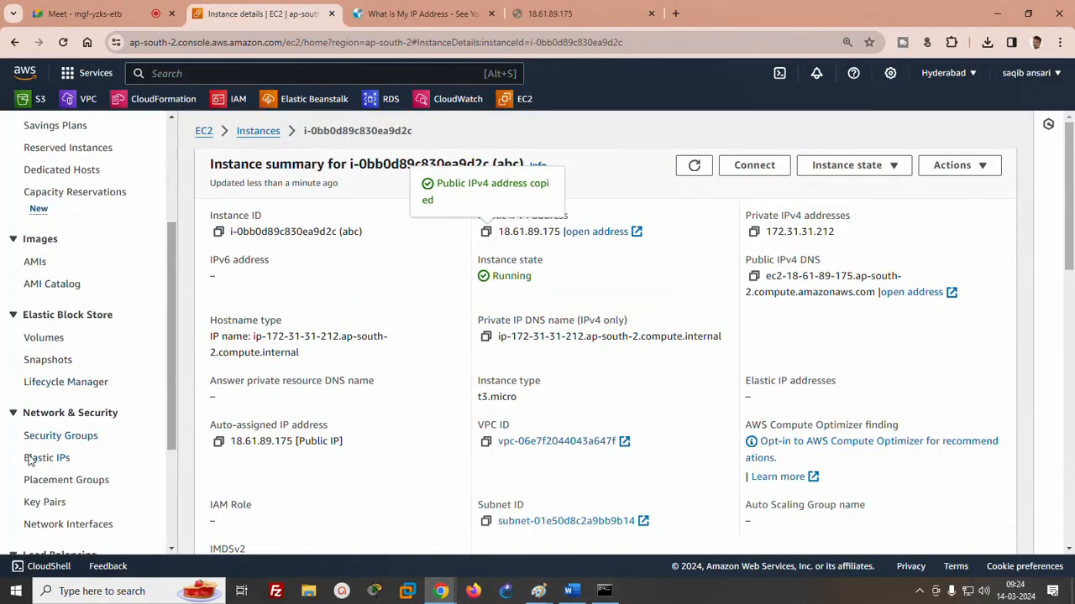
{"action": "right_click", "coordinate": [57, 436]}
{"action": "left_click", "coordinate": [107, 300]}
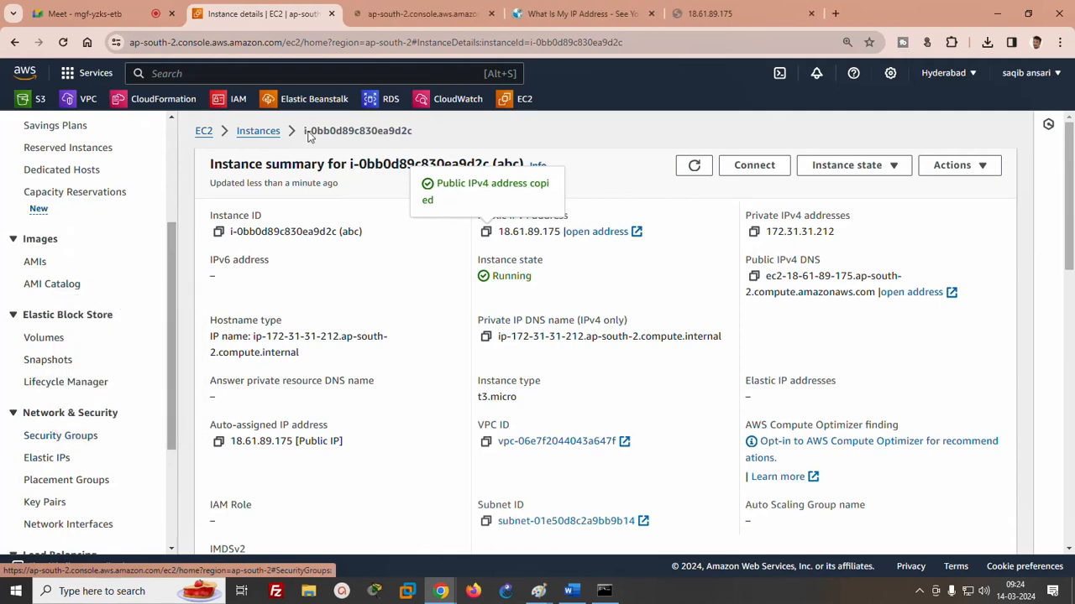
{"action": "left_click", "coordinate": [453, 14]}
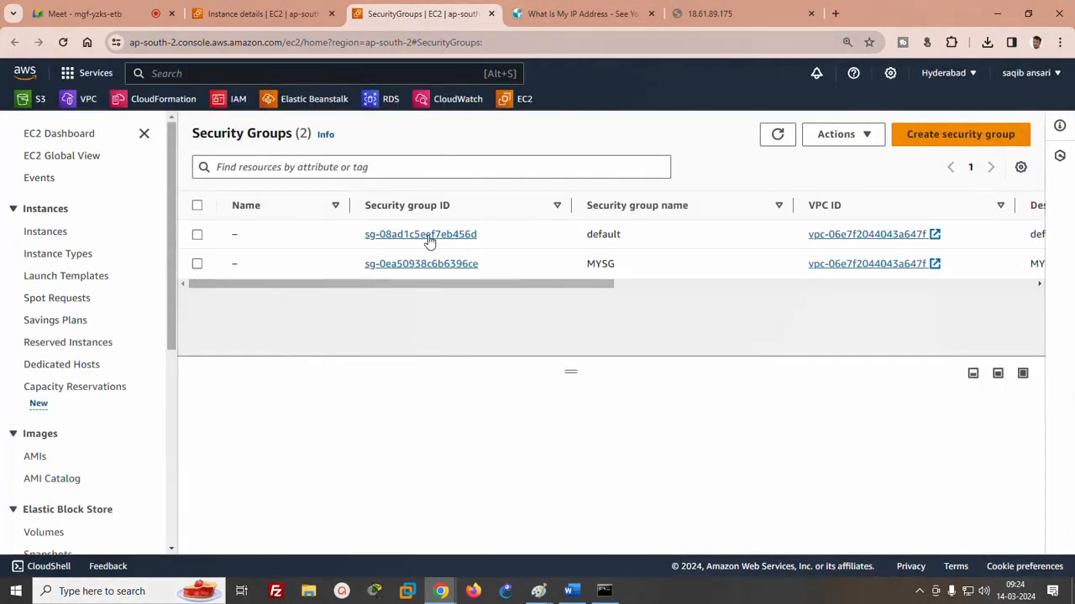
{"action": "left_click", "coordinate": [426, 265]}
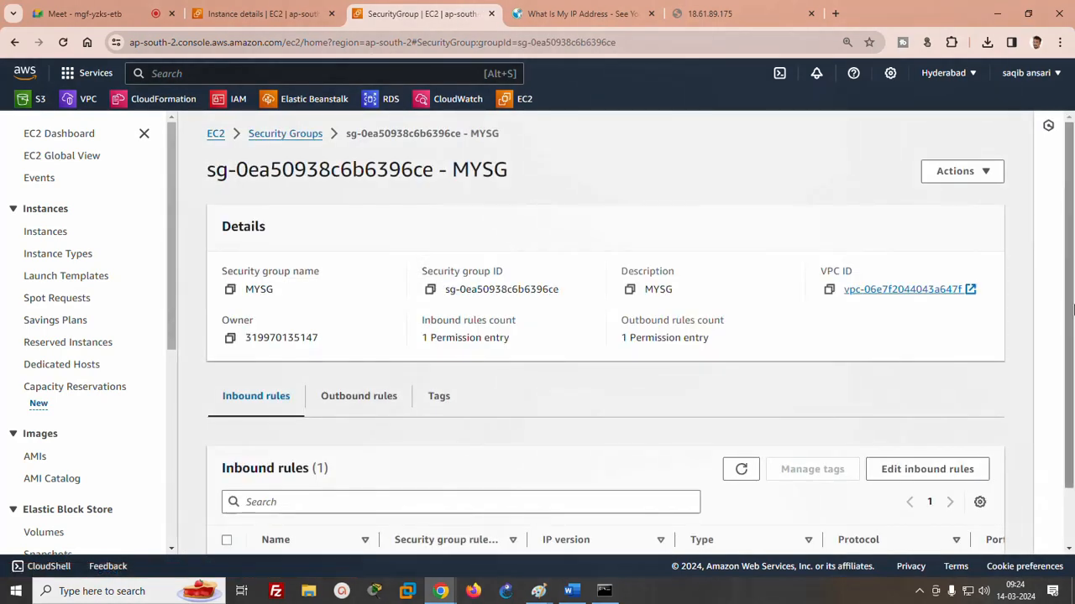
{"action": "scroll", "coordinate": [939, 435], "scroll_direction": "down", "scroll_amount": 1}
{"action": "left_click", "coordinate": [927, 405]}
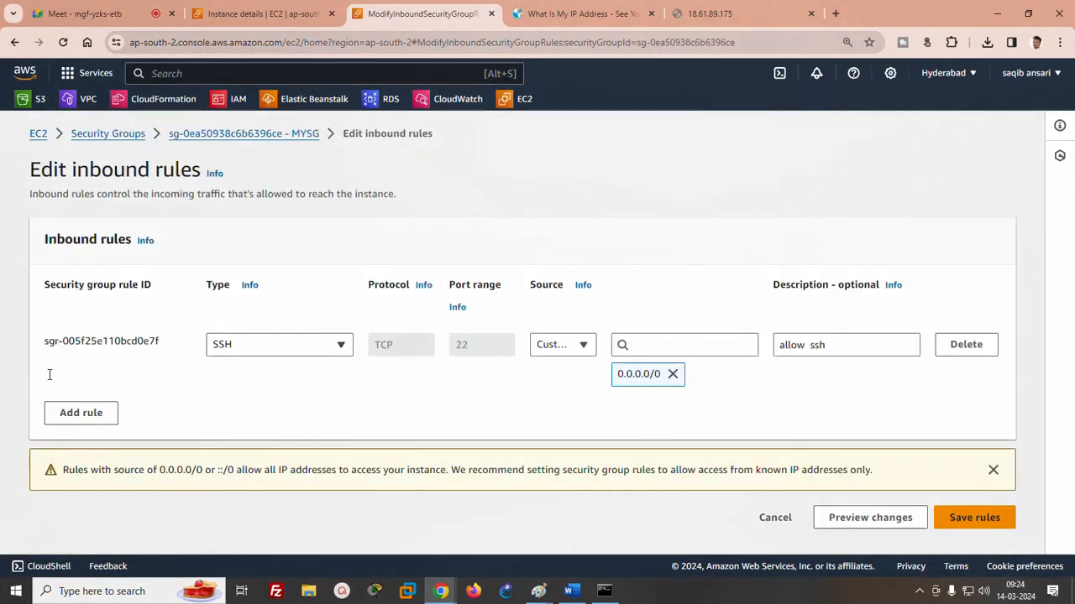
- Add an inbound HTTP rule with source Anywhere-IPv4 to MYSG and save the rules
{"action": "left_click", "coordinate": [78, 413]}
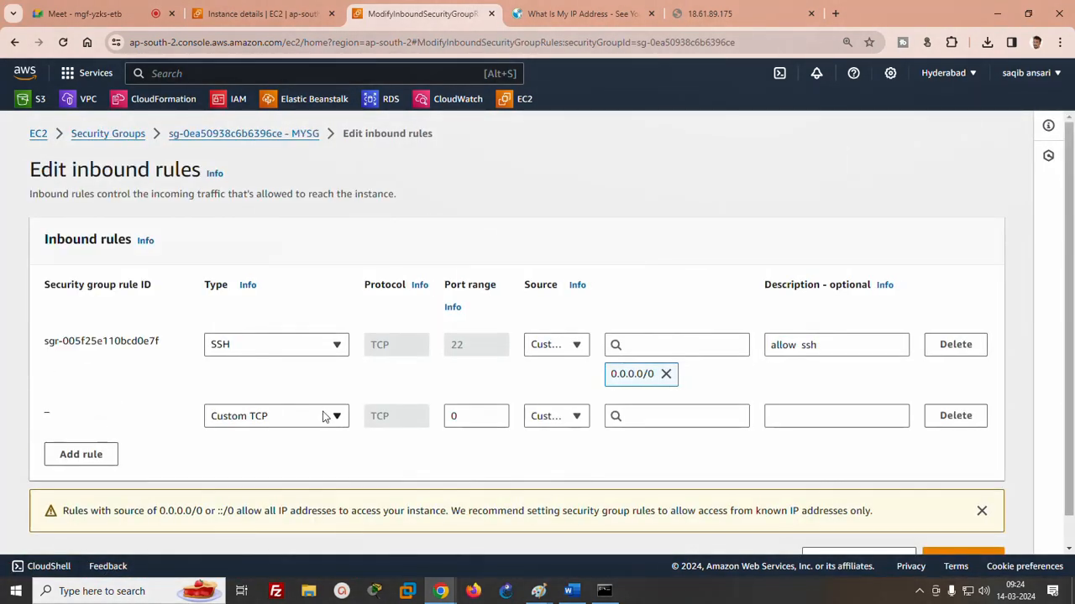
{"action": "left_click", "coordinate": [324, 418]}
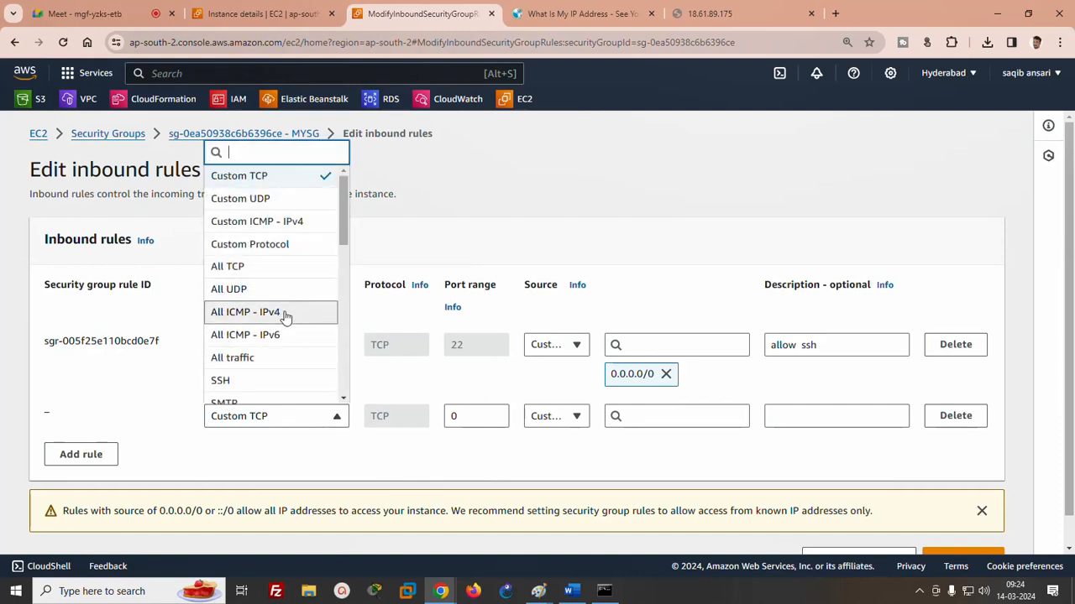
{"action": "scroll", "coordinate": [302, 302], "scroll_direction": "down", "scroll_amount": 3}
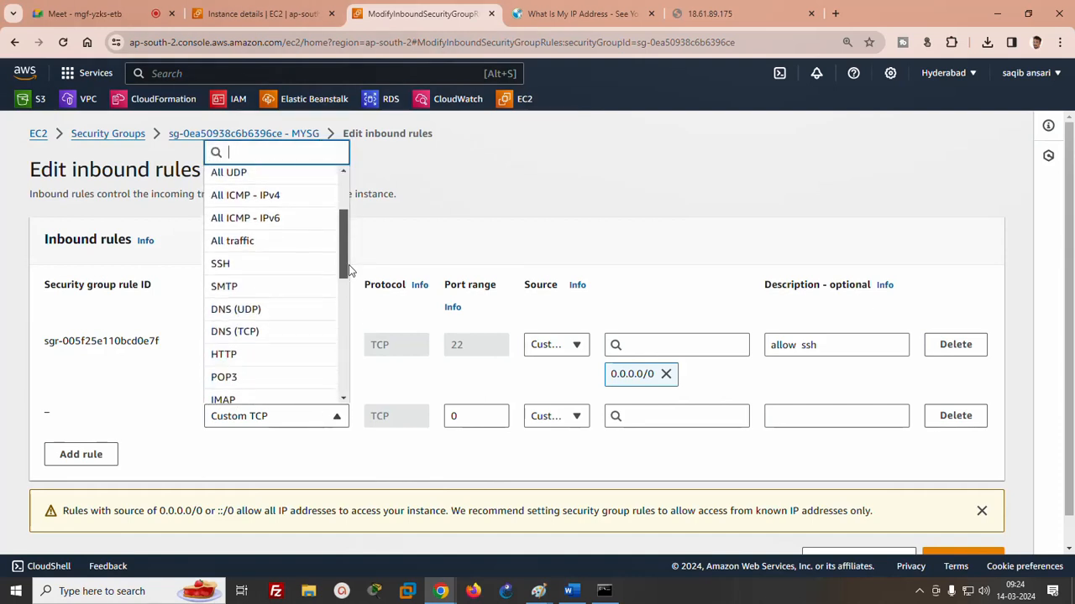
{"action": "left_click", "coordinate": [295, 311]}
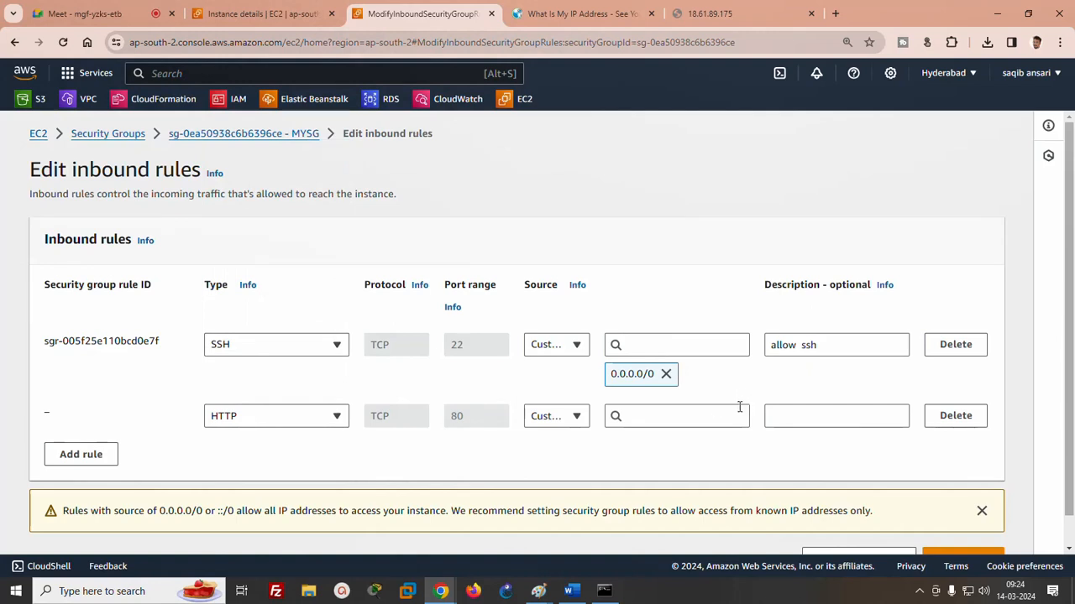
{"action": "left_click", "coordinate": [576, 416]}
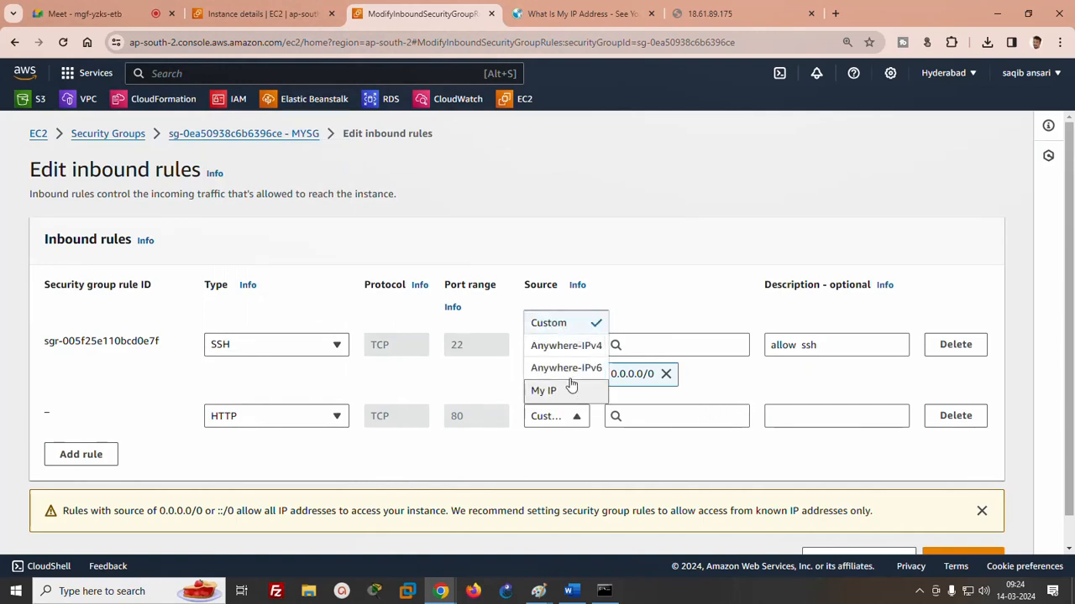
{"action": "left_click", "coordinate": [566, 346]}
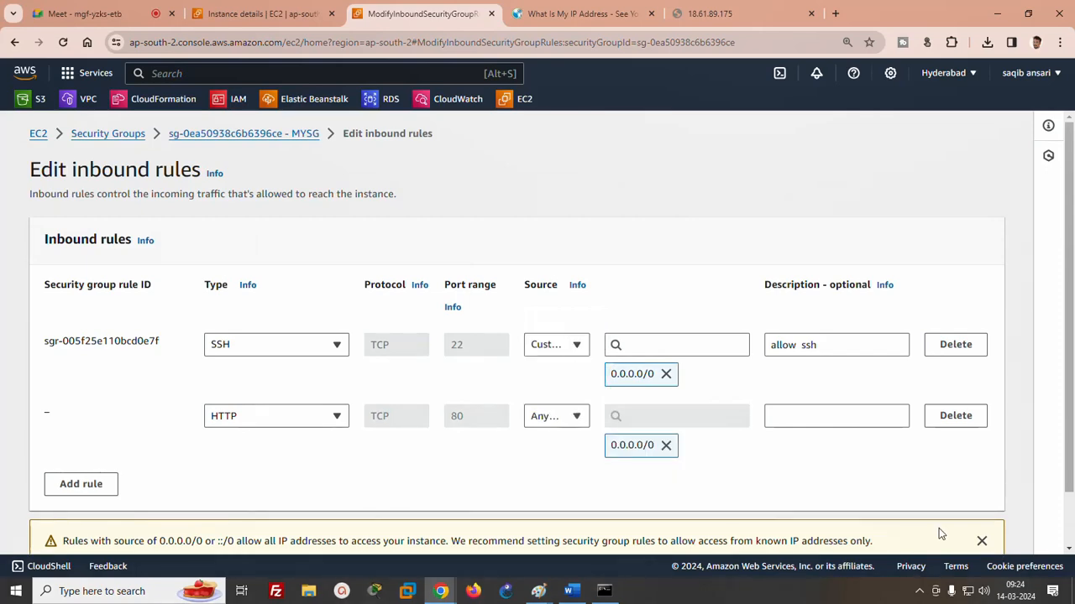
{"action": "scroll", "coordinate": [958, 440], "scroll_direction": "down", "scroll_amount": 2}
{"action": "left_click", "coordinate": [968, 525]}
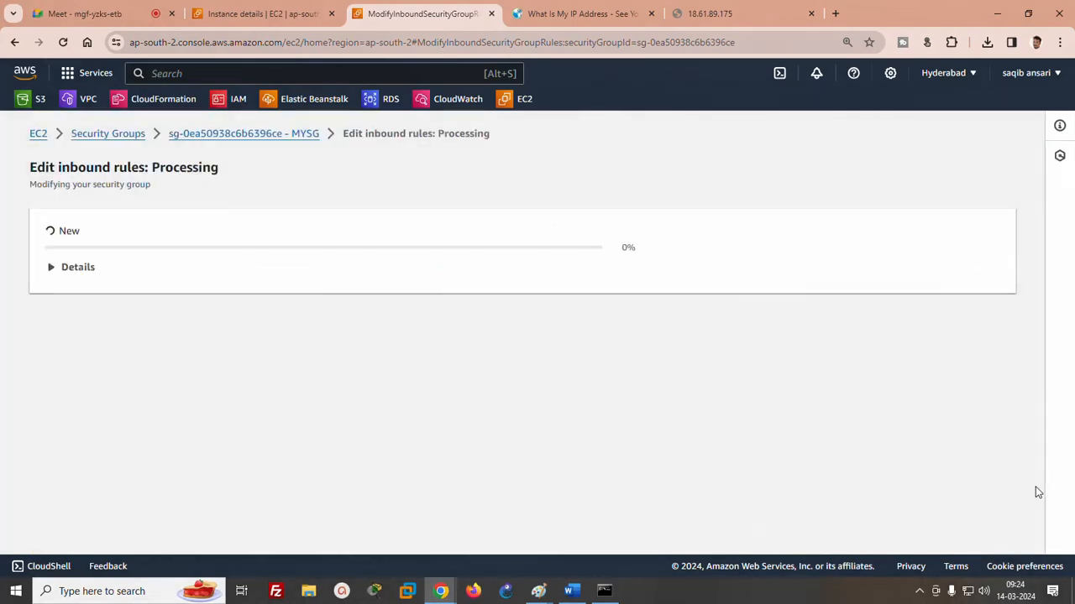
- Reload the web page at 18.61.89.175 to test HTTP access
{"action": "left_click", "coordinate": [740, 13]}
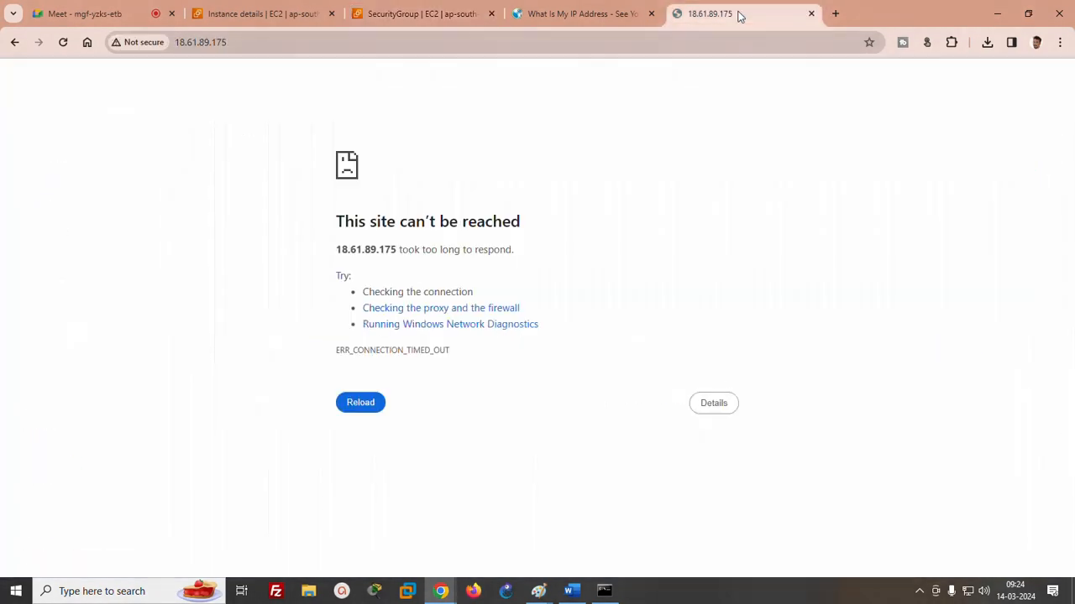
{"action": "left_click", "coordinate": [62, 43]}
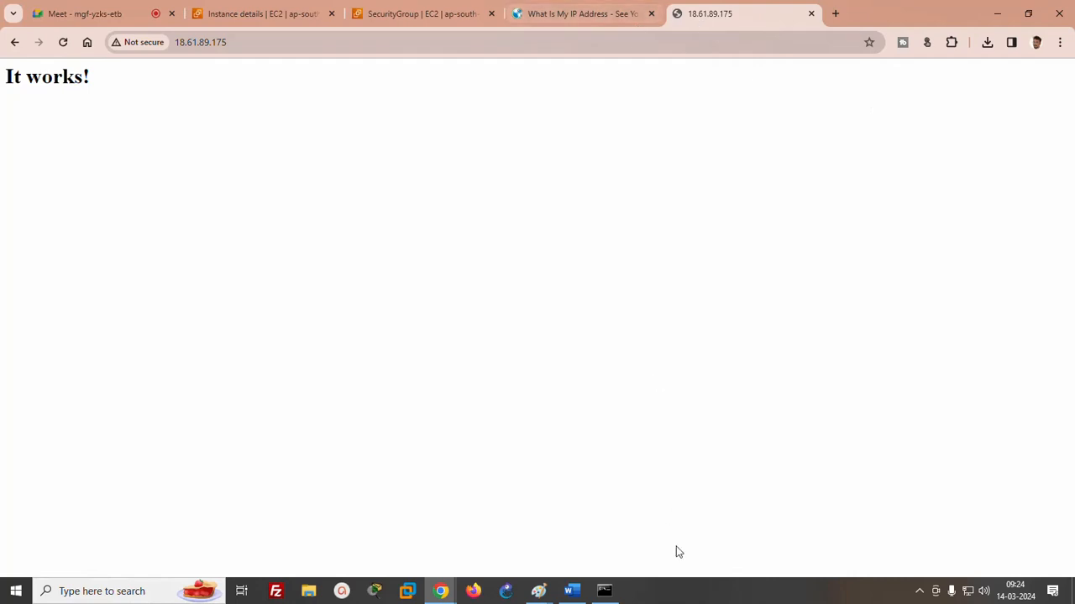
- Switch to the terminal, exit the root shell and log out of the SSH session
{"action": "left_click", "coordinate": [604, 591]}
{"action": "left_click_drag", "start_coordinate": [552, 493], "coordinate": [553, 476]}
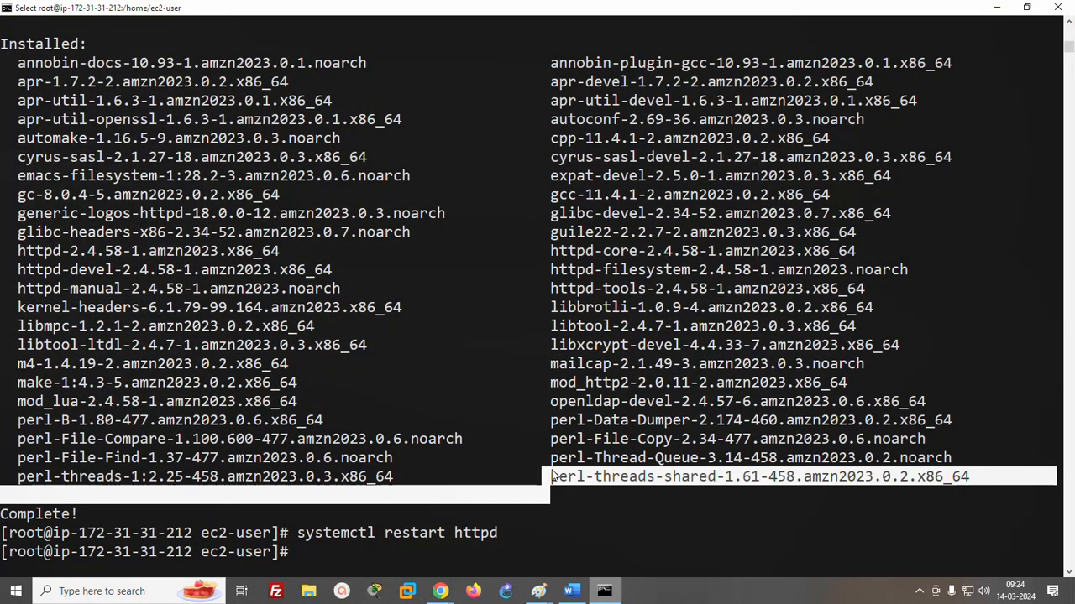
{"action": "type", "text": "exit"}
{"action": "key", "text": "Return"}
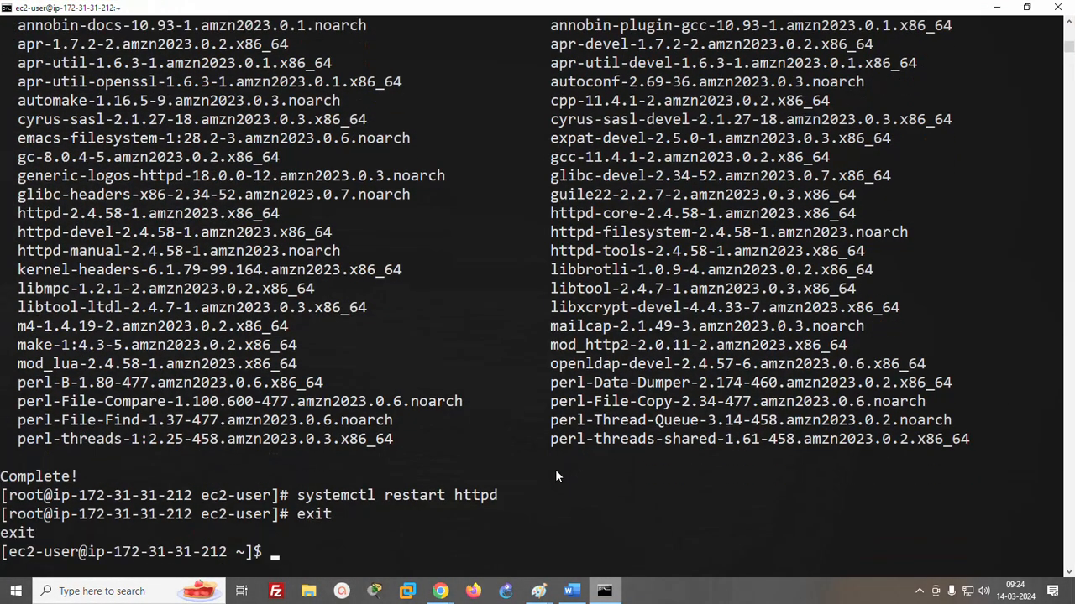
{"action": "type", "text": "exit"}
{"action": "key", "text": "Return"}
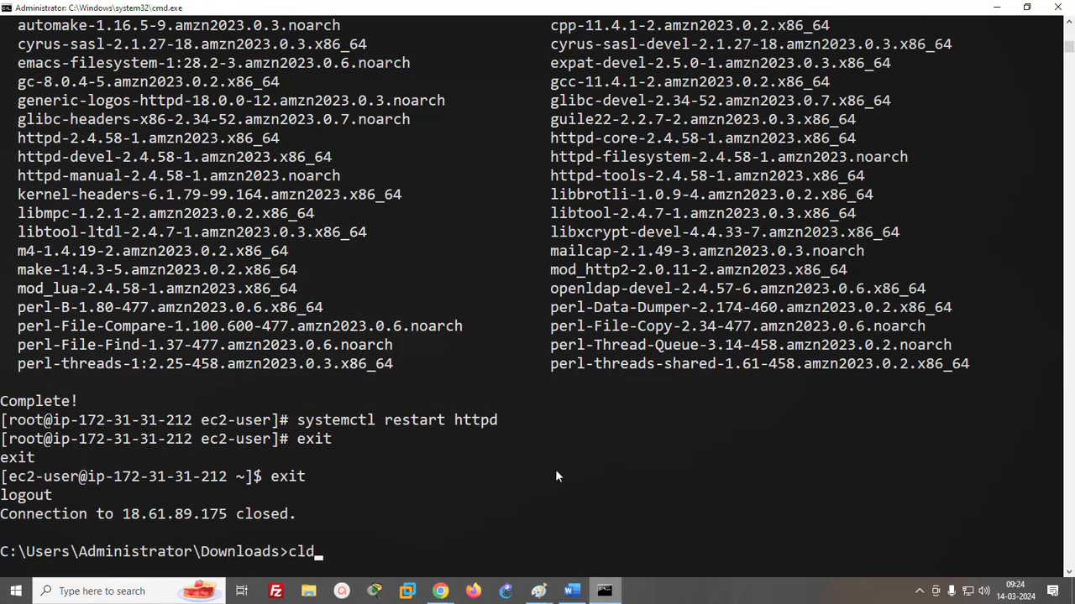
- Clear the terminal screen and ping 18.61.89.175 to test ICMP access
{"action": "type", "text": "cls"}
{"action": "key", "text": "Return"}
{"action": "type", "text": "pi"}
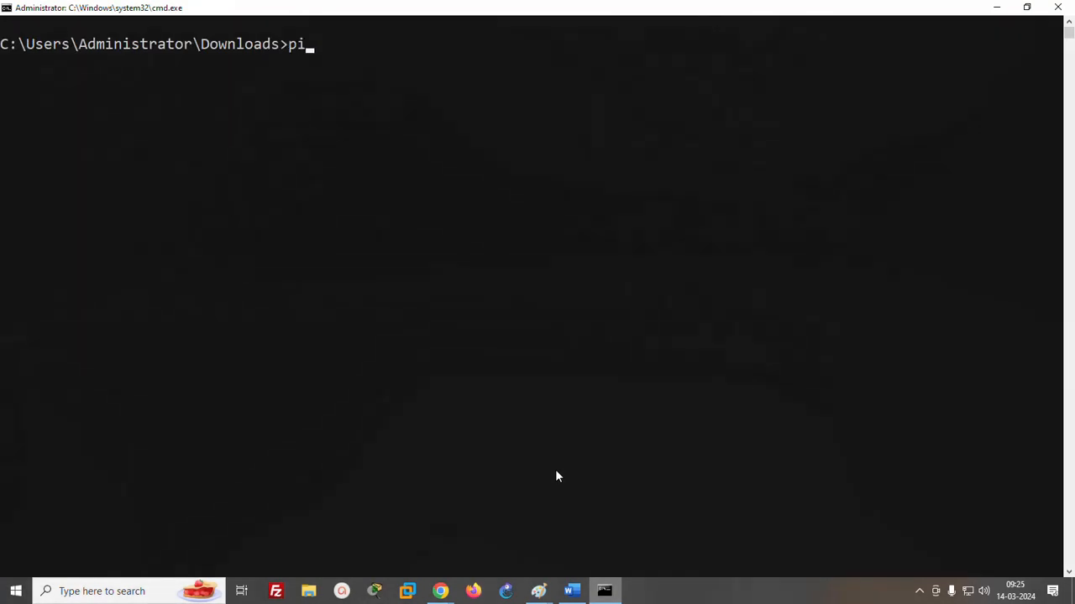
{"action": "type", "text": "ng  18.61.89.175"}
{"action": "key", "text": "Return"}
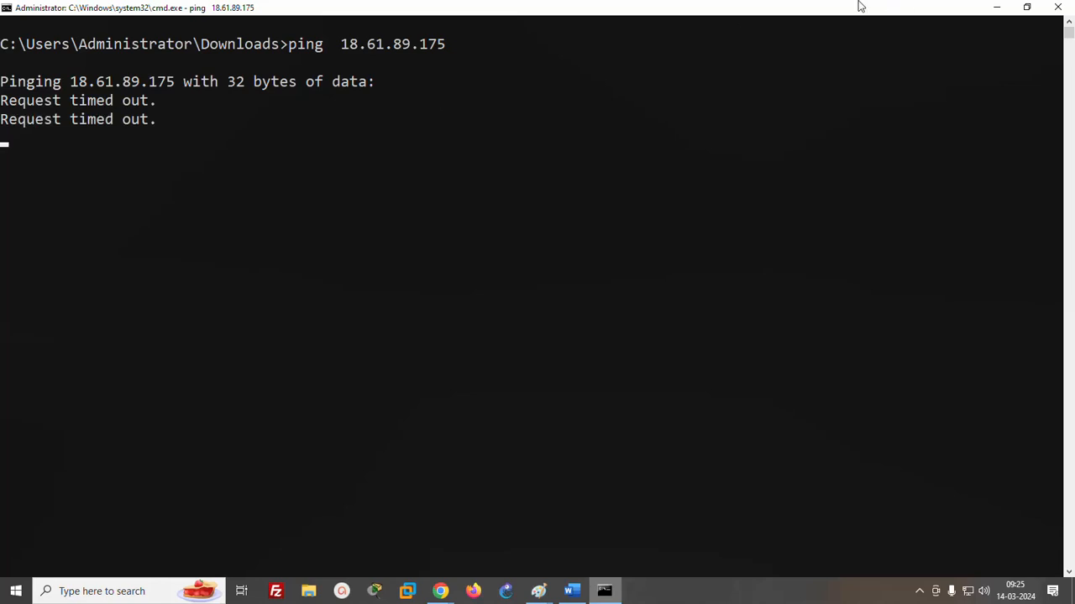
- Switch to the AWS console in the browser and start editing the MYSG security group's inbound rules
{"action": "mouse_move", "coordinate": [441, 591]}
{"action": "left_click", "coordinate": [403, 550]}
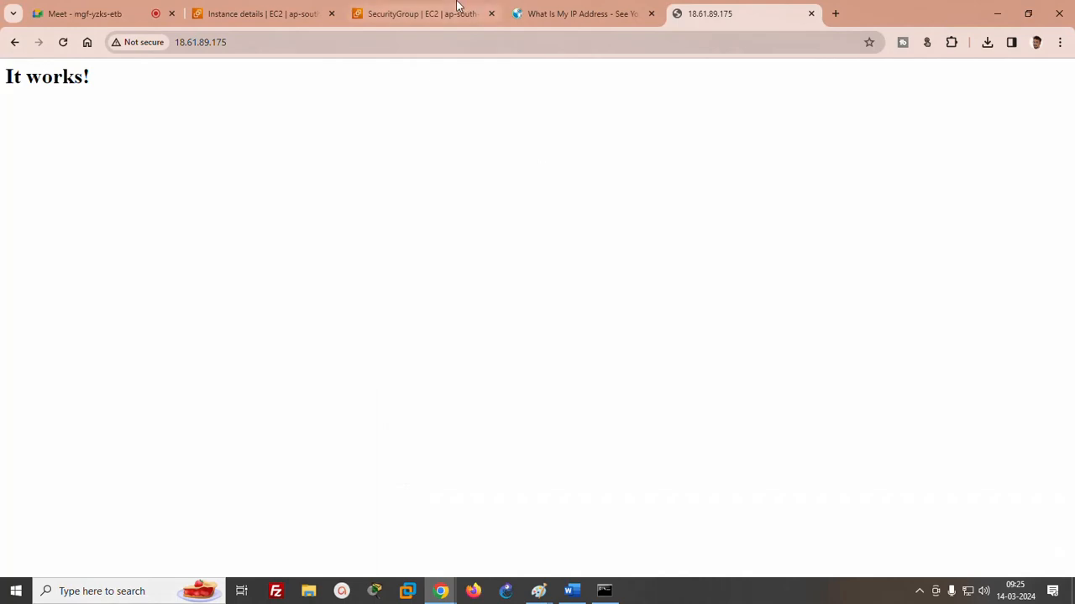
{"action": "left_click", "coordinate": [386, 18]}
{"action": "scroll", "coordinate": [1072, 196], "scroll_direction": "down", "scroll_amount": 2}
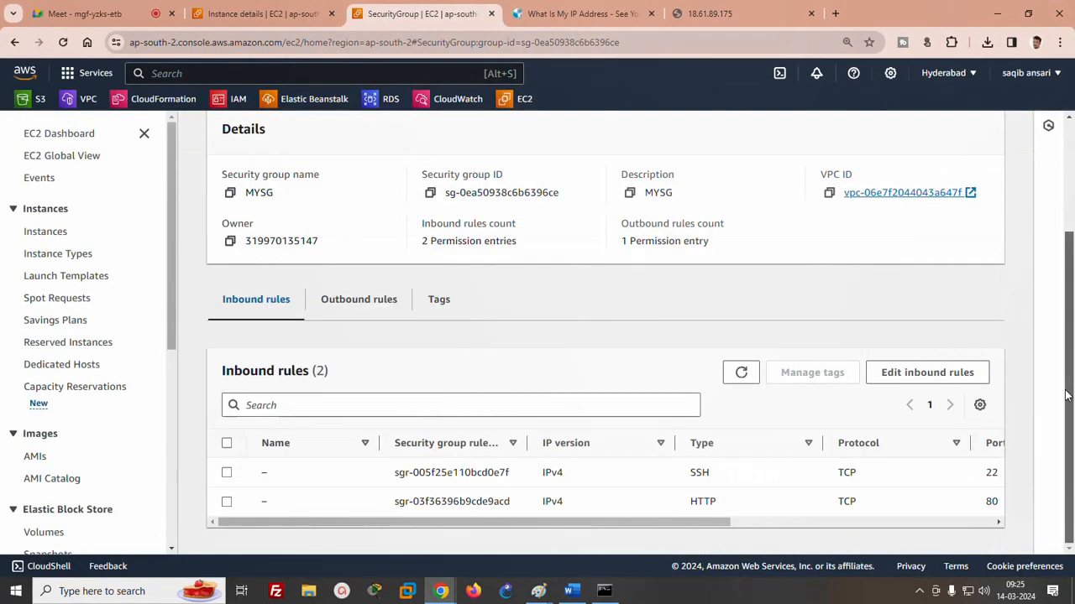
{"action": "left_click", "coordinate": [927, 372]}
{"action": "left_click", "coordinate": [80, 484]}
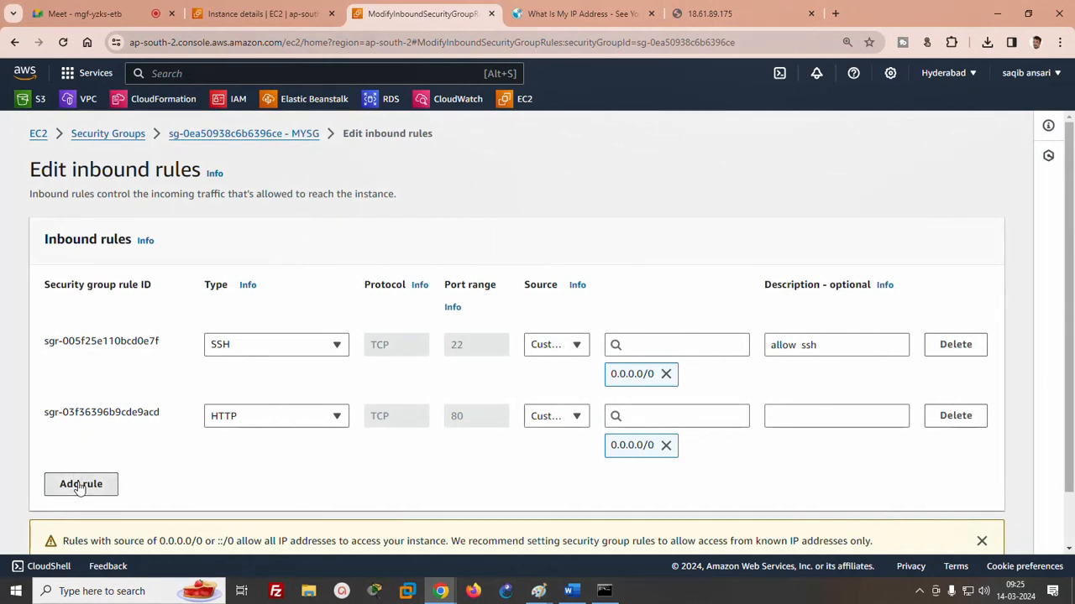
{"action": "left_click", "coordinate": [316, 489]}
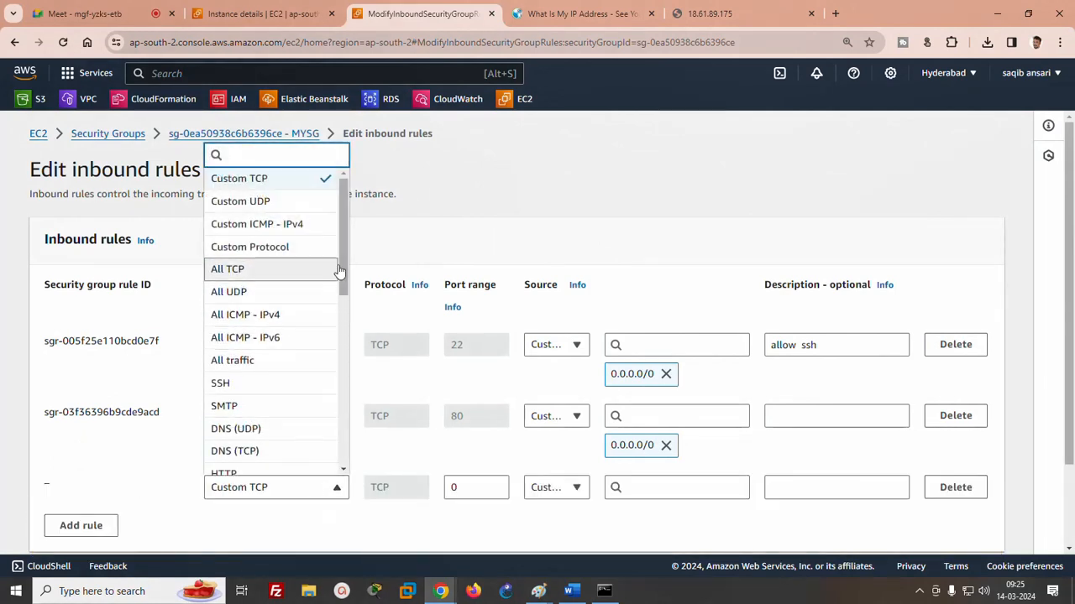
{"action": "left_click_drag", "start_coordinate": [341, 263], "coordinate": [344, 304]}
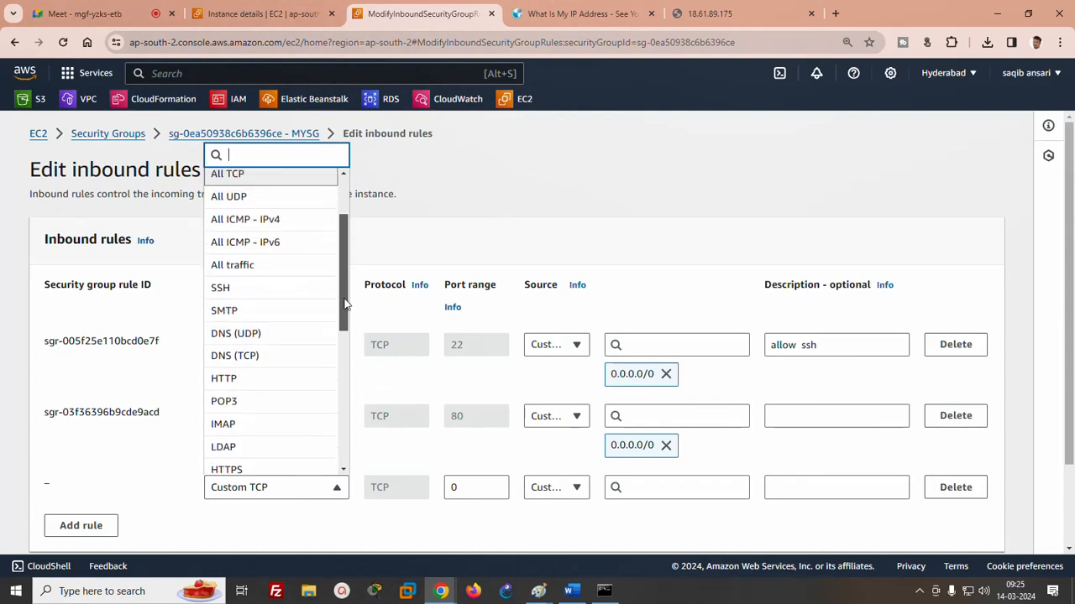
{"action": "left_click", "coordinate": [242, 225]}
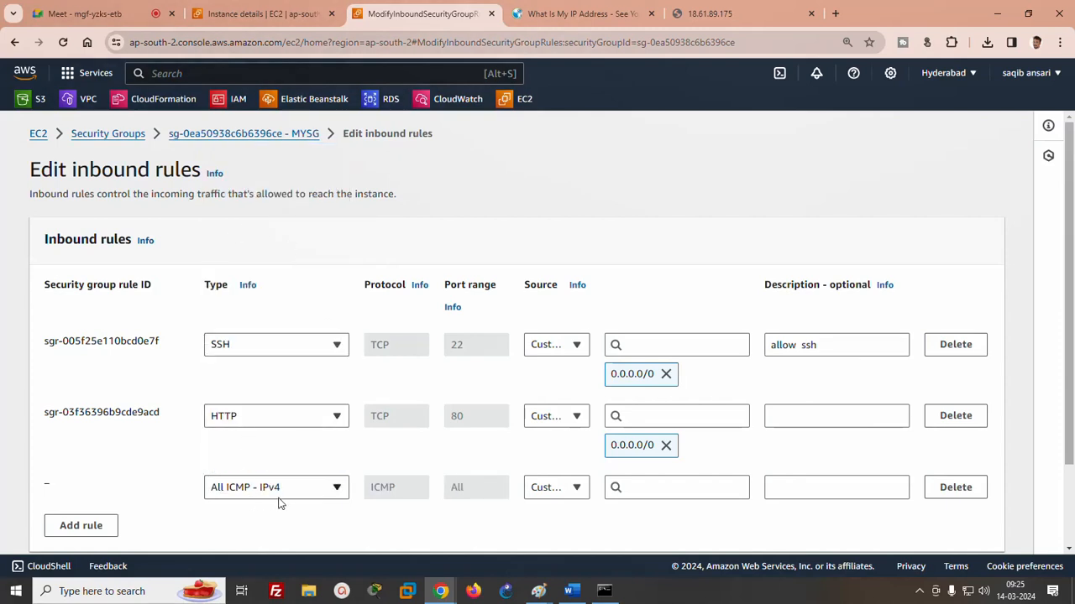
{"action": "left_click", "coordinate": [953, 493]}
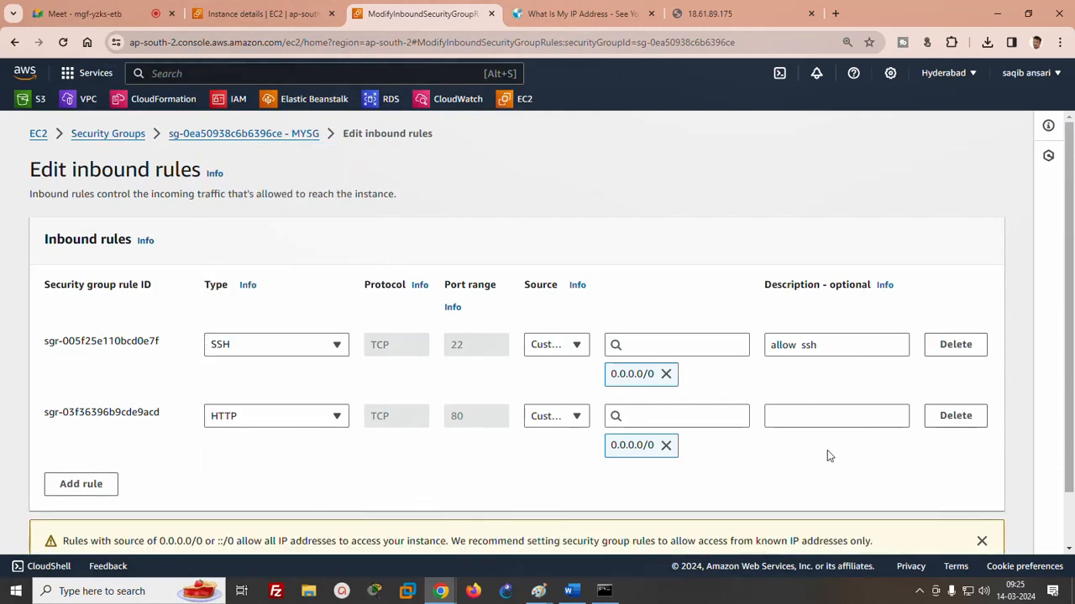
- Add an inbound All ICMP - IPv4 rule with source Anywhere-IPv4 (0.0.0.0/0) to MYSG and save the rules
{"action": "left_click", "coordinate": [84, 485]}
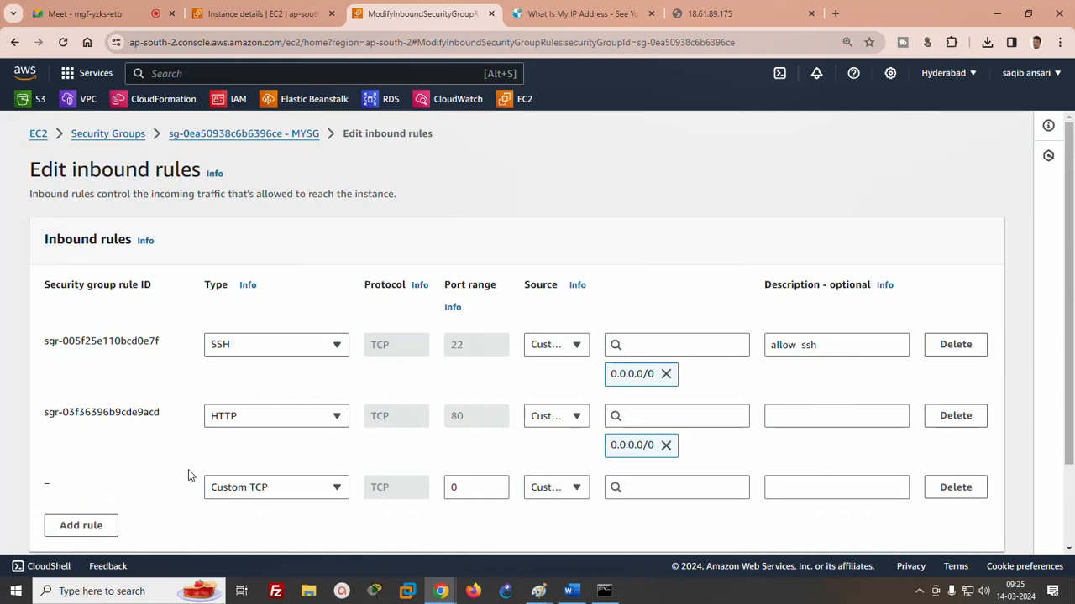
{"action": "left_click", "coordinate": [257, 489]}
{"action": "left_click", "coordinate": [245, 317]}
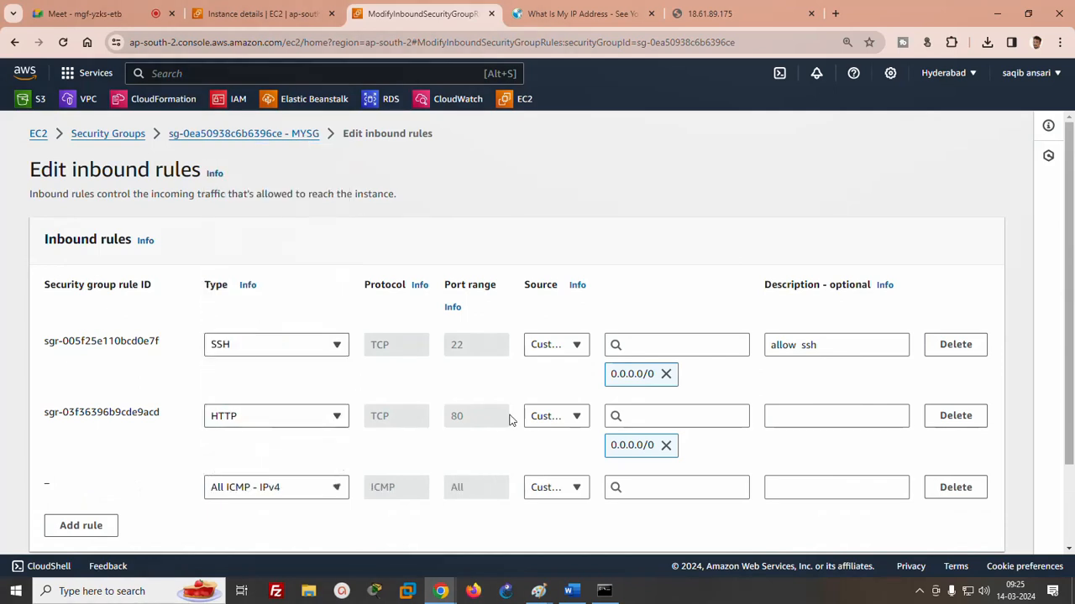
{"action": "scroll", "coordinate": [1032, 378], "scroll_direction": "down", "scroll_amount": 3}
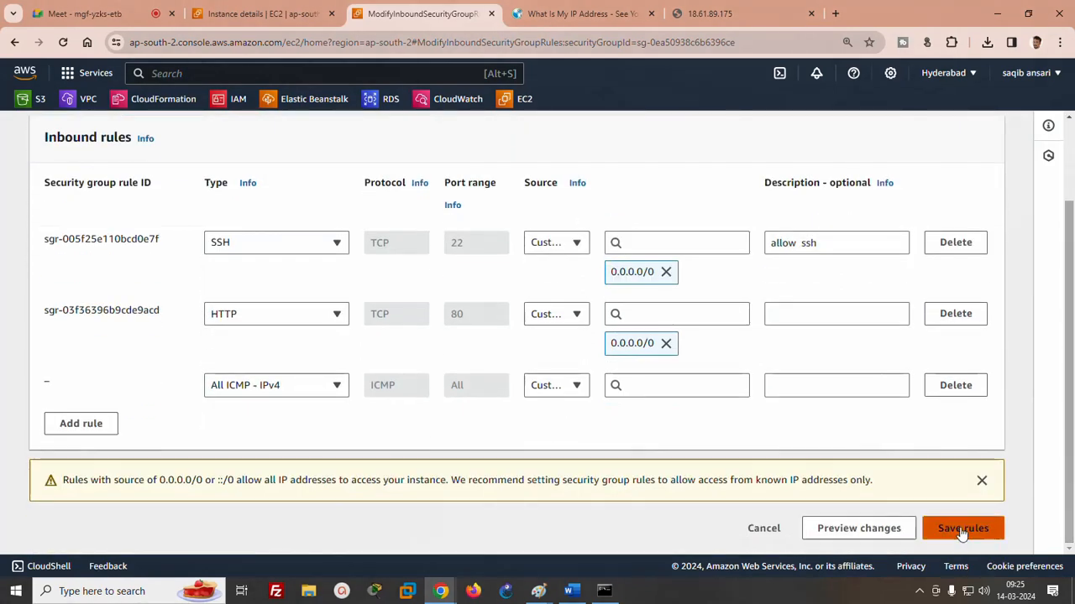
{"action": "left_click", "coordinate": [959, 526]}
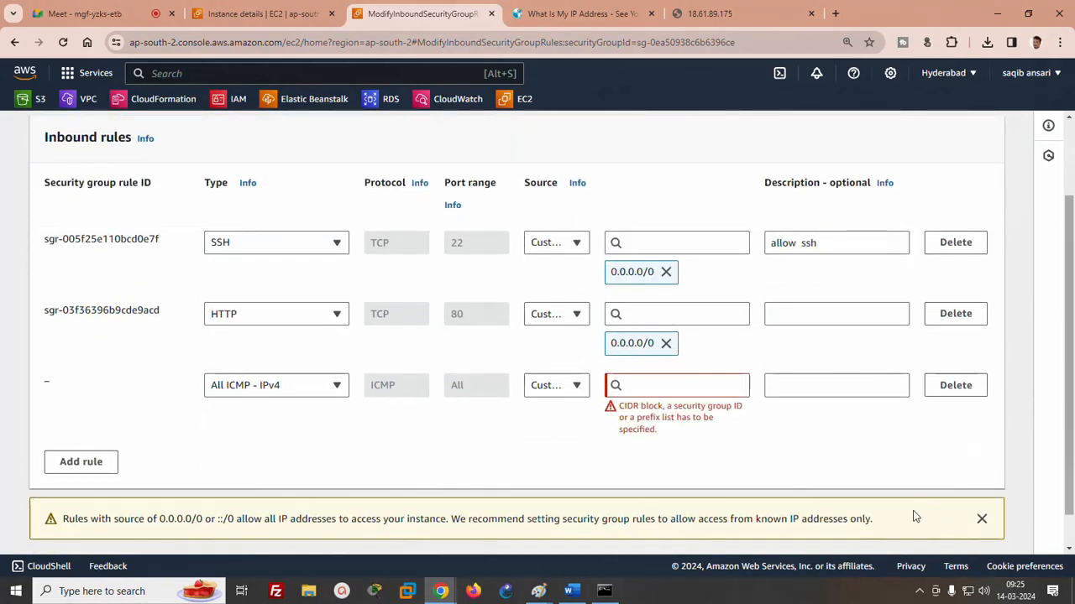
{"action": "left_click", "coordinate": [561, 385]}
{"action": "left_click", "coordinate": [556, 433]}
{"action": "scroll", "coordinate": [1071, 495], "scroll_direction": "down", "scroll_amount": 2}
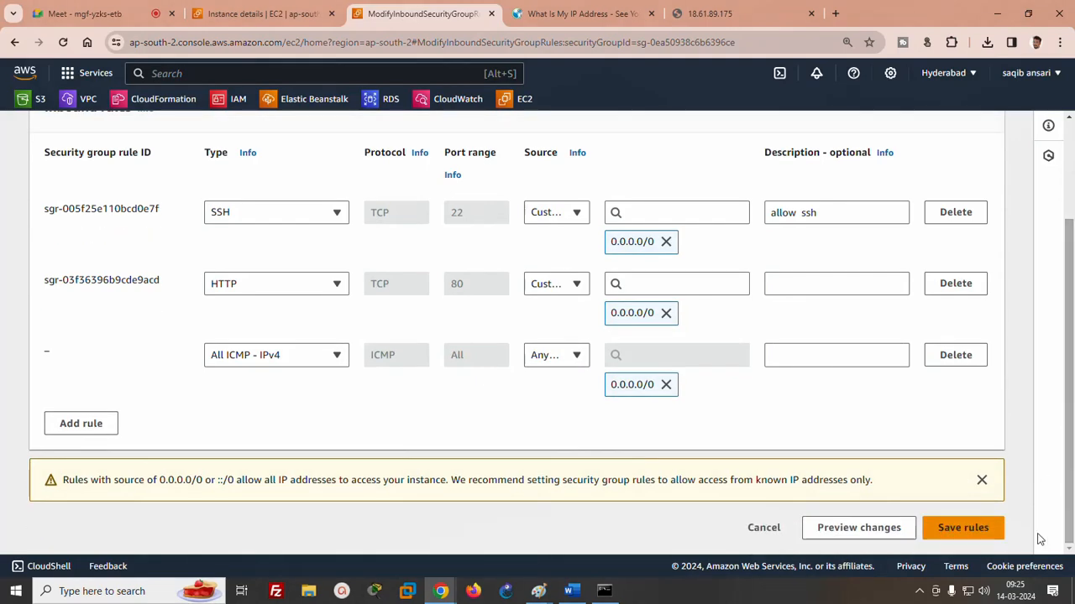
{"action": "left_click", "coordinate": [962, 526]}
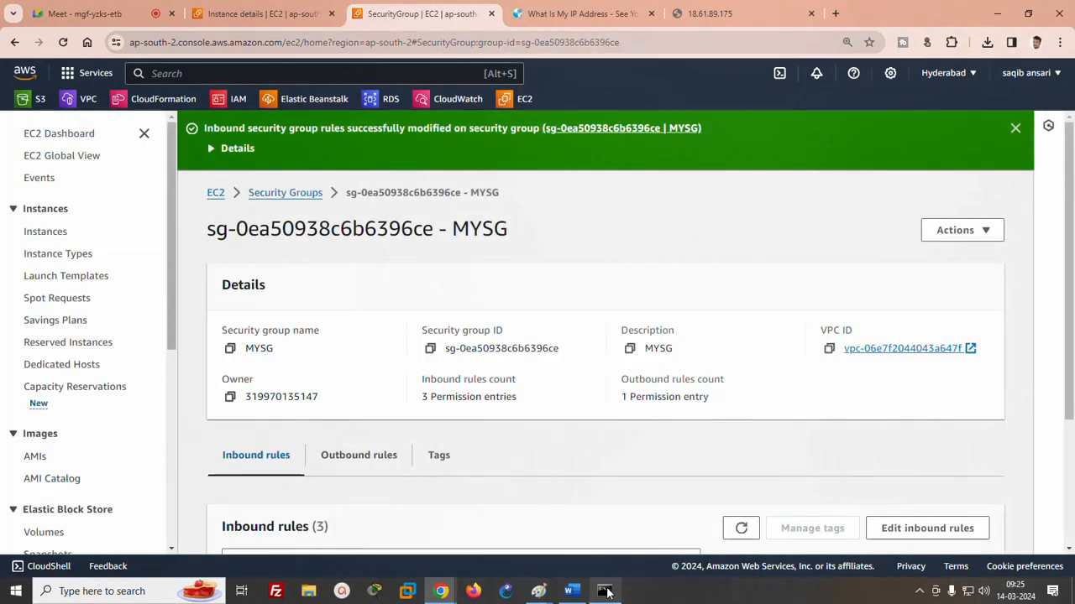
- Switch to the terminal, repeat the ping to 18.61.89.175 and minimize the terminal window
{"action": "left_click", "coordinate": [606, 590]}
{"action": "key", "text": "Up"}
{"action": "key", "text": "Return"}
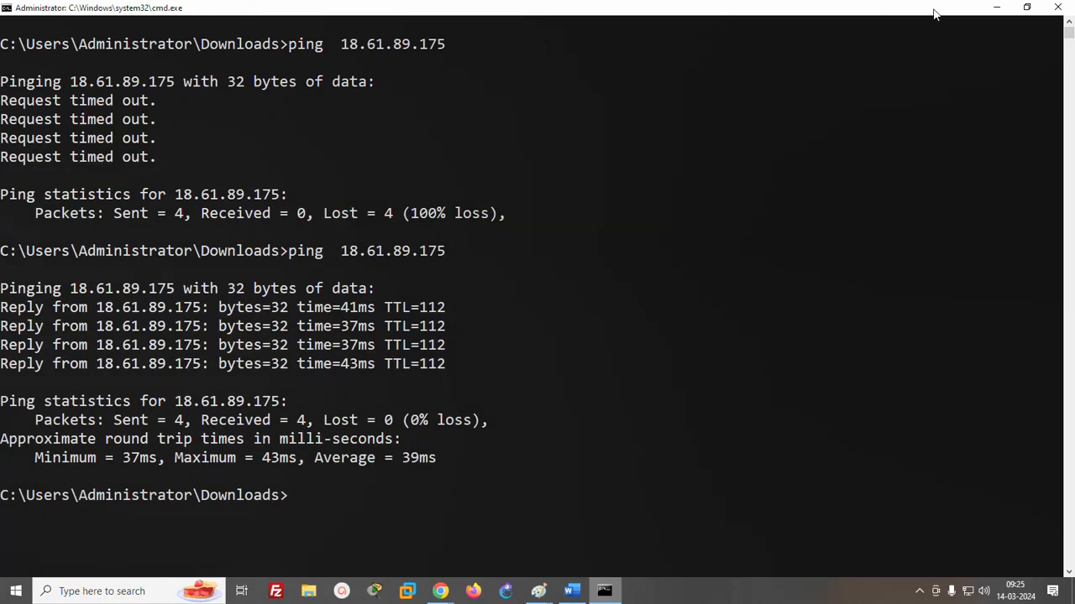
{"action": "left_click", "coordinate": [997, 7]}
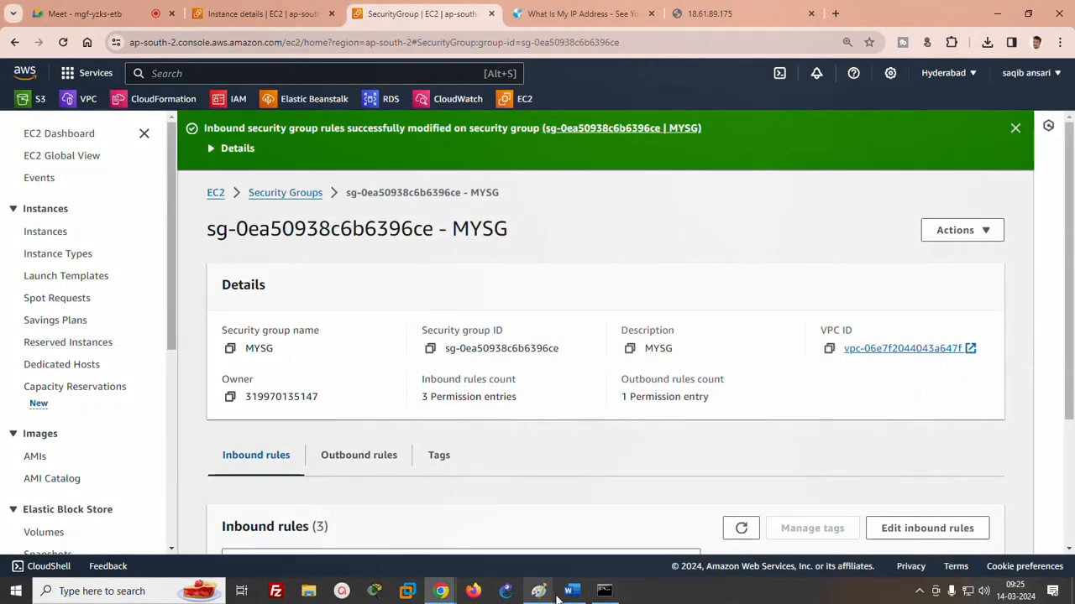
- In the Paint diagram, draw freehand lines linking the window and Linux boxes to the firewall bar and circle the Linux line's end
{"action": "mouse_move", "coordinate": [538, 591]}
{"action": "left_click", "coordinate": [598, 561]}
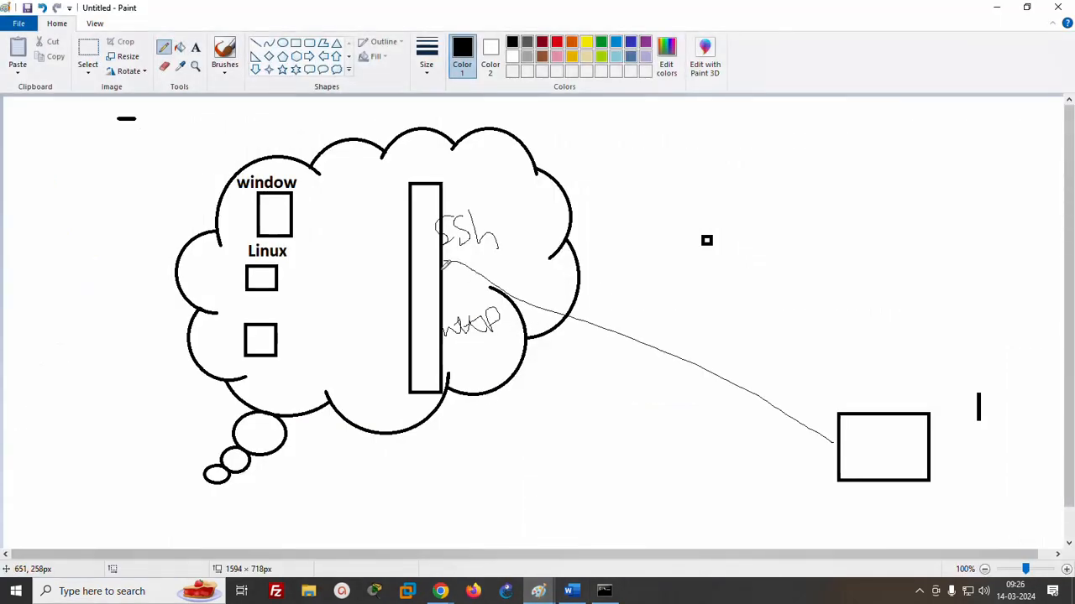
{"action": "left_click_drag", "start_coordinate": [403, 240], "coordinate": [298, 219]}
{"action": "left_click_drag", "start_coordinate": [280, 277], "coordinate": [406, 293]}
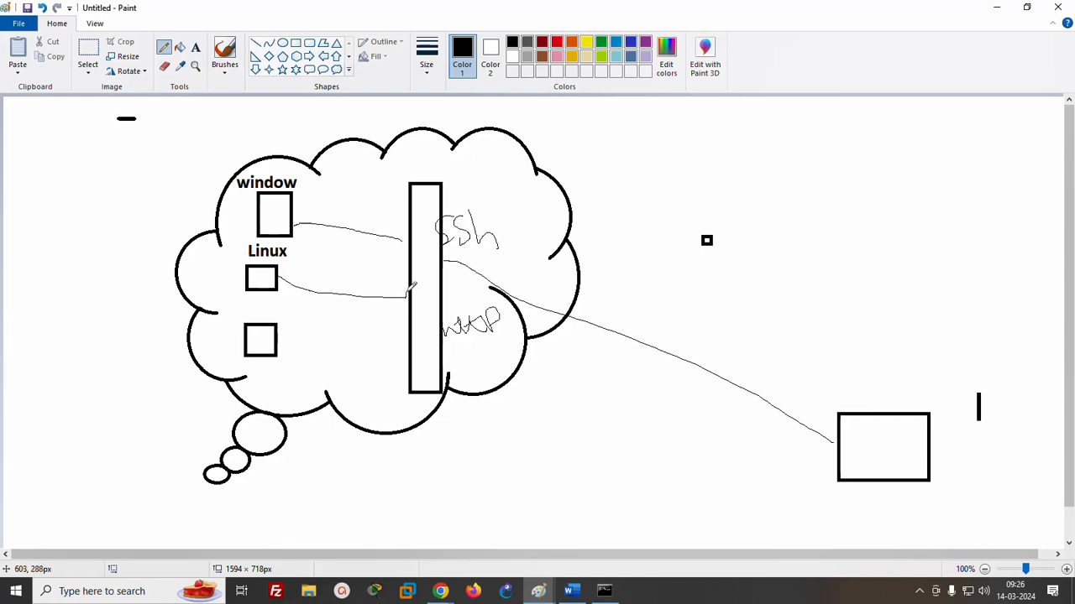
{"action": "mouse_move", "coordinate": [410, 287]}
{"action": "left_mouse_down"}
{"action": "mouse_move", "coordinate": [413, 311]}
{"action": "mouse_move", "coordinate": [407, 288]}
{"action": "left_mouse_up"}
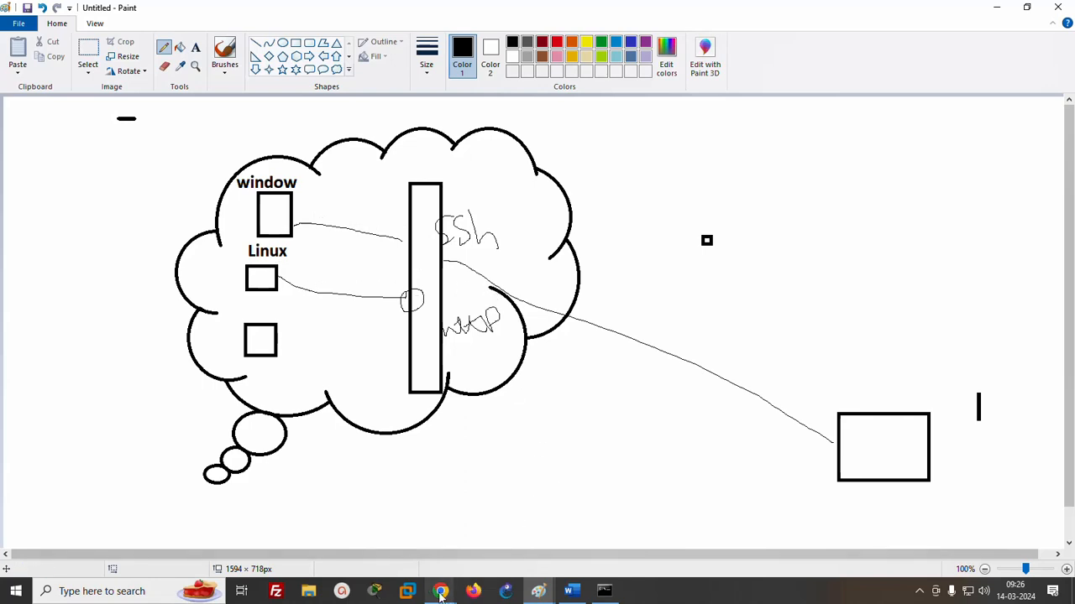
- Return to the AWS console, delete MYSG's All traffic outbound rule and save the outbound rules
{"action": "mouse_move", "coordinate": [441, 593]}
{"action": "left_click", "coordinate": [352, 551]}
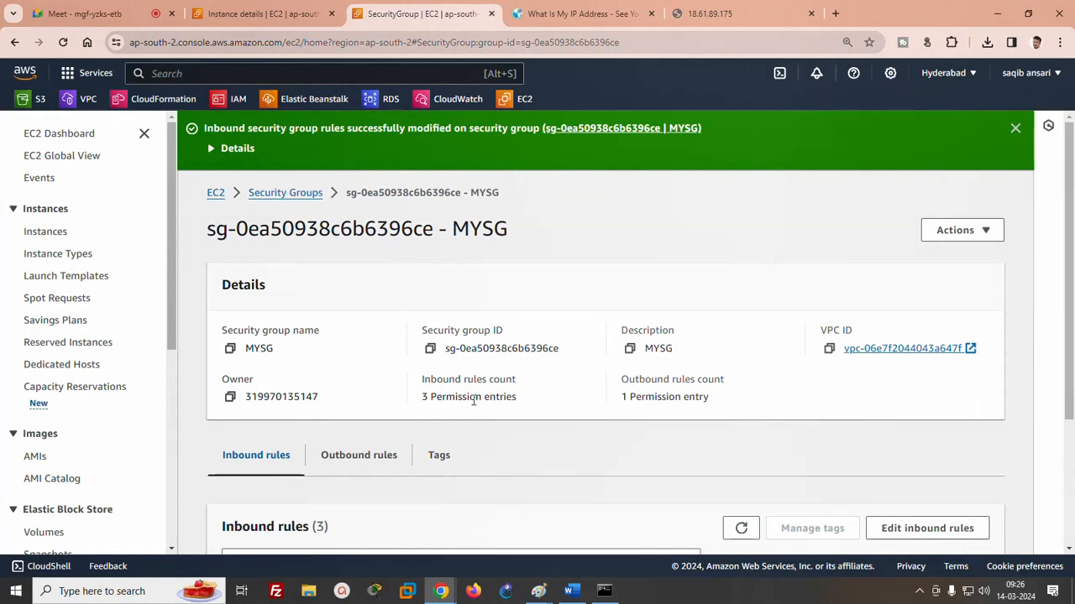
{"action": "scroll", "coordinate": [1070, 315], "scroll_direction": "down", "scroll_amount": 2}
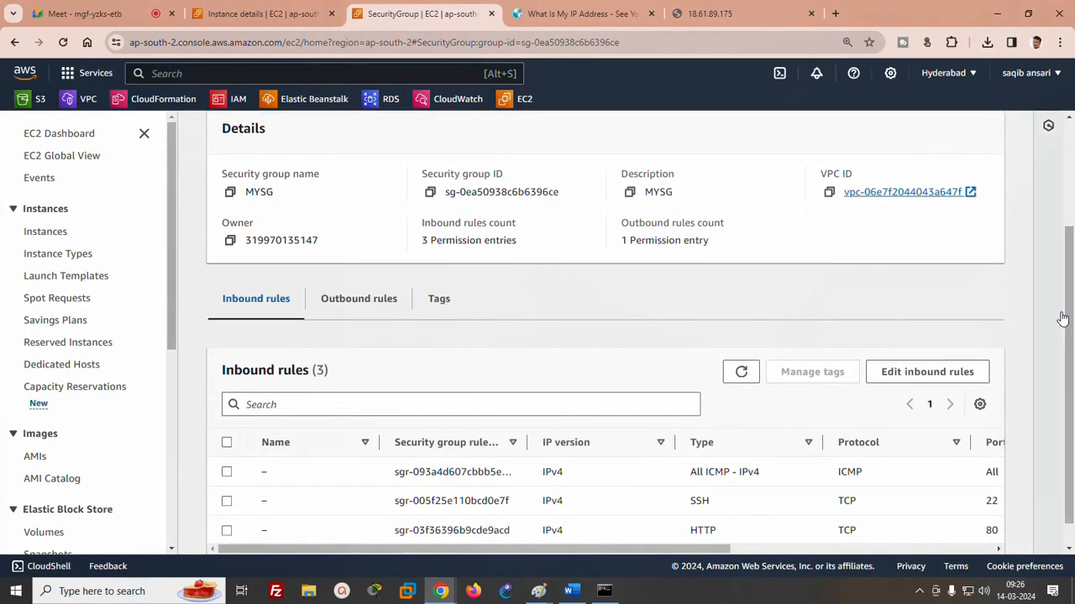
{"action": "left_click", "coordinate": [319, 306]}
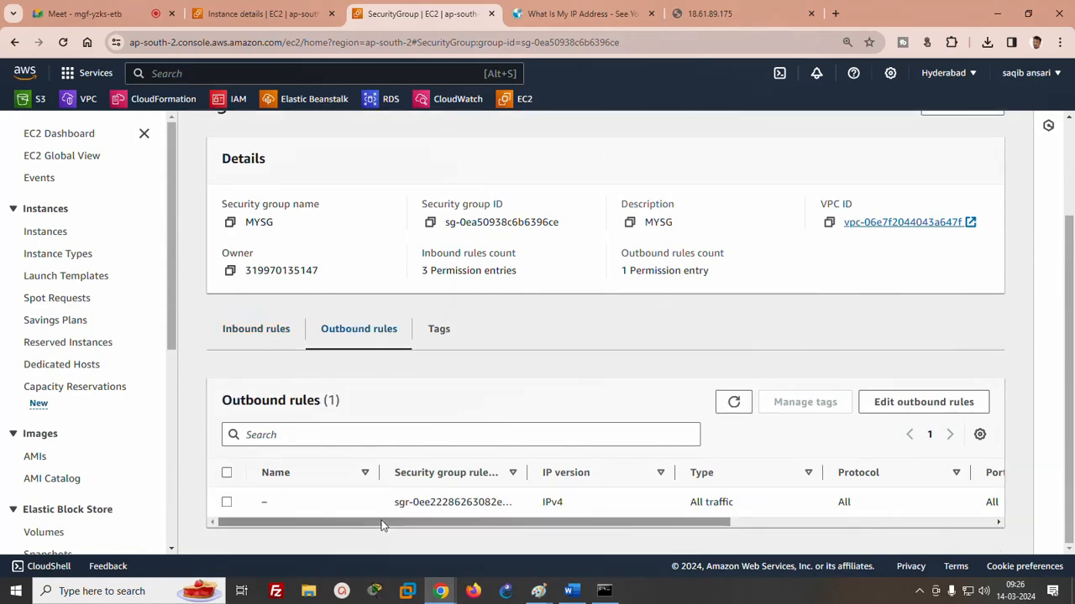
{"action": "left_click", "coordinate": [933, 406]}
{"action": "left_click", "coordinate": [965, 345]}
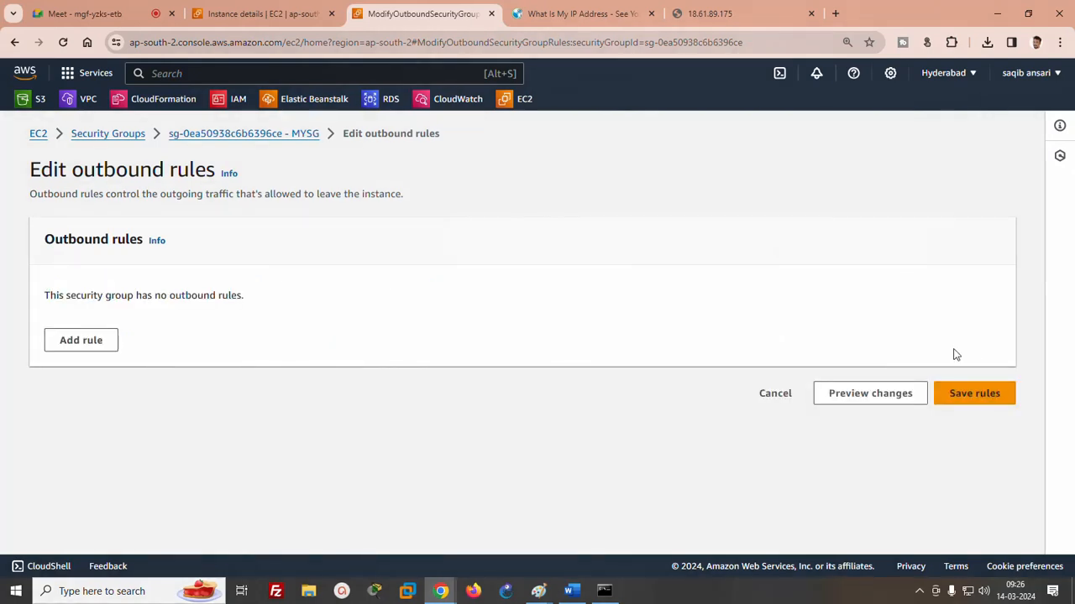
{"action": "left_click", "coordinate": [973, 402]}
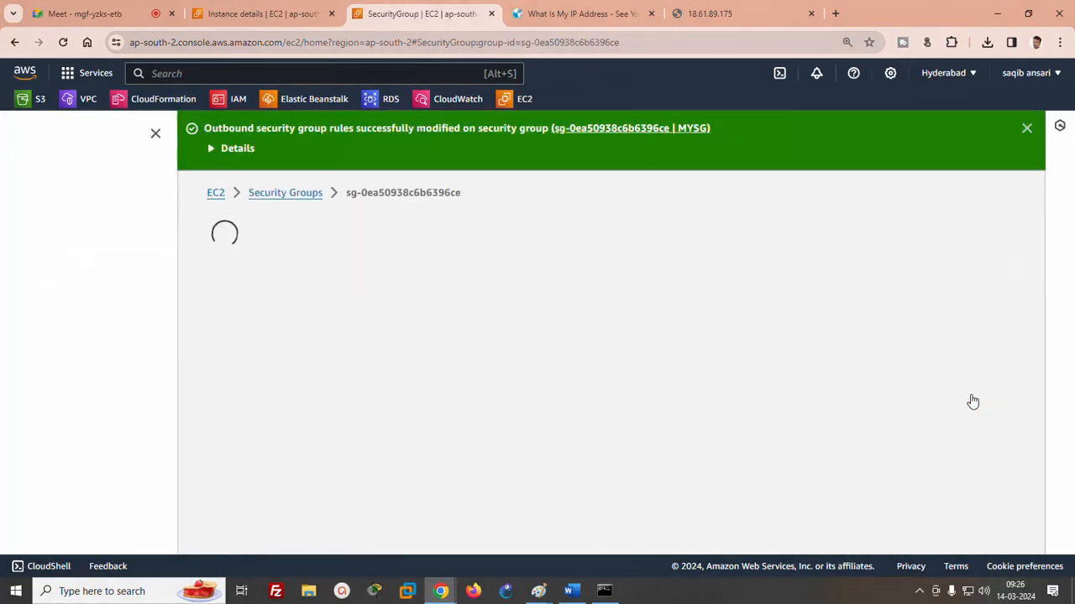
- Look back at the Paint diagram and check MYSG's outbound rules list in the AWS console
{"action": "left_click", "coordinate": [995, 13]}
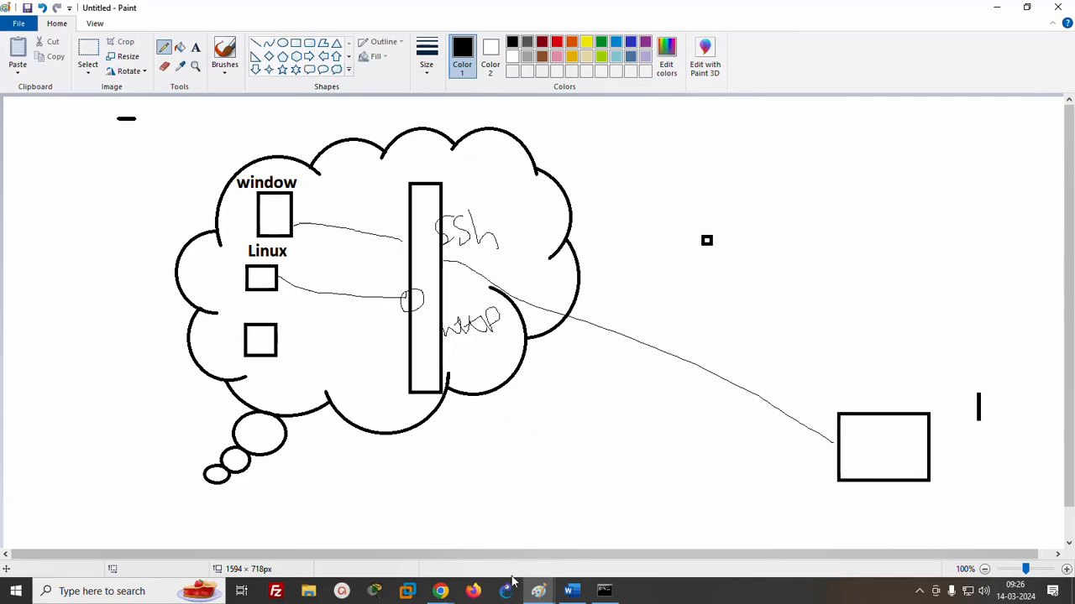
{"action": "left_click", "coordinate": [434, 592]}
{"action": "left_click", "coordinate": [424, 538]}
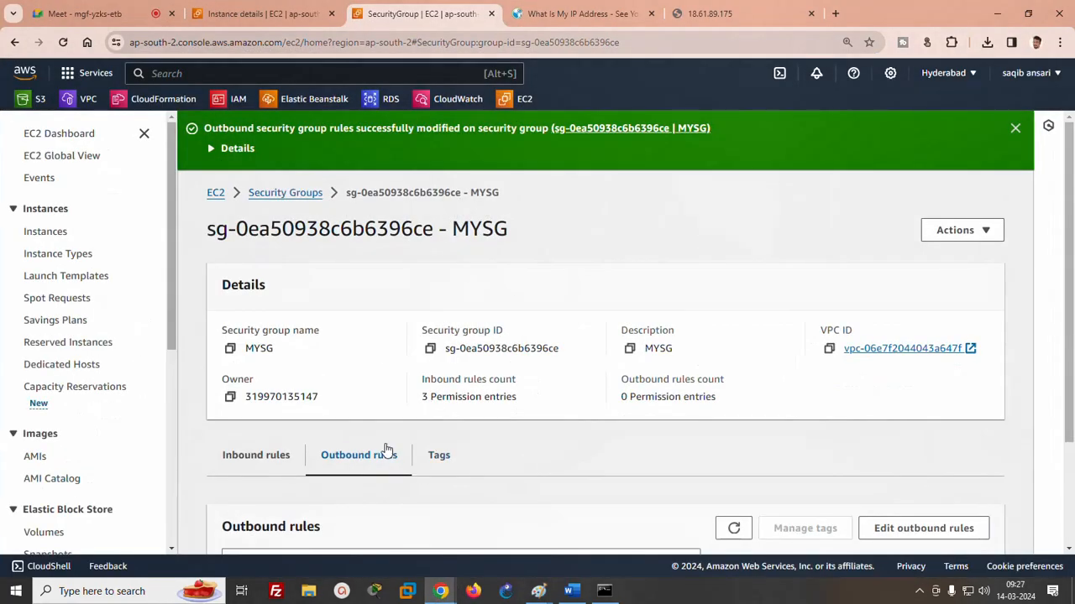
{"action": "scroll", "coordinate": [522, 470], "scroll_direction": "down", "scroll_amount": 3}
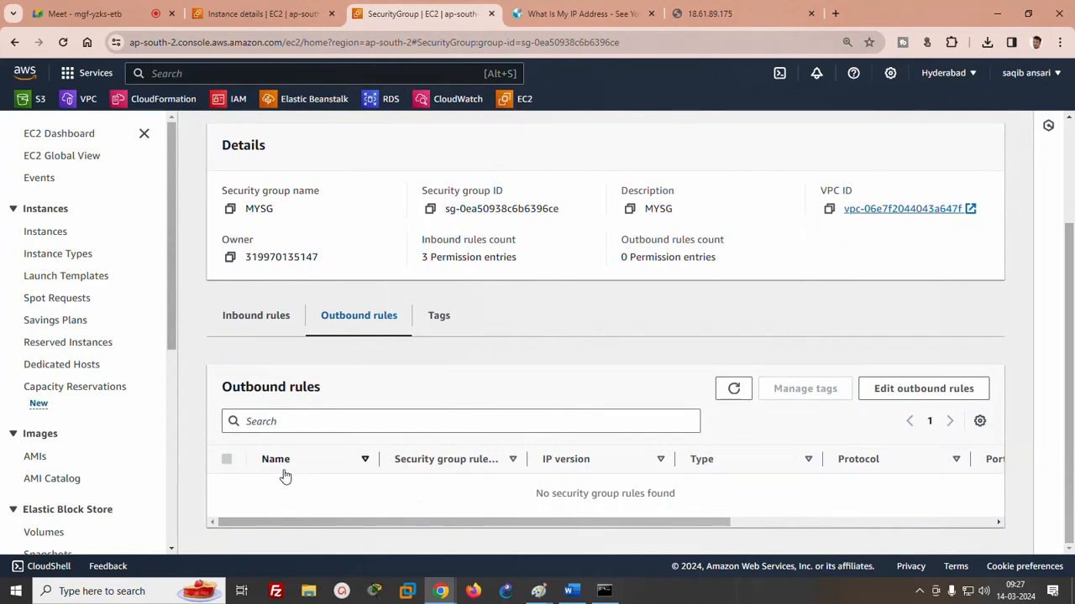
- Switch to the terminal and ping 18.61.89.175 again to test access without outbound rules
{"action": "left_click", "coordinate": [604, 591]}
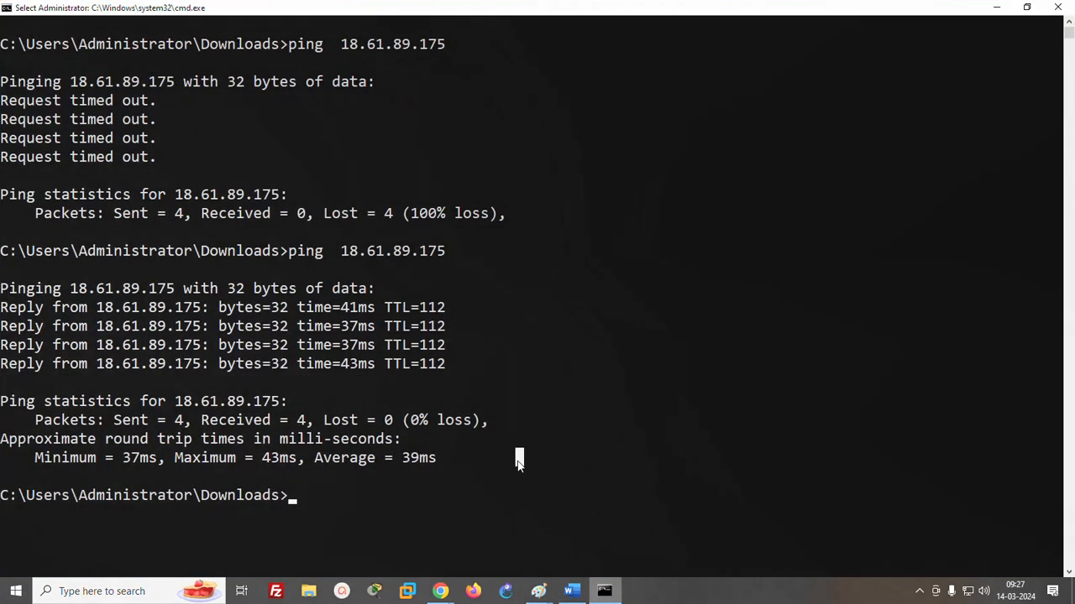
{"action": "key", "text": "Up"}
{"action": "key", "text": "Return"}
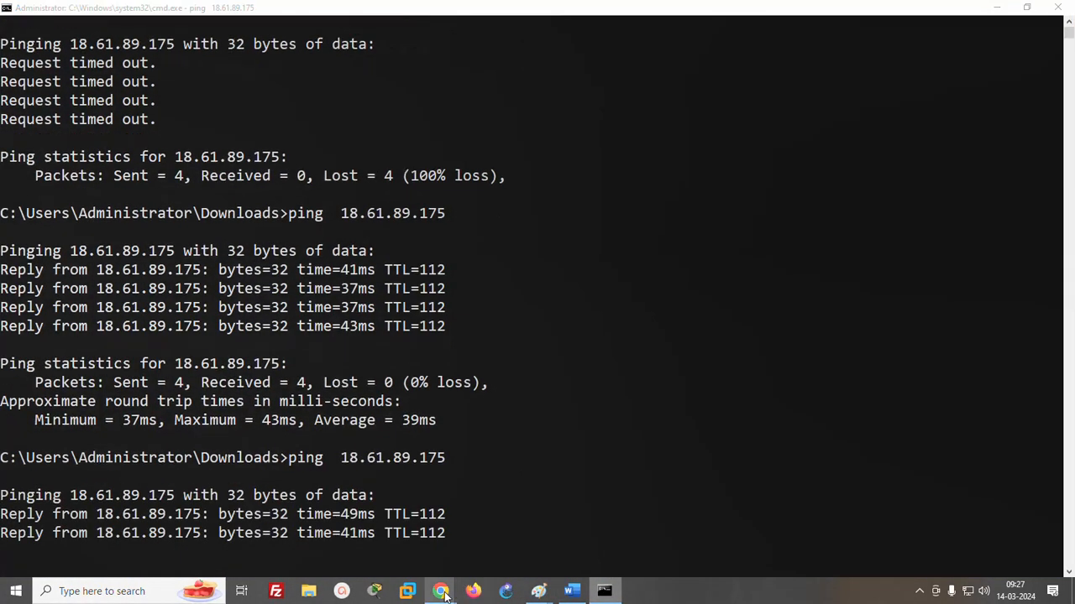
- Reload the web page at 18.61.89.175 in the browser to test HTTP access without outbound rules
{"action": "mouse_move", "coordinate": [439, 591]}
{"action": "left_click", "coordinate": [393, 539]}
{"action": "left_click", "coordinate": [689, 14]}
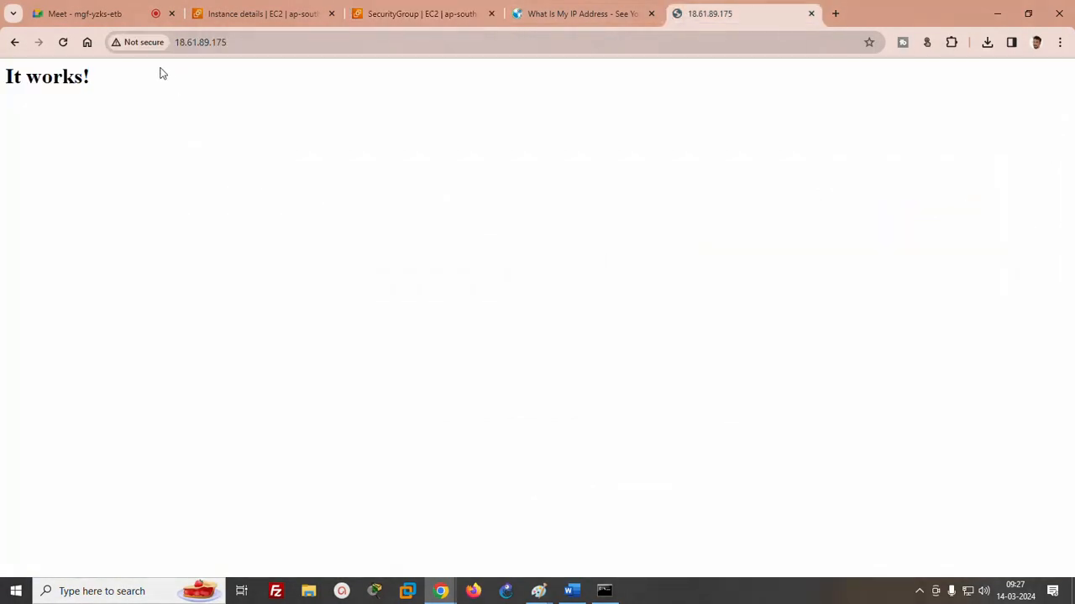
{"action": "left_click", "coordinate": [64, 44]}
- In the Word notes, add a double separator line below the security group heading and write "NACL = network access control list"
{"action": "left_click", "coordinate": [572, 591]}
{"action": "key", "text": "Return"}
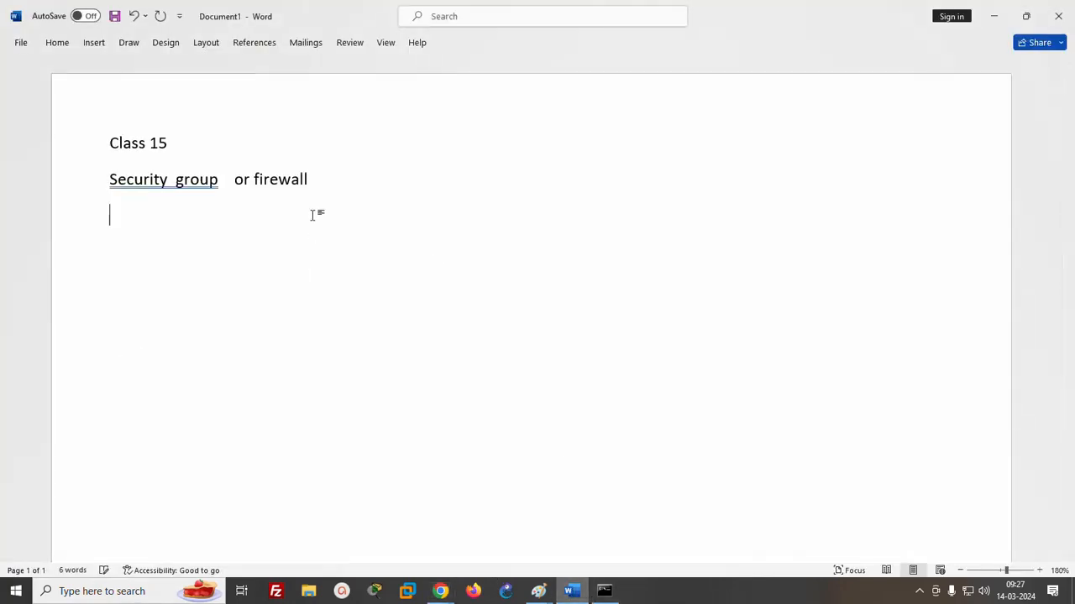
{"action": "type", "text": "======================"}
{"action": "key", "text": "Return"}
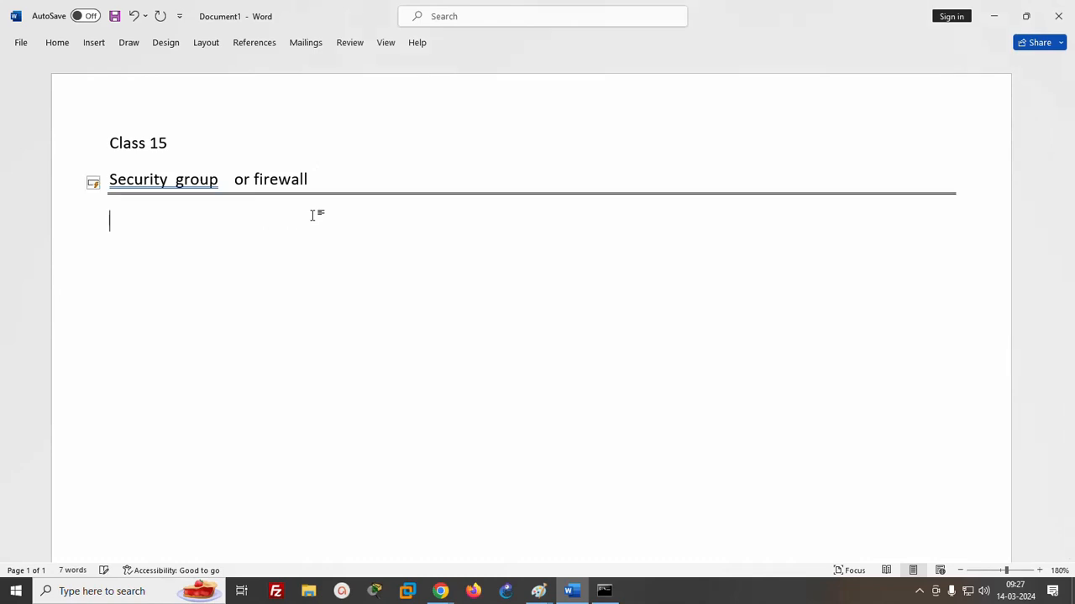
{"action": "type", "text": "NACL"}
{"action": "type", "text": "= network  acc"}
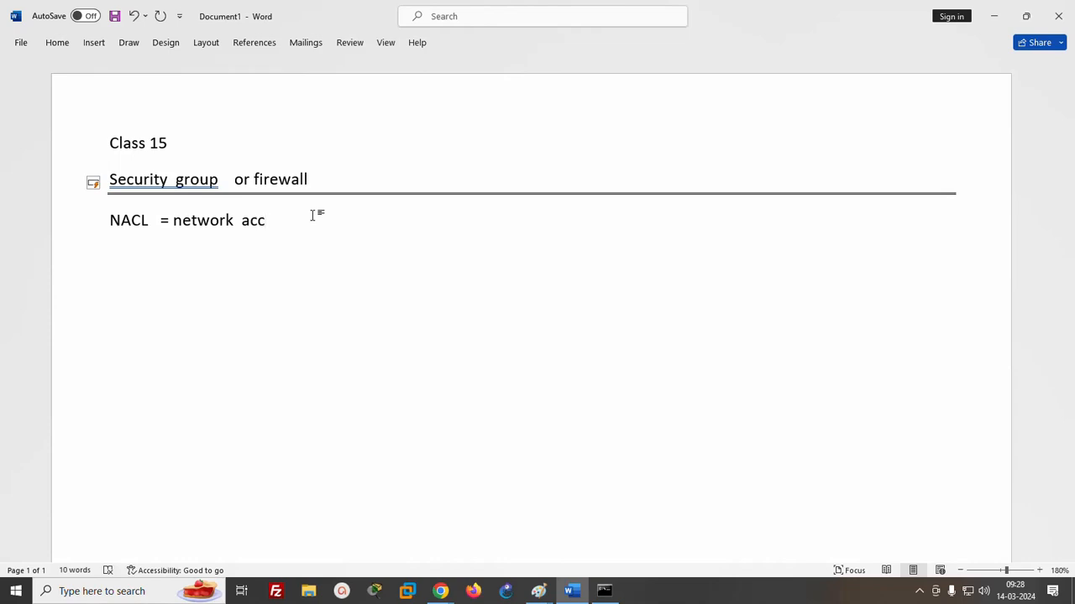
{"action": "type", "text": "ess control list"}
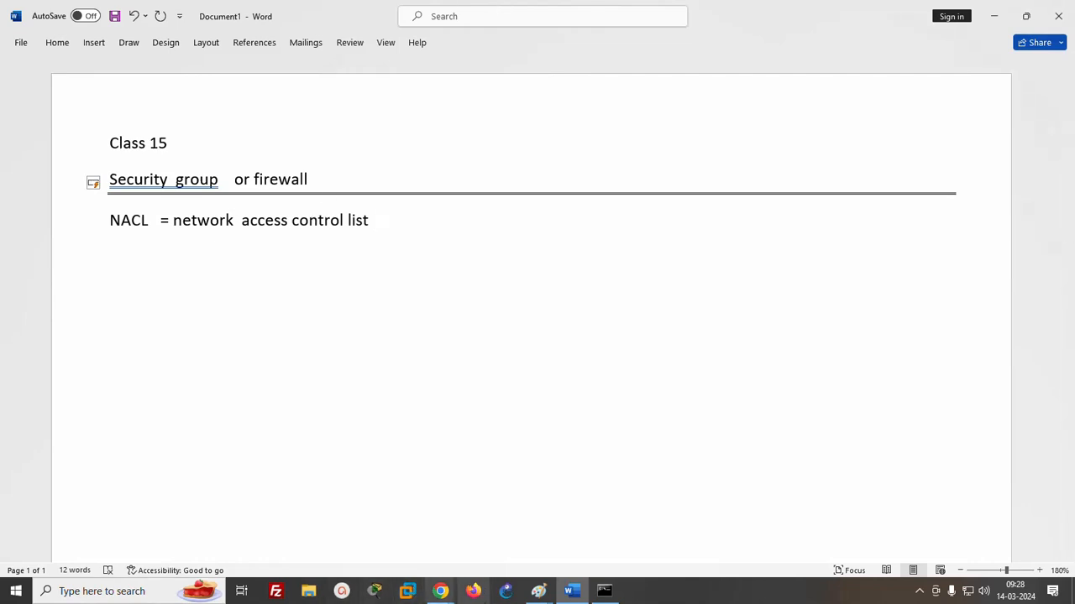
- Switch to the VPC diagram in Paint, draw a line to the connector between VPC and the first subnet, and label it "NACL"
{"action": "left_click", "coordinate": [534, 592]}
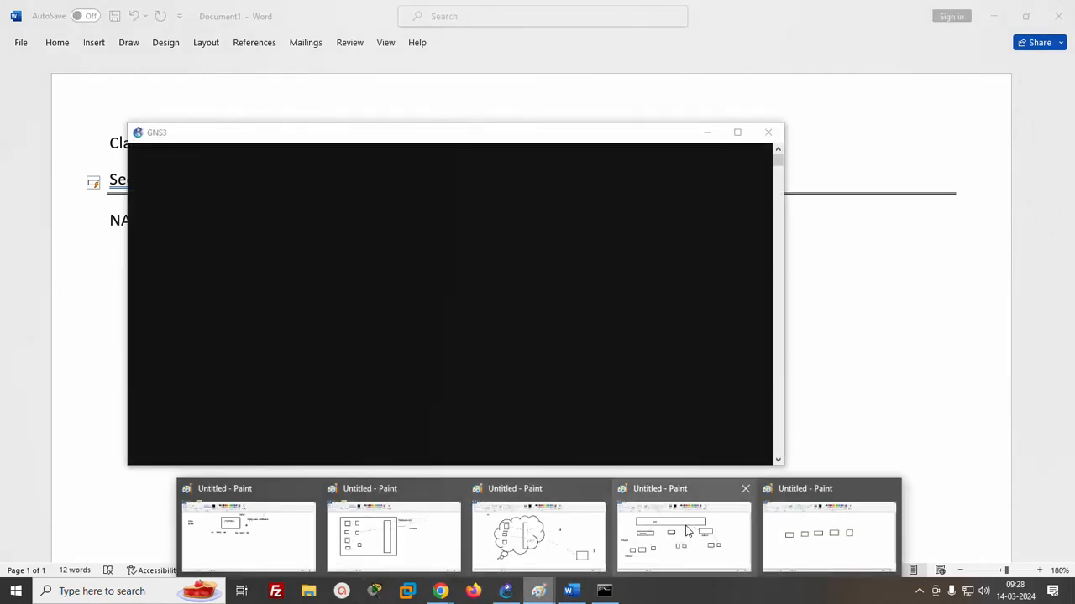
{"action": "left_click", "coordinate": [687, 531]}
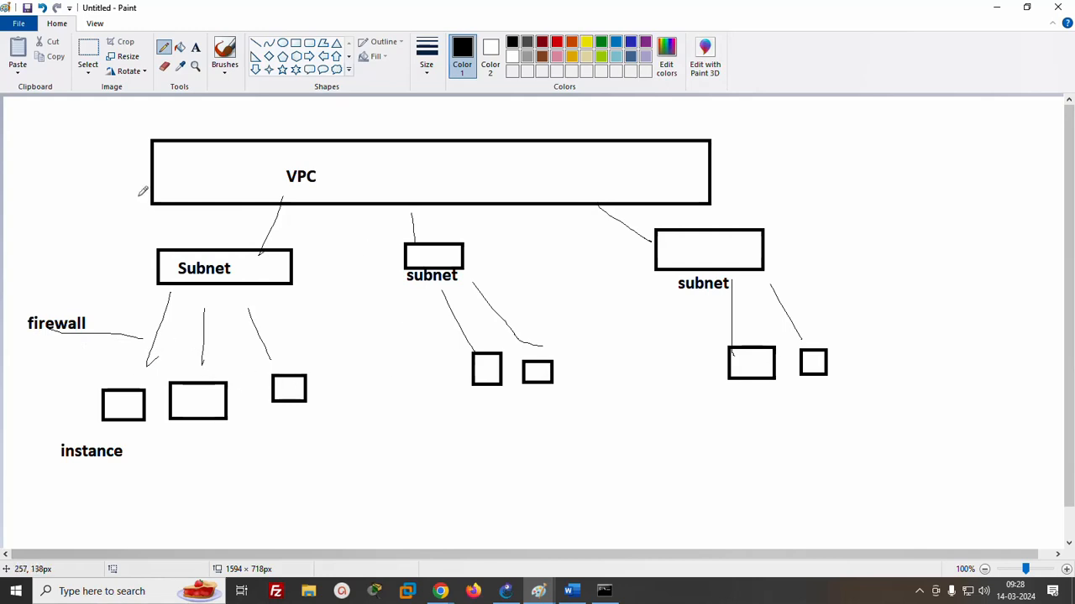
{"action": "left_click_drag", "start_coordinate": [68, 221], "coordinate": [272, 225]}
{"action": "left_click", "coordinate": [195, 47]}
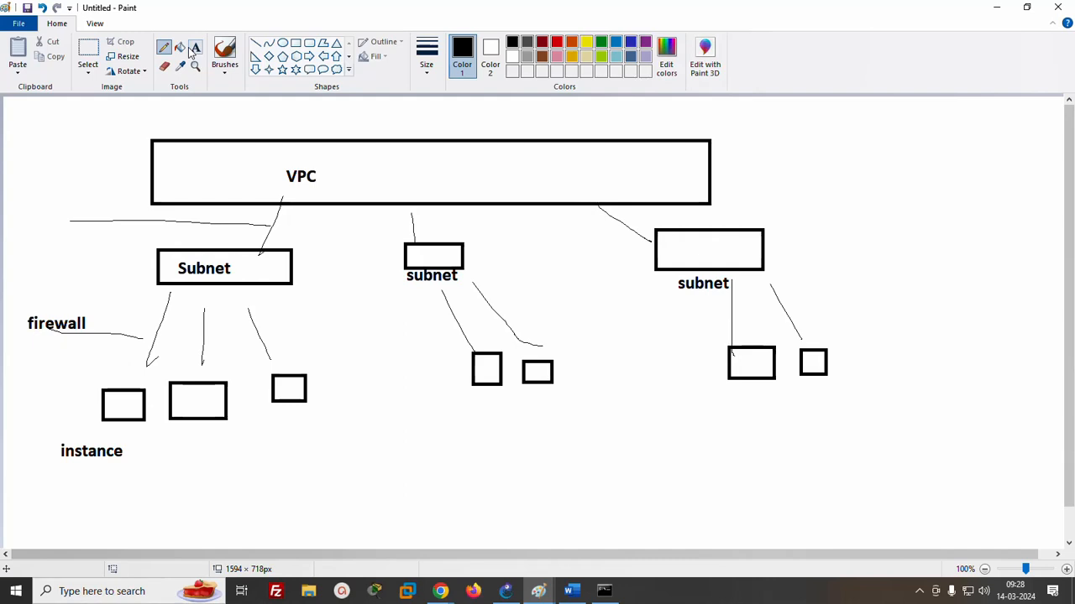
{"action": "left_click", "coordinate": [29, 194]}
{"action": "type", "text": "NACL"}
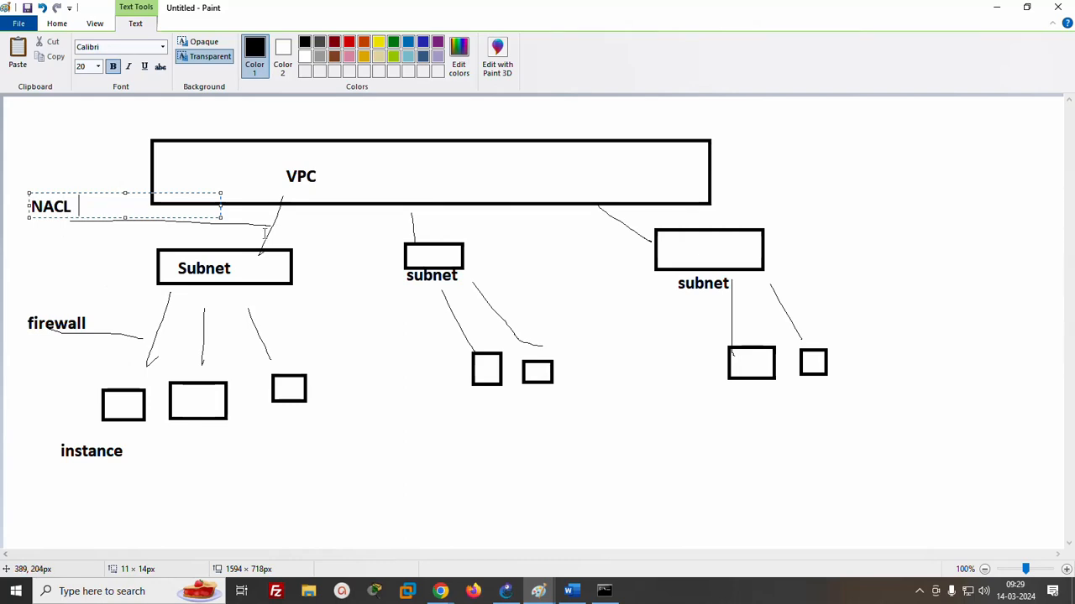
{"action": "left_click", "coordinate": [108, 160]}
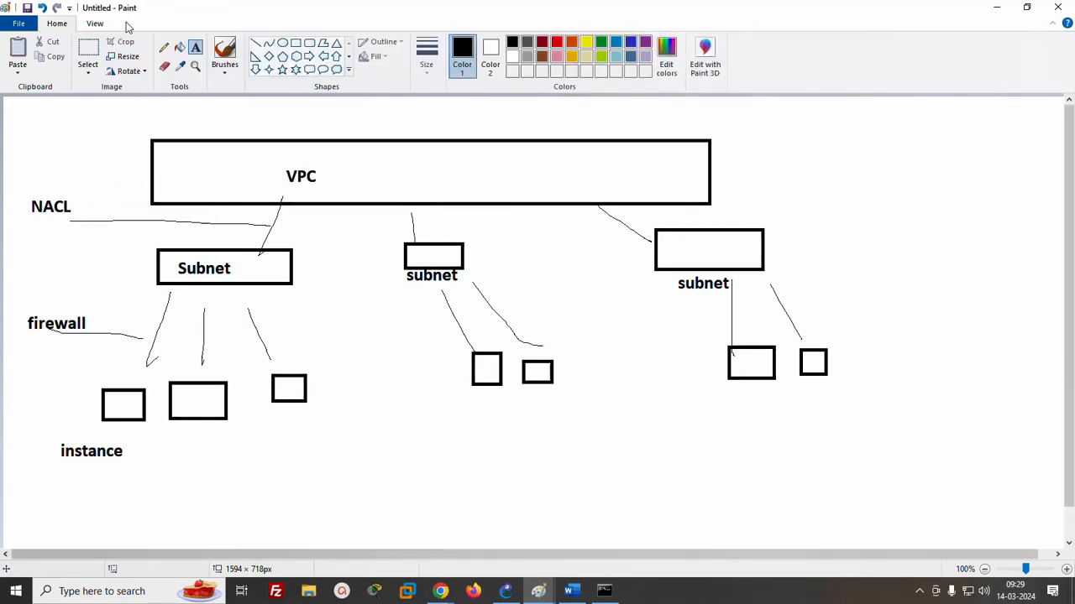
- Draw freehand lines above and below the NACL label for its two traffic directions, and close the GNS3 window
{"action": "left_click", "coordinate": [164, 47]}
{"action": "left_click_drag", "start_coordinate": [109, 141], "coordinate": [72, 202]}
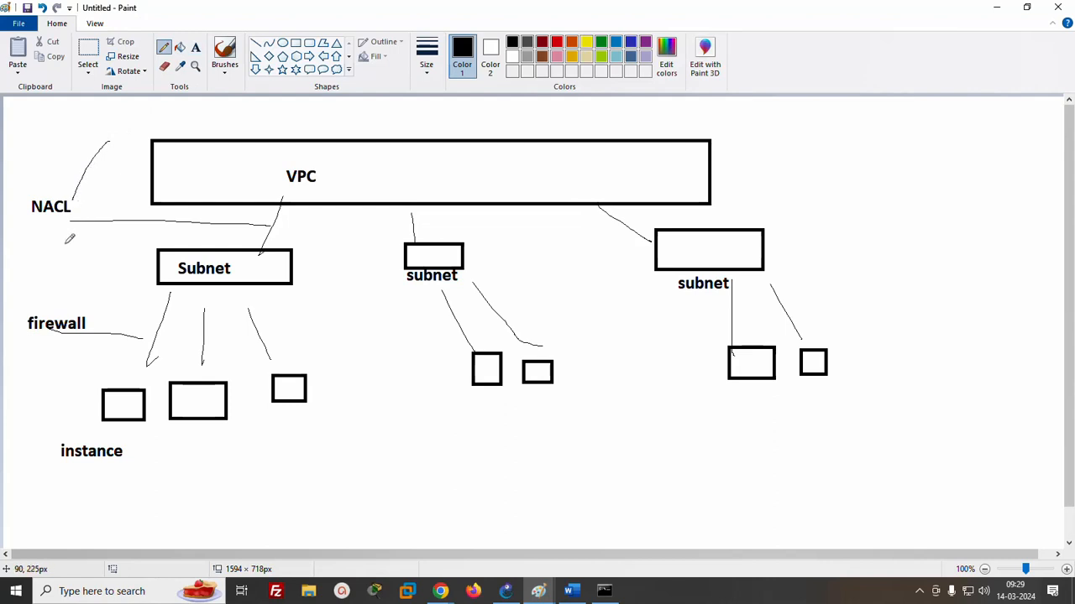
{"action": "left_click_drag", "start_coordinate": [30, 275], "coordinate": [60, 220]}
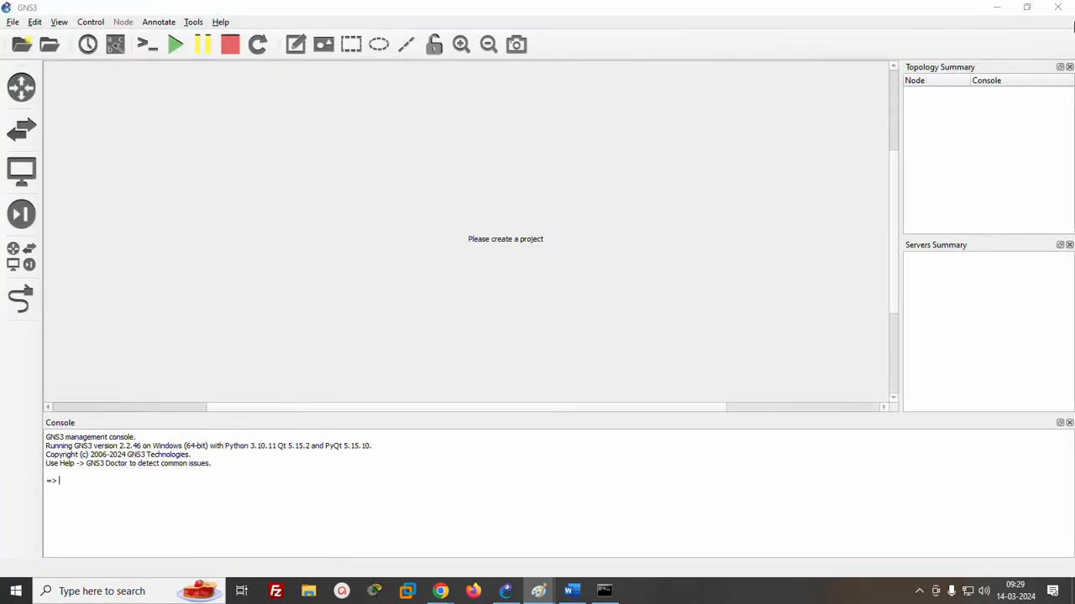
{"action": "left_click", "coordinate": [1057, 6]}
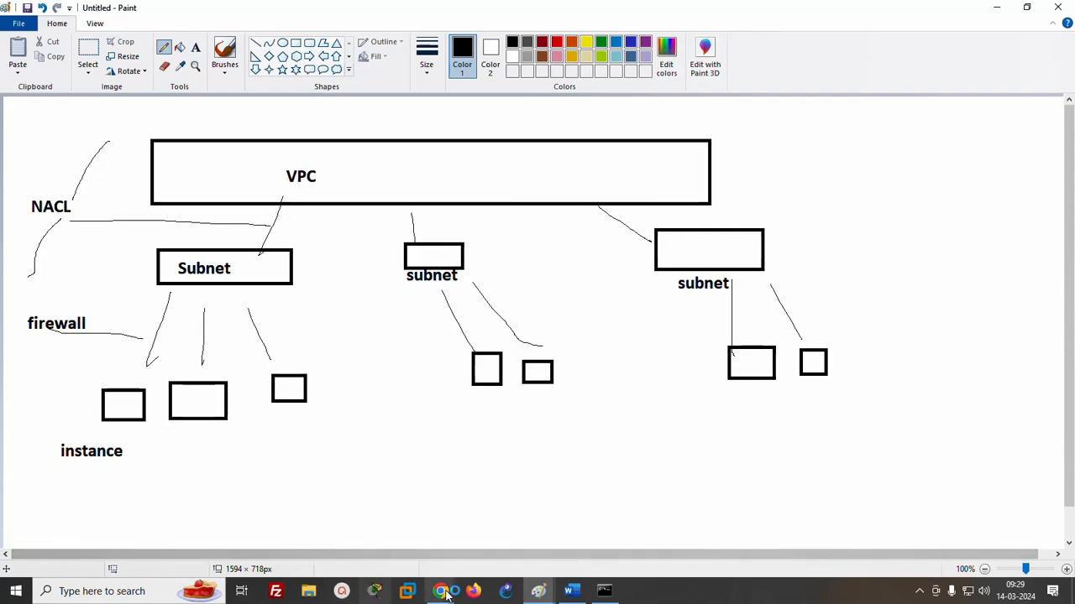
- Switch to the AWS console in Chrome, search for "vpc" and open the VPC service
{"action": "mouse_move", "coordinate": [440, 591]}
{"action": "left_click", "coordinate": [371, 549]}
{"action": "left_click", "coordinate": [210, 19]}
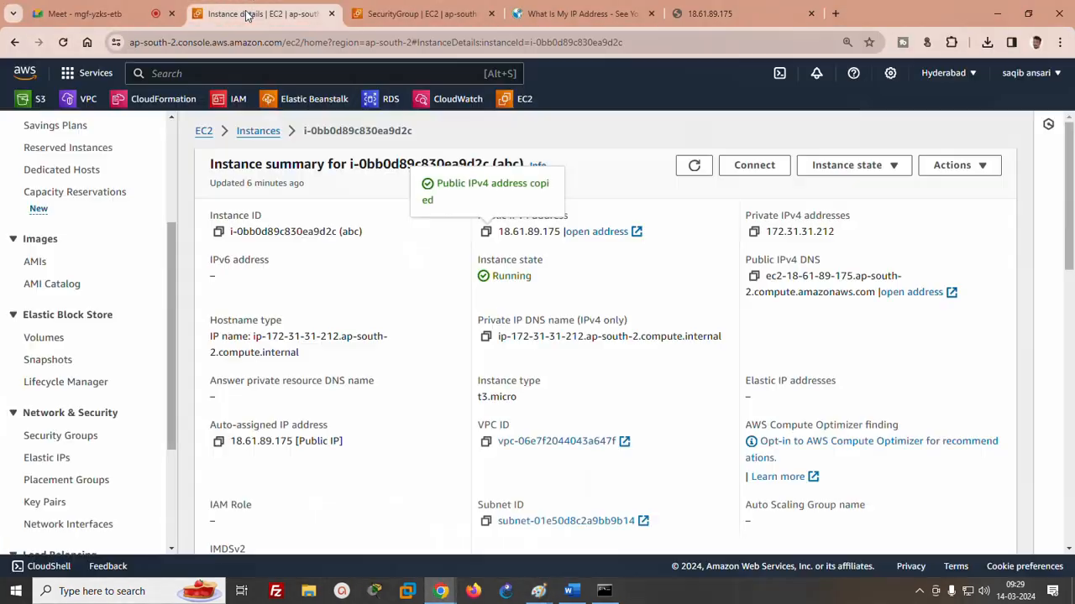
{"action": "left_click", "coordinate": [374, 15]}
{"action": "left_click", "coordinate": [377, 75]}
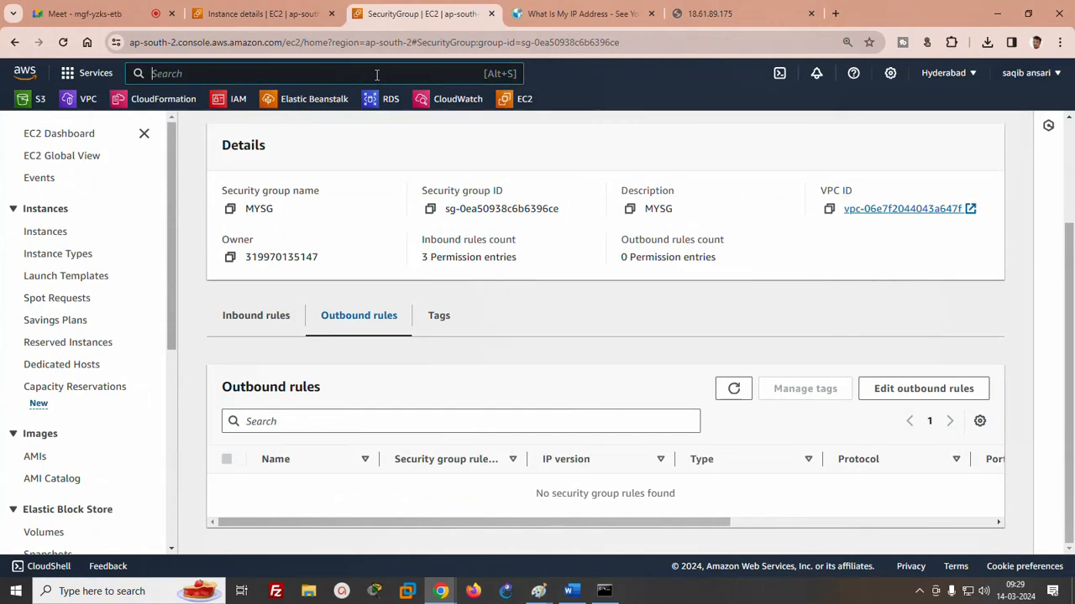
{"action": "type", "text": "vpc"}
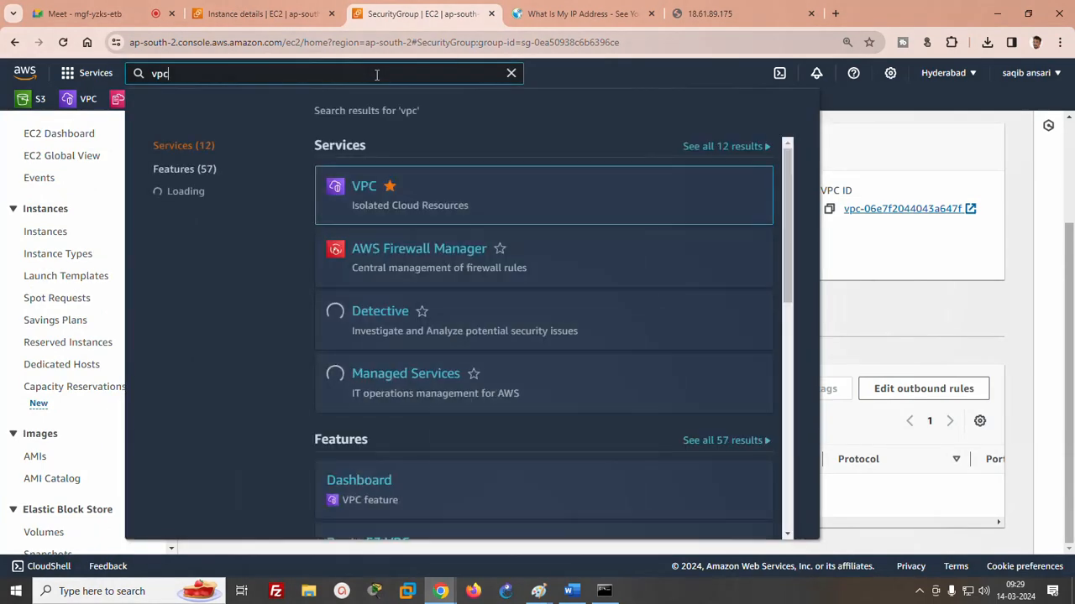
{"action": "left_click", "coordinate": [363, 191]}
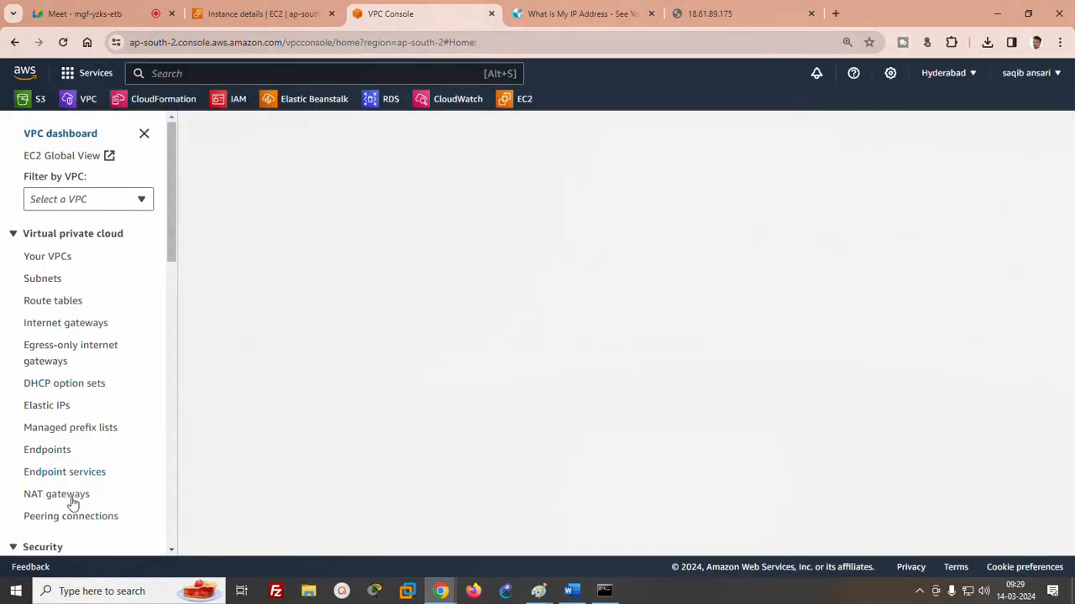
- Show the network ACLs and open the details of the default network ACL
{"action": "left_click_drag", "start_coordinate": [167, 188], "coordinate": [176, 249]}
{"action": "left_click", "coordinate": [54, 383]}
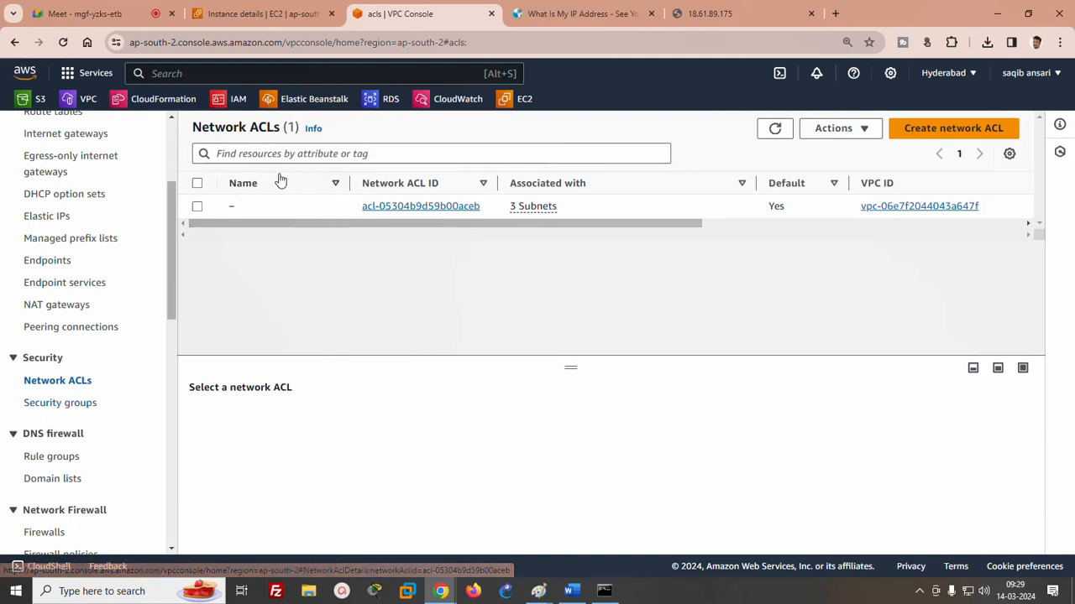
{"action": "left_click", "coordinate": [420, 207]}
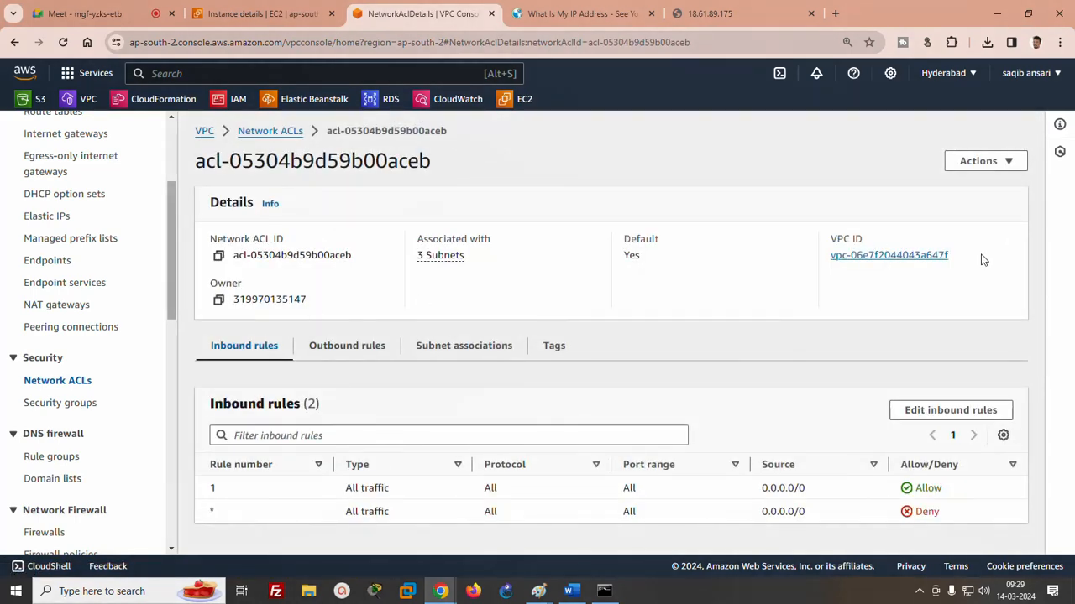
- Examine the default network ACL's inbound rules in the editor without changing them, and open its outbound rules for editing
{"action": "left_click", "coordinate": [932, 417]}
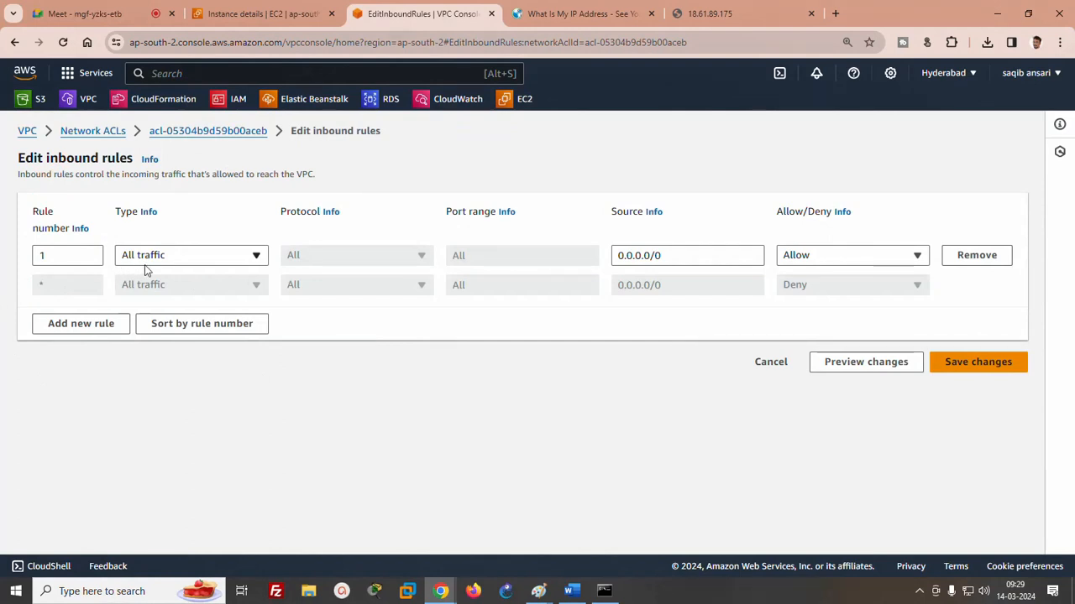
{"action": "left_click", "coordinate": [983, 361]}
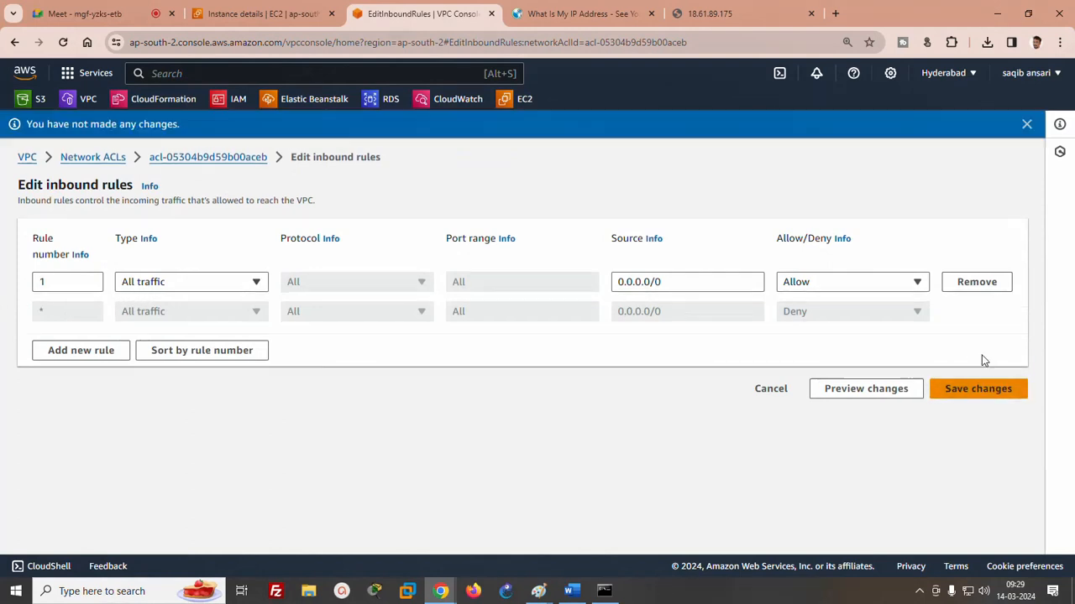
{"action": "left_click", "coordinate": [771, 390]}
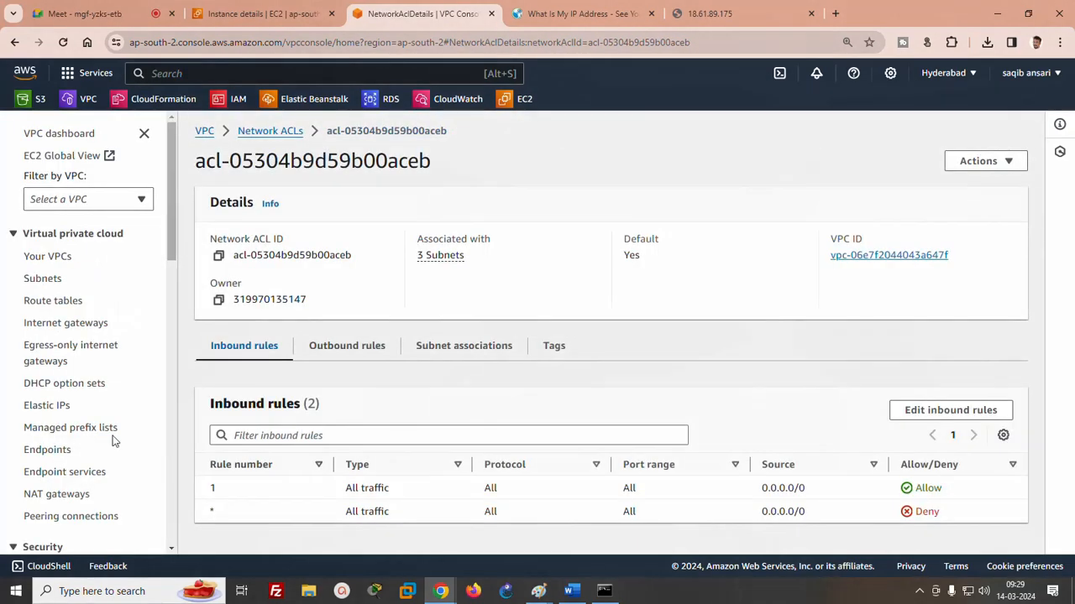
{"action": "left_click", "coordinate": [344, 355]}
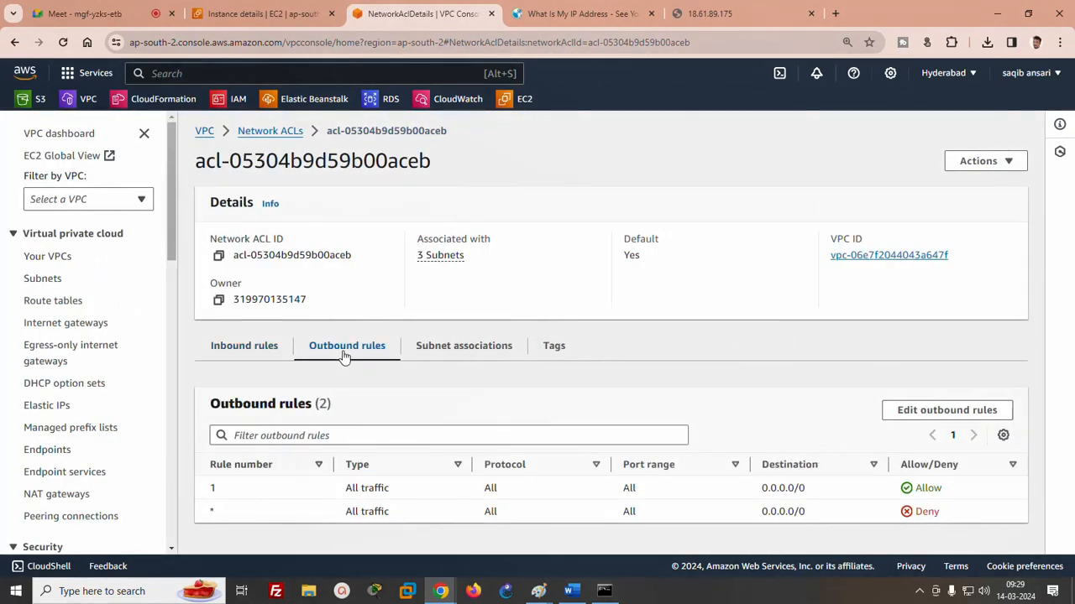
{"action": "left_click", "coordinate": [899, 410]}
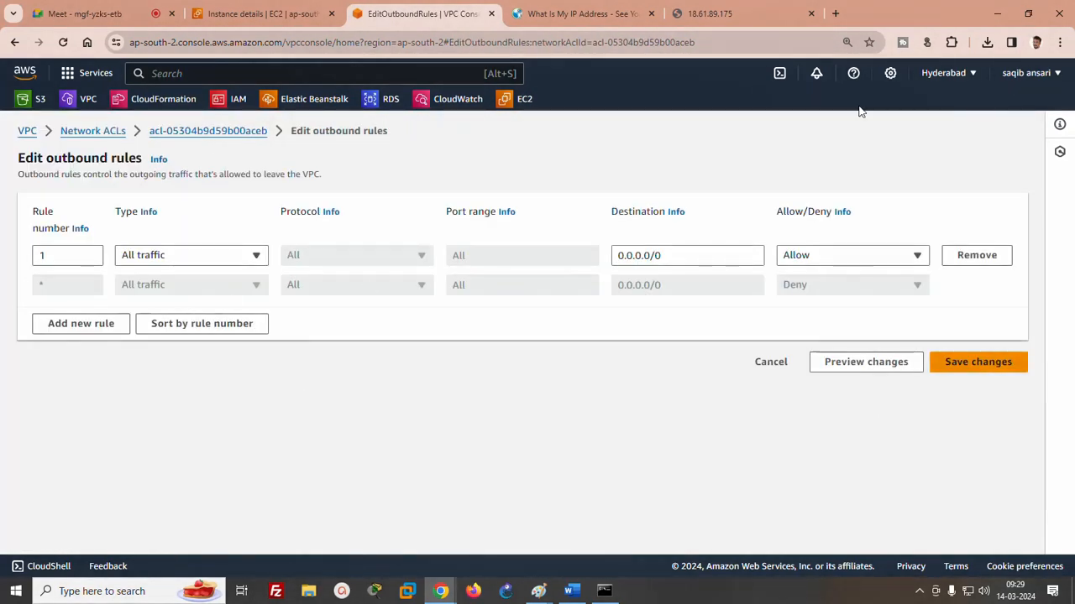
- Return to the Paint diagram, sketch an outside box with a curved line to the VPC, and link firewall to the first instance
{"action": "left_click", "coordinate": [996, 14]}
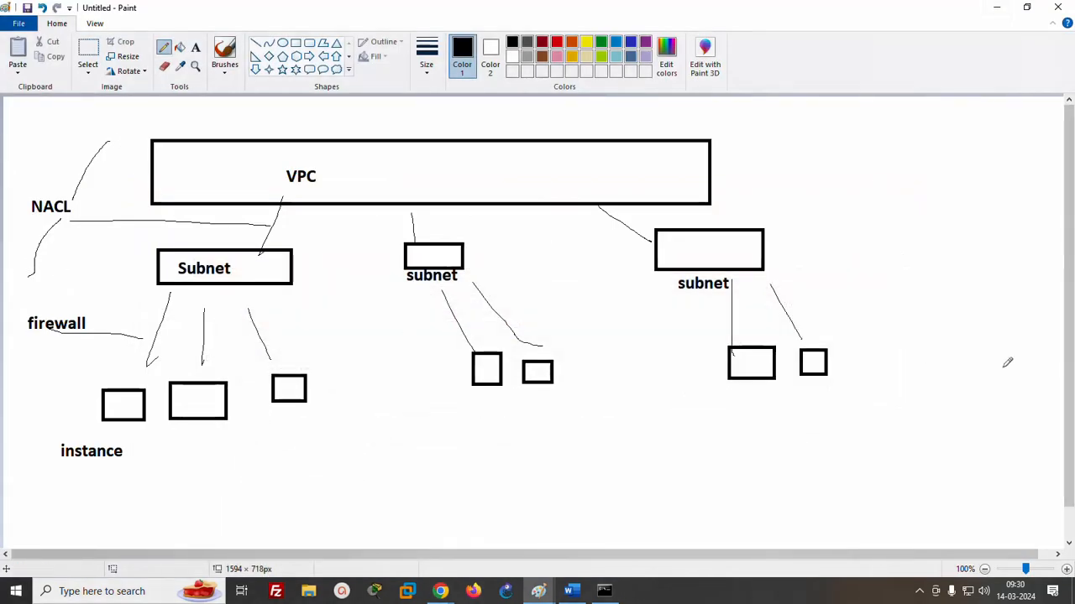
{"action": "mouse_move", "coordinate": [1009, 352]}
{"action": "left_mouse_down"}
{"action": "mouse_move", "coordinate": [1054, 344]}
{"action": "mouse_move", "coordinate": [1011, 348]}
{"action": "mouse_move", "coordinate": [789, 106]}
{"action": "mouse_move", "coordinate": [629, 106]}
{"action": "mouse_move", "coordinate": [425, 139]}
{"action": "left_mouse_up"}
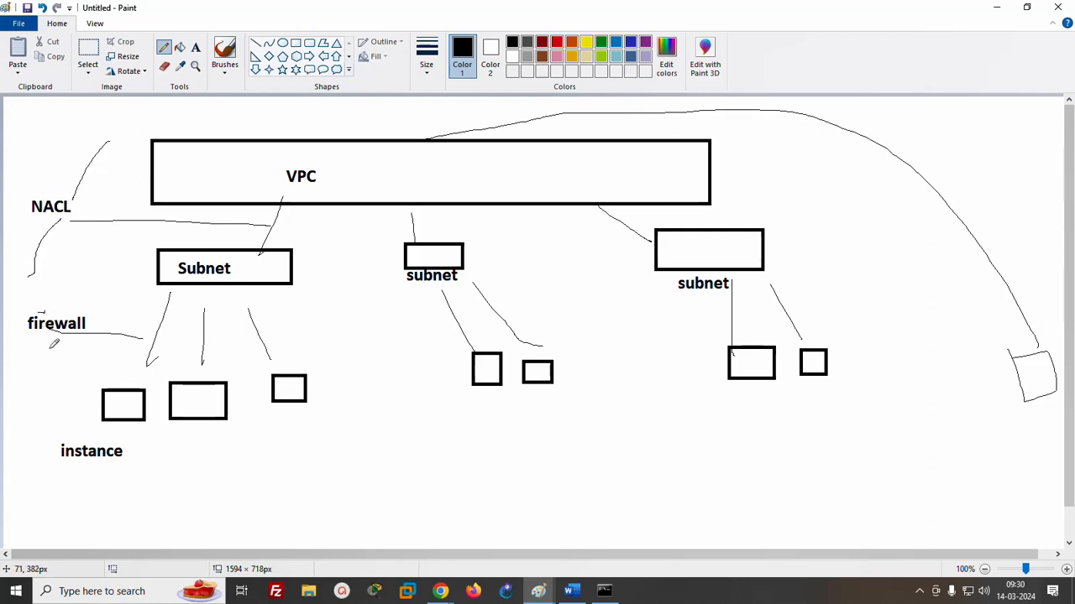
{"action": "left_click_drag", "start_coordinate": [50, 338], "coordinate": [87, 399]}
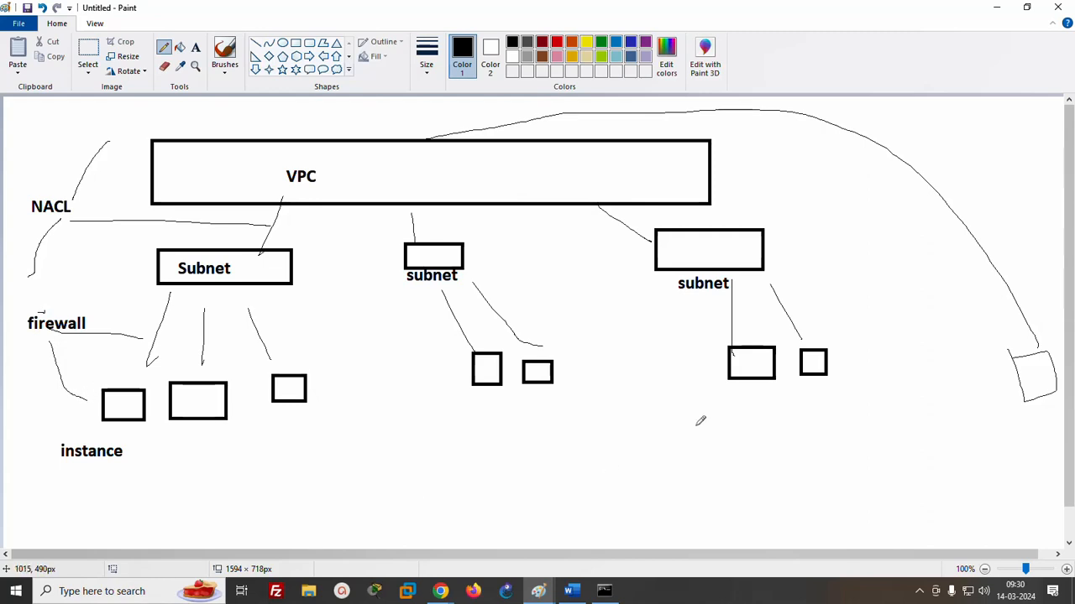
{"action": "key", "text": "super+r"}
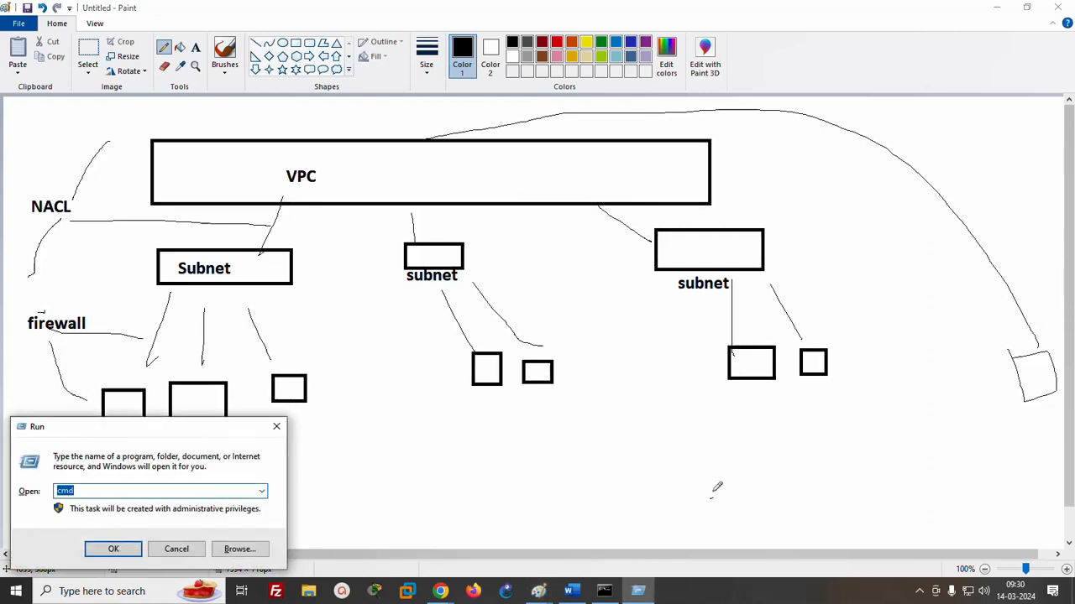
{"action": "key", "text": "Return"}
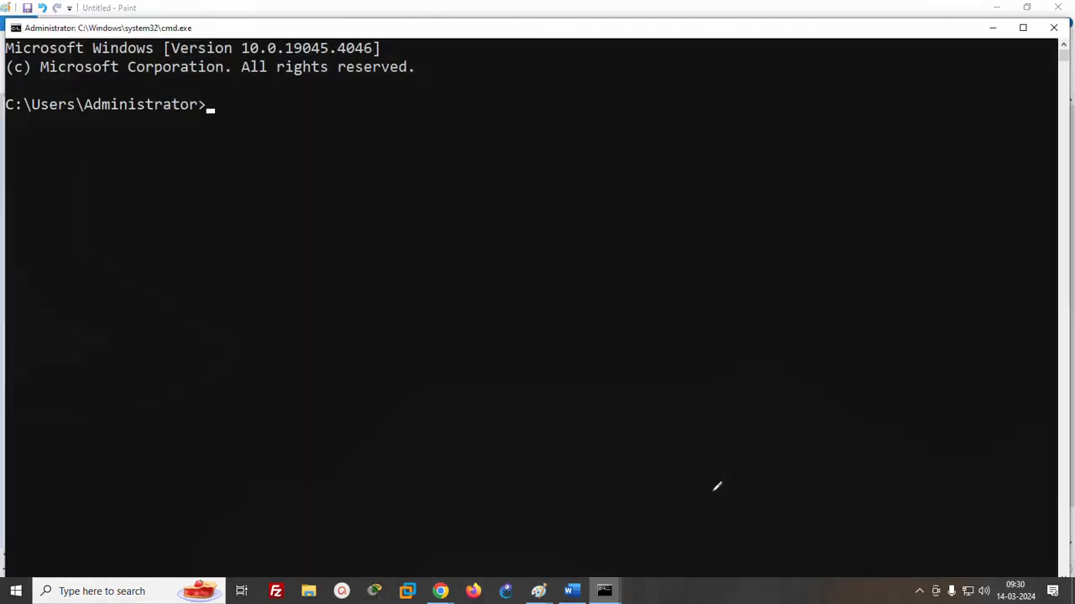
{"action": "left_click", "coordinate": [1054, 27]}
- Open a new blank Paint window from the Windows Run dialog
{"action": "key", "text": "super+r"}
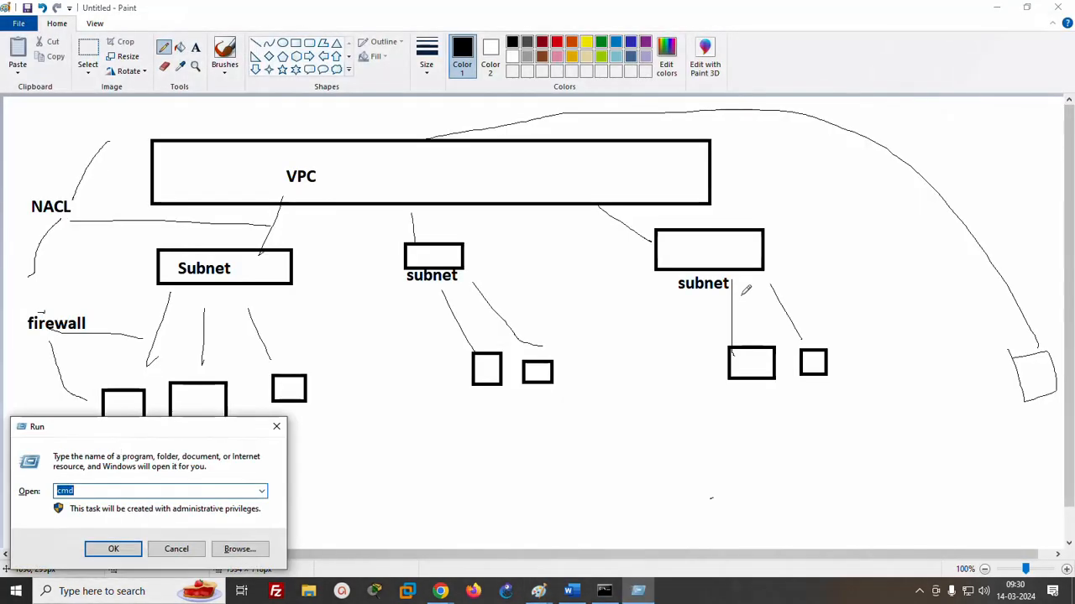
{"action": "type", "text": "msp"}
{"action": "key", "text": "Down"}
{"action": "key", "text": "Return"}
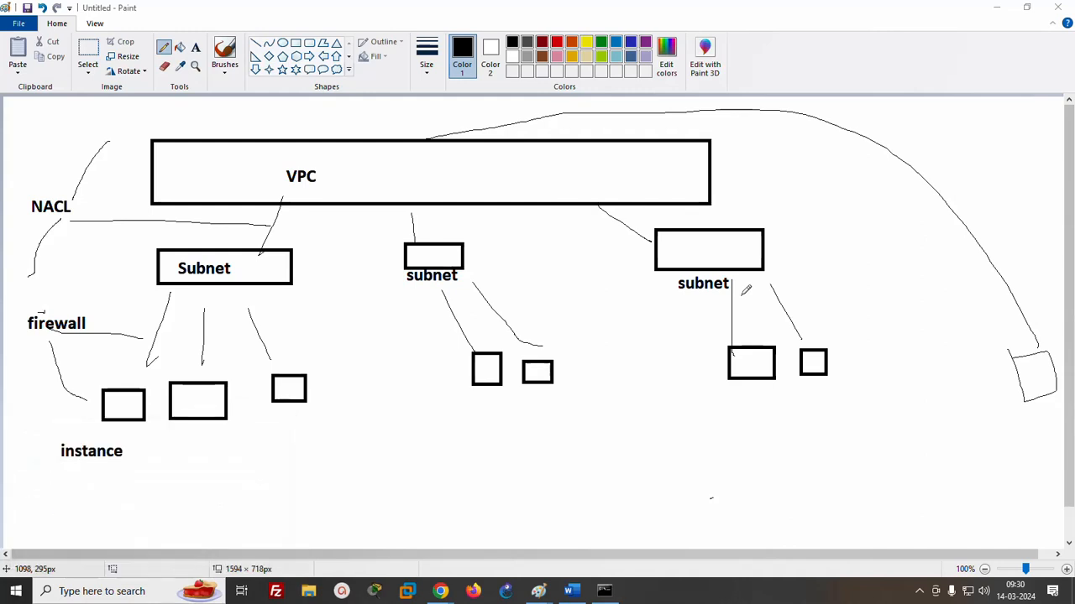
- Draw a large rectangle with two inner ones, about 105 × 102 px and 69 × 92 px, plus a 177 × 99 px one across its lower edge
{"action": "left_click_drag", "start_coordinate": [252, 153], "coordinate": [623, 417]}
{"action": "left_click", "coordinate": [714, 352]}
{"action": "left_click_drag", "start_coordinate": [293, 199], "coordinate": [365, 266]}
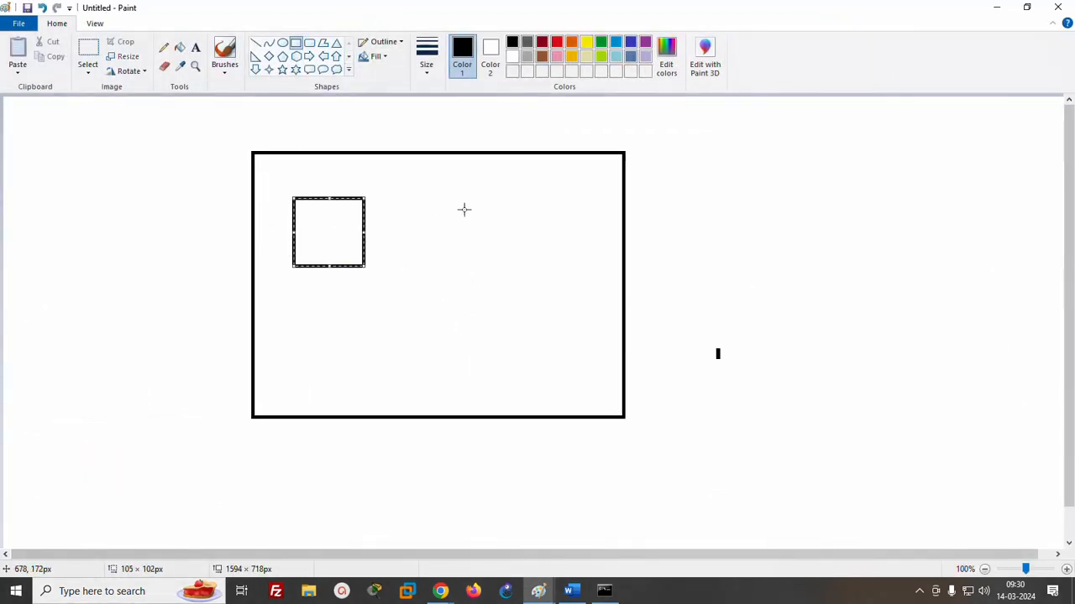
{"action": "left_click_drag", "start_coordinate": [462, 184], "coordinate": [511, 246]}
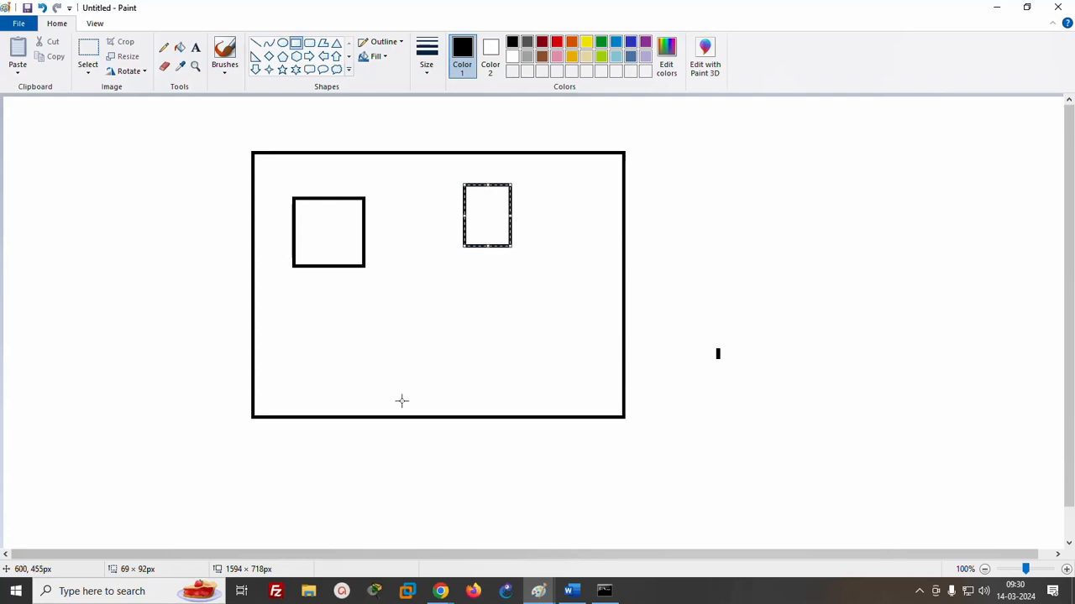
{"action": "left_click_drag", "start_coordinate": [380, 392], "coordinate": [499, 457]}
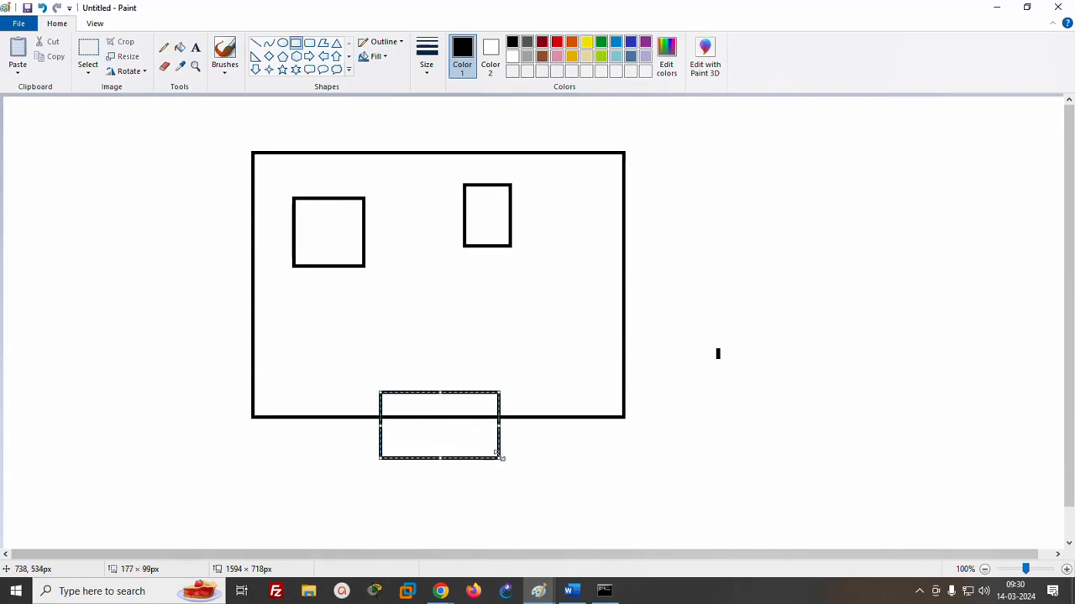
- Draw a small rectangle across the lower edge of each inner rectangle, the second about 48 × 68 px
{"action": "mouse_move", "coordinate": [311, 250]}
{"action": "left_mouse_down"}
{"action": "mouse_move", "coordinate": [329, 256]}
{"action": "mouse_move", "coordinate": [351, 293]}
{"action": "left_mouse_up"}
{"action": "left_click_drag", "start_coordinate": [479, 231], "coordinate": [512, 278]}
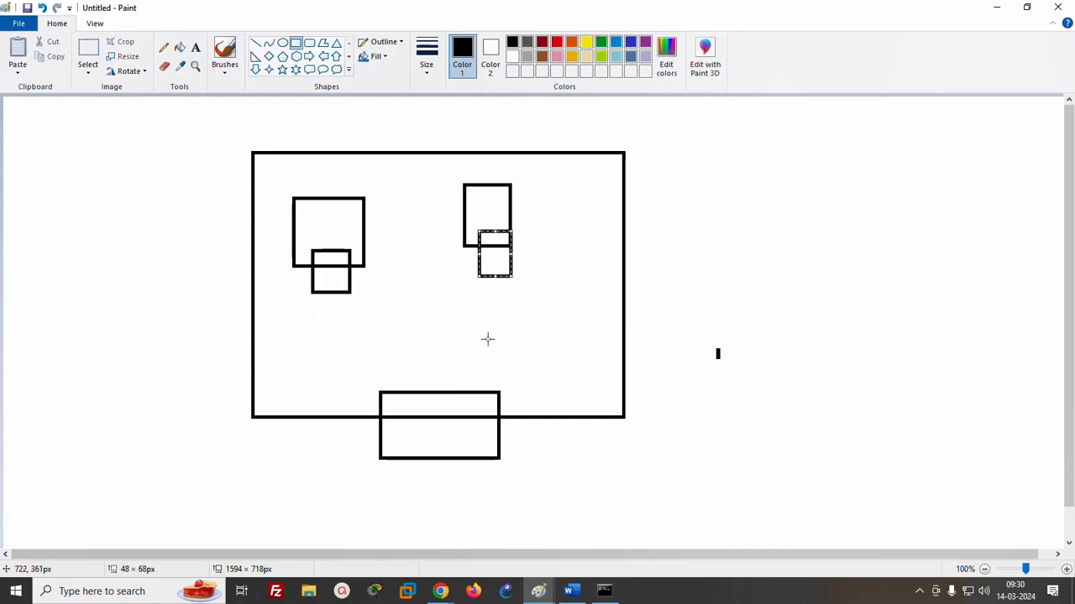
{"action": "left_click", "coordinate": [756, 346]}
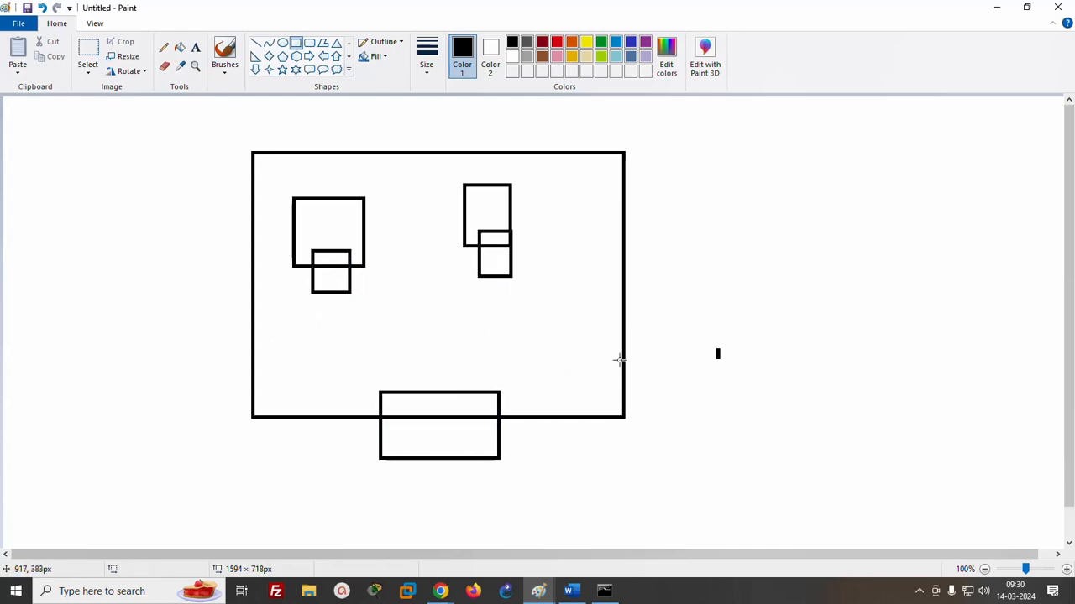
- Add the text label "NACL" beside the rectangle on the outer frame's lower edge
{"action": "left_click", "coordinate": [195, 48]}
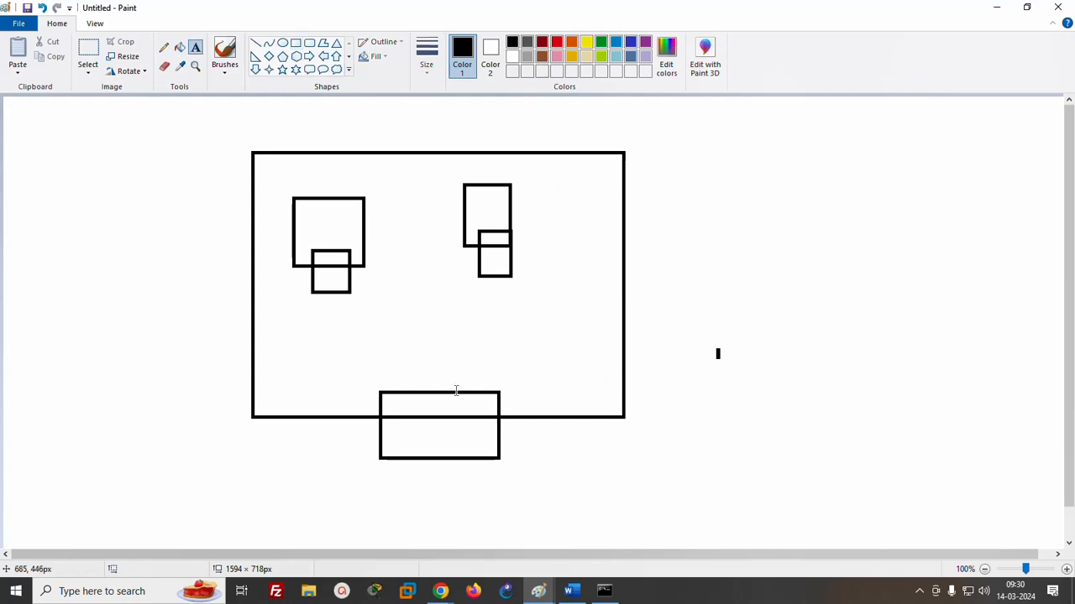
{"action": "left_click", "coordinate": [515, 432]}
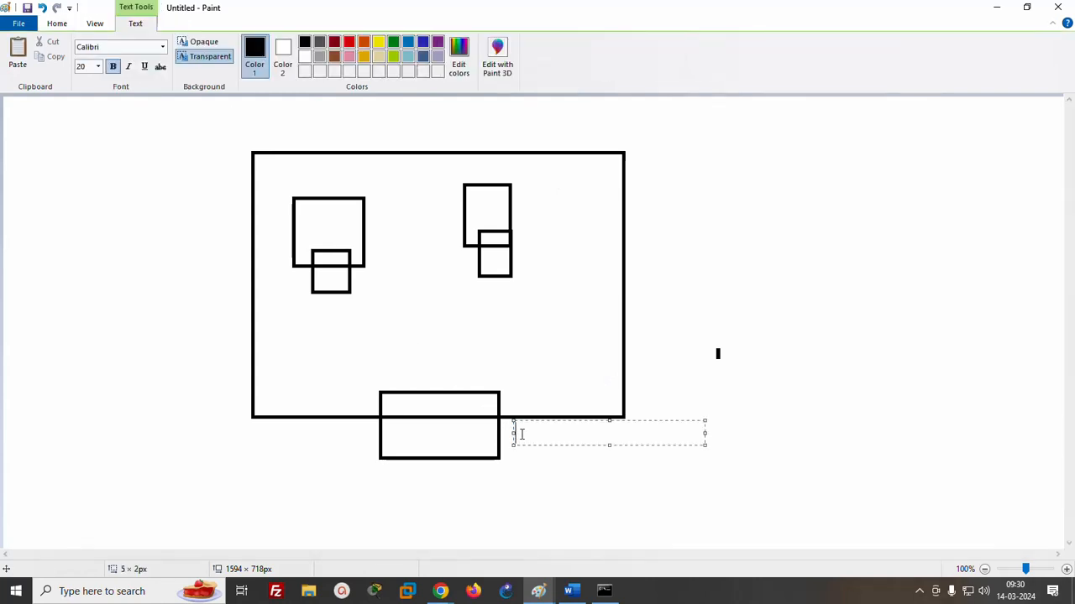
{"action": "type", "text": "NACL"}
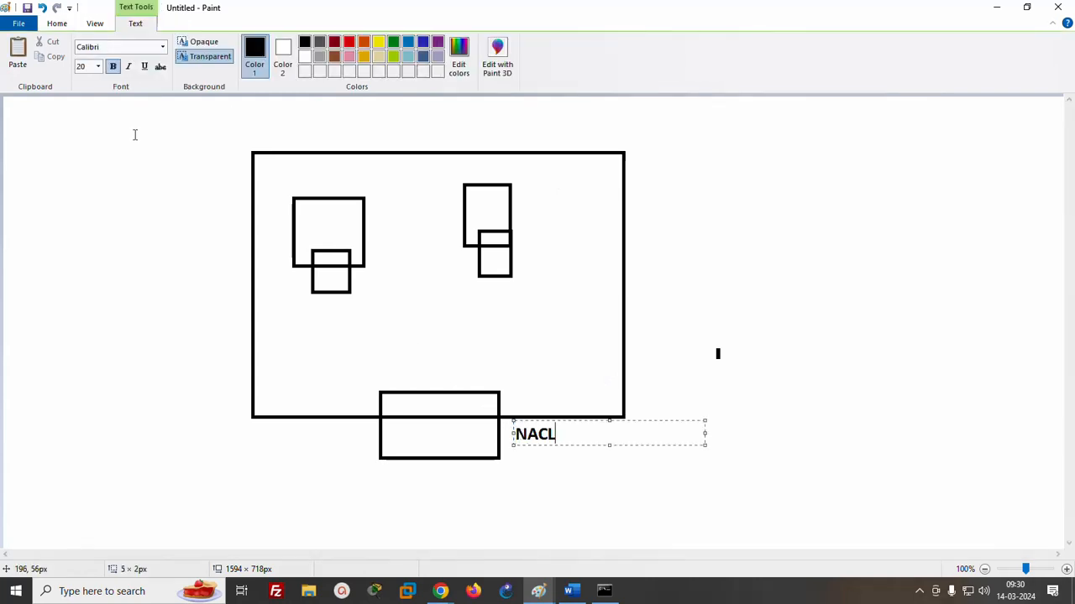
- Add the text label "SG" beneath the small rectangle on the lower edge of the first inner rectangle
{"action": "left_click", "coordinate": [298, 311]}
{"action": "left_click", "coordinate": [298, 312]}
{"action": "type", "text": "S"}
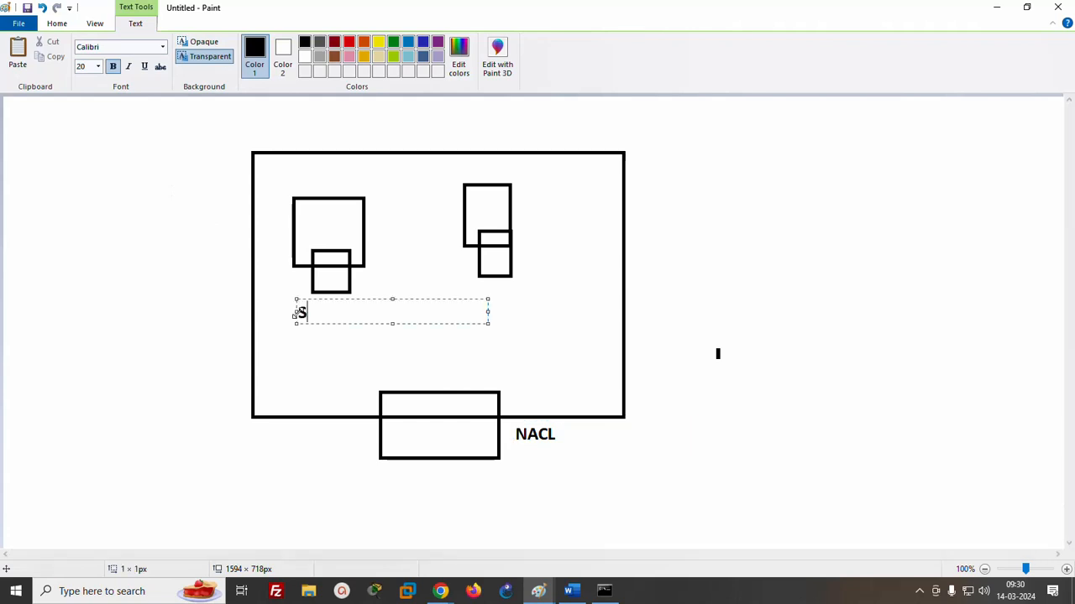
{"action": "type", "text": "G"}
{"action": "left_click", "coordinate": [728, 285]}
{"action": "left_click", "coordinate": [728, 285]}
- Circle the "SG" label with the Pencil tool and add curved strokes under "NACL" and beside the rectangle on the outer frame
{"action": "left_click", "coordinate": [58, 26]}
{"action": "left_click", "coordinate": [164, 48]}
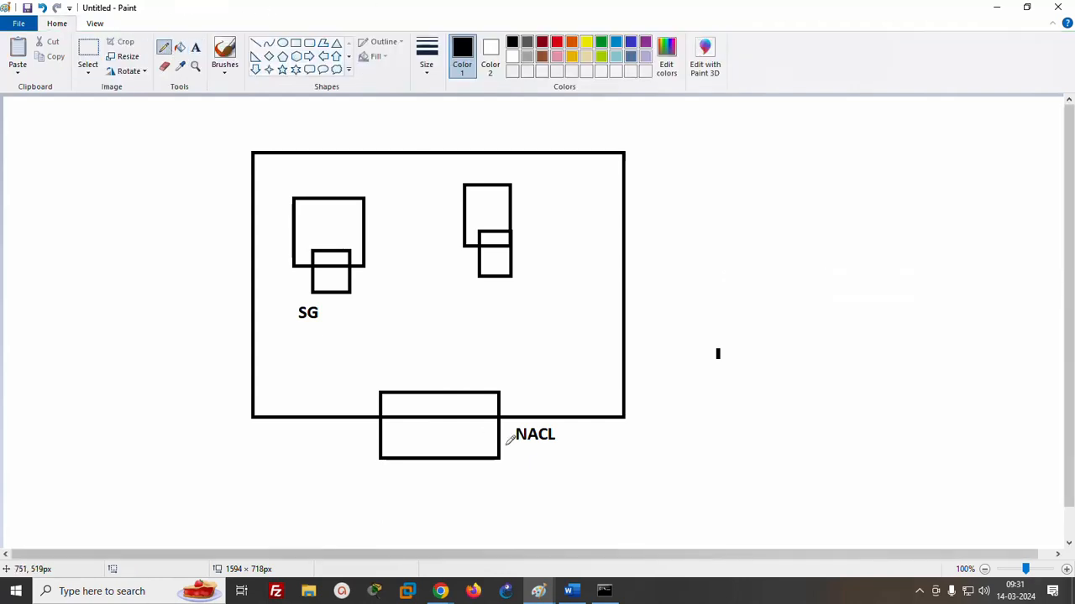
{"action": "left_click_drag", "start_coordinate": [535, 451], "coordinate": [575, 439]}
{"action": "mouse_move", "coordinate": [314, 303]}
{"action": "left_mouse_down"}
{"action": "mouse_move", "coordinate": [290, 323]}
{"action": "mouse_move", "coordinate": [336, 303]}
{"action": "mouse_move", "coordinate": [310, 298]}
{"action": "left_mouse_up"}
{"action": "left_click_drag", "start_coordinate": [502, 405], "coordinate": [557, 382]}
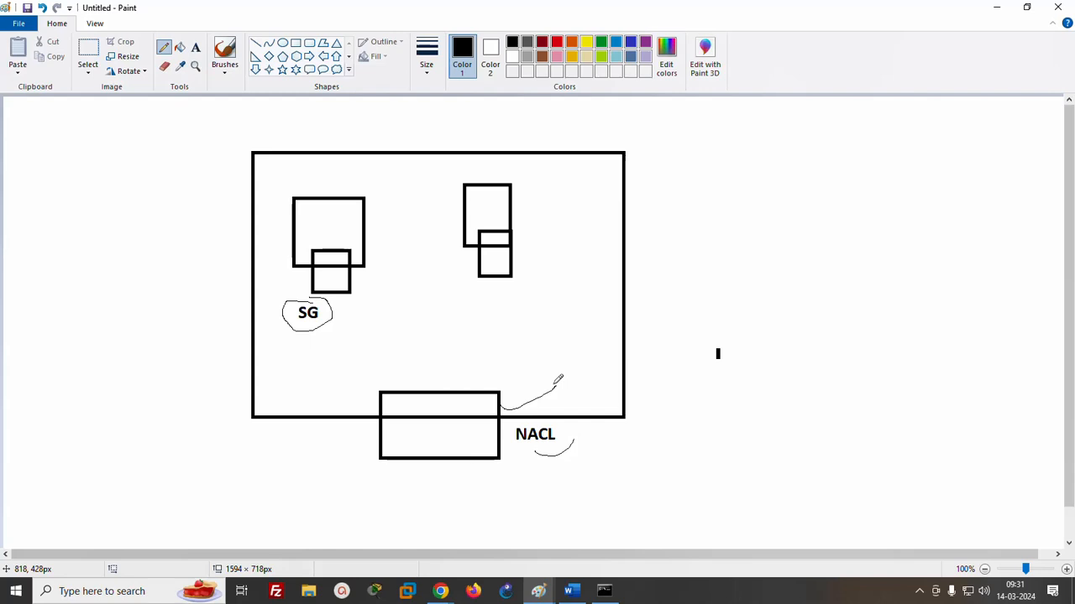
- Switch to the Paint window with the VPC and subnet diagram and pencil crossing strokes beside its "NACL" label
{"action": "left_click", "coordinate": [538, 591]}
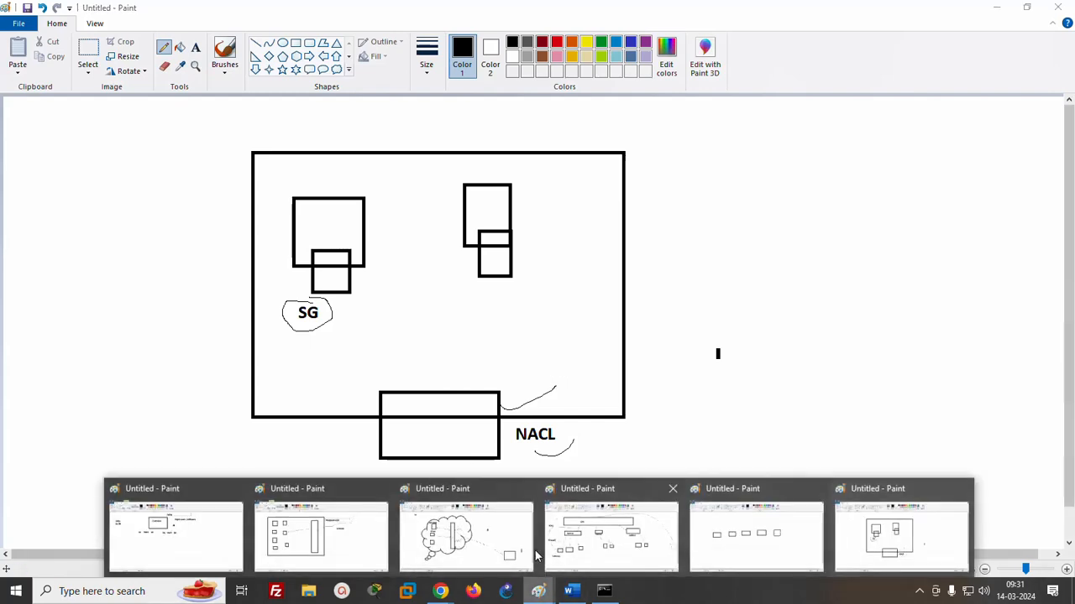
{"action": "left_click", "coordinate": [611, 529]}
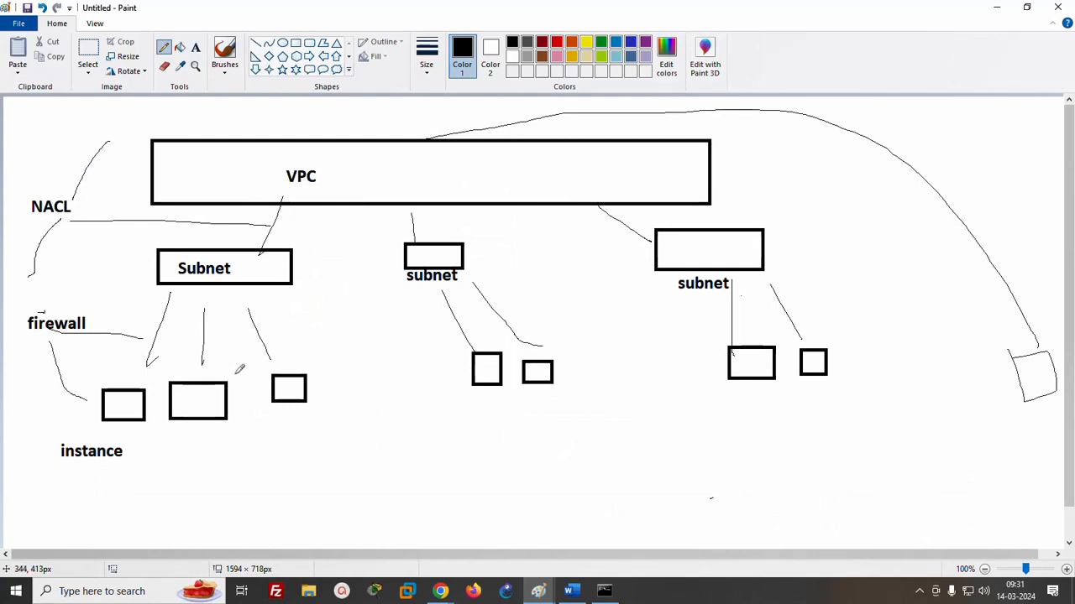
{"action": "mouse_move", "coordinate": [74, 178]}
{"action": "left_mouse_down"}
{"action": "mouse_move", "coordinate": [118, 188]}
{"action": "mouse_move", "coordinate": [78, 201]}
{"action": "left_mouse_up"}
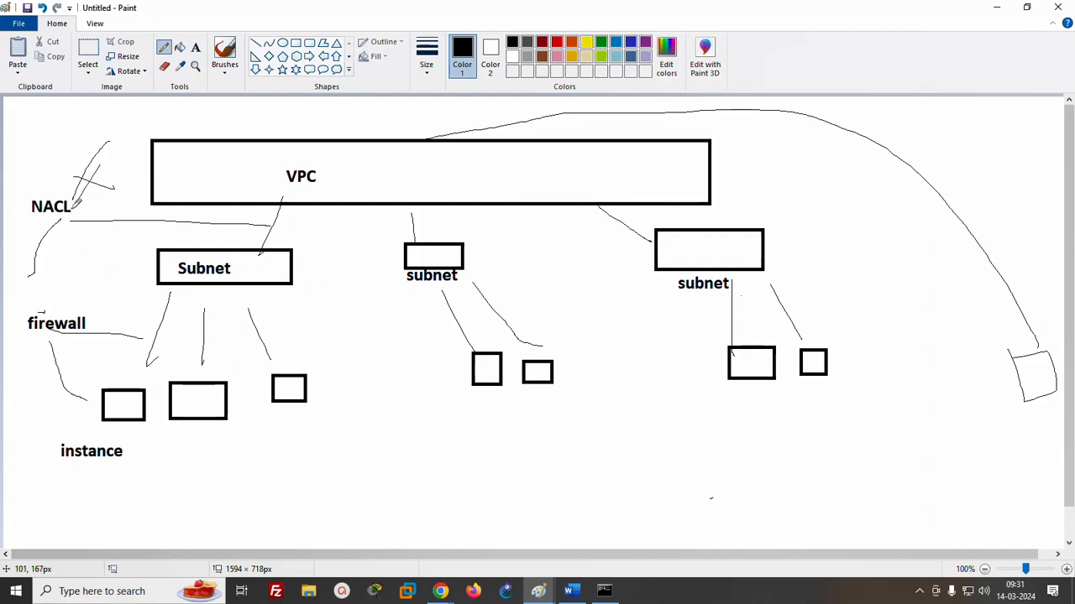
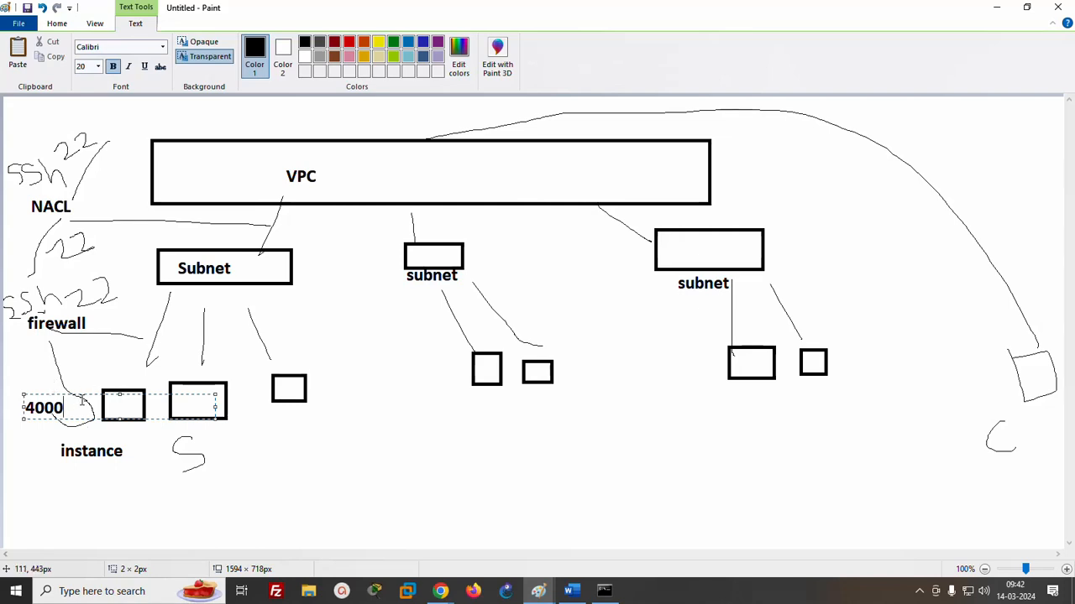
- Pencil a line from the "4000" label up to "firewall" and circle the handwritten 22 below "NACL"
{"action": "left_click", "coordinate": [38, 348]}
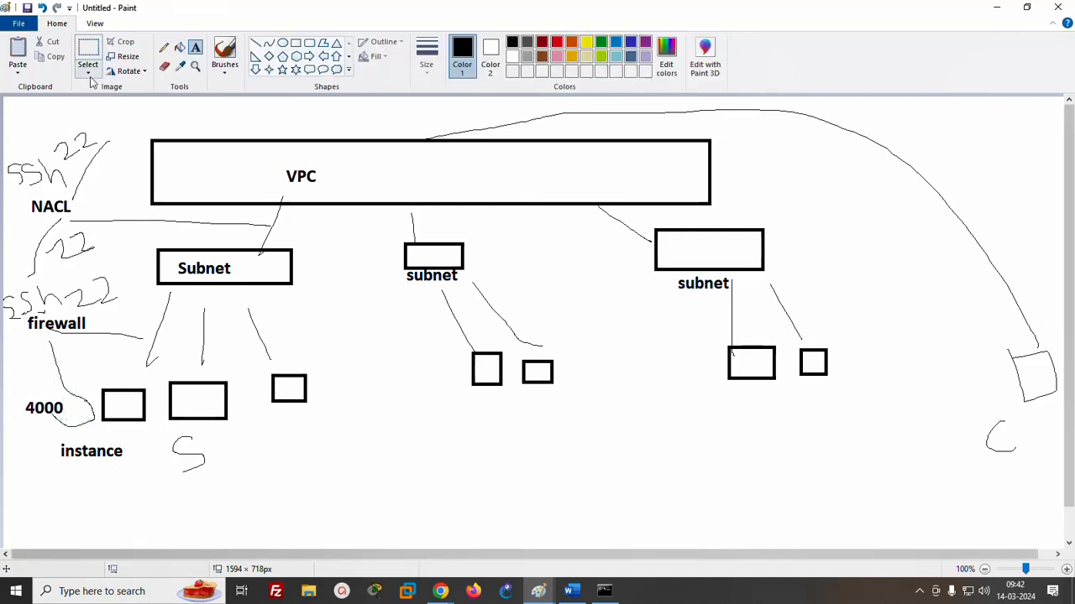
{"action": "left_click", "coordinate": [165, 48]}
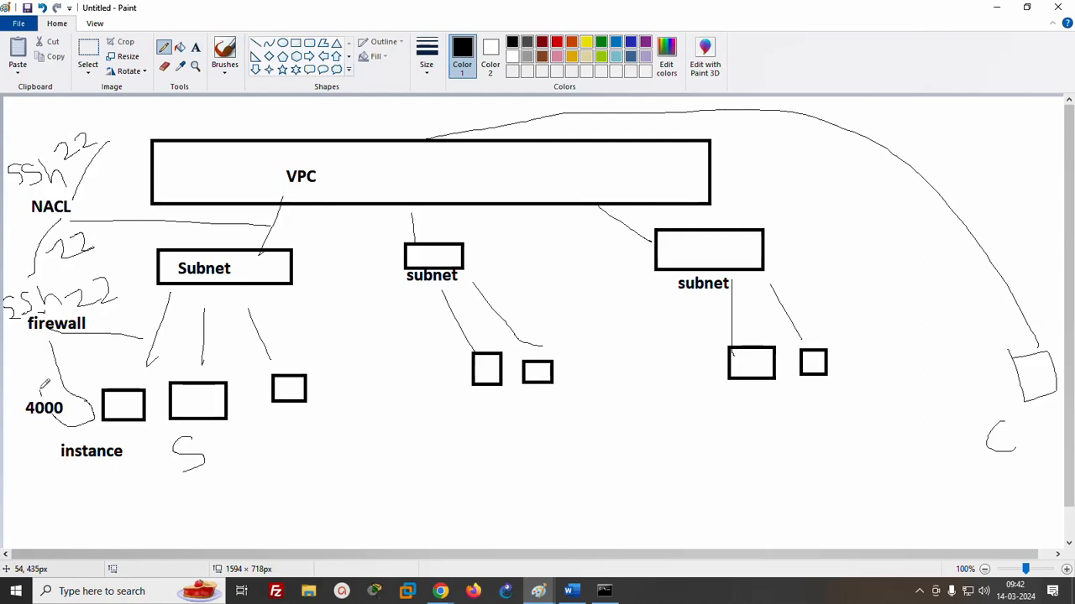
{"action": "left_click_drag", "start_coordinate": [45, 391], "coordinate": [37, 327]}
{"action": "mouse_move", "coordinate": [38, 270]}
{"action": "left_mouse_down"}
{"action": "mouse_move", "coordinate": [38, 252]}
{"action": "mouse_move", "coordinate": [68, 225]}
{"action": "mouse_move", "coordinate": [42, 251]}
{"action": "mouse_move", "coordinate": [105, 246]}
{"action": "mouse_move", "coordinate": [79, 220]}
{"action": "mouse_move", "coordinate": [57, 232]}
{"action": "left_mouse_up"}
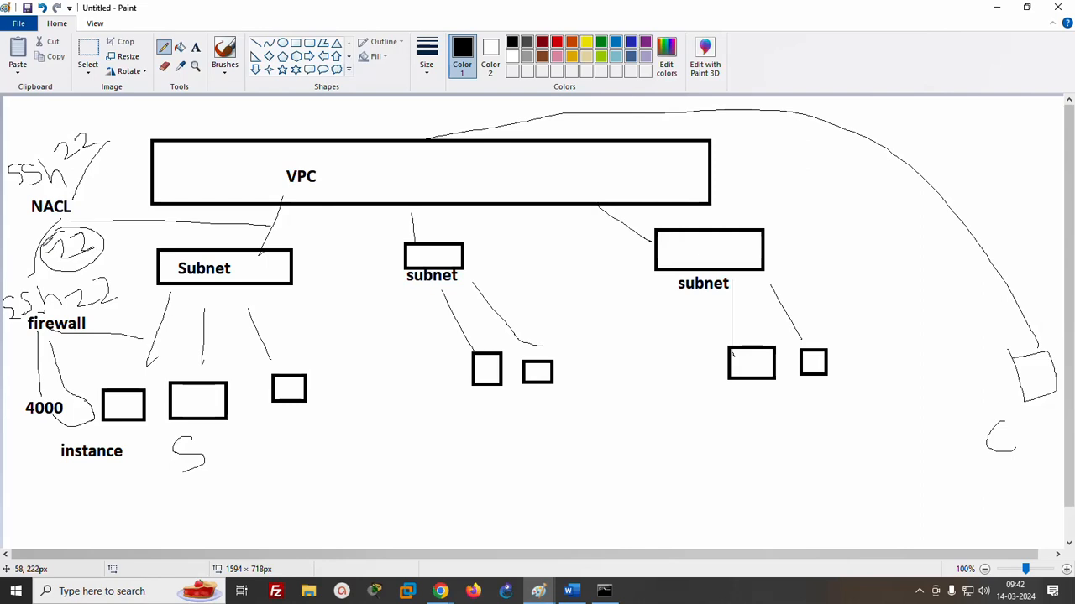
- Switch to the VPC console in Chrome, change the network ACL's outbound rule 1 to All traffic, and save it
{"action": "mouse_move", "coordinate": [440, 591]}
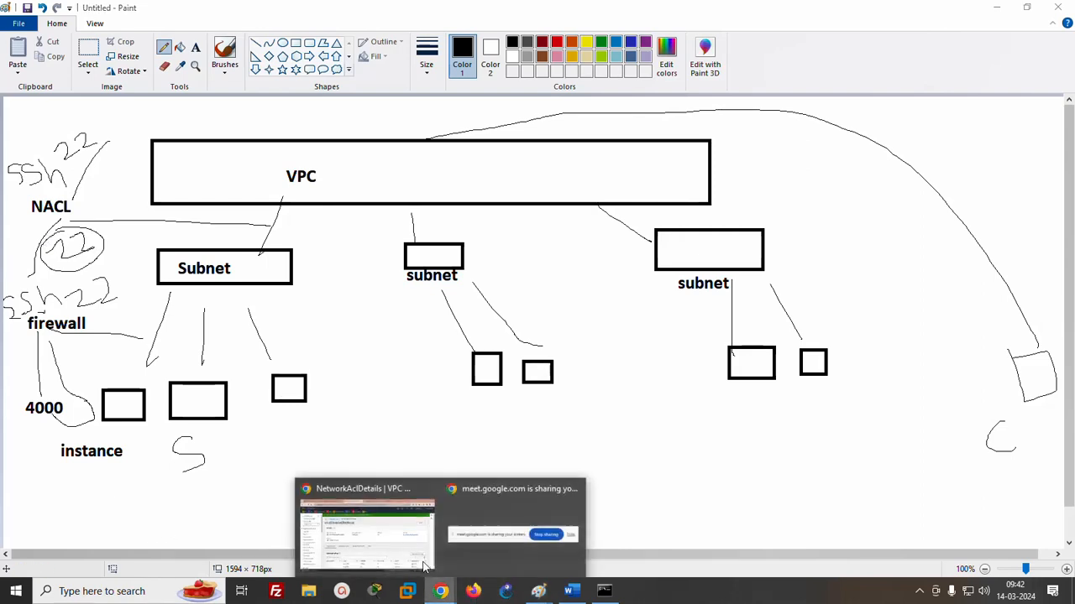
{"action": "left_click", "coordinate": [424, 568]}
{"action": "left_click", "coordinate": [351, 379]}
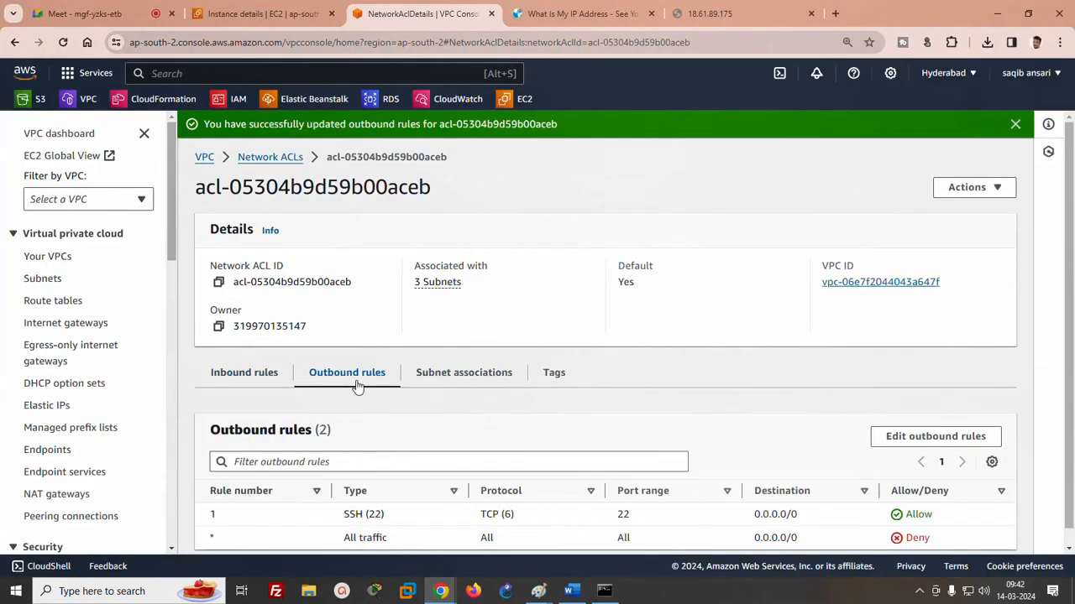
{"action": "scroll", "coordinate": [1036, 427], "scroll_direction": "down", "scroll_amount": 1}
{"action": "left_click", "coordinate": [950, 419]}
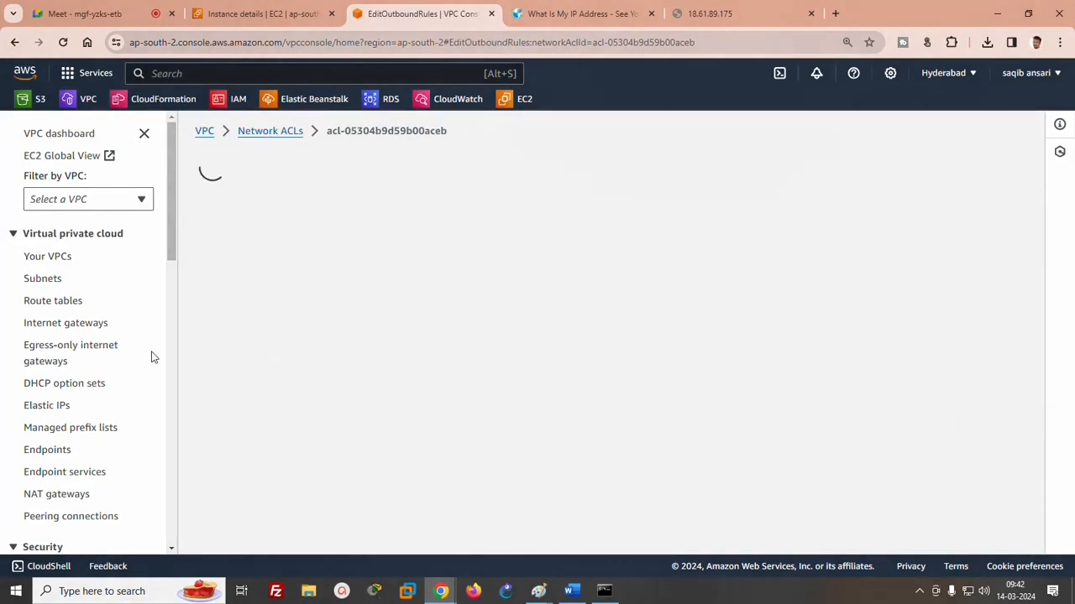
{"action": "left_click", "coordinate": [148, 260]}
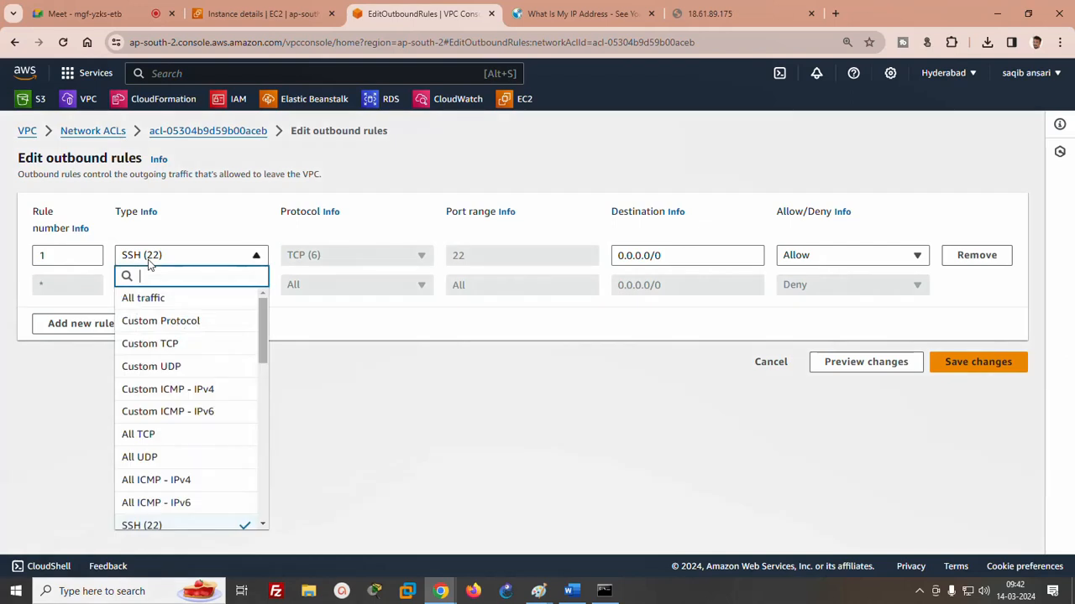
{"action": "left_click", "coordinate": [154, 299]}
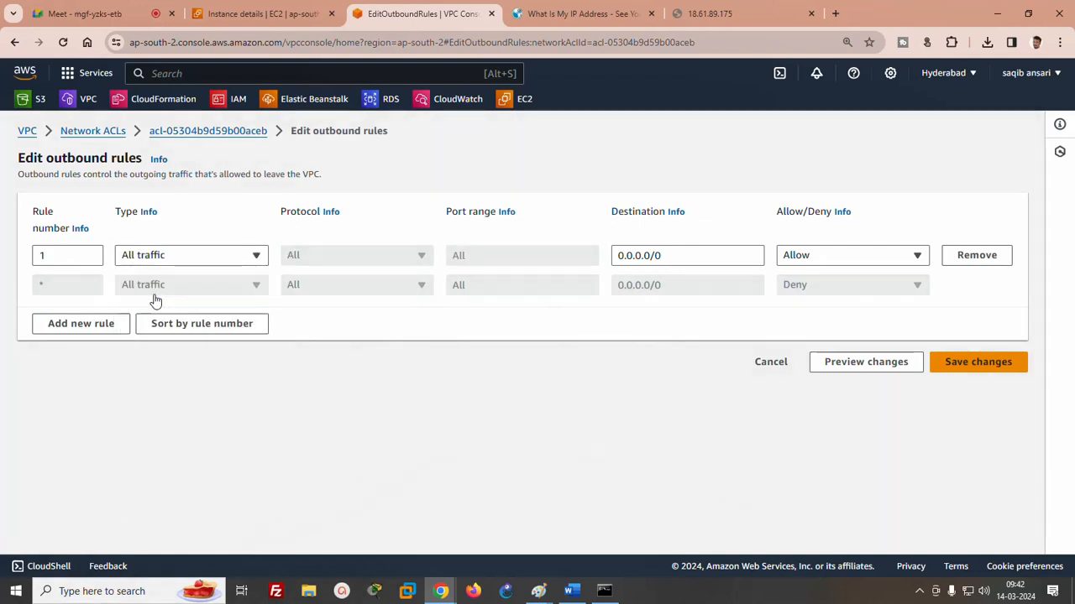
{"action": "left_click", "coordinate": [964, 368]}
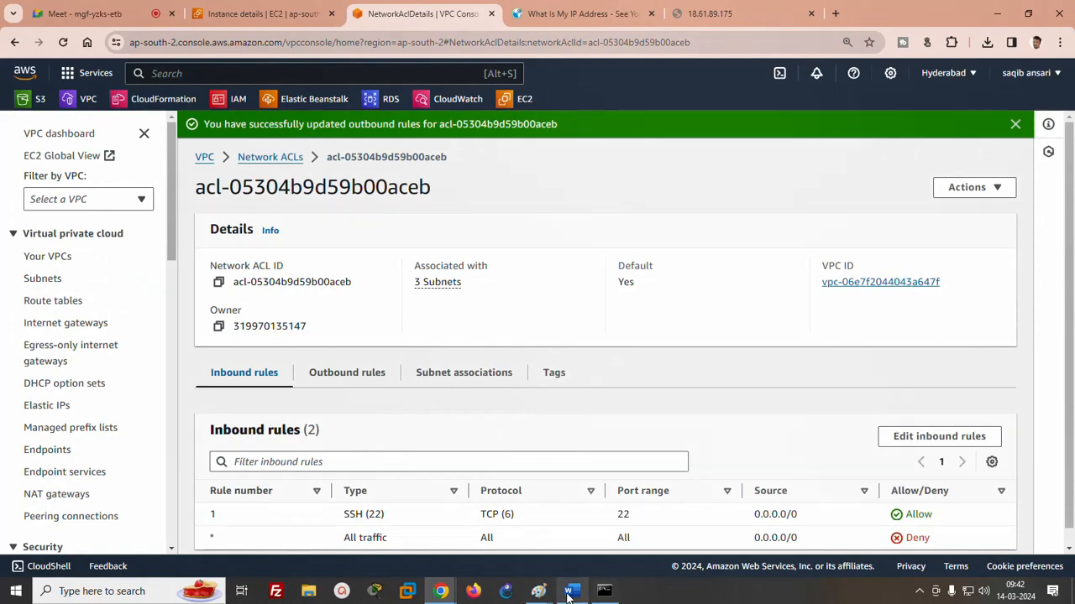
{"action": "left_click", "coordinate": [604, 591]}
{"action": "key", "text": "Up"}
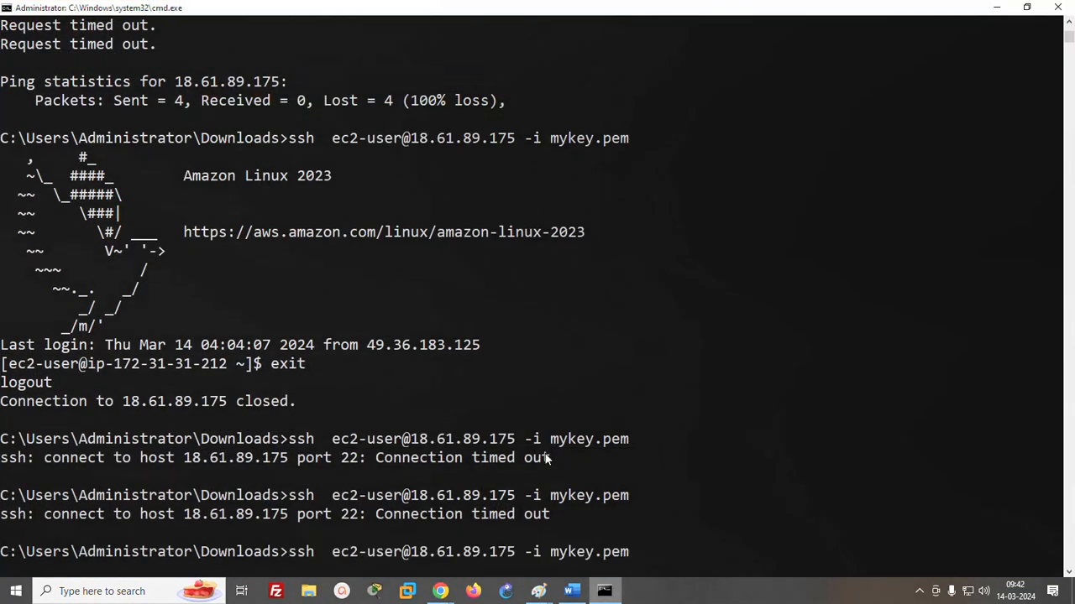
{"action": "key", "text": "Return"}
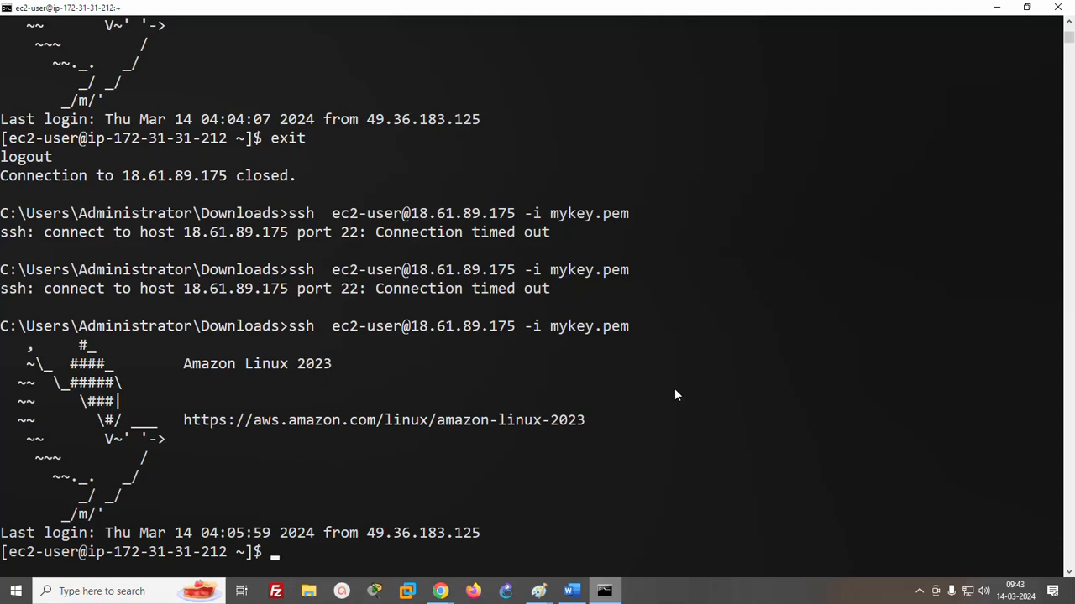
{"action": "left_click", "coordinate": [408, 596]}
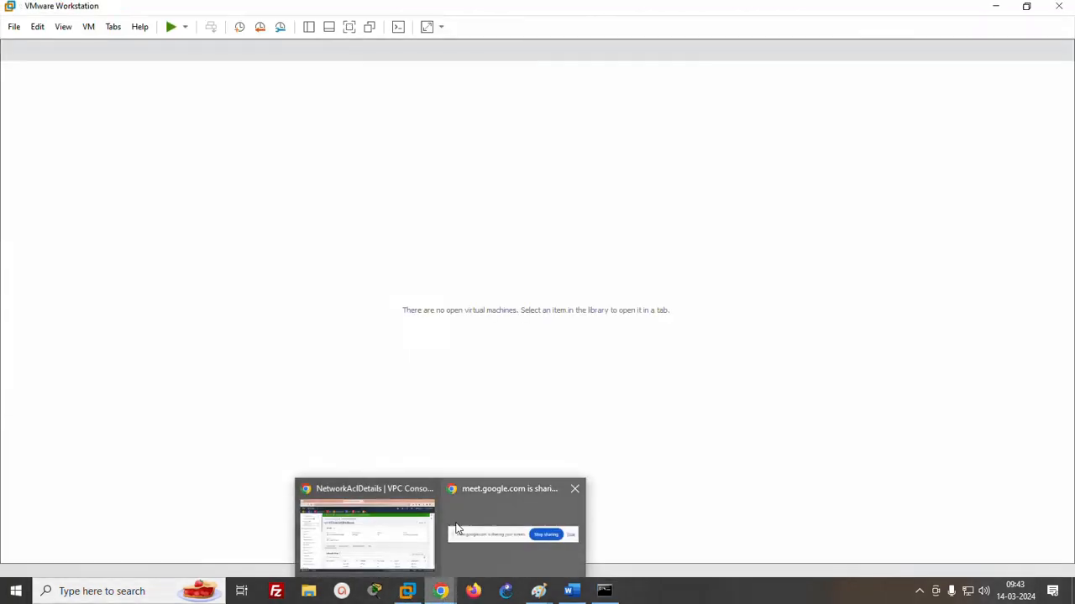
{"action": "left_click", "coordinate": [426, 506]}
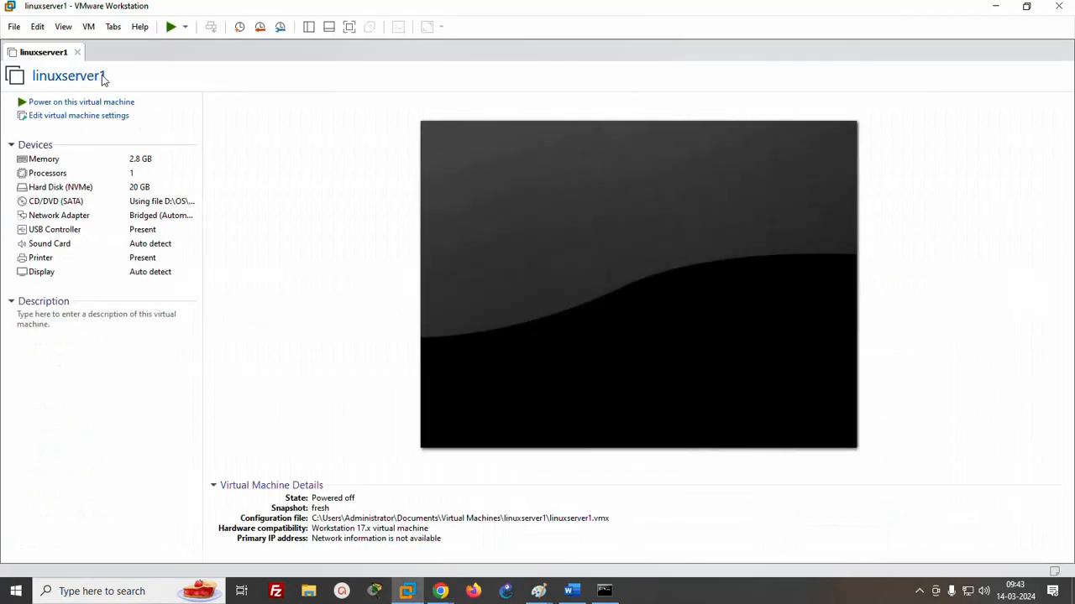
{"action": "left_click", "coordinate": [995, 5]}
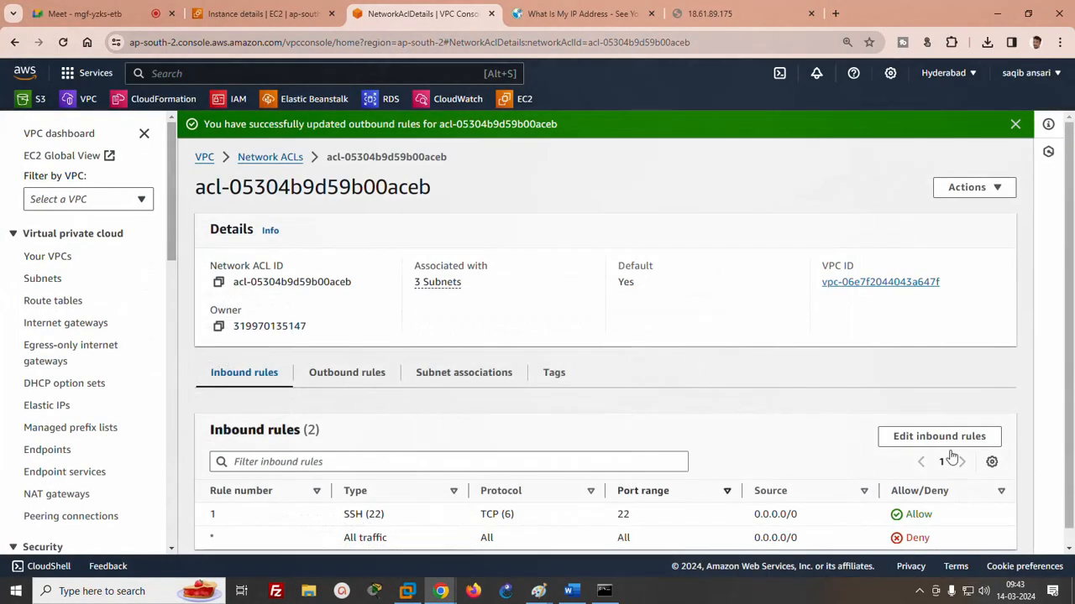
- Edit the network ACL's outbound rule 1 to Custom TCP with port range 1023-65535
{"action": "left_click", "coordinate": [344, 373]}
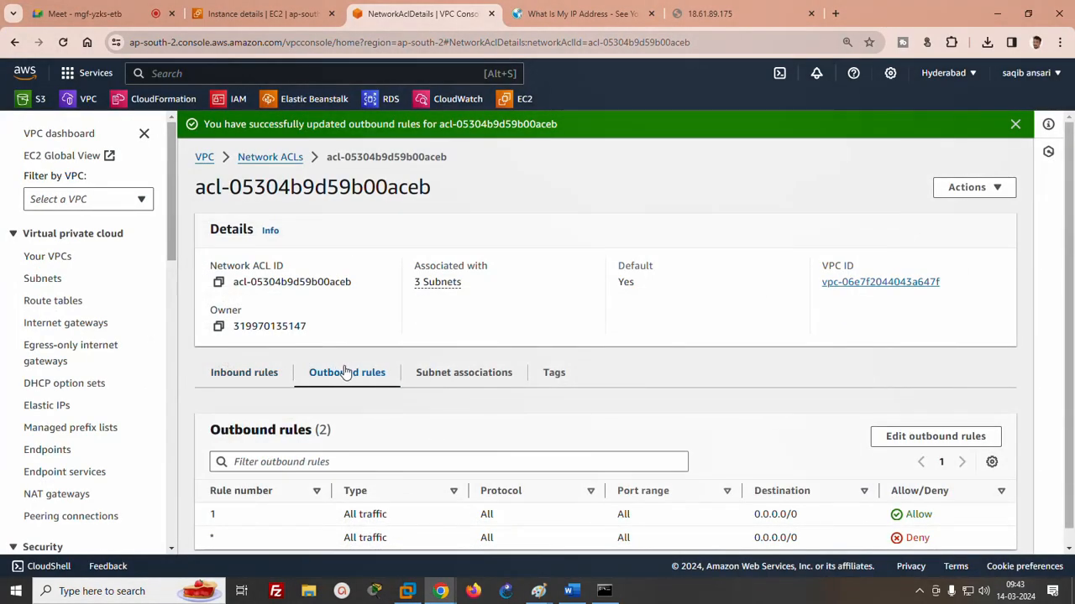
{"action": "left_click", "coordinate": [923, 436]}
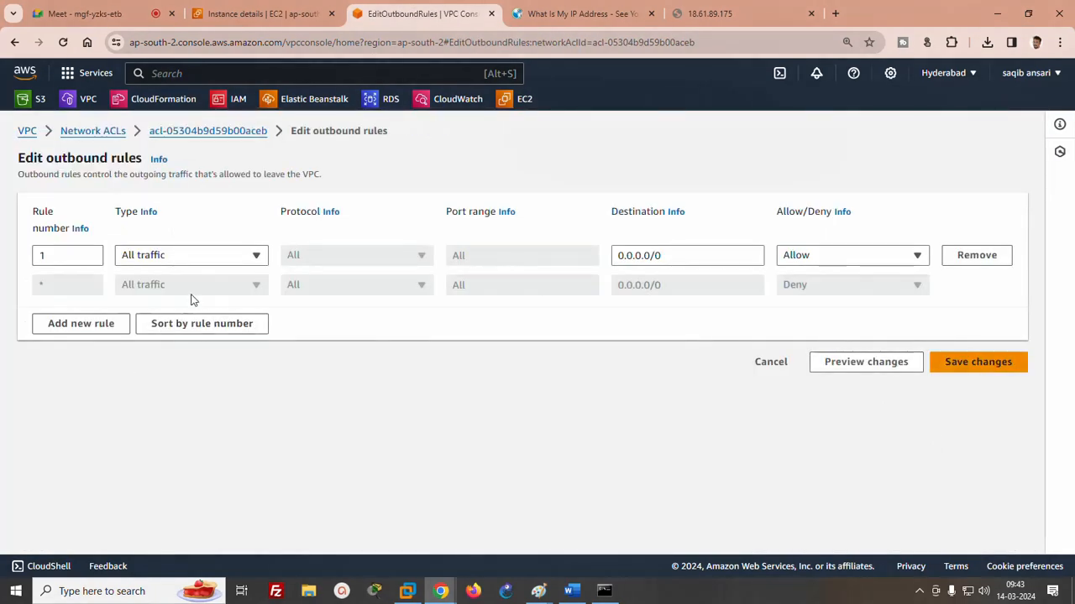
{"action": "left_click", "coordinate": [165, 256]}
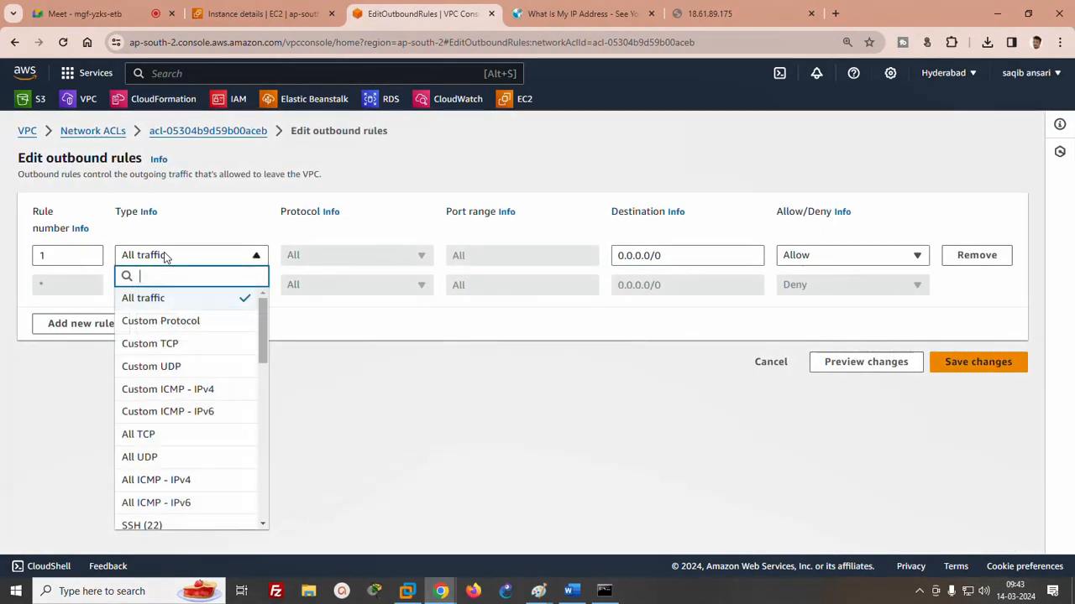
{"action": "left_click", "coordinate": [154, 344]}
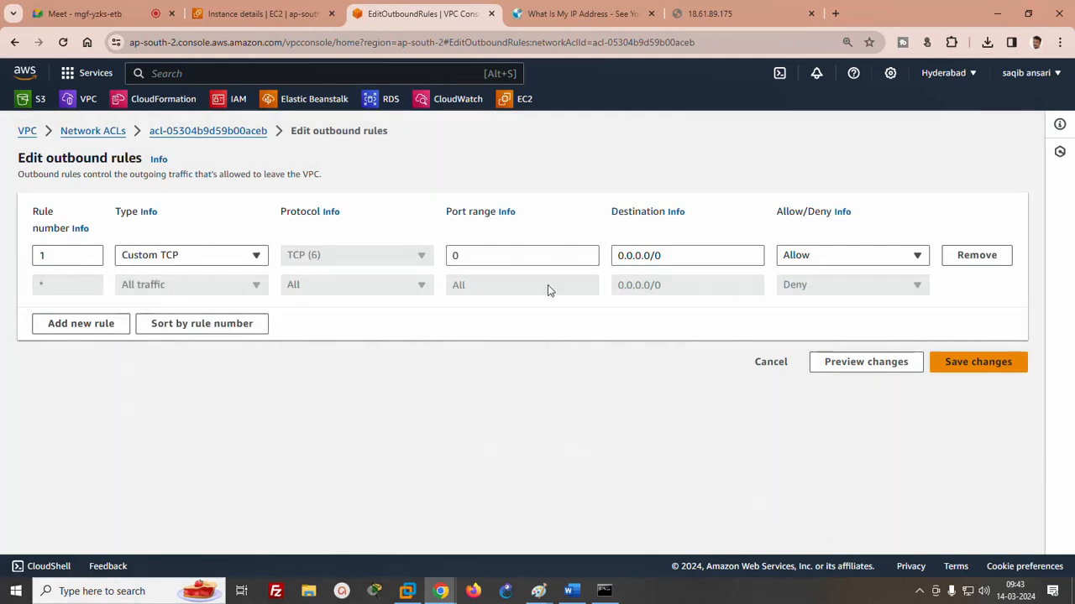
{"action": "left_click", "coordinate": [485, 261]}
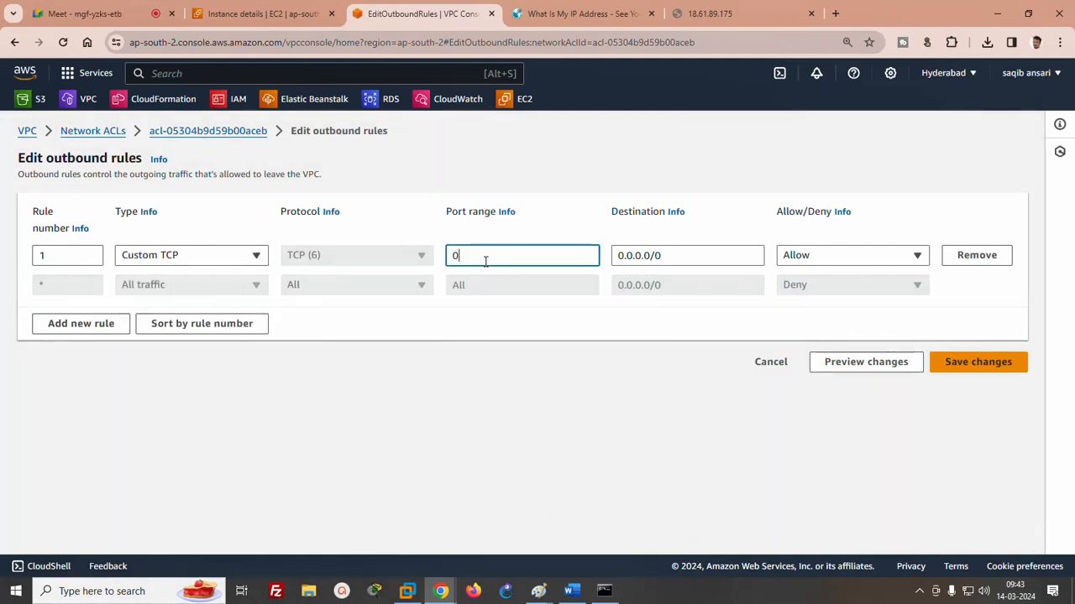
{"action": "key", "text": "BackSpace"}
{"action": "type", "text": "1023-6"}
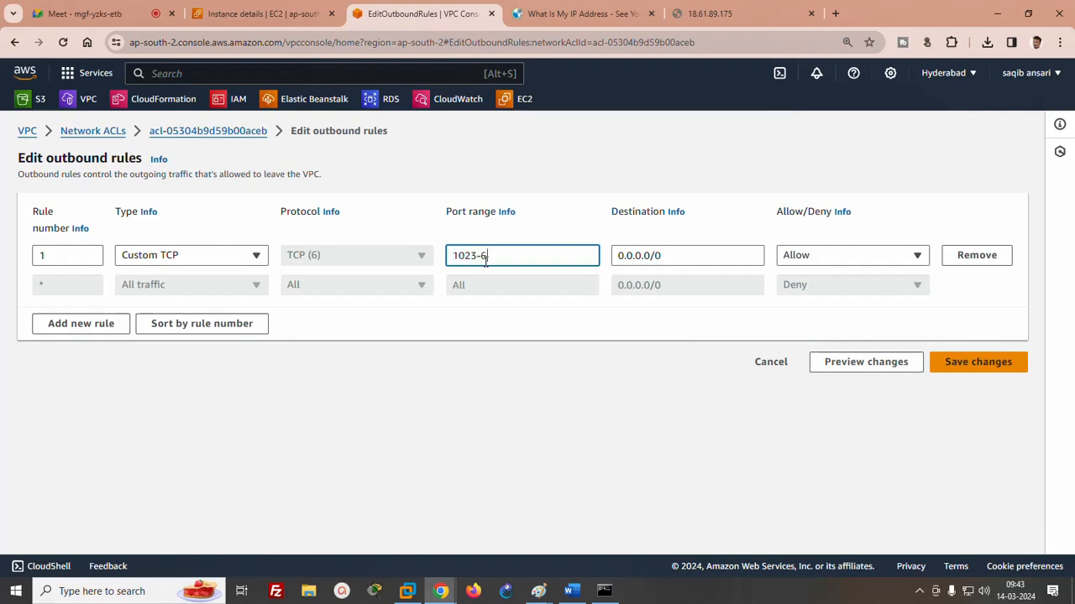
{"action": "type", "text": "5535"}
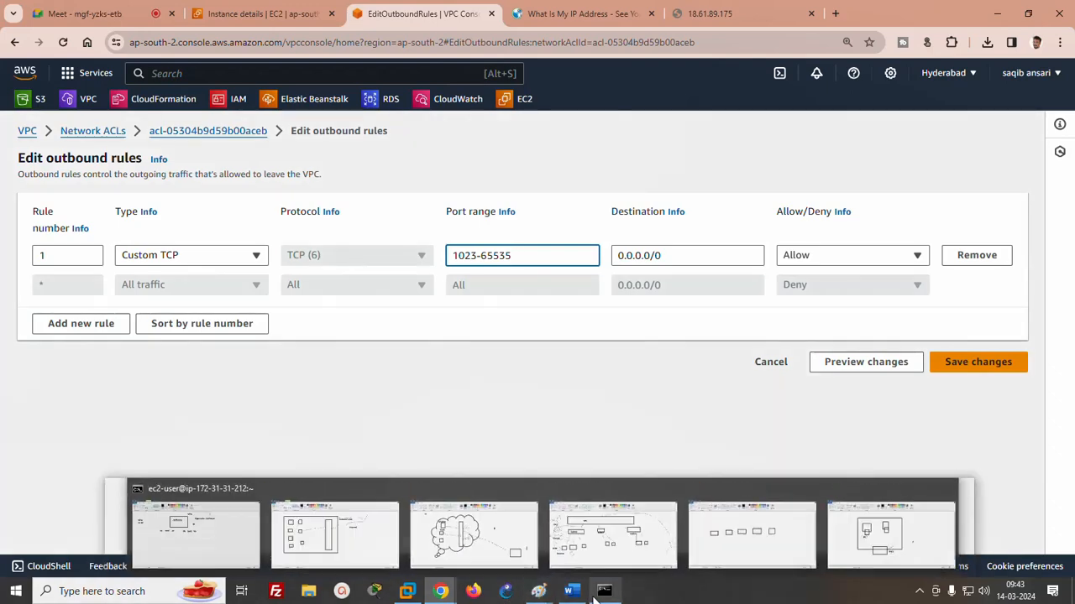
- Review the server and client port range notes in the Word document
{"action": "mouse_move", "coordinate": [540, 598]}
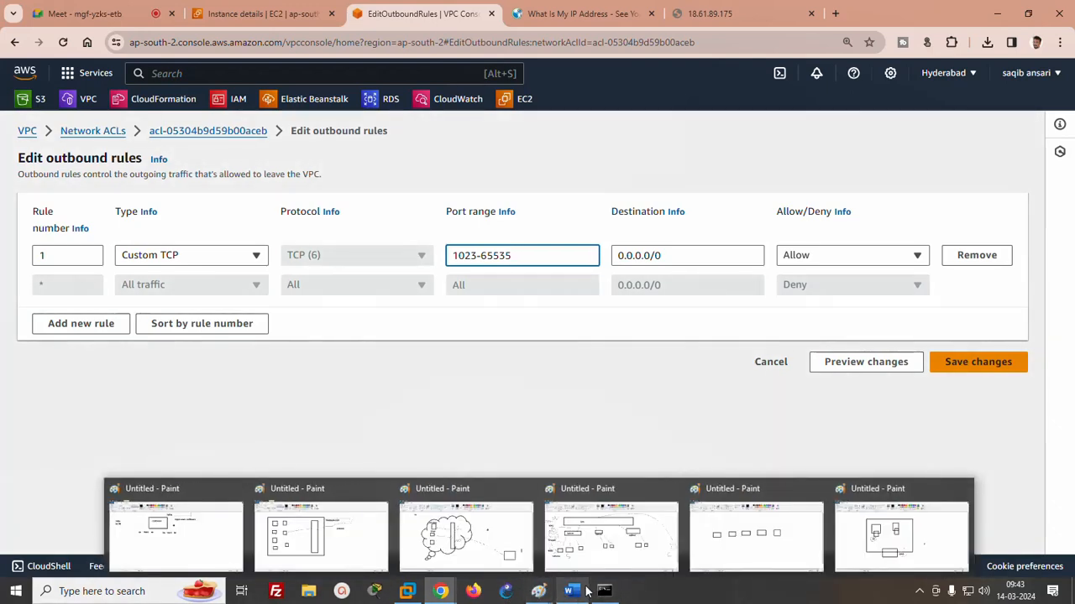
{"action": "left_click", "coordinate": [571, 591]}
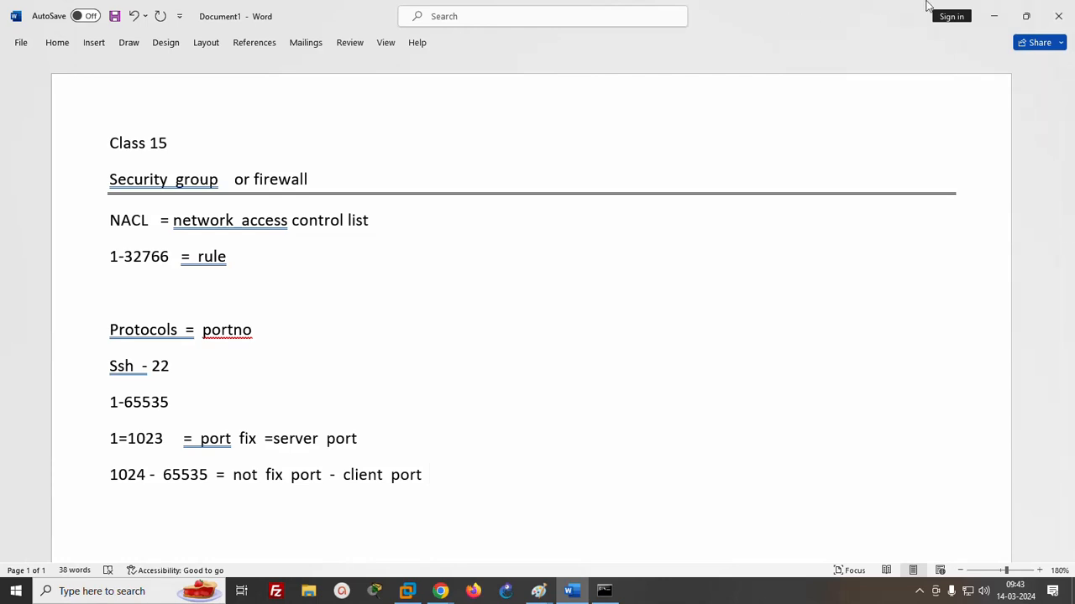
{"action": "left_click", "coordinate": [993, 16]}
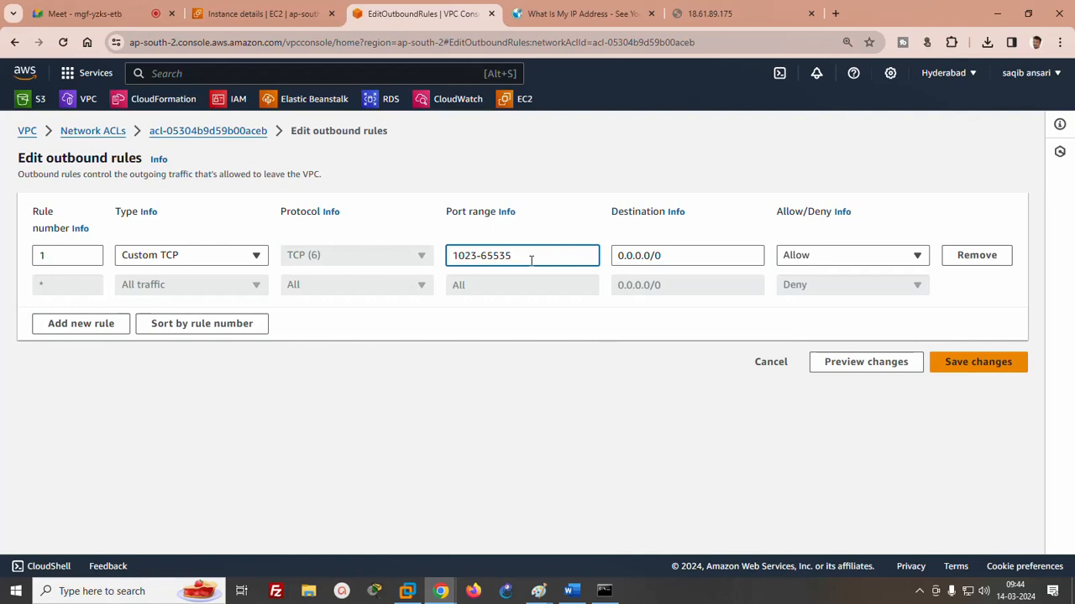
- Return to the VPC and subnet diagram in Paint and pencil a tick mark below the "NACL" label
{"action": "left_click", "coordinate": [539, 591]}
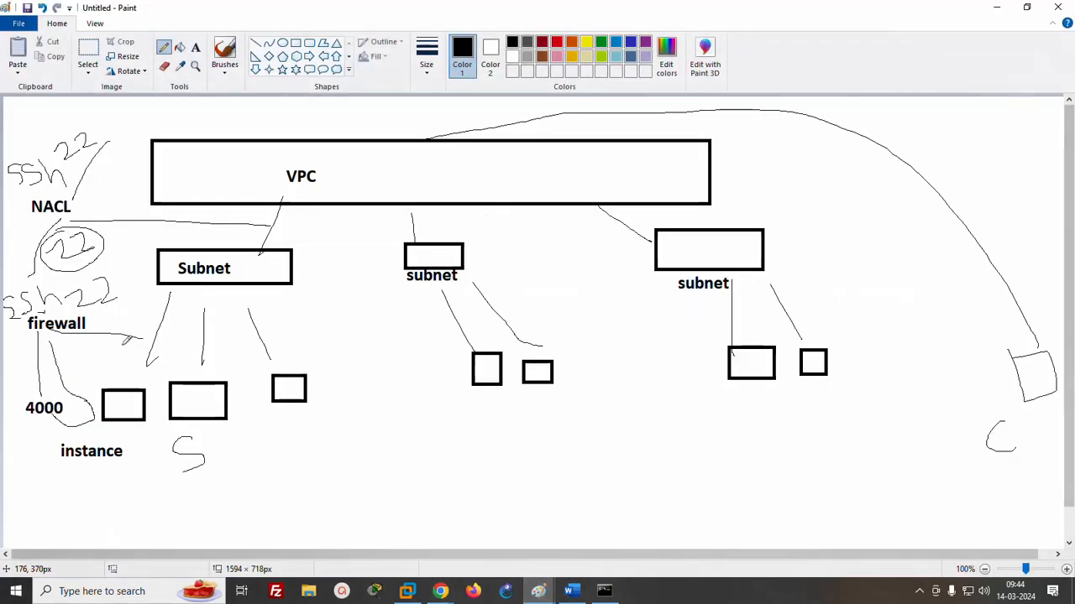
{"action": "left_click", "coordinate": [612, 533]}
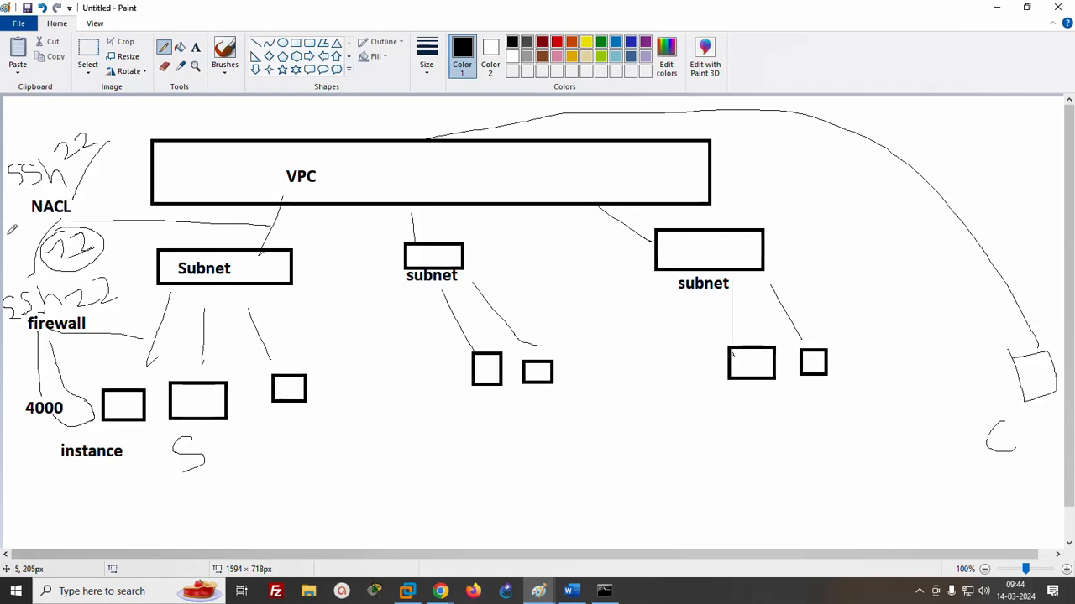
{"action": "mouse_move", "coordinate": [8, 235]}
{"action": "left_mouse_down"}
{"action": "mouse_move", "coordinate": [72, 201]}
{"action": "mouse_move", "coordinate": [11, 253]}
{"action": "mouse_move", "coordinate": [76, 222]}
{"action": "left_mouse_up"}
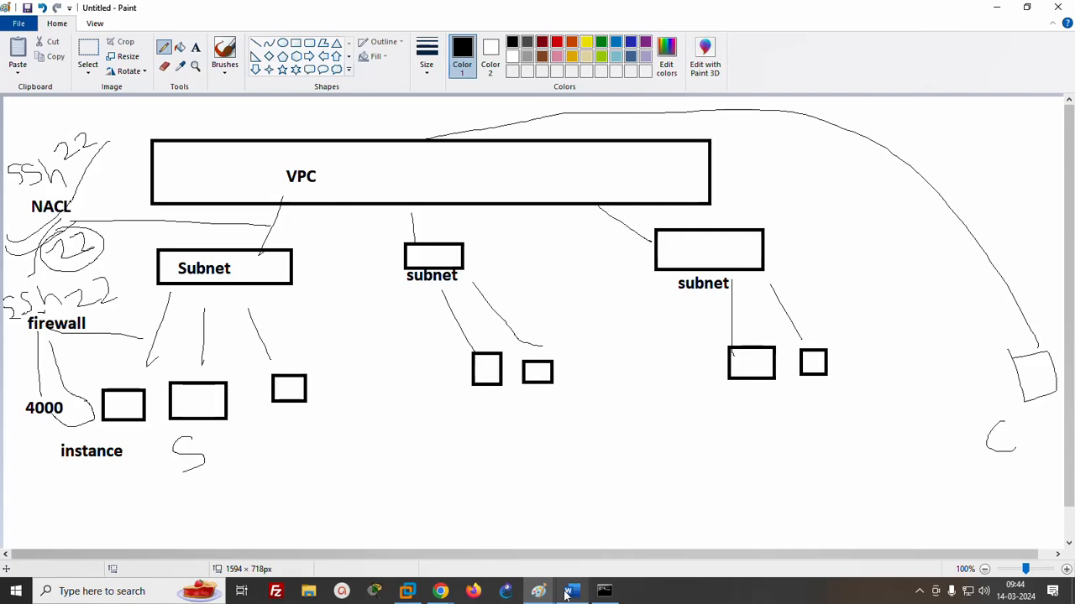
{"action": "mouse_move", "coordinate": [445, 591]}
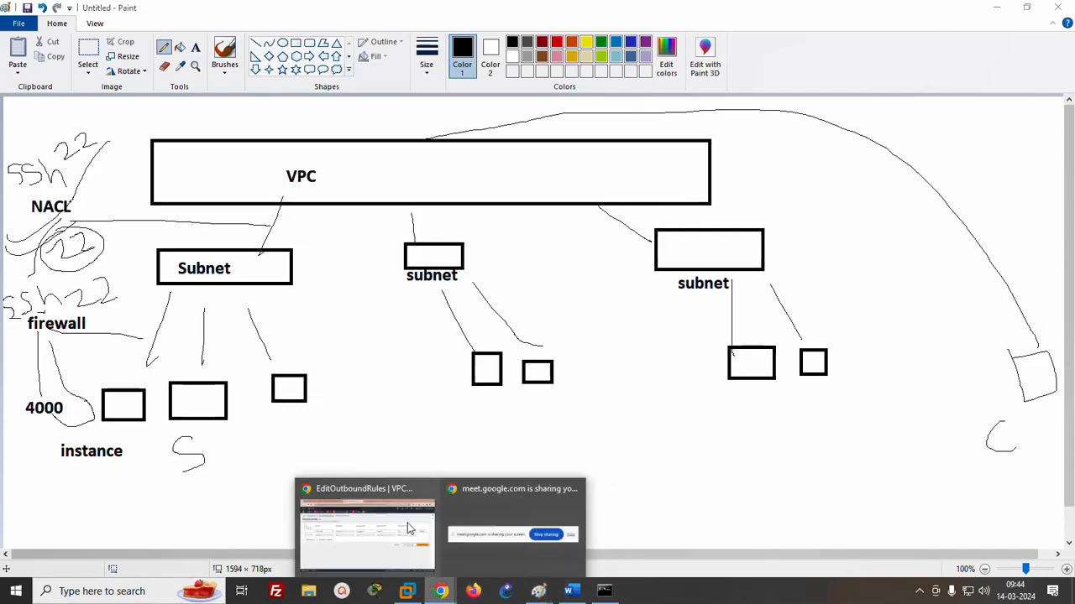
- Switch back to the browser's outbound rules editor and set rule 1's type to HTTP (80)
{"action": "left_click", "coordinate": [328, 509]}
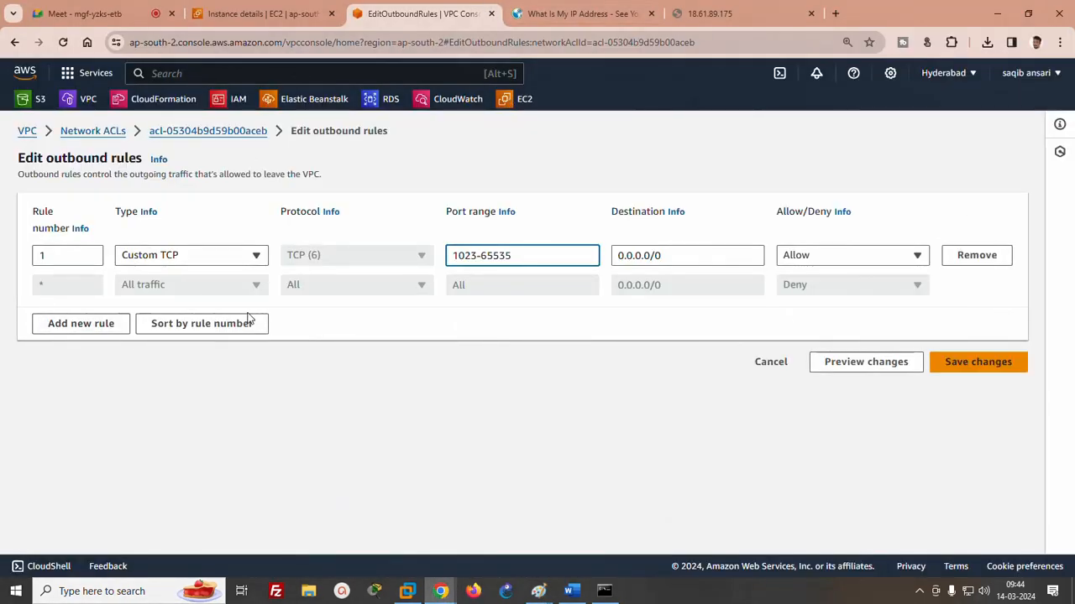
{"action": "left_click", "coordinate": [186, 263]}
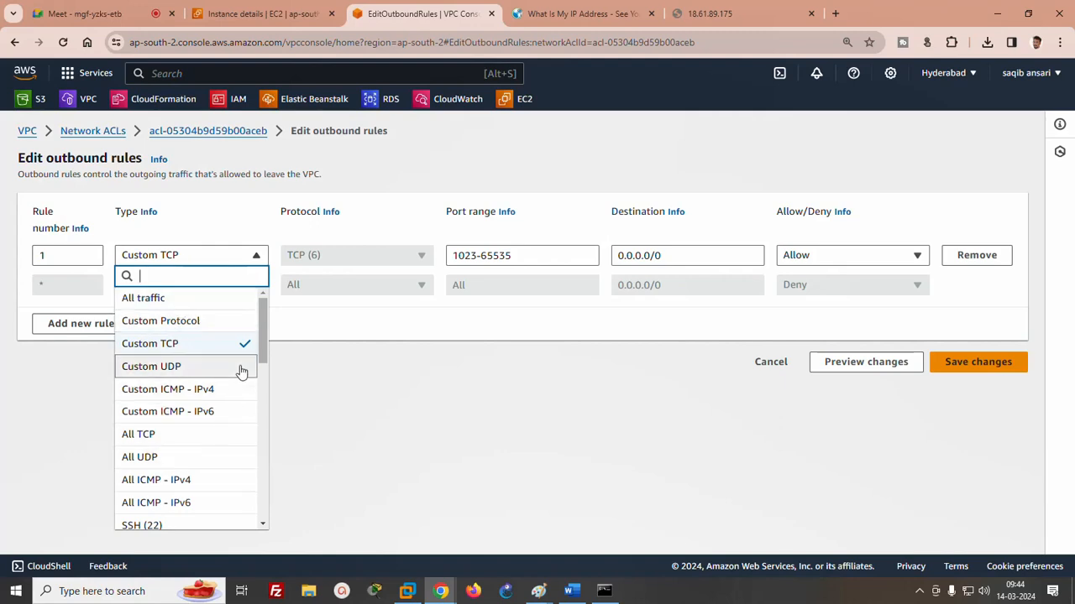
{"action": "scroll", "coordinate": [260, 361], "scroll_direction": "down", "scroll_amount": 1}
{"action": "scroll", "coordinate": [260, 361], "scroll_direction": "down", "scroll_amount": 3}
{"action": "left_click", "coordinate": [147, 445]}
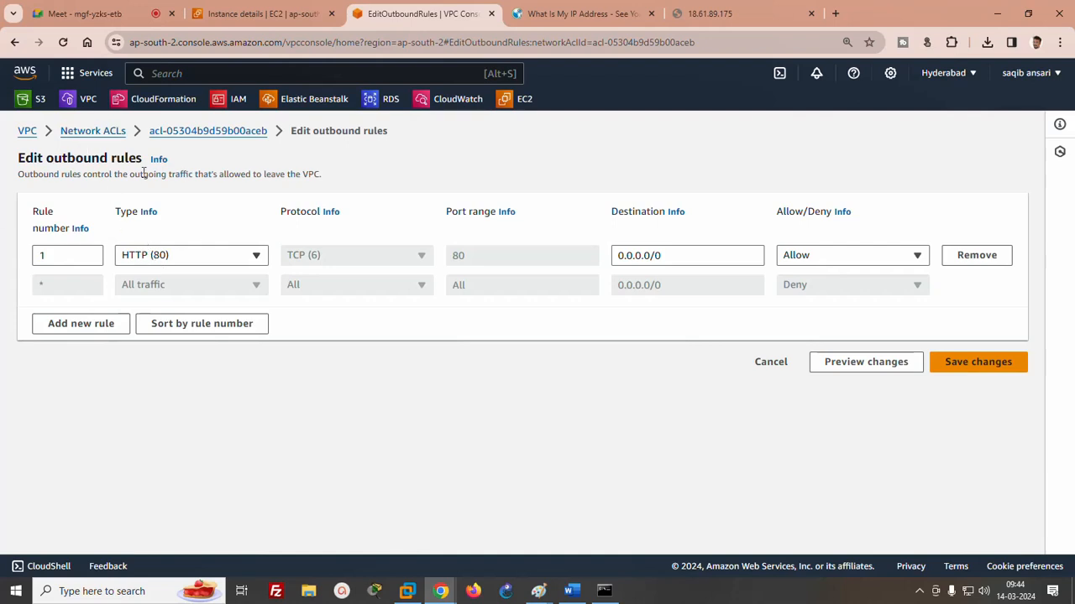
- Set outbound rule 1's type to All traffic, try to save it, and leave the outbound rules editor
{"action": "left_click", "coordinate": [154, 263]}
{"action": "left_click", "coordinate": [159, 300]}
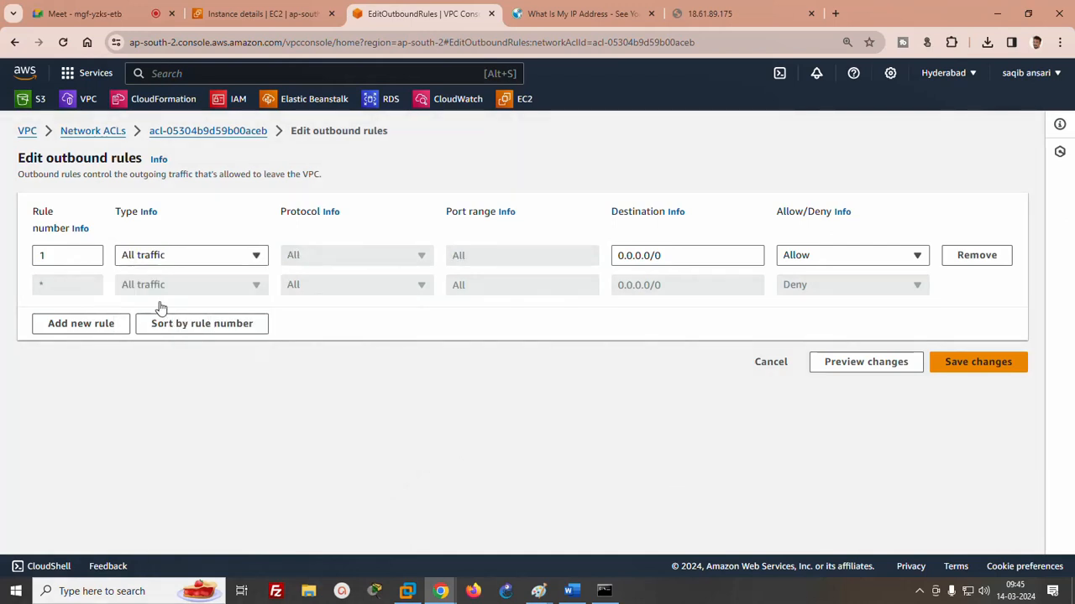
{"action": "left_click", "coordinate": [978, 362]}
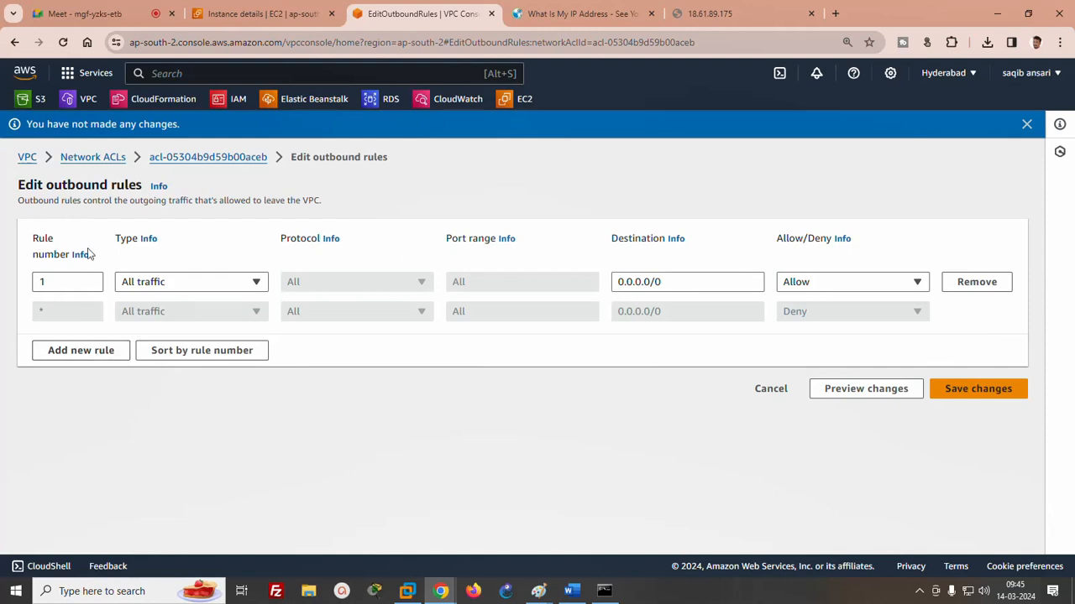
{"action": "left_click", "coordinate": [765, 390]}
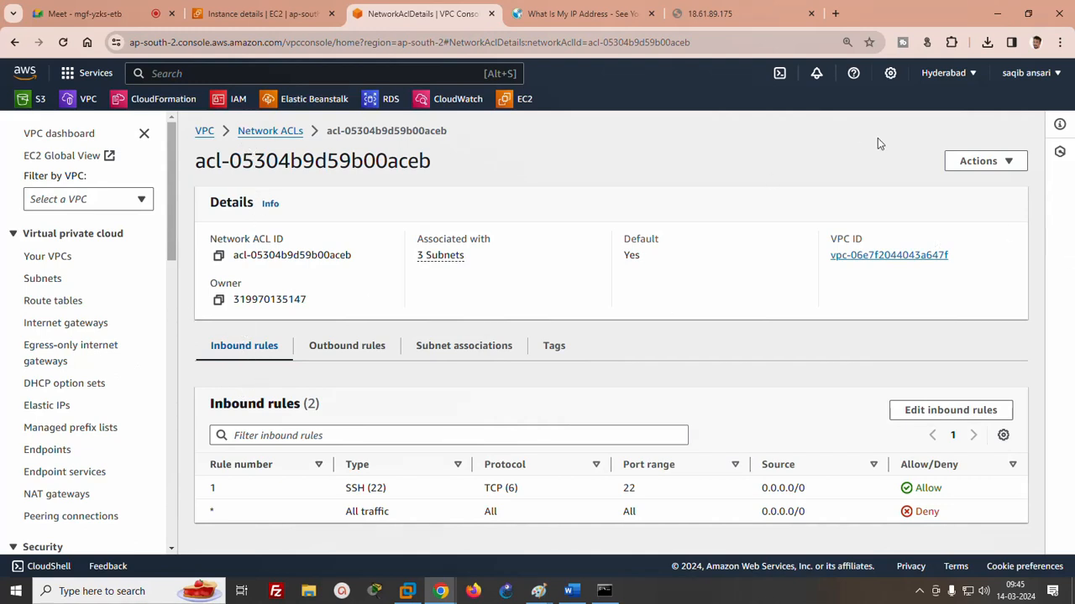
- Add inbound rule 2 to the network ACL with type SSH (22) and action Deny, and save the rules
{"action": "left_click", "coordinate": [934, 411]}
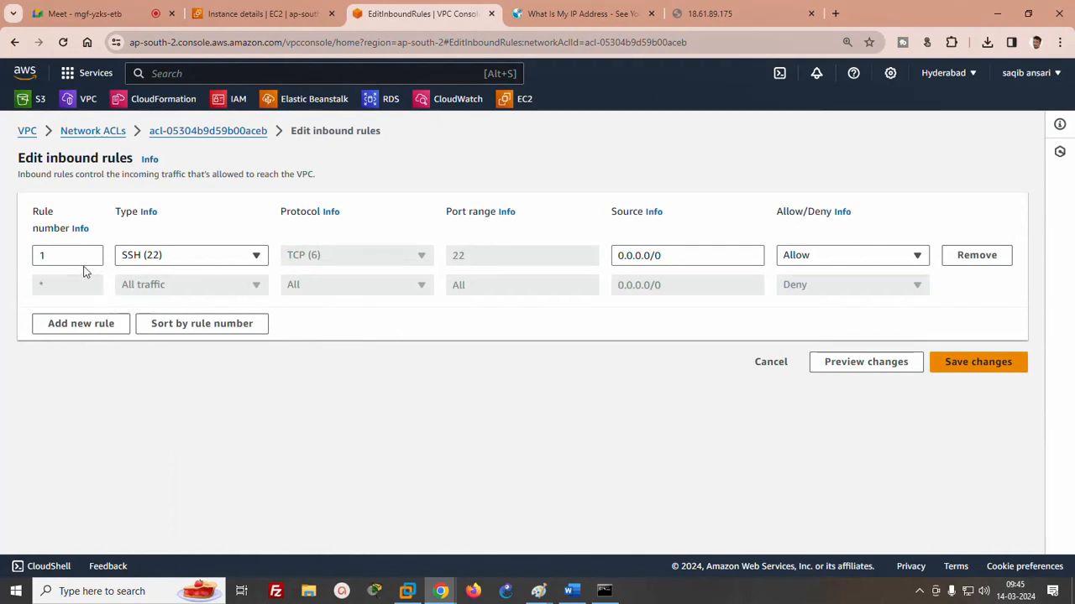
{"action": "left_click", "coordinate": [978, 362]}
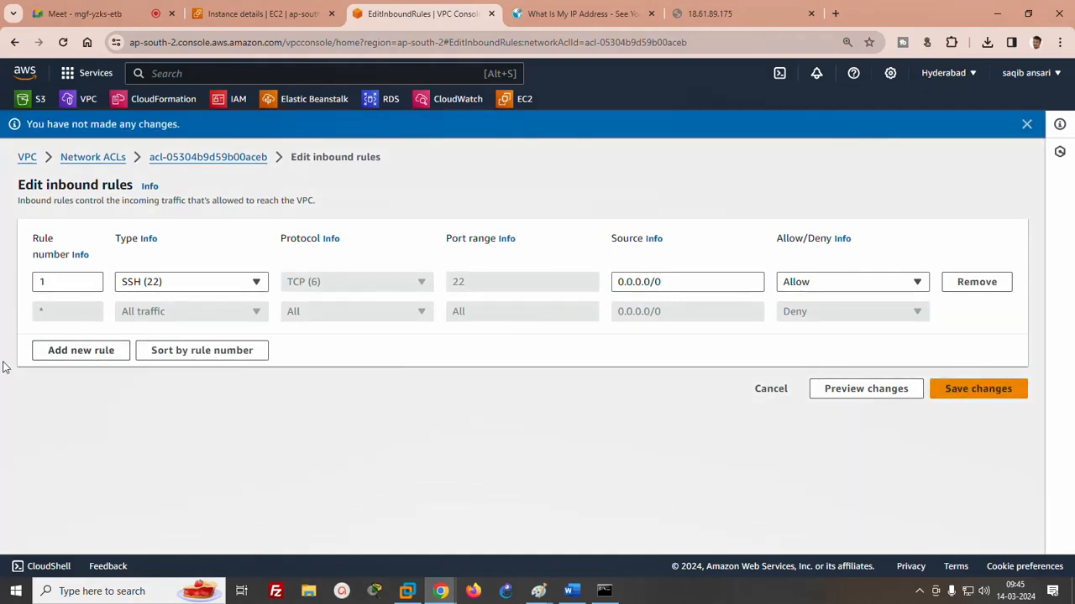
{"action": "left_click", "coordinate": [60, 356]}
{"action": "left_click", "coordinate": [59, 310]}
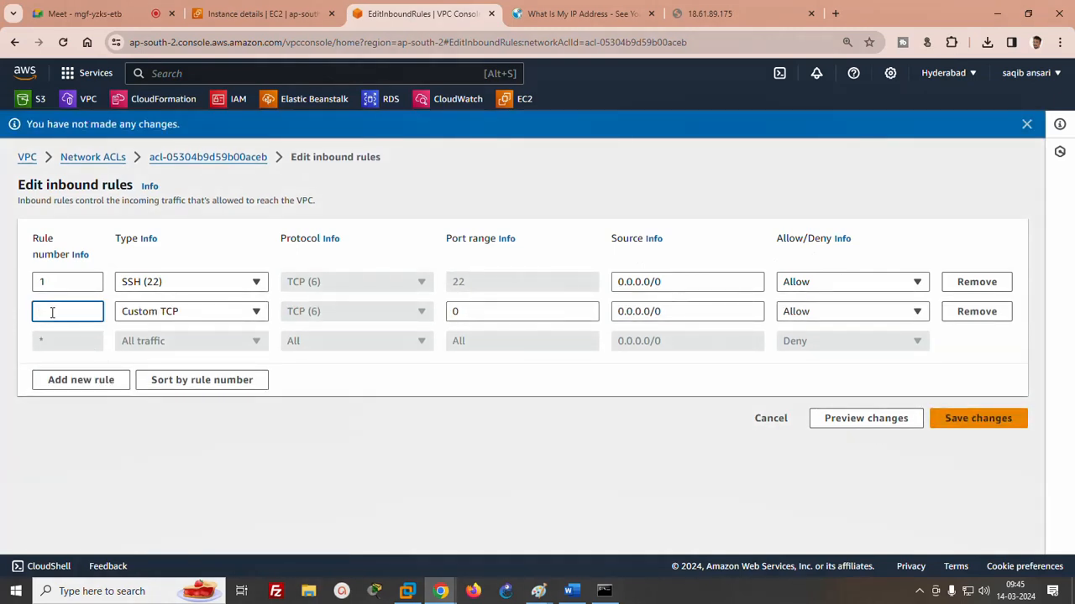
{"action": "type", "text": "2"}
{"action": "left_click", "coordinate": [200, 316]}
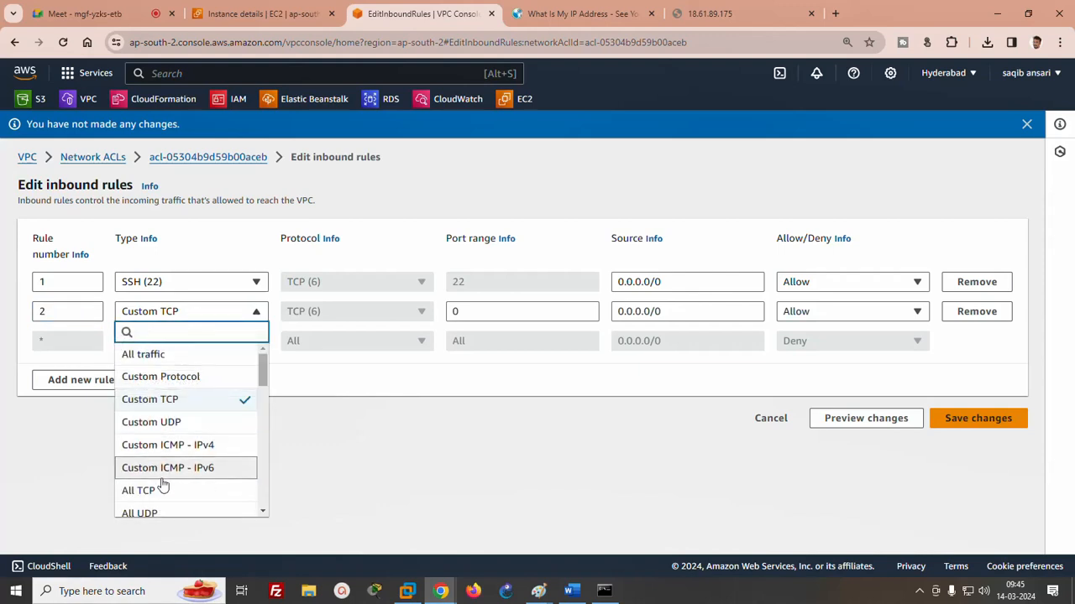
{"action": "left_click_drag", "start_coordinate": [262, 366], "coordinate": [262, 388]}
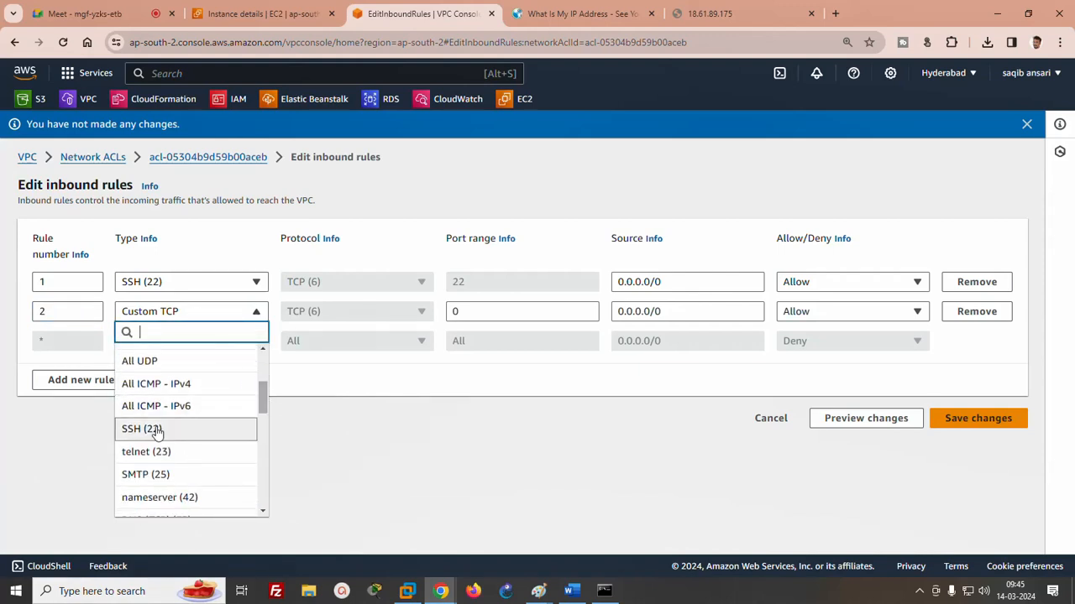
{"action": "left_click", "coordinate": [147, 429]}
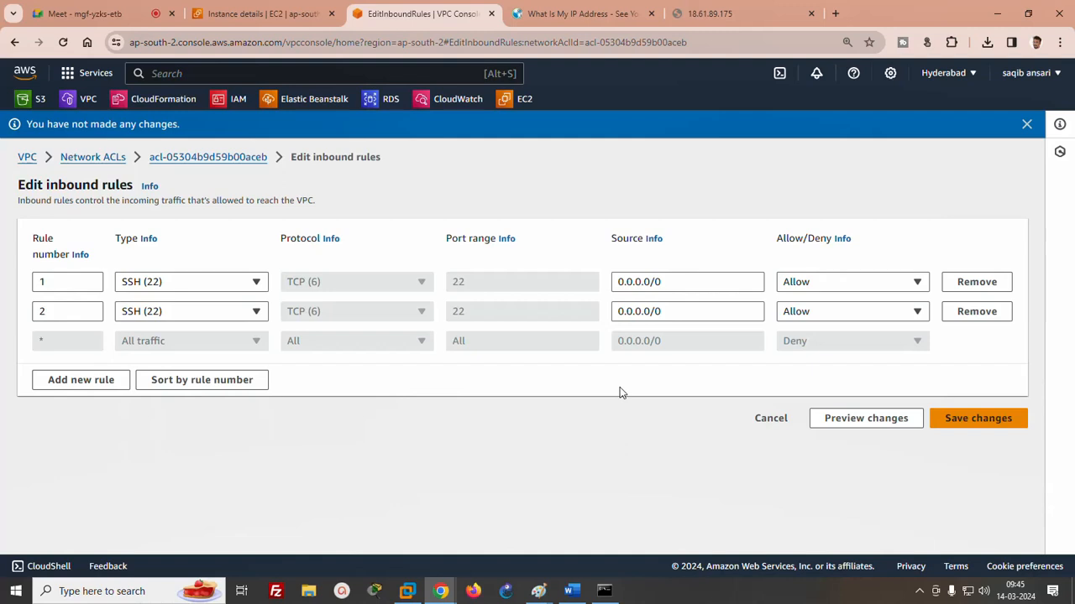
{"action": "left_click", "coordinate": [821, 311]}
{"action": "left_click", "coordinate": [802, 357]}
{"action": "left_click", "coordinate": [975, 422]}
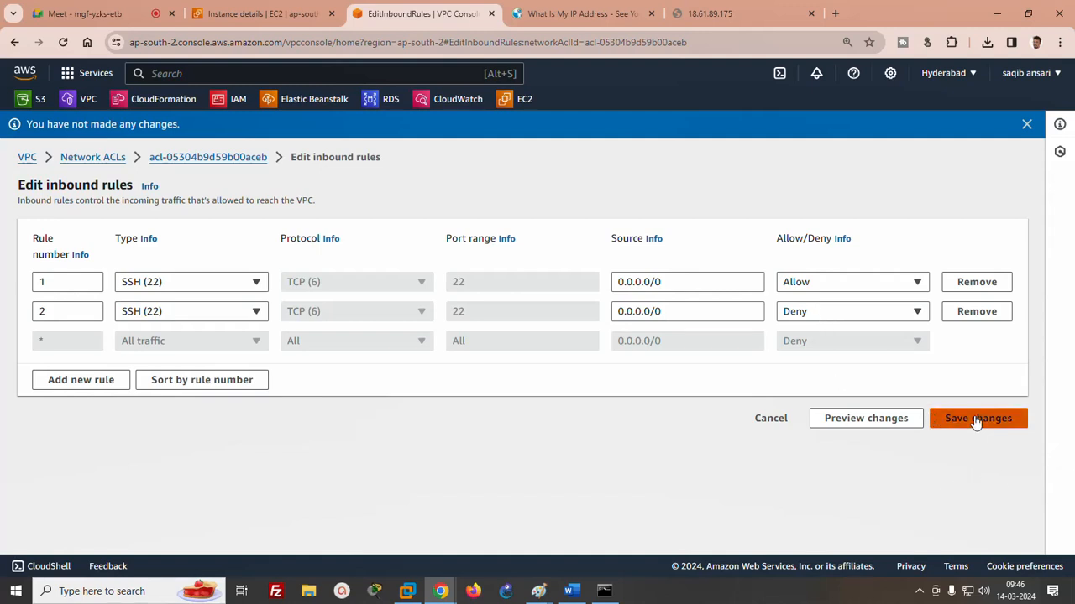
{"action": "left_click", "coordinate": [601, 595]}
{"action": "type", "text": "exit"}
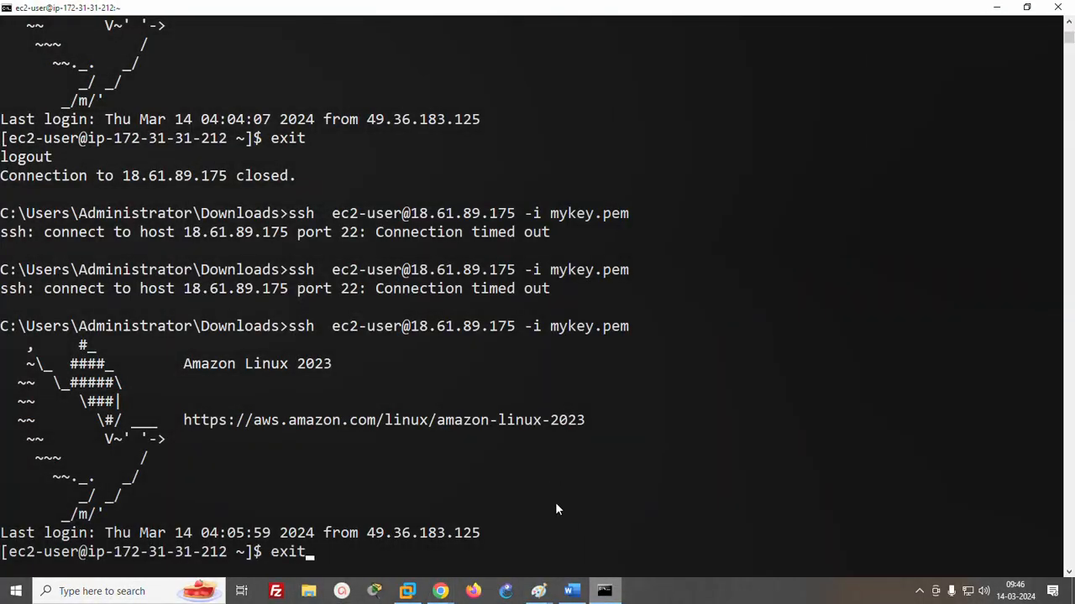
{"action": "key", "text": "Return"}
{"action": "key", "text": "Up"}
{"action": "key", "text": "Return"}
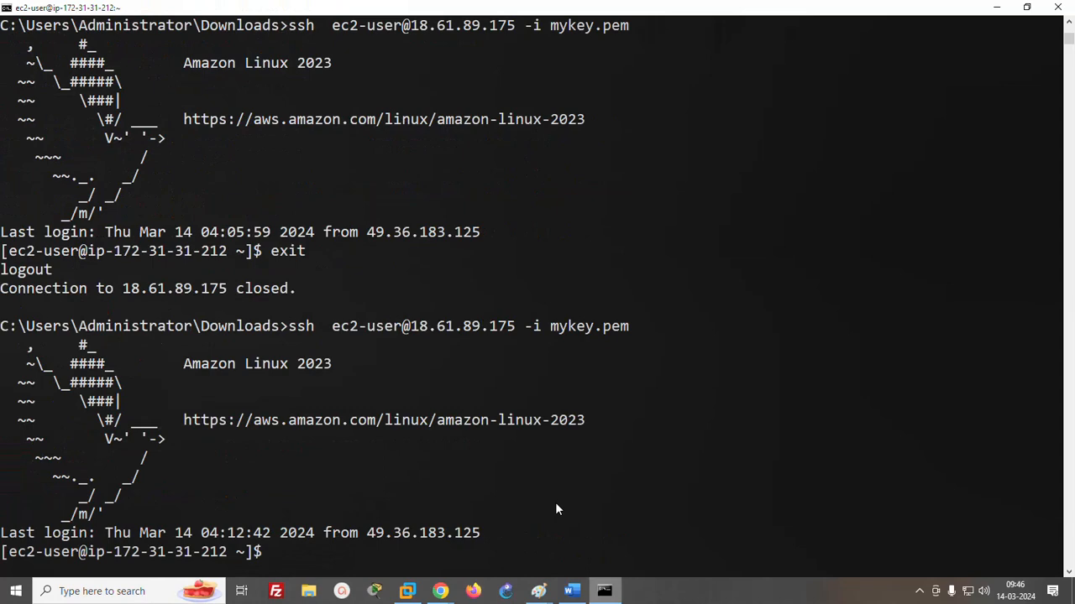
- In the browser, edit the ACL's inbound SSH rules so rule 1 is Deny and rule 2 is Allow, and save
{"action": "left_click", "coordinate": [440, 591]}
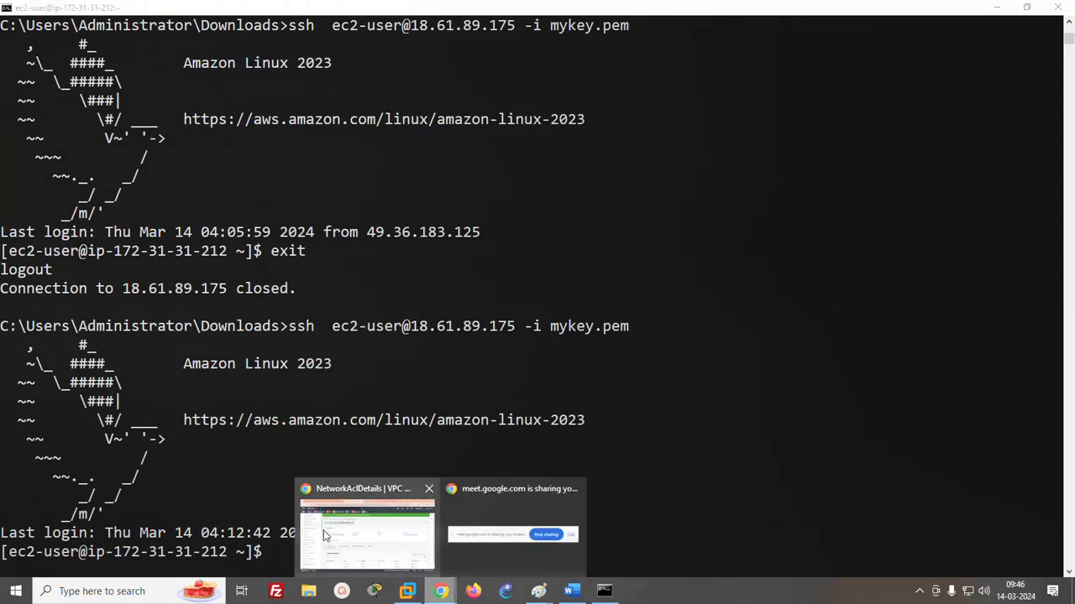
{"action": "left_click", "coordinate": [323, 529]}
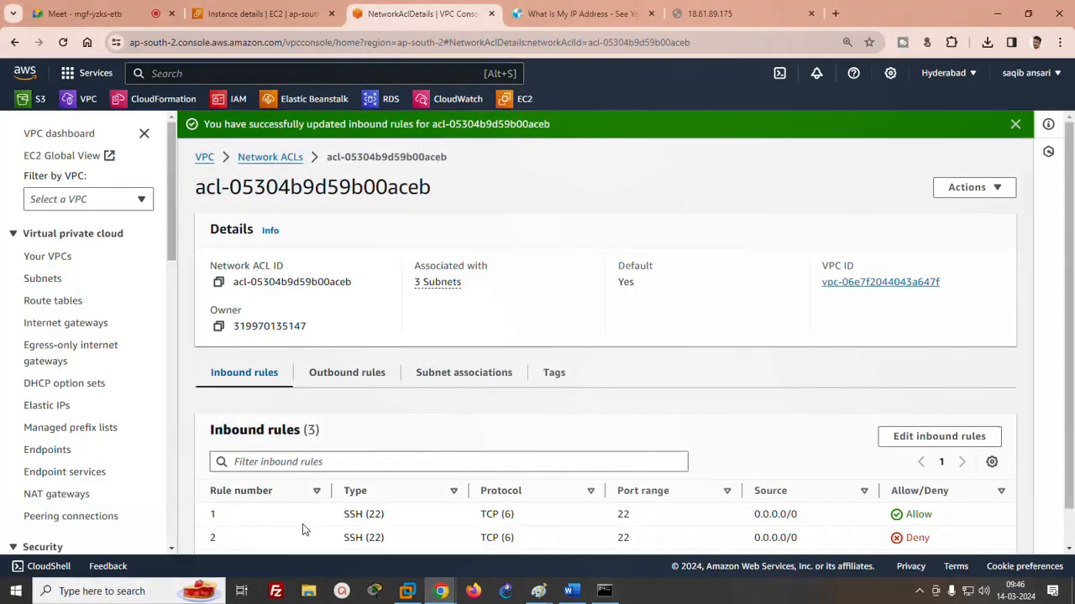
{"action": "left_click", "coordinate": [914, 435]}
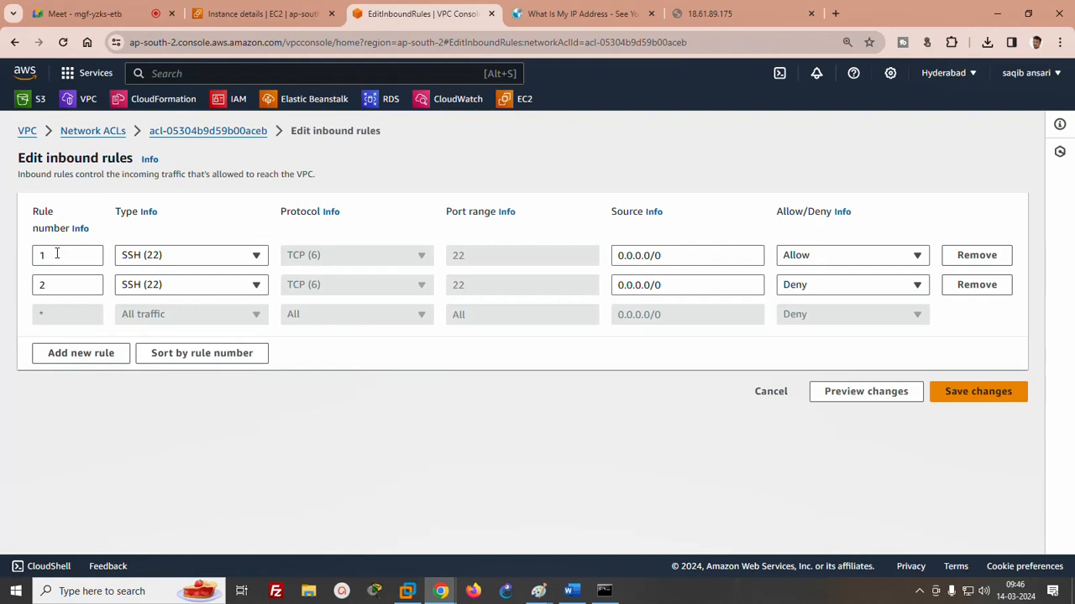
{"action": "left_click_drag", "start_coordinate": [57, 253], "coordinate": [20, 267]}
{"action": "left_click", "coordinate": [823, 263]}
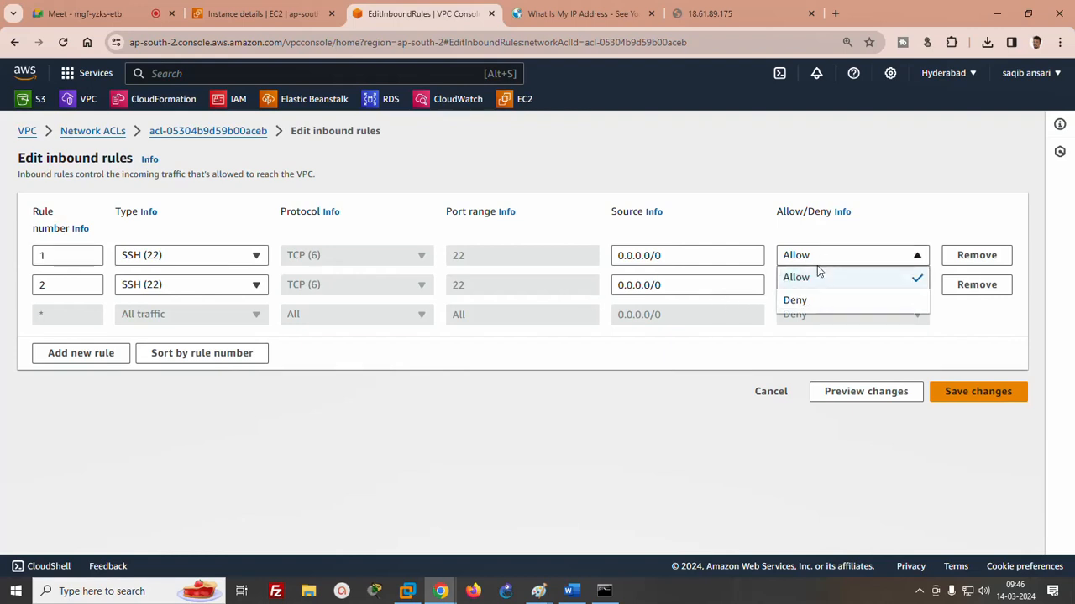
{"action": "left_click", "coordinate": [809, 299]}
{"action": "left_click", "coordinate": [811, 287]}
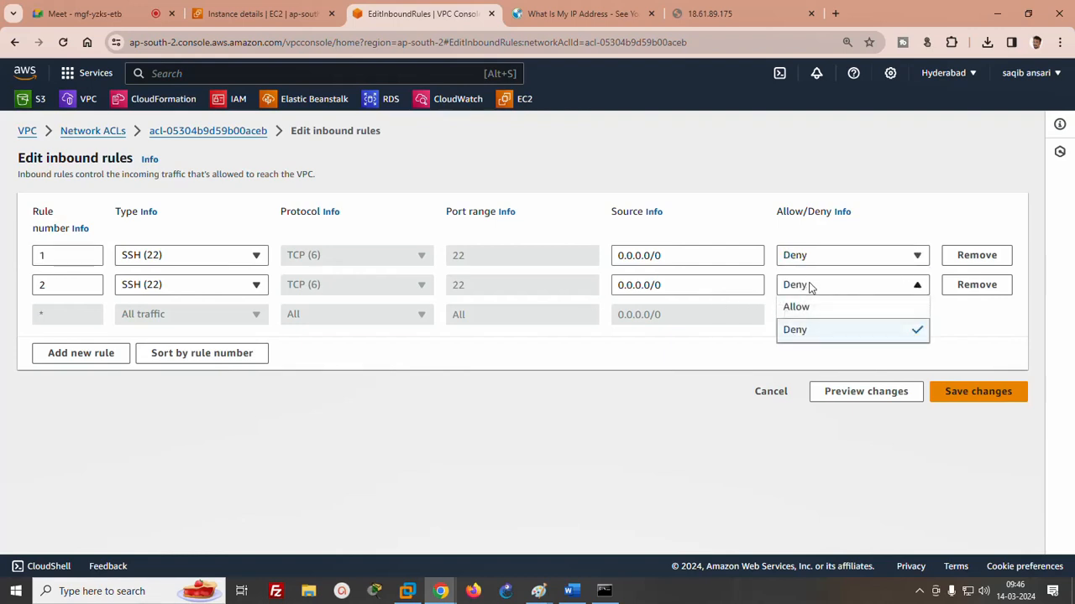
{"action": "left_click", "coordinate": [797, 305]}
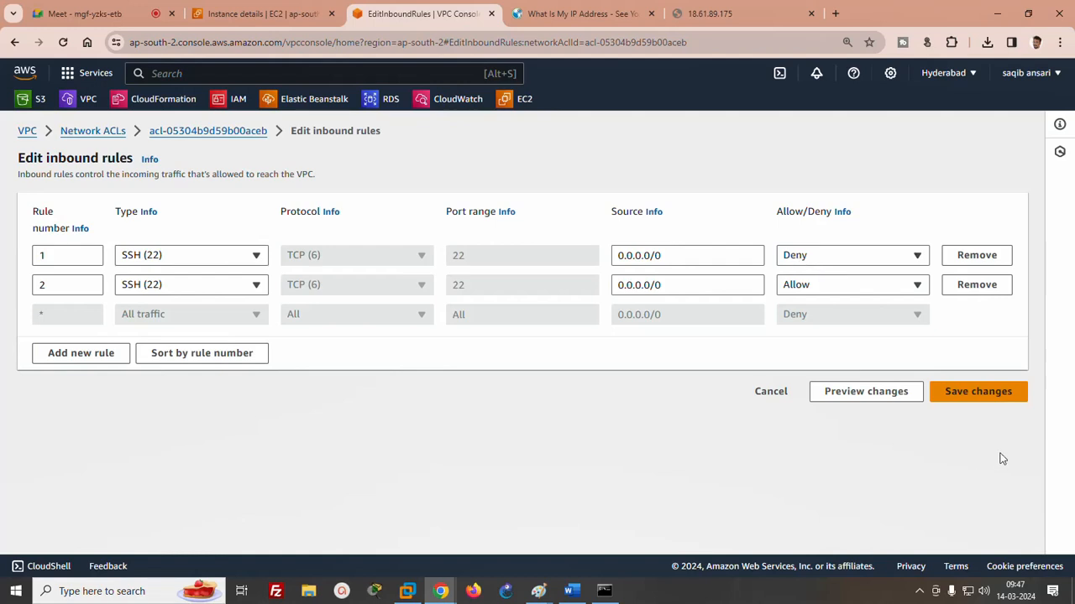
{"action": "left_click", "coordinate": [979, 392]}
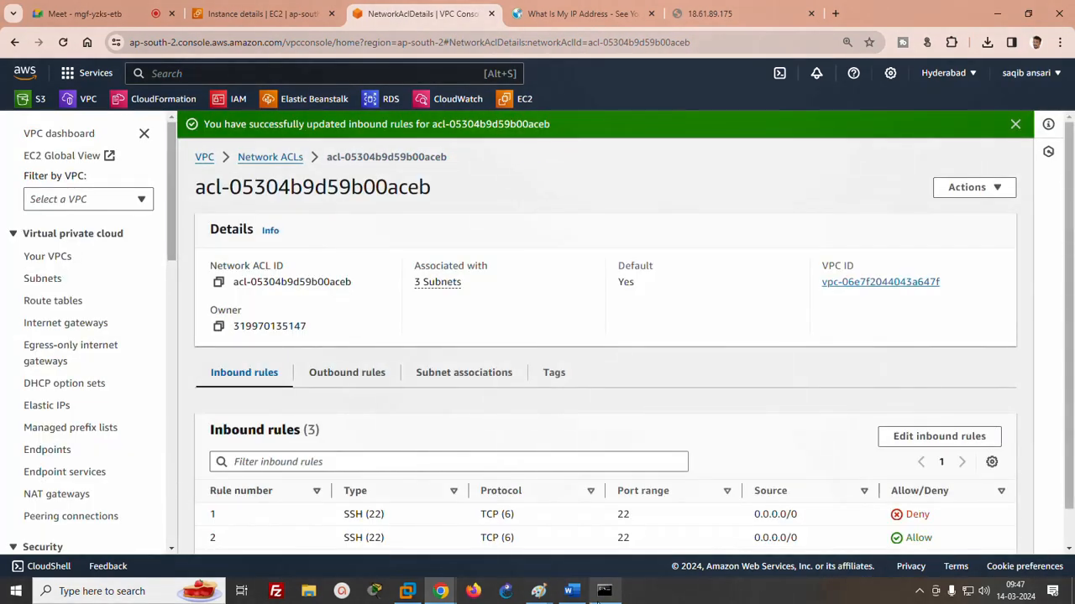
{"action": "left_click", "coordinate": [603, 591]}
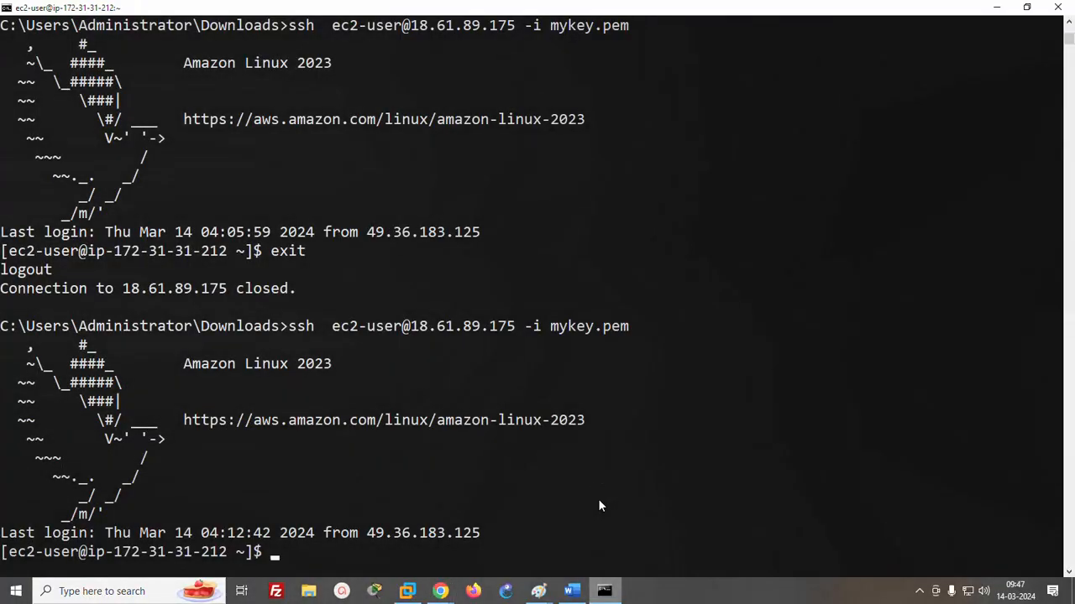
{"action": "left_click", "coordinate": [590, 497]}
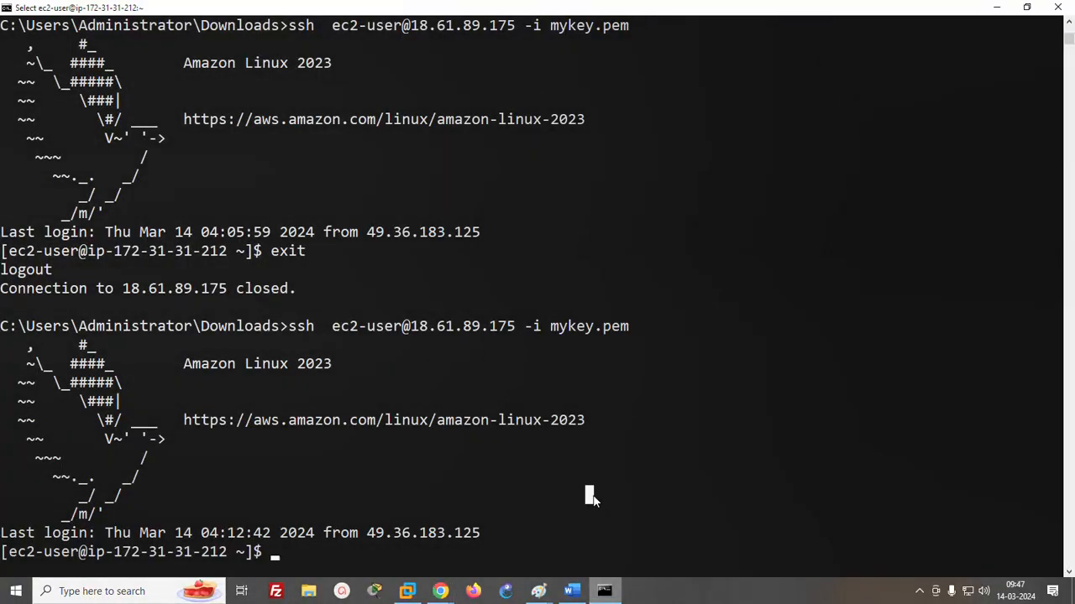
{"action": "key", "text": "Return"}
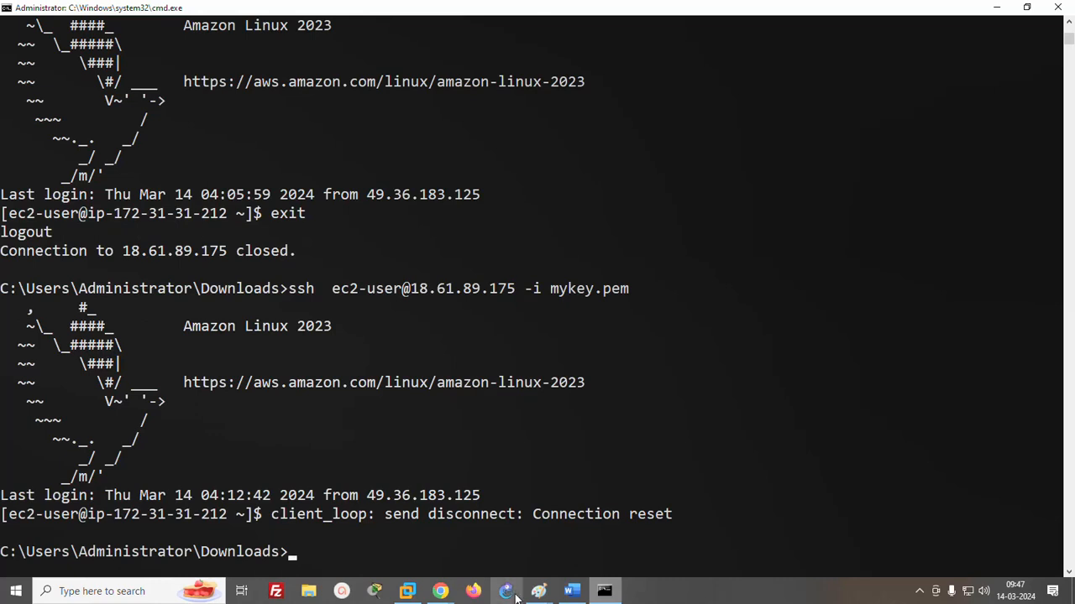
{"action": "left_click", "coordinate": [509, 536]}
{"action": "key", "text": "Up"}
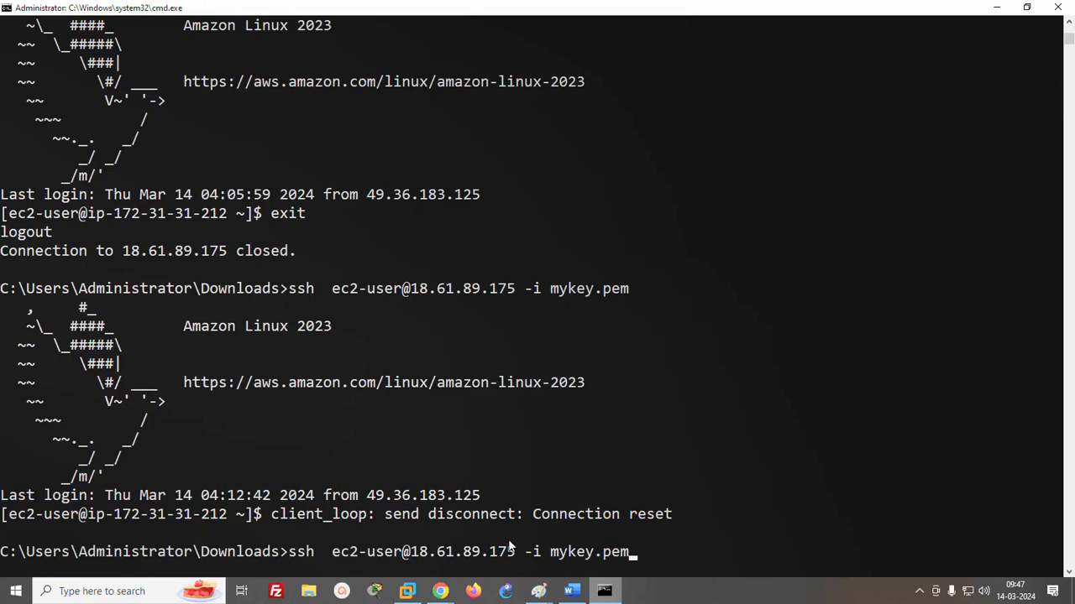
{"action": "key", "text": "Return"}
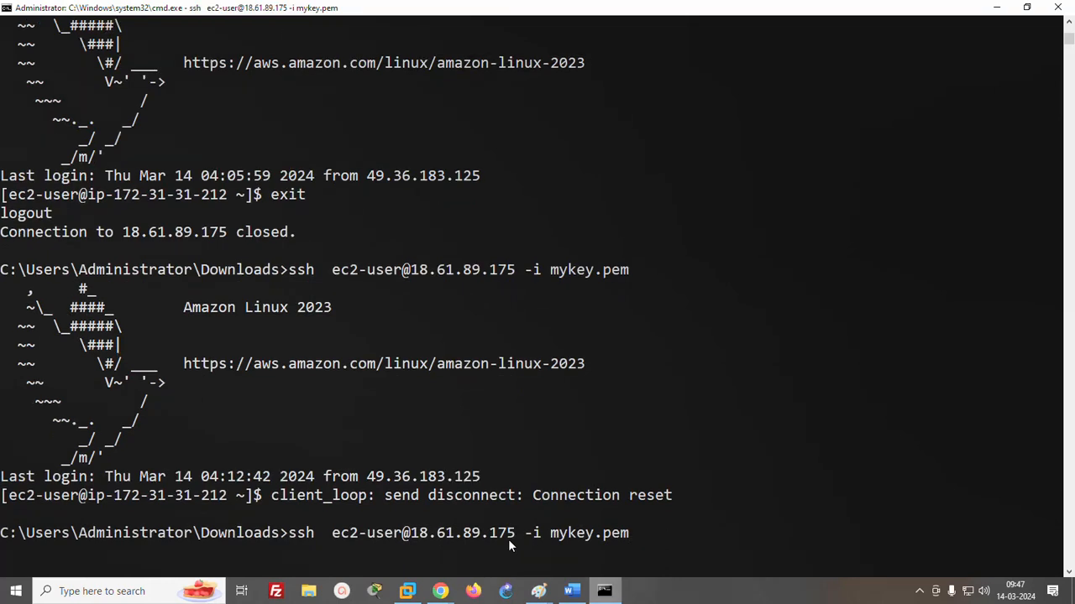
- In the browser, set inbound rule 1 to All traffic with Allow and SSH rule 2 to Deny, and save the rules
{"action": "left_click", "coordinate": [438, 591]}
{"action": "left_click", "coordinate": [361, 529]}
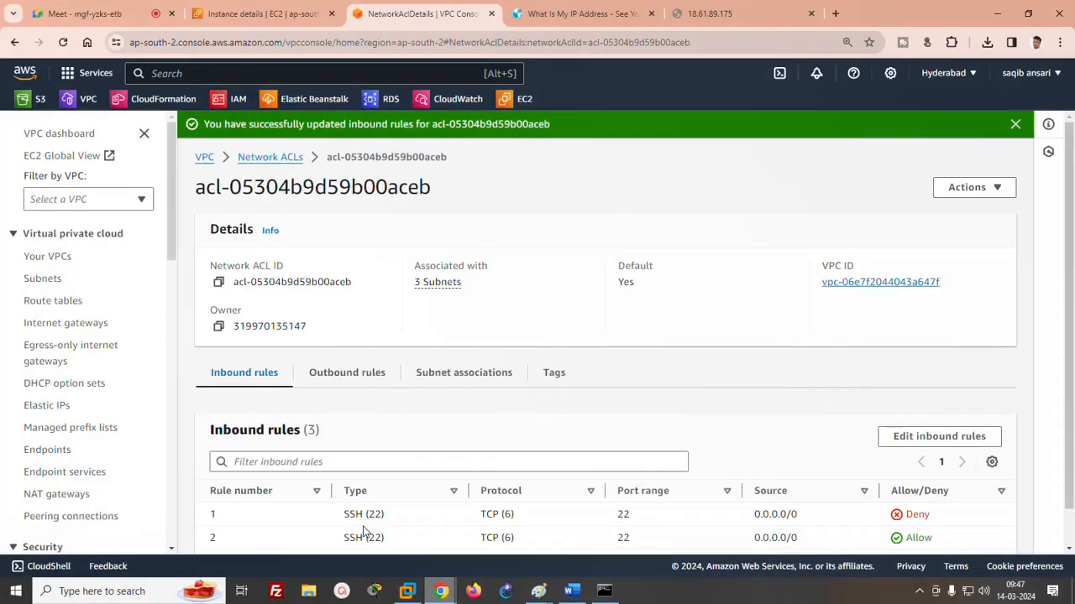
{"action": "left_click", "coordinate": [921, 438]}
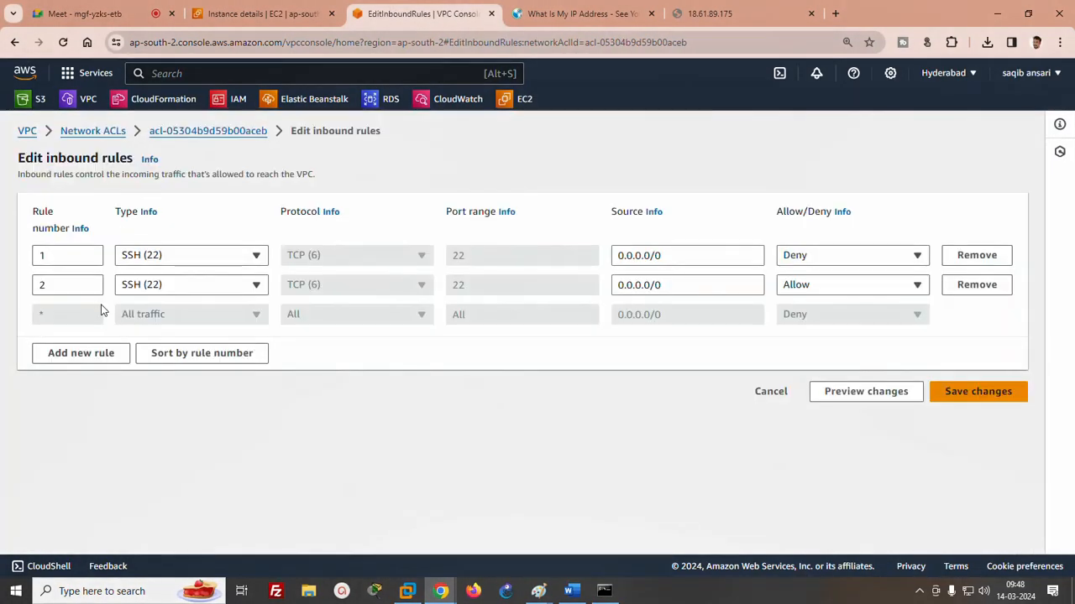
{"action": "left_click", "coordinate": [160, 257]}
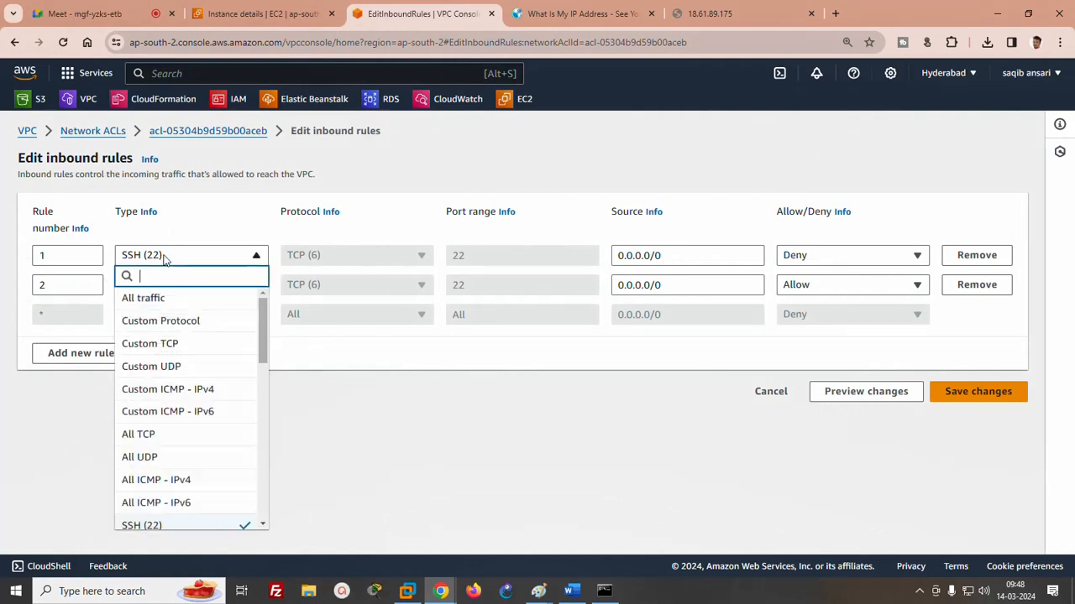
{"action": "left_click", "coordinate": [145, 299]}
{"action": "left_click", "coordinate": [800, 257]}
{"action": "left_click", "coordinate": [802, 278]}
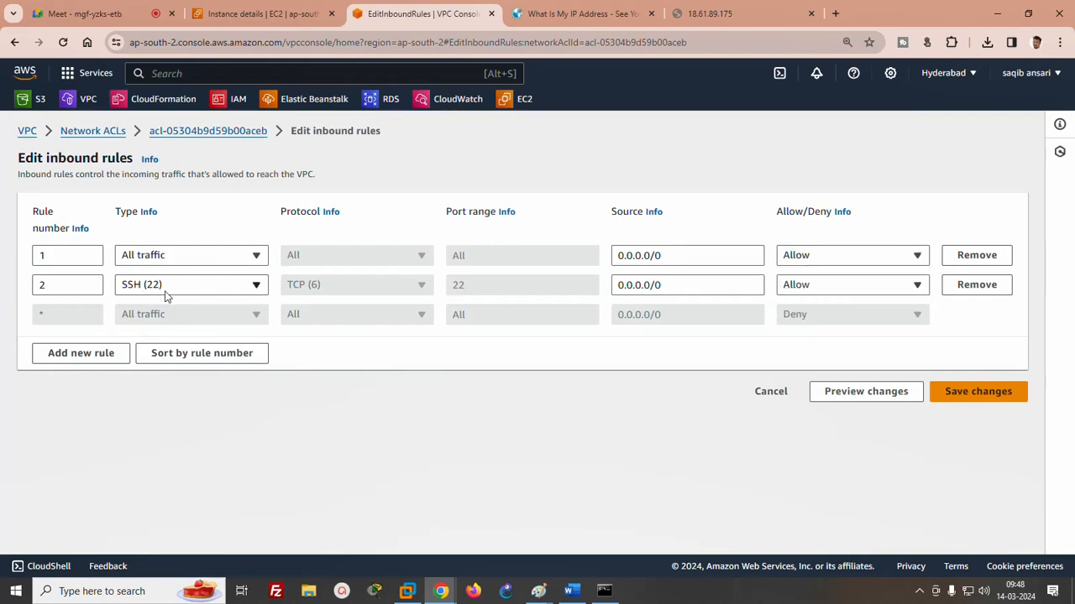
{"action": "left_click", "coordinate": [836, 286]}
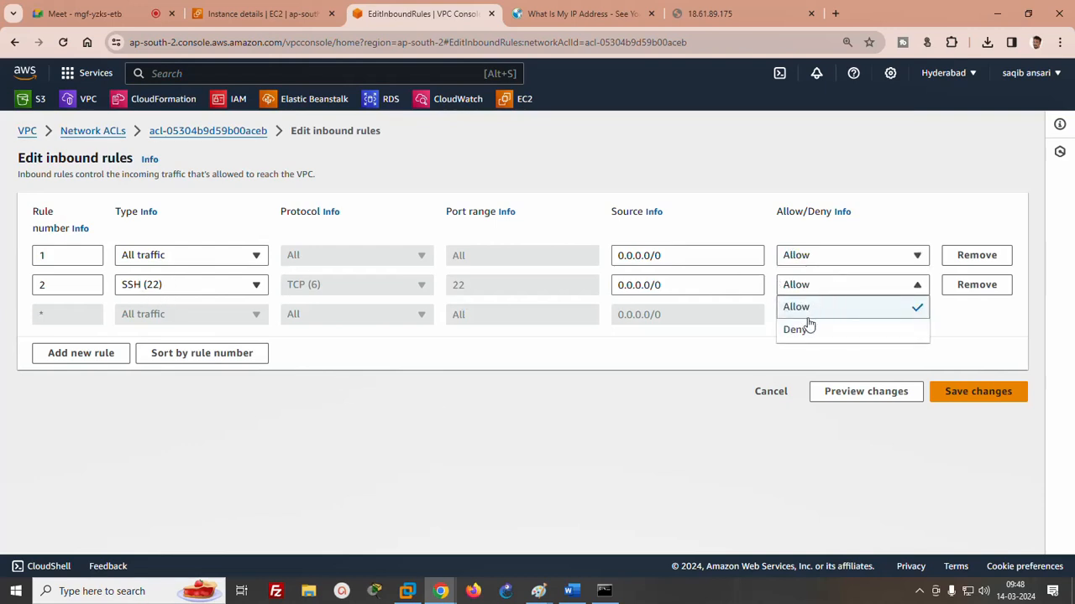
{"action": "left_click", "coordinate": [806, 329]}
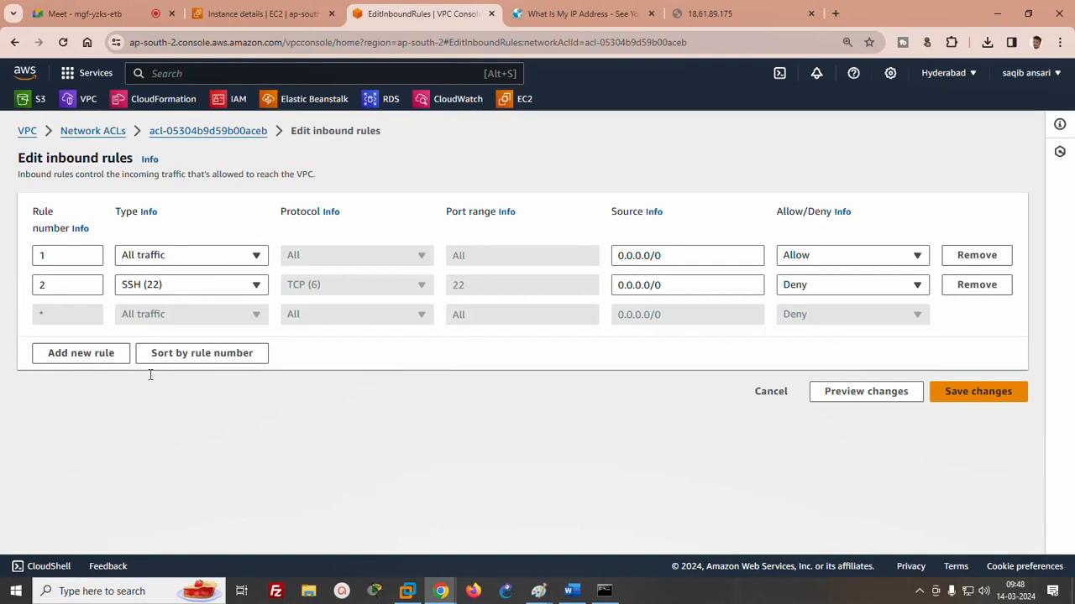
{"action": "left_click", "coordinate": [1005, 395]}
{"action": "left_click", "coordinate": [605, 591]}
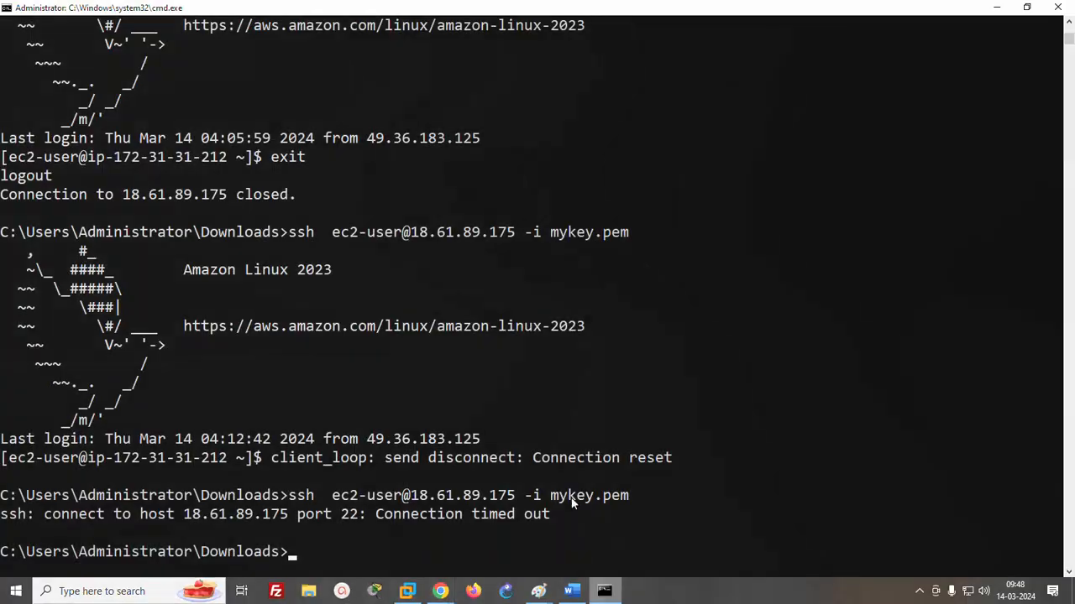
{"action": "left_click", "coordinate": [561, 473]}
{"action": "key", "text": "Up"}
{"action": "key", "text": "Return"}
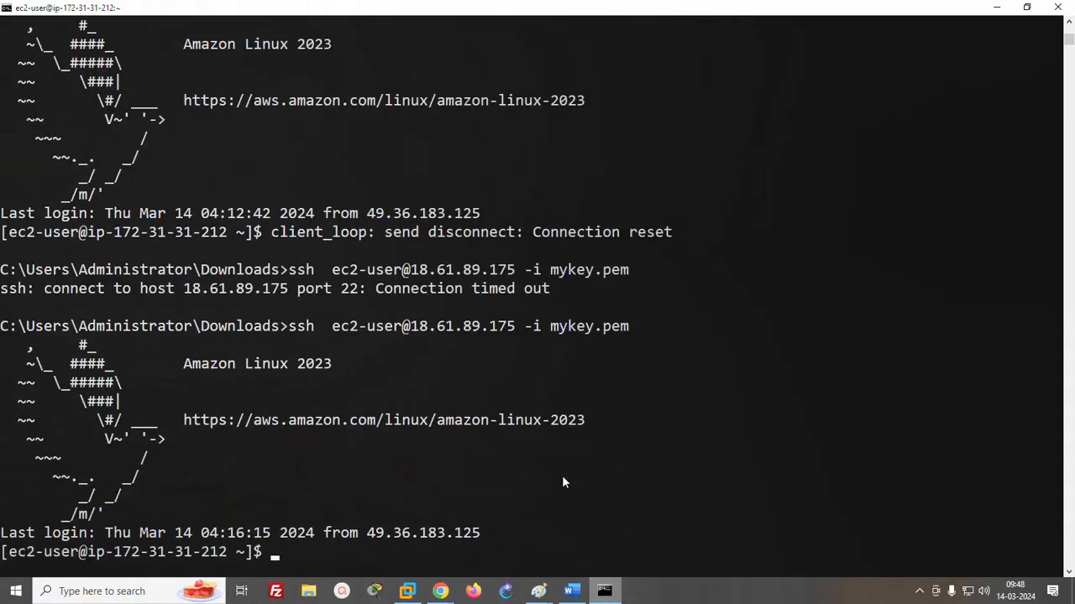
- Log out of the SSH session, switch to the browser, and change the ACL's inbound rule 1 to SSH (22) with Deny
{"action": "type", "text": "exit"}
{"action": "key", "text": "Return"}
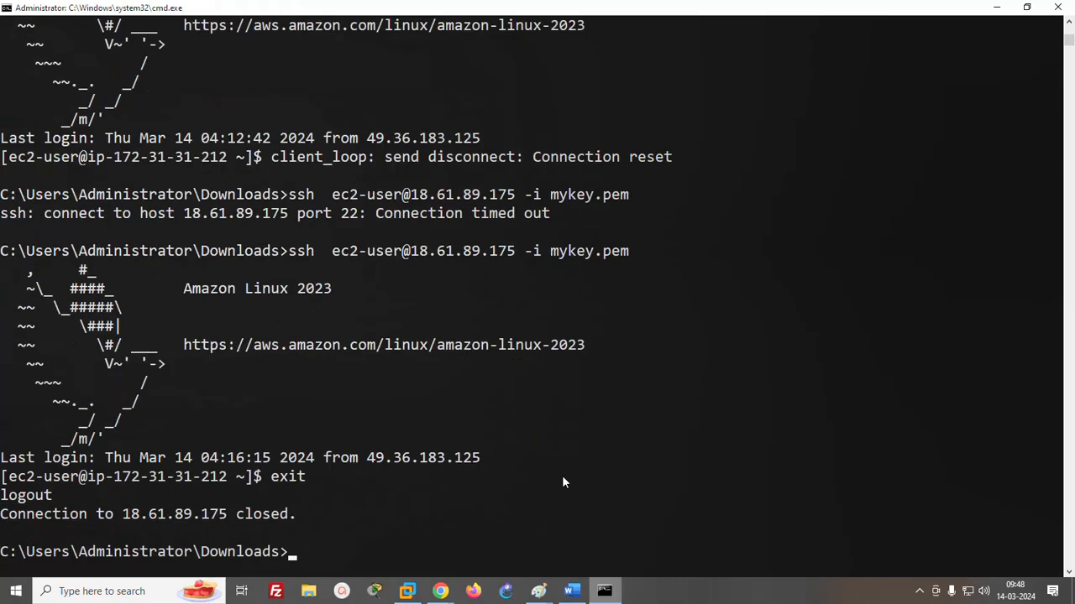
{"action": "left_click", "coordinate": [445, 591]}
{"action": "left_click", "coordinate": [396, 548]}
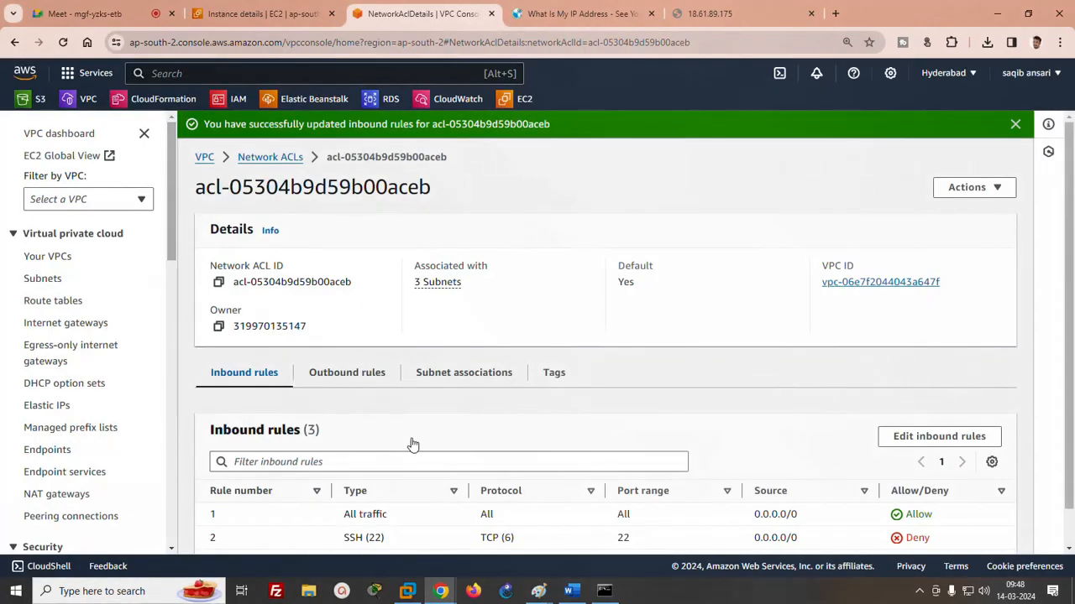
{"action": "scroll", "coordinate": [1027, 429], "scroll_direction": "down", "scroll_amount": 1}
{"action": "left_click", "coordinate": [953, 395]}
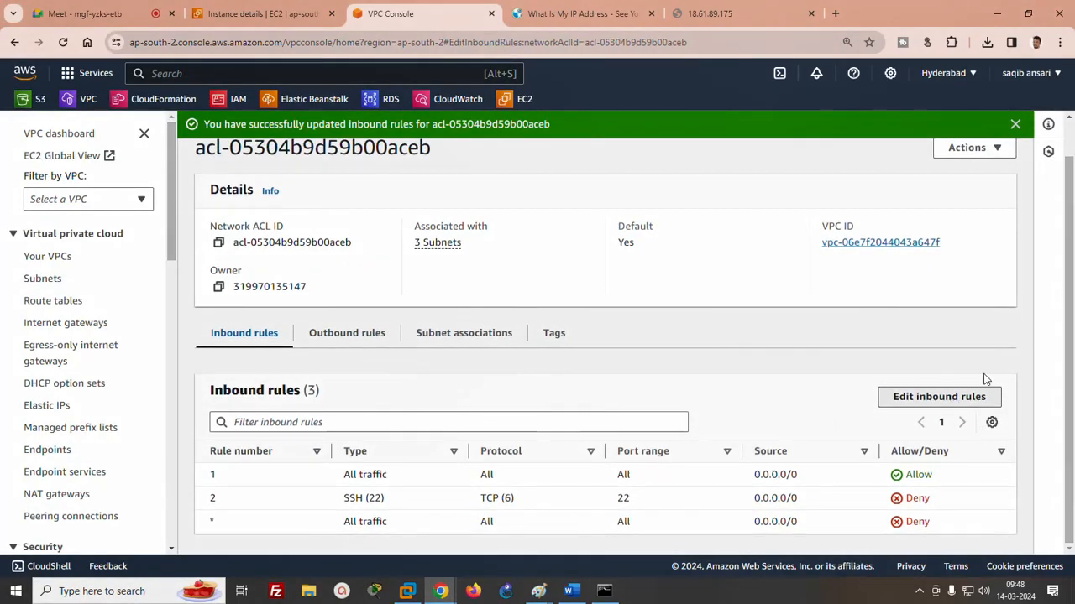
{"action": "left_click", "coordinate": [137, 257]}
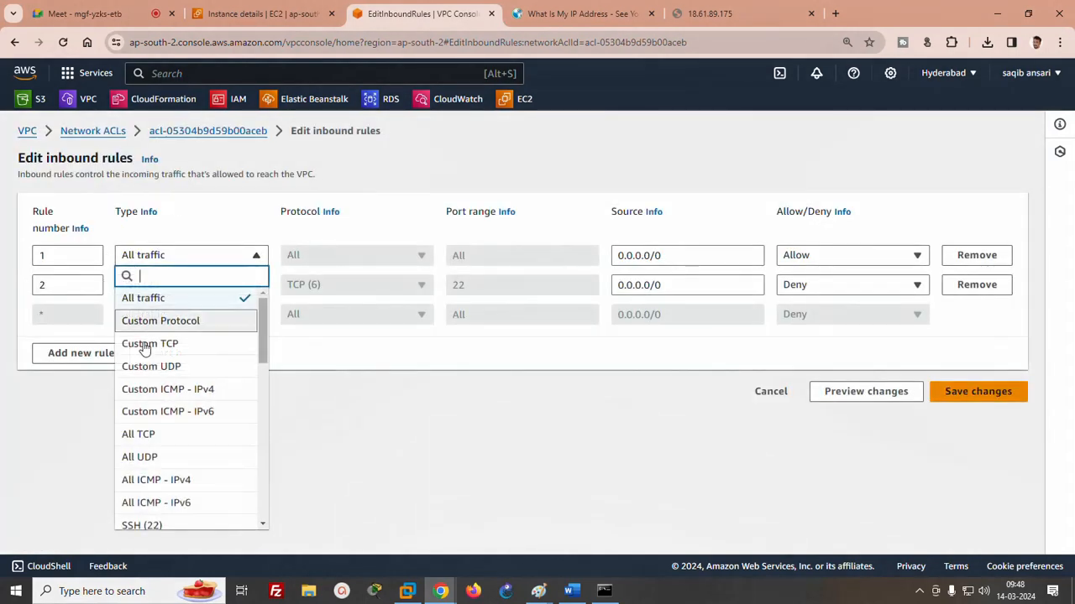
{"action": "left_click", "coordinate": [134, 524]}
{"action": "left_click", "coordinate": [793, 257]}
{"action": "left_click", "coordinate": [795, 303]}
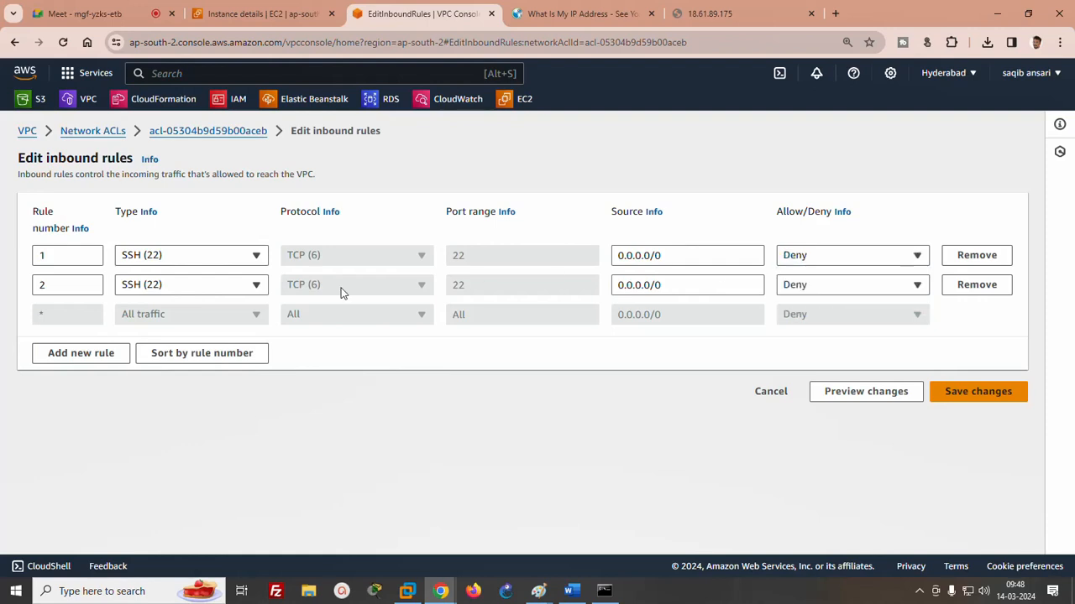
- Change inbound rule 2 to All traffic with Allow and save the ACL's inbound rules
{"action": "left_click", "coordinate": [196, 286]}
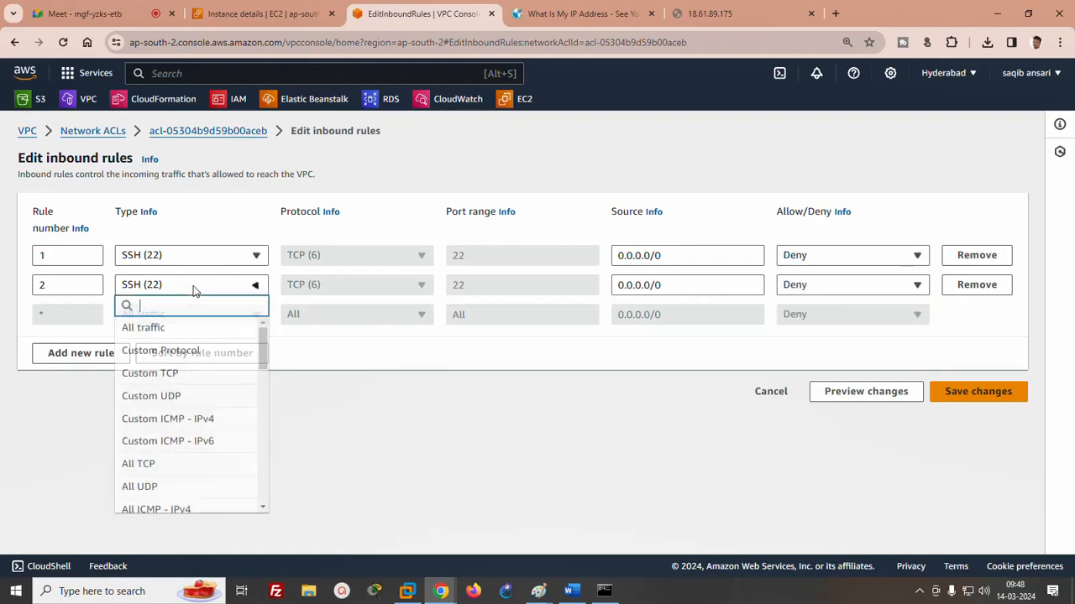
{"action": "mouse_move", "coordinate": [266, 353]}
{"action": "left_mouse_down"}
{"action": "mouse_move", "coordinate": [262, 382]}
{"action": "mouse_move", "coordinate": [263, 336]}
{"action": "left_mouse_up"}
{"action": "left_click", "coordinate": [135, 324]}
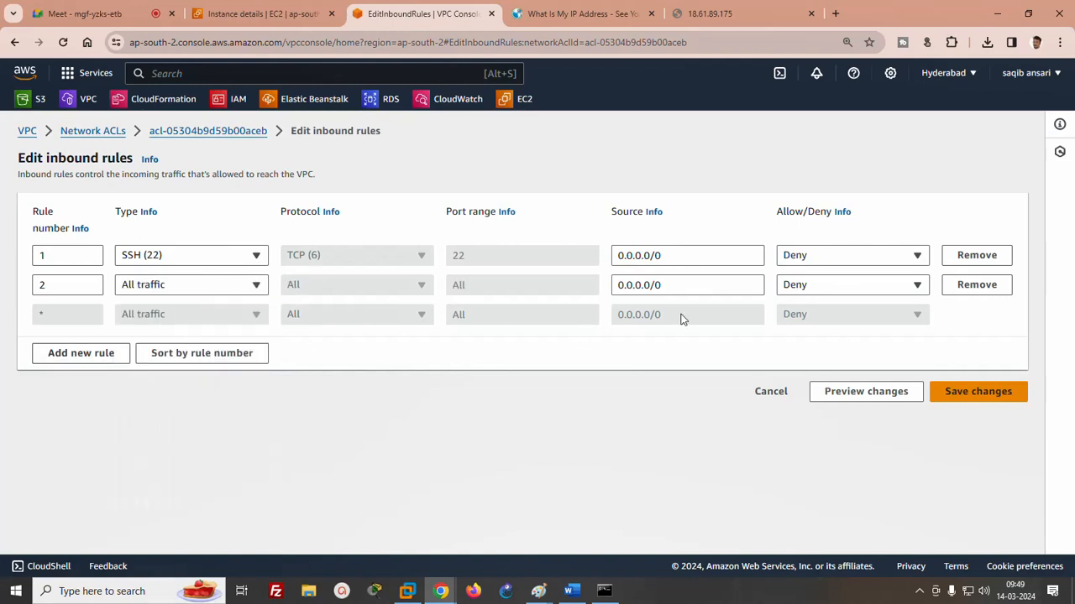
{"action": "left_click", "coordinate": [793, 290]}
{"action": "left_click", "coordinate": [794, 310]}
{"action": "left_click", "coordinate": [983, 394]}
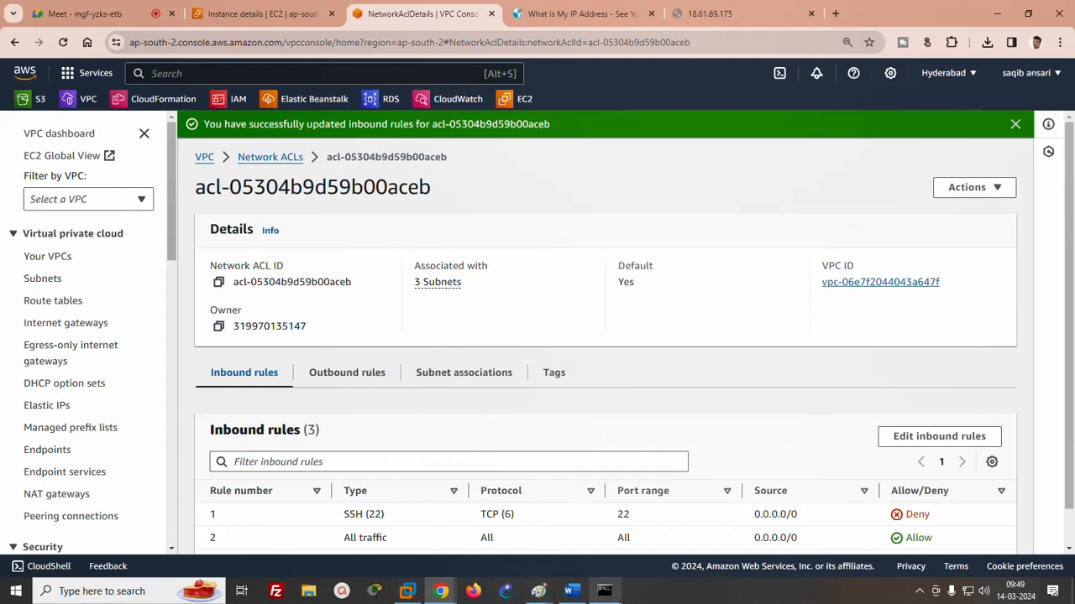
{"action": "left_click", "coordinate": [604, 591]}
{"action": "key", "text": "Up"}
{"action": "key", "text": "Return"}
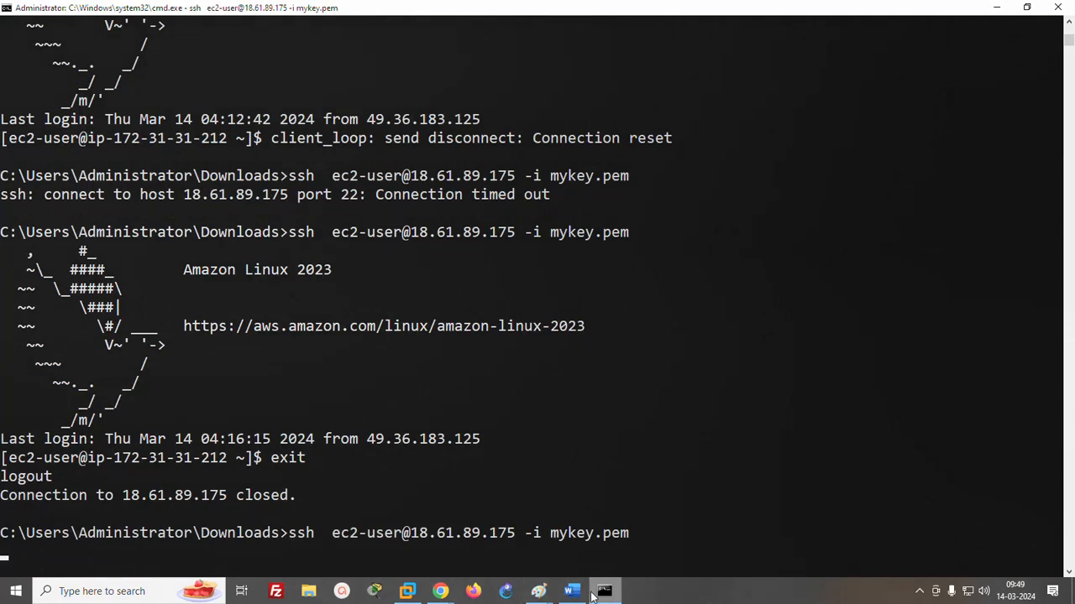
- Switch to the browser and reload the instance's web page at 18.61.89.175 to test HTTP access
{"action": "left_click", "coordinate": [439, 593]}
{"action": "left_click", "coordinate": [342, 546]}
{"action": "left_click", "coordinate": [701, 12]}
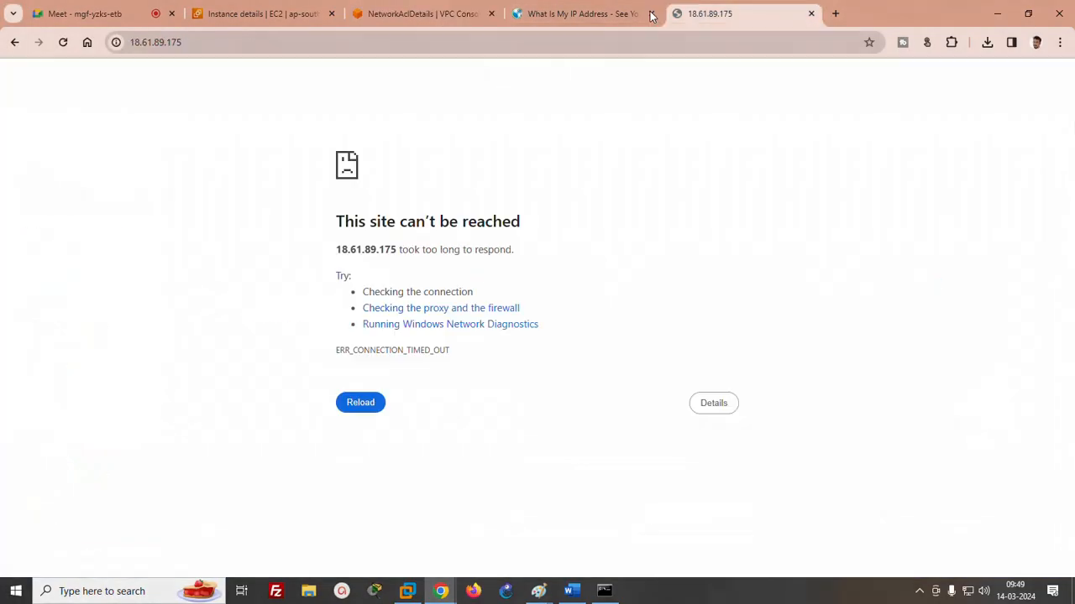
{"action": "left_click", "coordinate": [63, 42]}
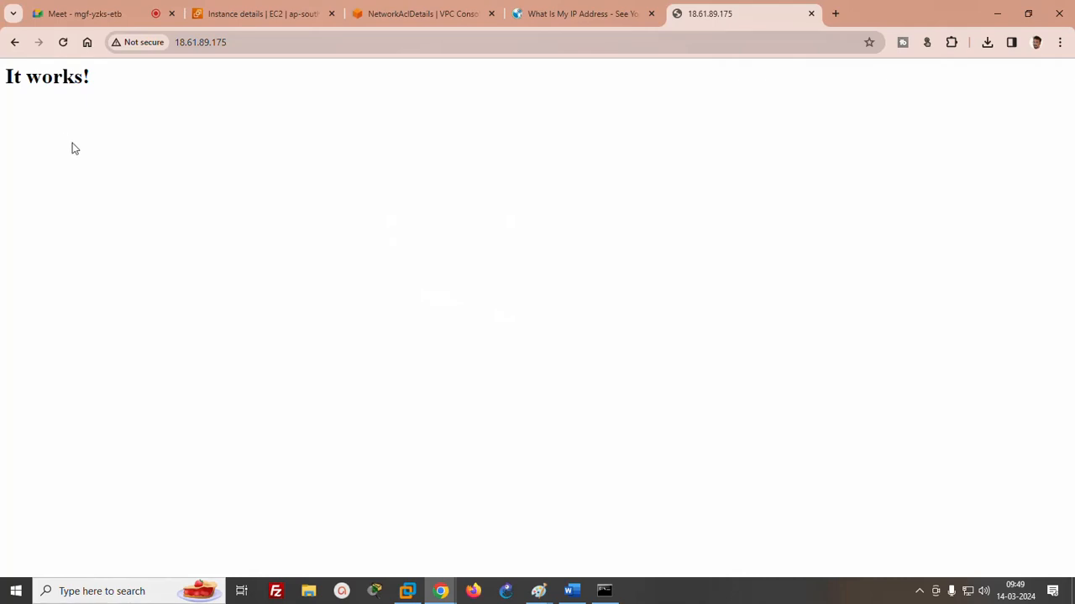
- Edit the ACL's inbound rules again, entering 19.25.45.89 as the source of SSH rule 1 with Deny selected
{"action": "left_click", "coordinate": [579, 16]}
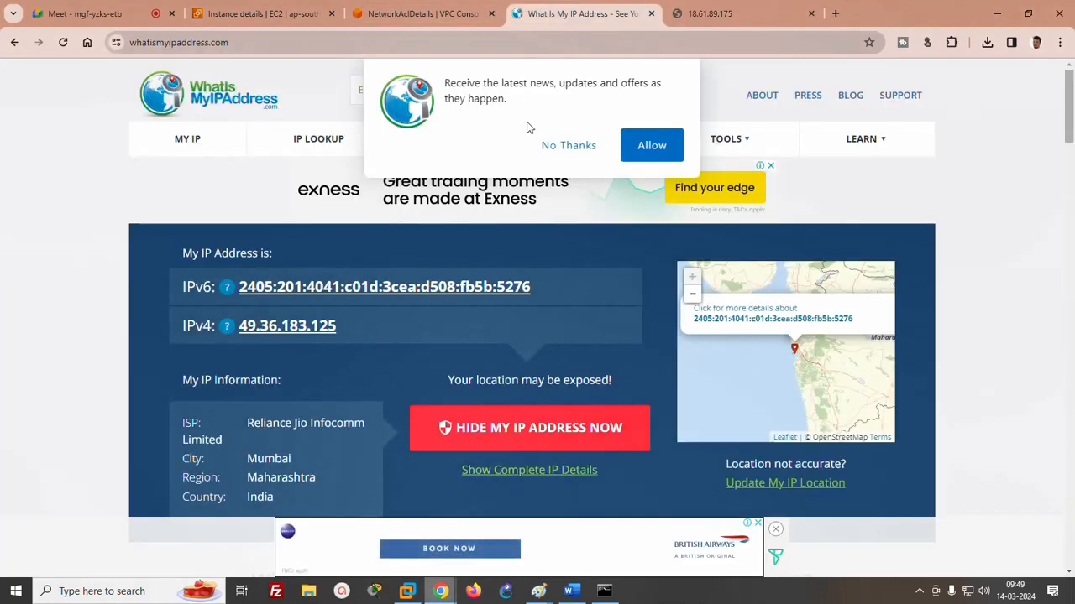
{"action": "left_click", "coordinate": [424, 15]}
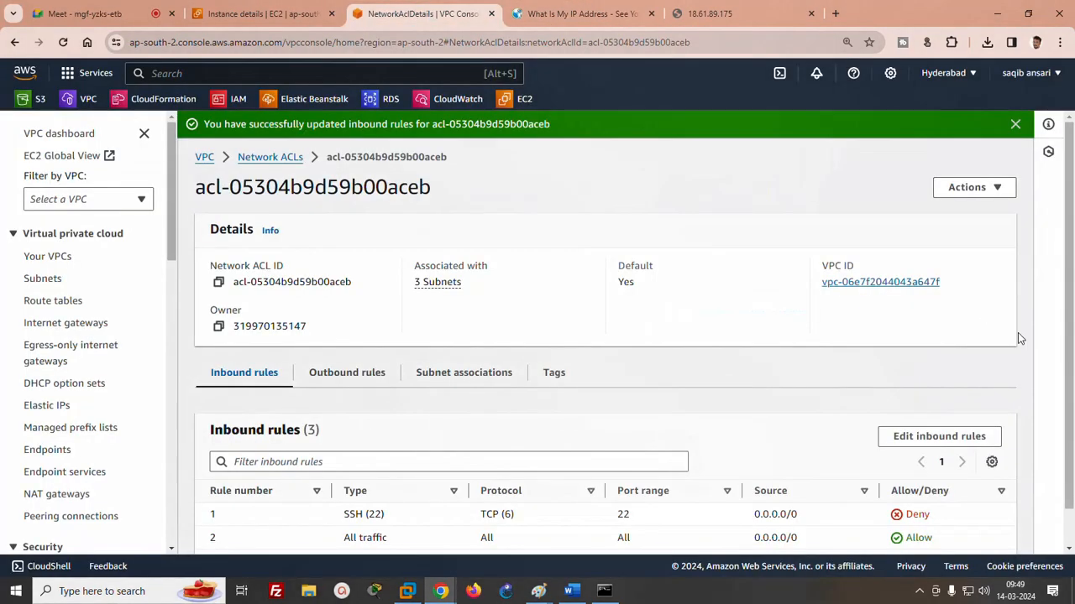
{"action": "left_click", "coordinate": [940, 437]}
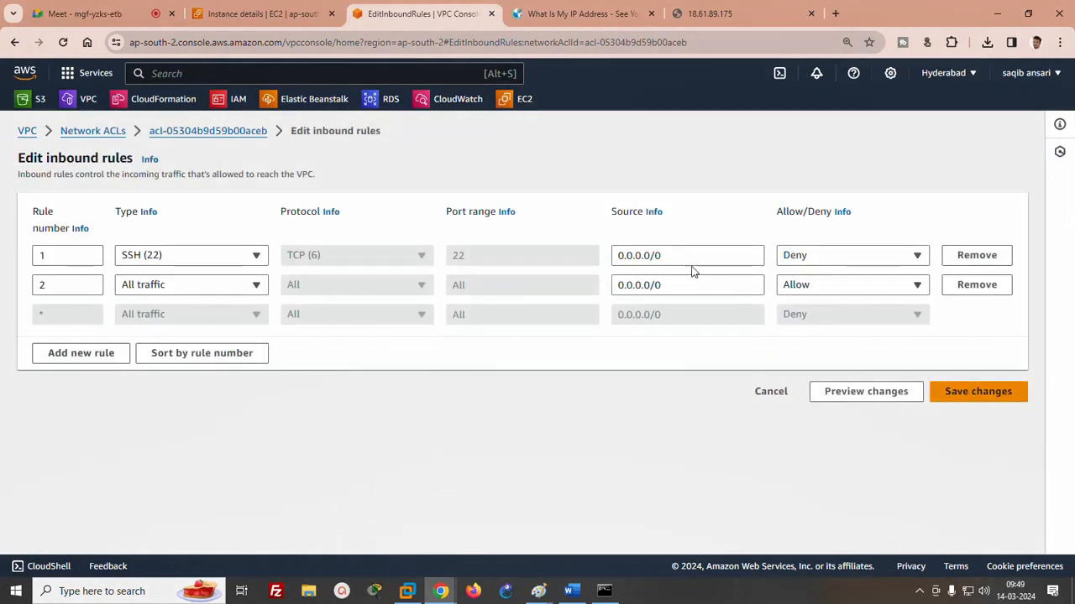
{"action": "left_click_drag", "start_coordinate": [684, 251], "coordinate": [592, 261]}
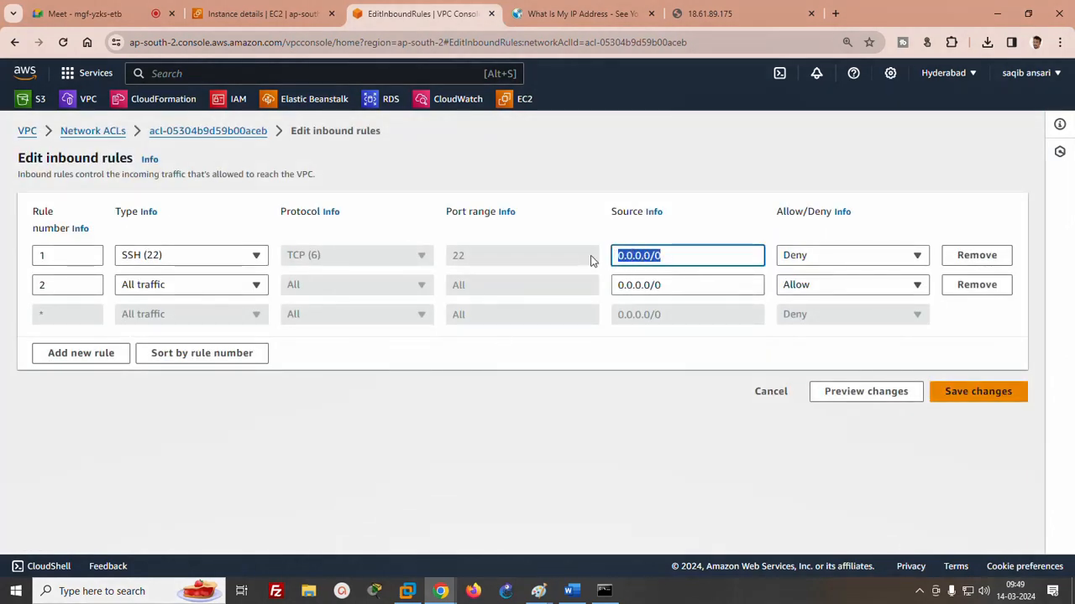
{"action": "type", "text": "1"}
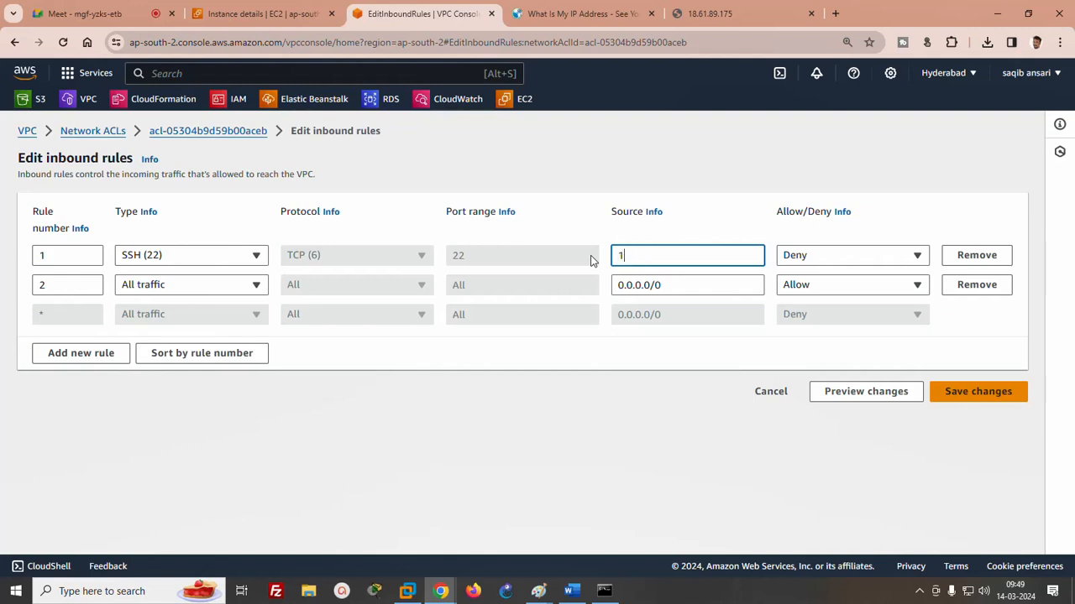
{"action": "type", "text": "9.25.45"}
{"action": "key", "text": "BackSpace"}
{"action": "key", "text": "BackSpace"}
{"action": "left_click", "coordinate": [811, 255]}
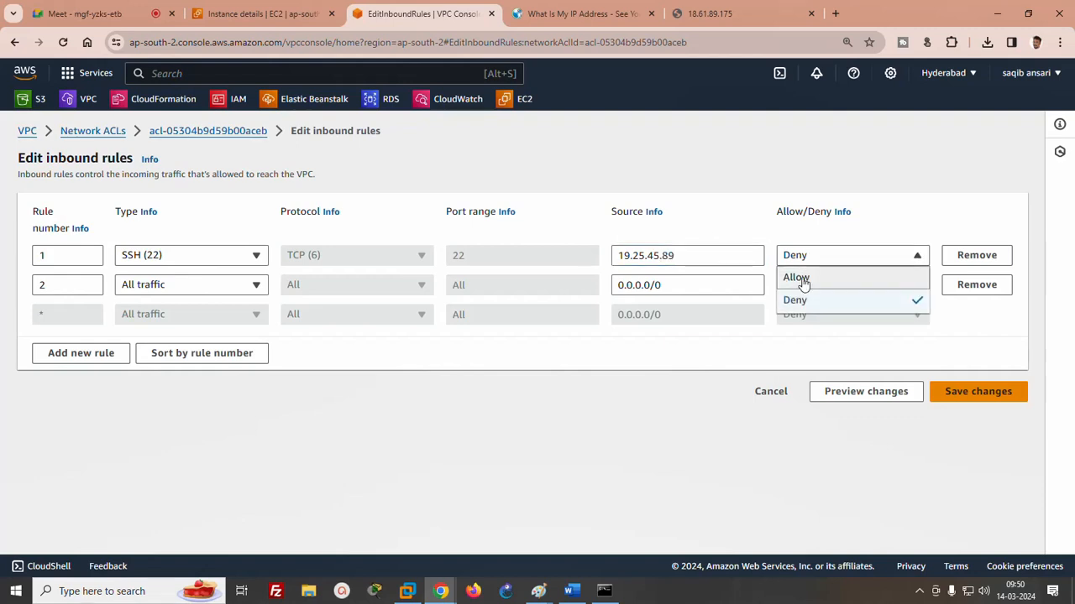
{"action": "left_click", "coordinate": [797, 279]}
{"action": "left_click", "coordinate": [809, 257]}
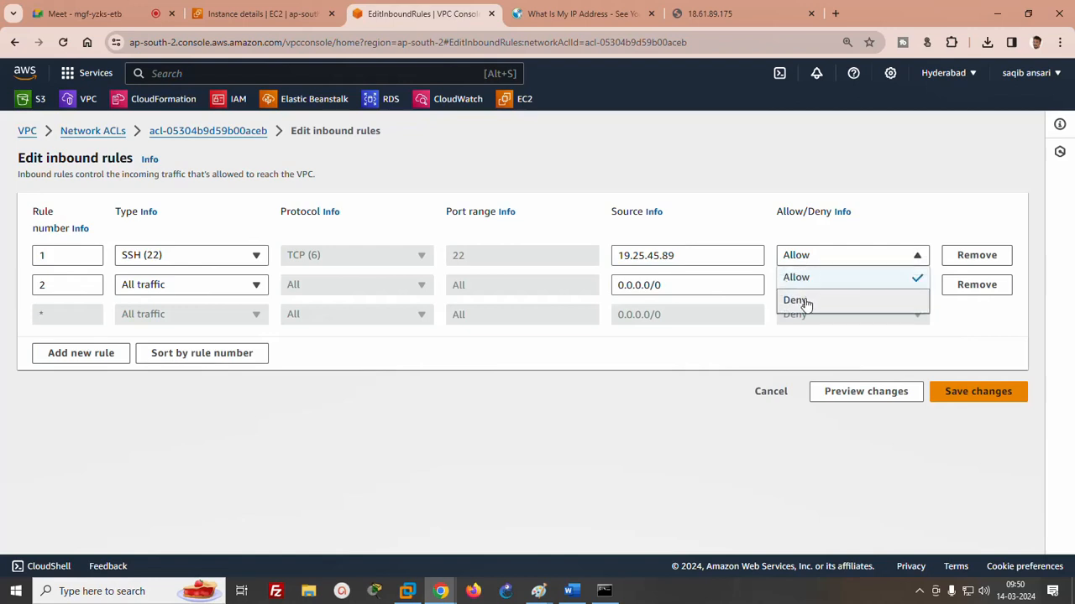
{"action": "left_click", "coordinate": [804, 302]}
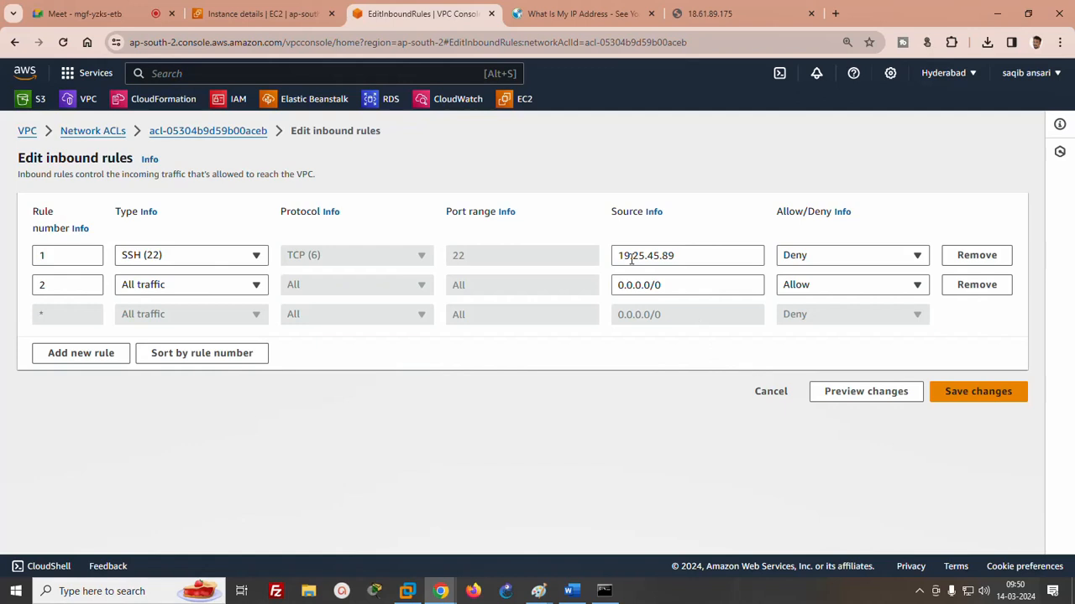
- Try to save the inbound rules, extend rule 1's source to 19.25.45.89/24, and save again
{"action": "left_click", "coordinate": [987, 391]}
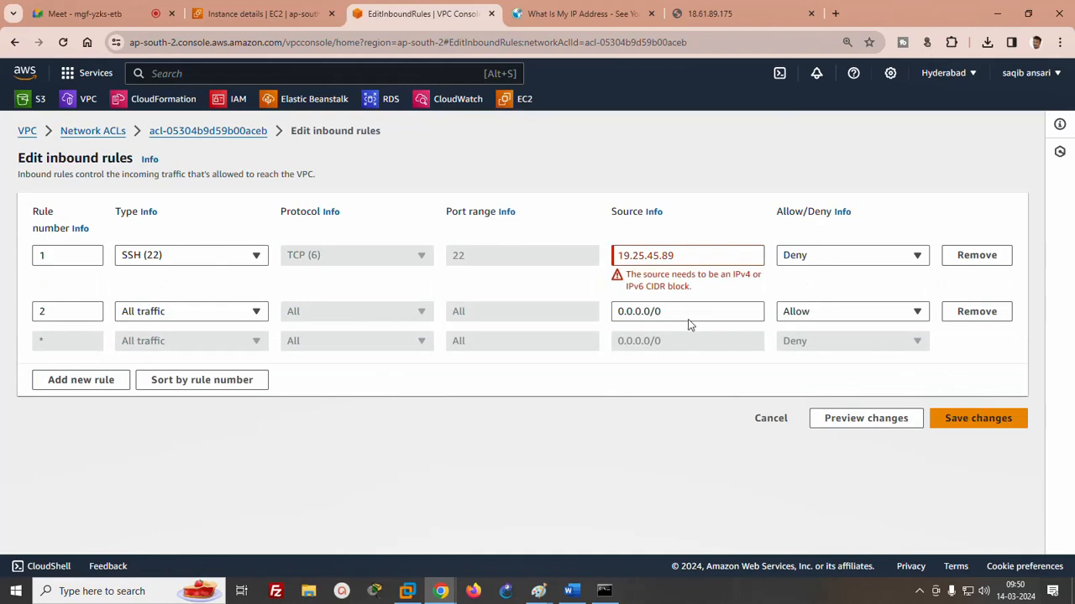
{"action": "left_click", "coordinate": [697, 255]}
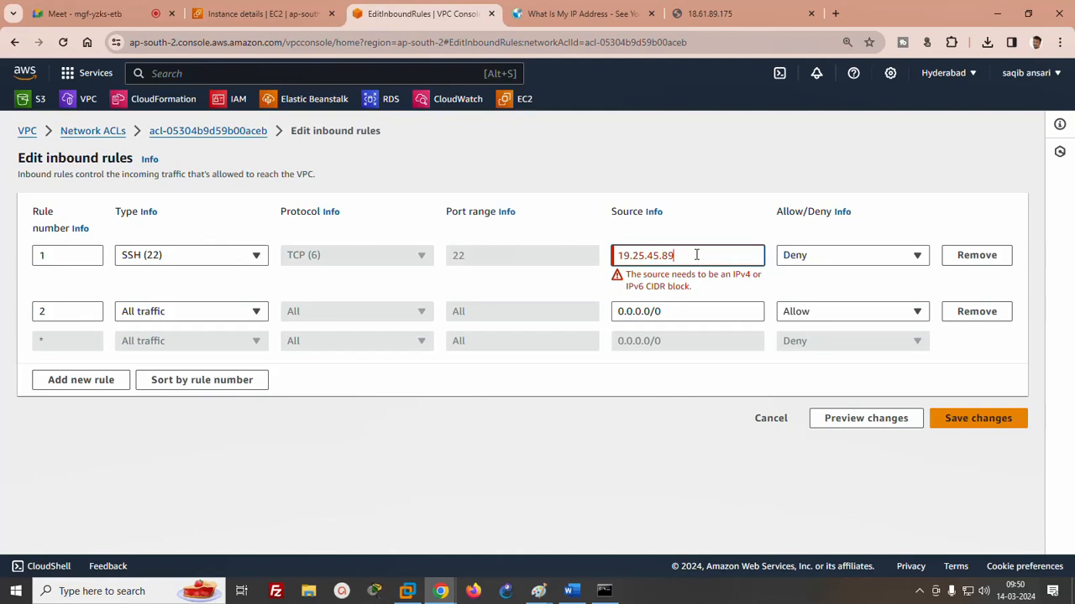
{"action": "type", "text": "/24"}
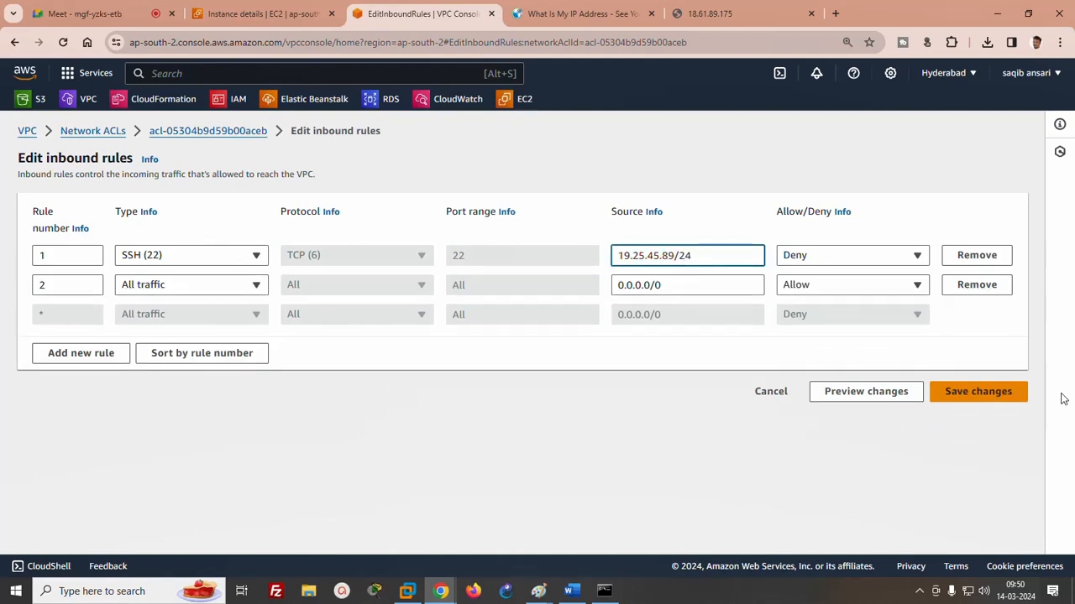
{"action": "left_click", "coordinate": [983, 395]}
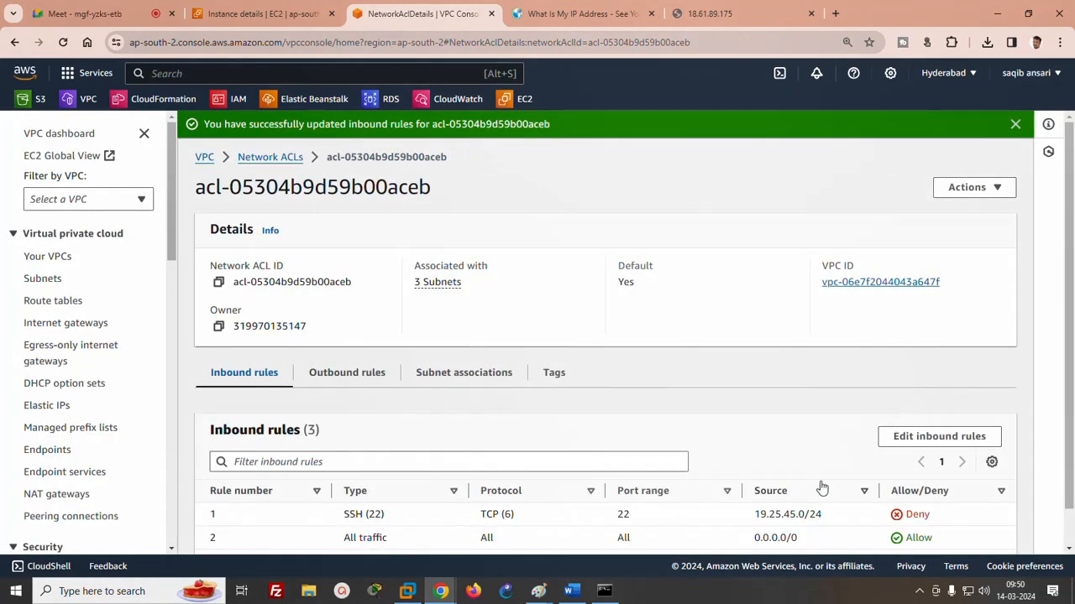
{"action": "left_click", "coordinate": [703, 13]}
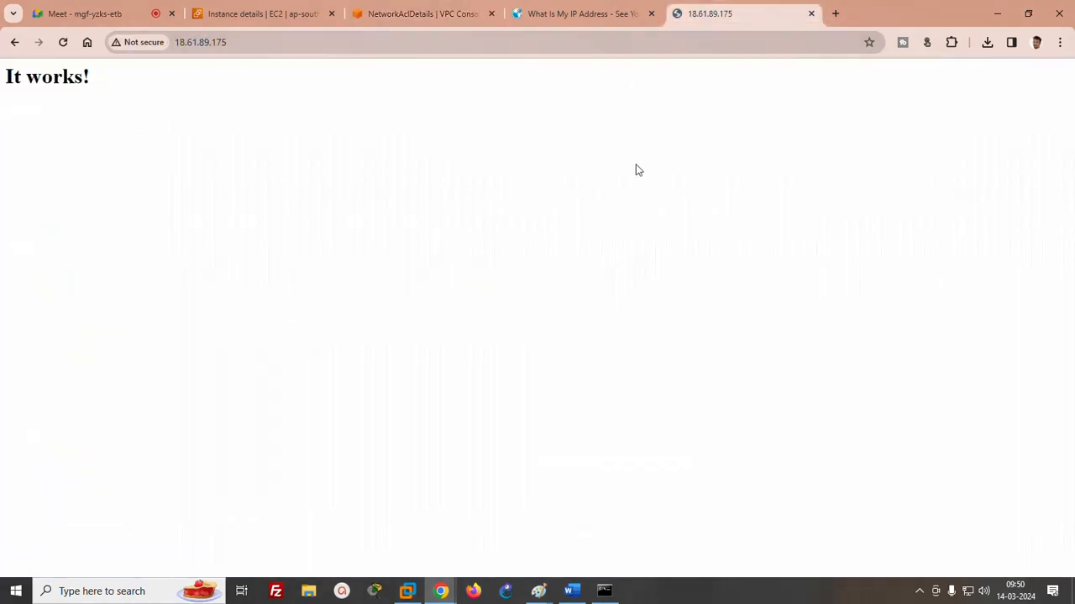
{"action": "left_click", "coordinate": [605, 591]}
{"action": "key", "text": "Up"}
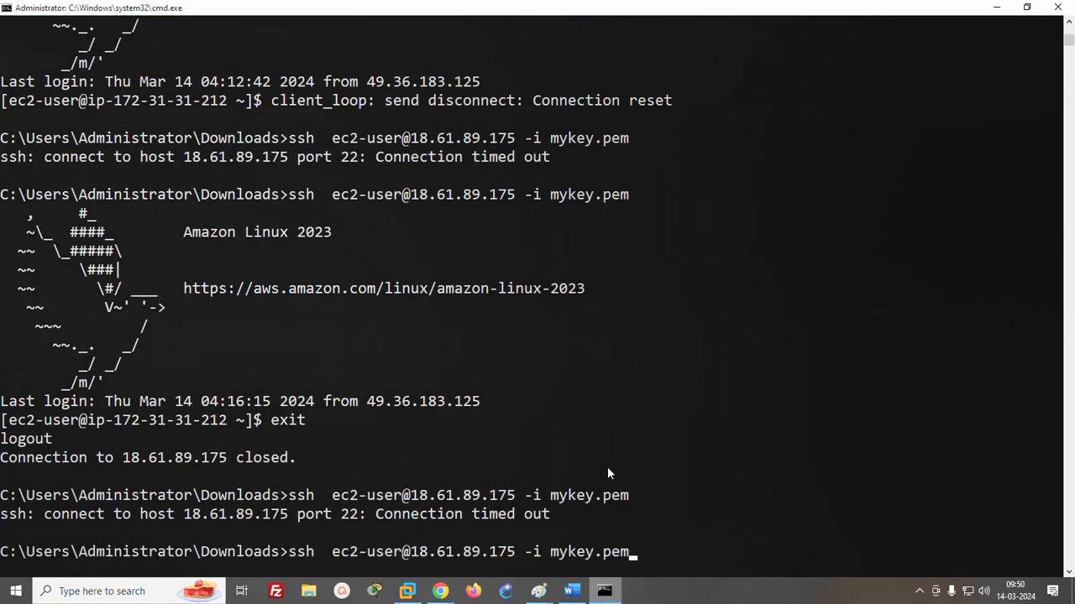
{"action": "key", "text": "Return"}
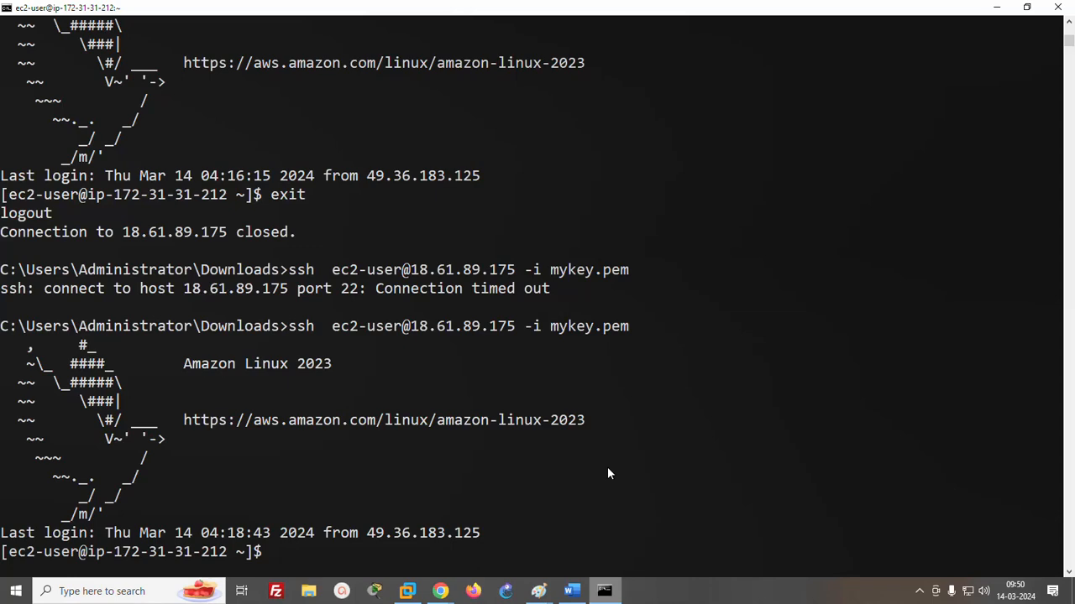
- In the browser, remove the SSH Deny rule from the ACL's inbound rules, renumber the All traffic rule to 1, and save
{"action": "left_click", "coordinate": [440, 591]}
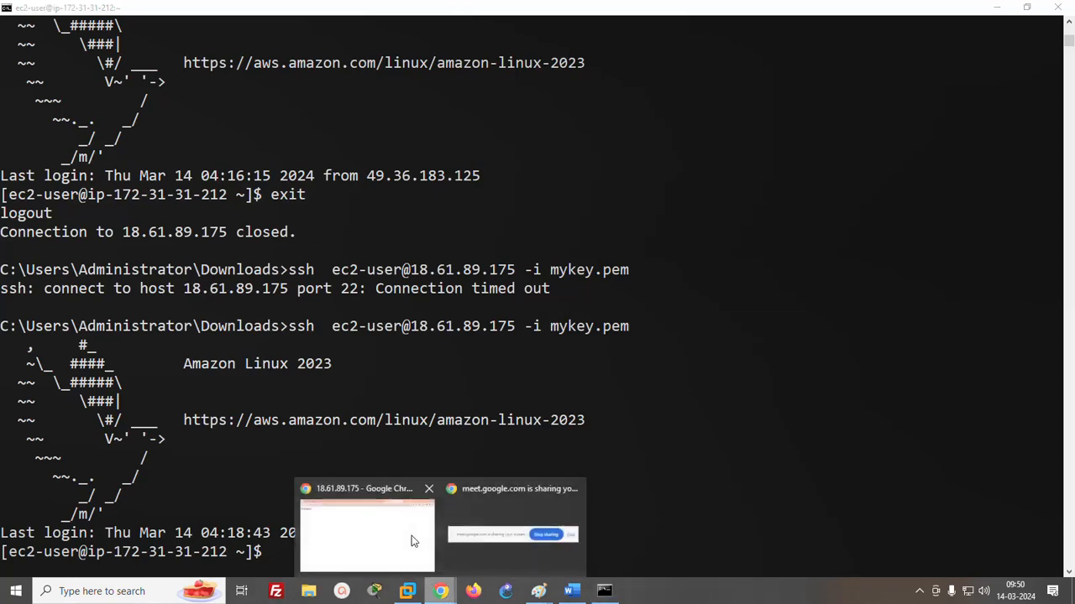
{"action": "left_click", "coordinate": [412, 541]}
{"action": "left_click", "coordinate": [424, 13]}
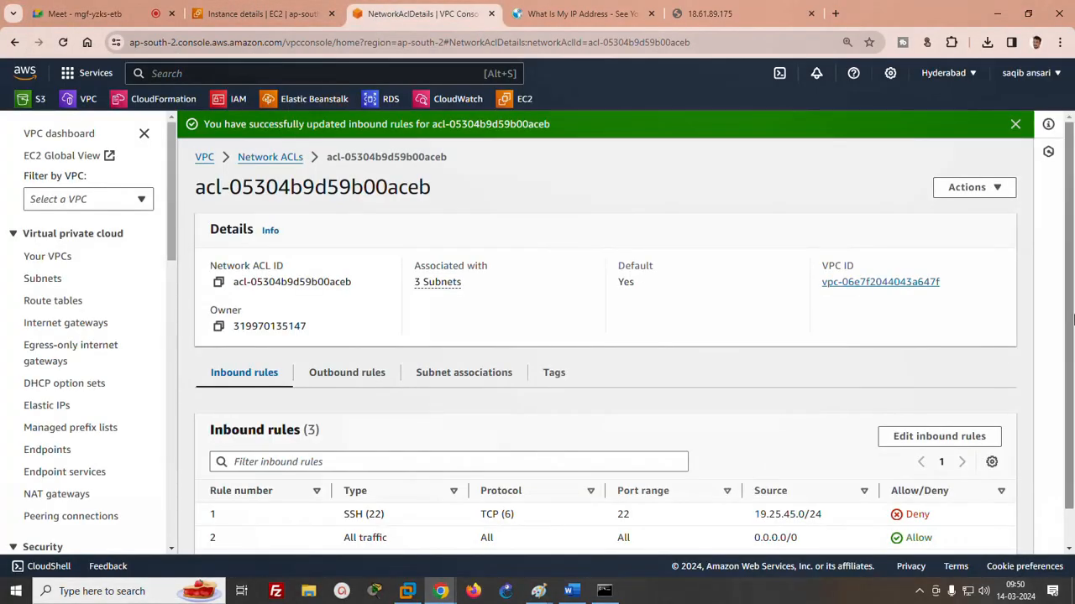
{"action": "scroll", "coordinate": [968, 403], "scroll_direction": "down", "scroll_amount": 1}
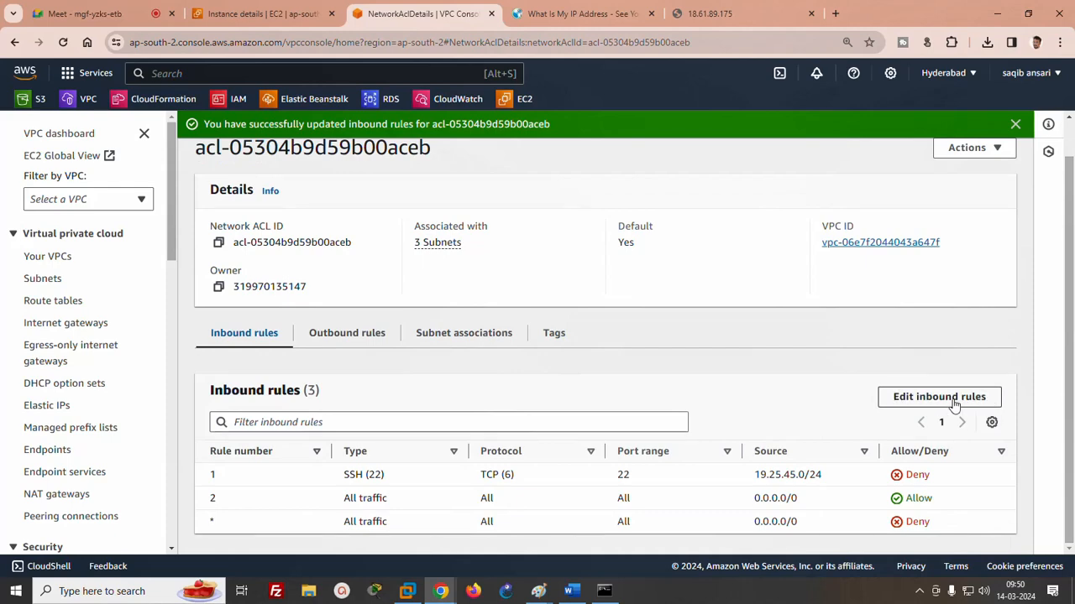
{"action": "left_click", "coordinate": [938, 397]}
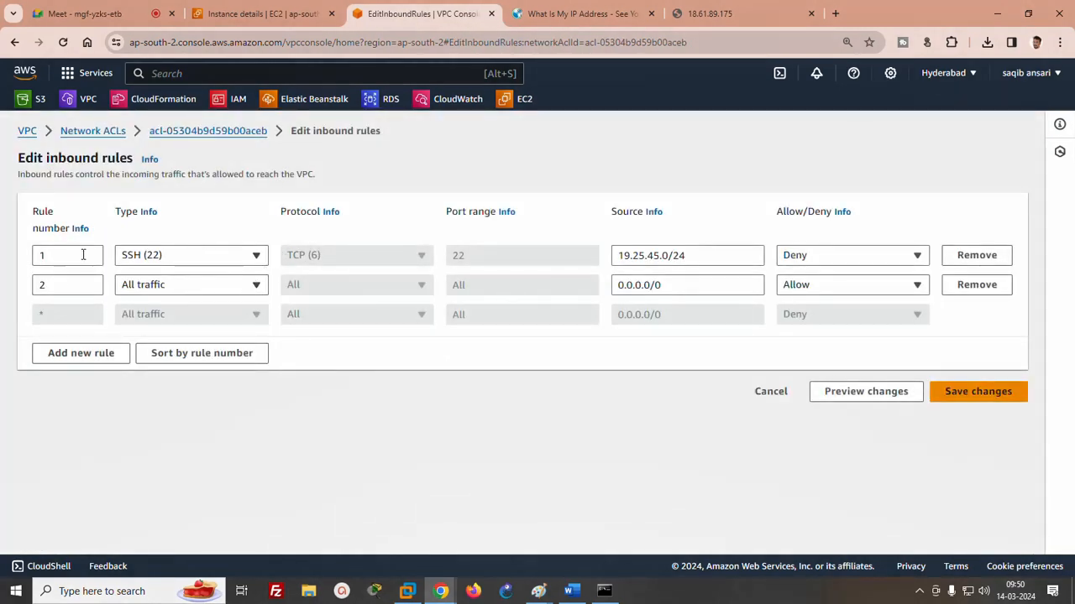
{"action": "left_click", "coordinate": [956, 254]}
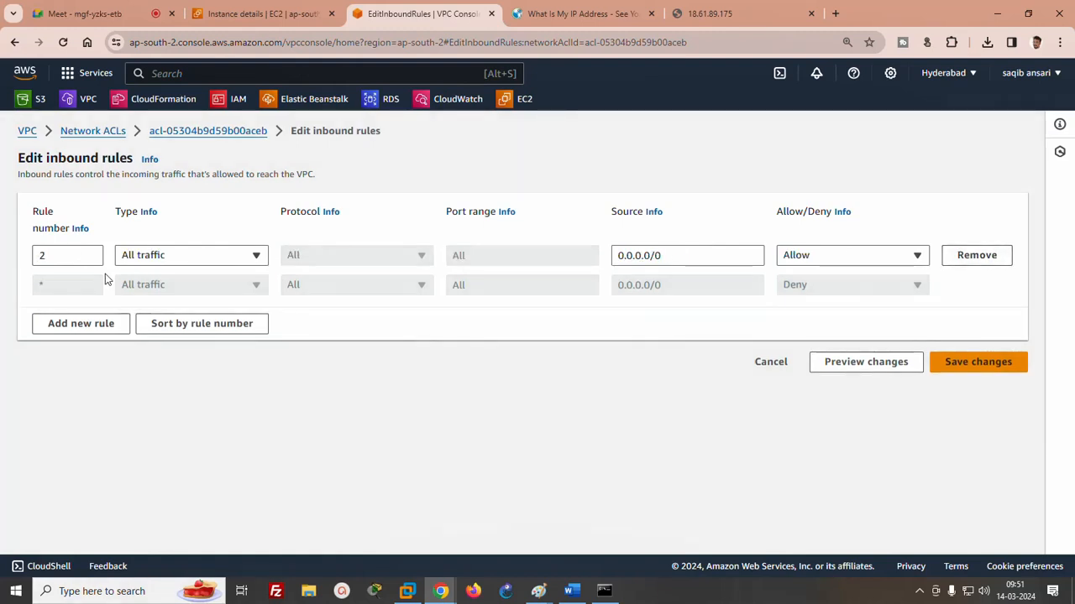
{"action": "double_click", "coordinate": [61, 257]}
{"action": "type", "text": "1"}
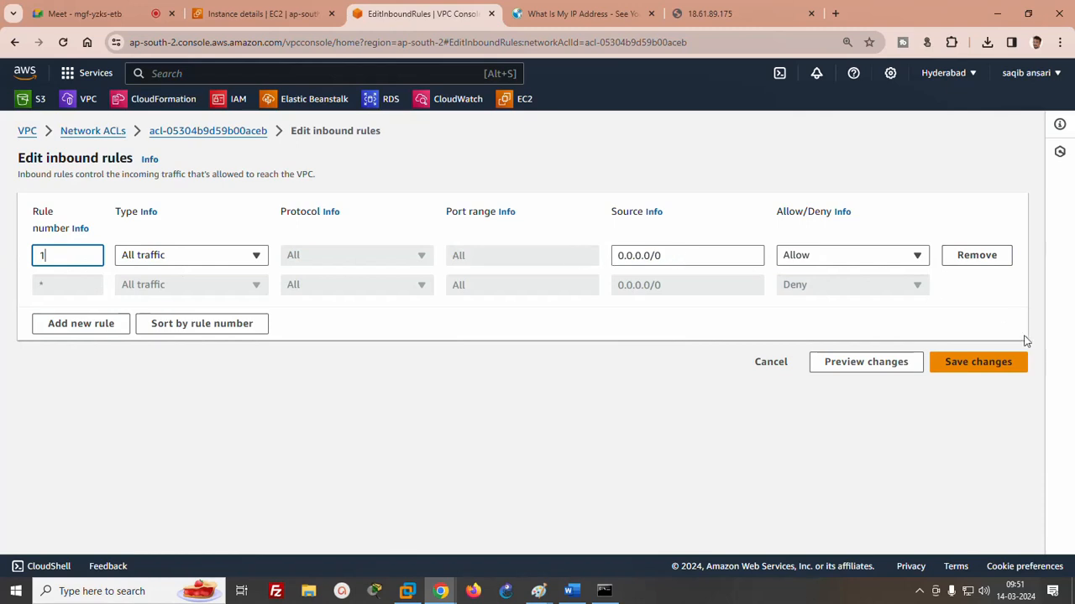
{"action": "left_click", "coordinate": [991, 364]}
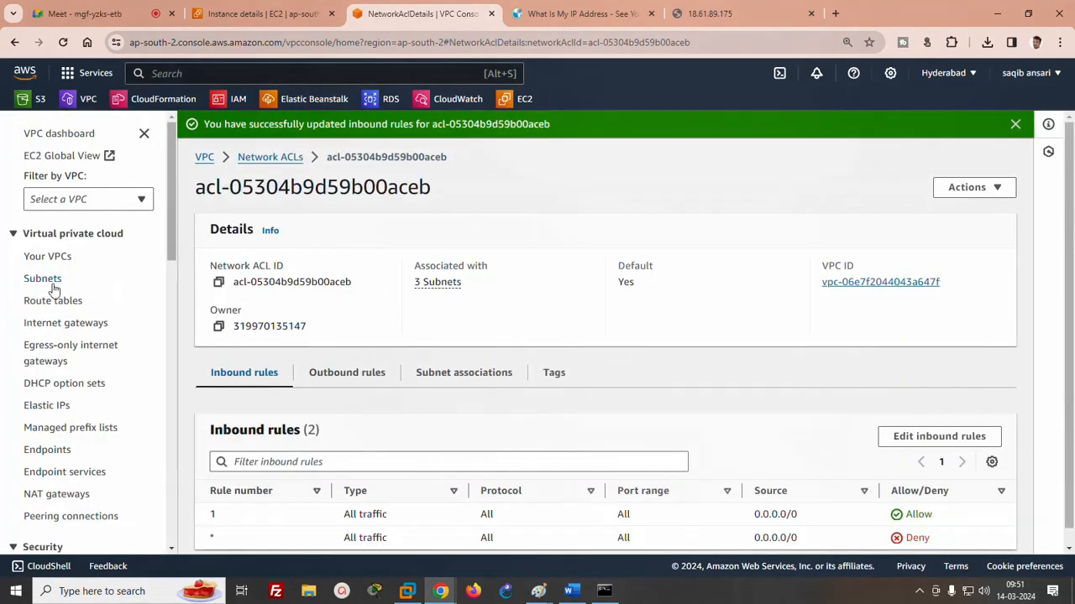
- Open the ACL's outbound rules for editing and highlight the destination of All traffic rule 1
{"action": "left_click", "coordinate": [359, 375]}
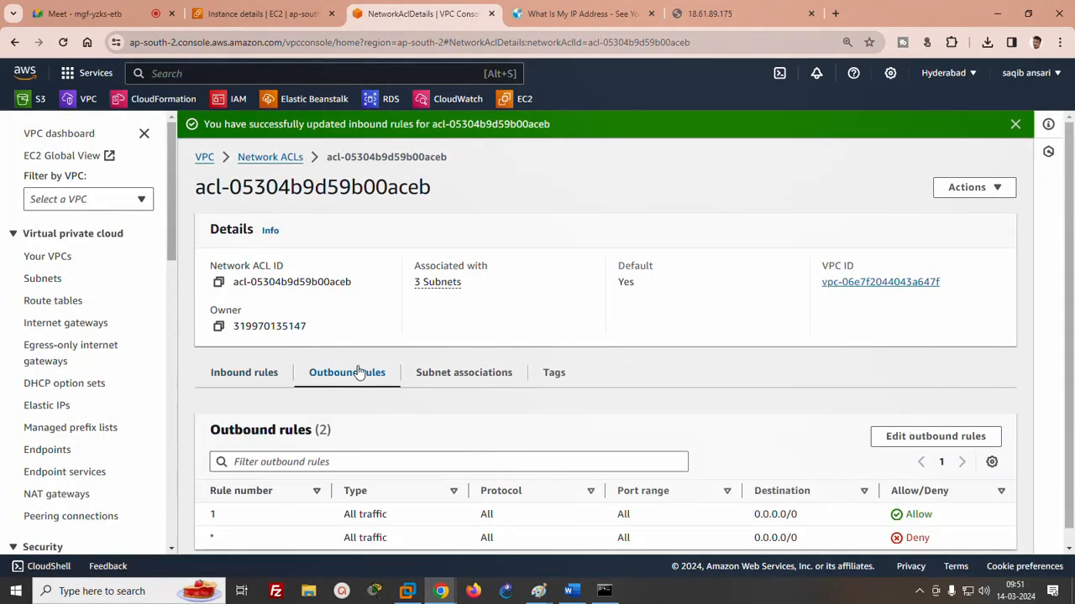
{"action": "left_click", "coordinate": [934, 437]}
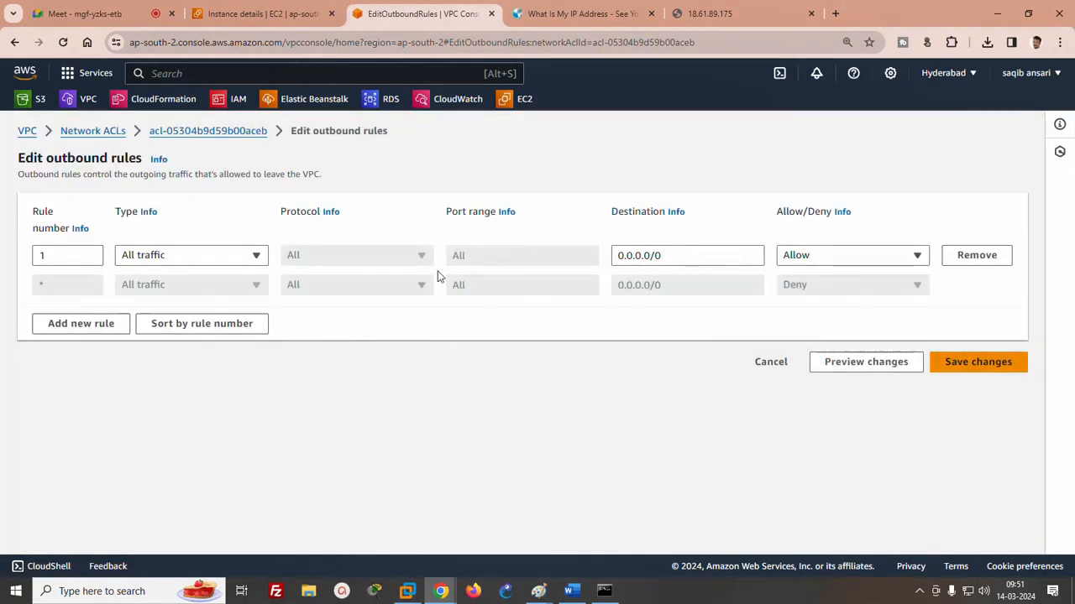
{"action": "left_click_drag", "start_coordinate": [662, 256], "coordinate": [600, 264]}
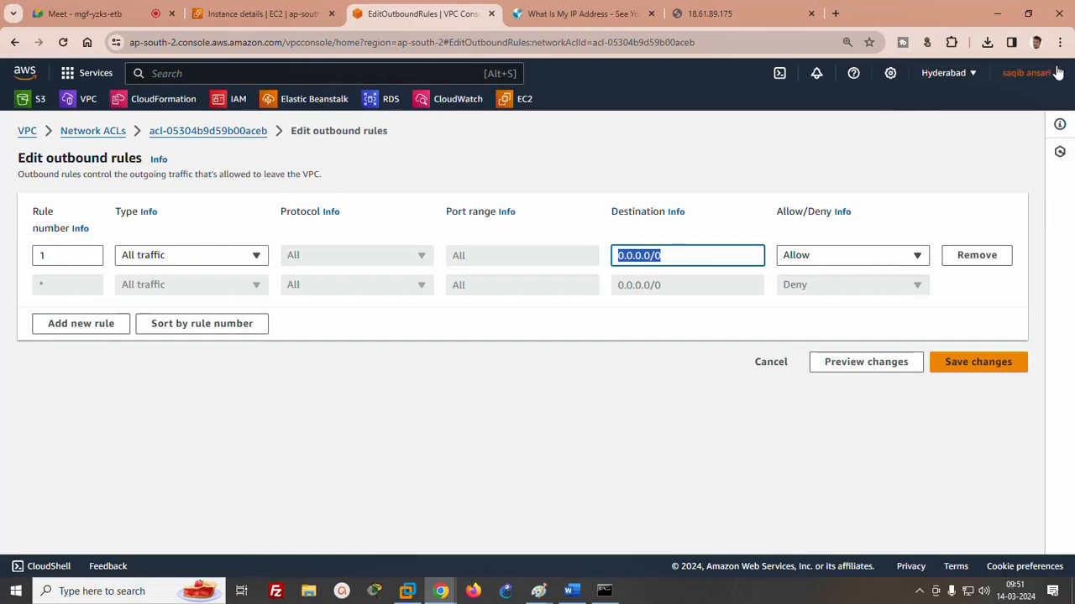
- Switch to the Word notes and insert a double horizontal divider line below the "1024 - 65535" client port line
{"action": "left_click", "coordinate": [996, 13]}
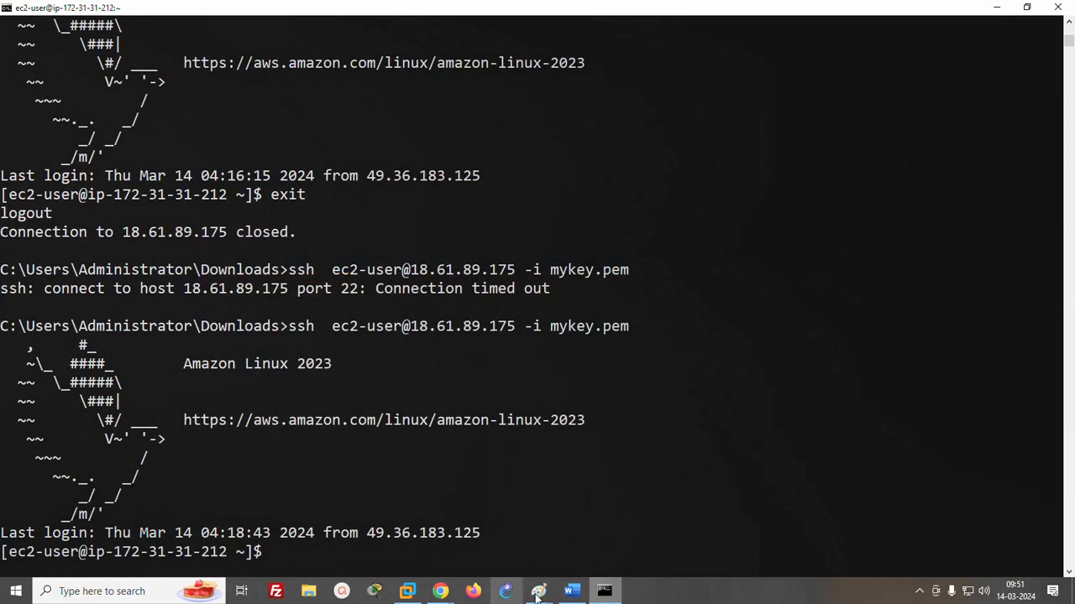
{"action": "left_click", "coordinate": [572, 591]}
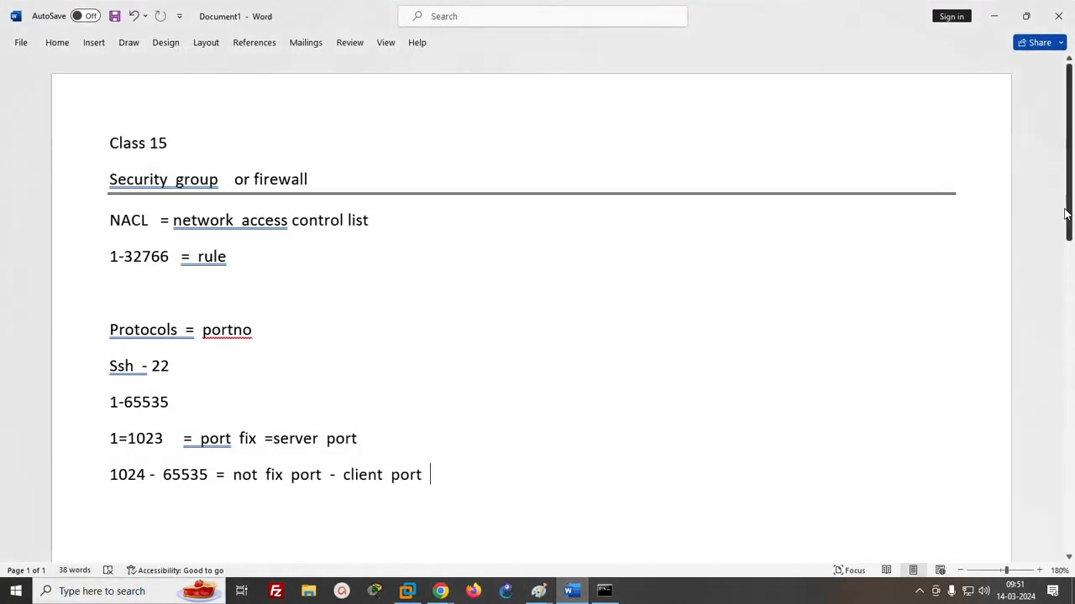
{"action": "scroll", "coordinate": [478, 286], "scroll_direction": "down", "scroll_amount": 3}
{"action": "key", "text": "Return"}
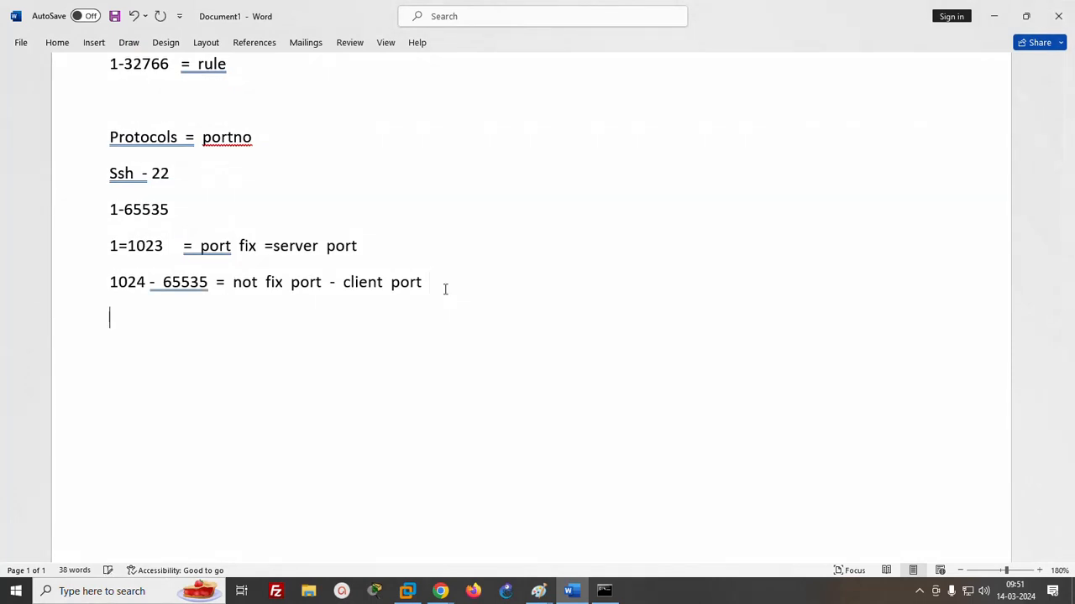
{"action": "type", "text": "=========================================="}
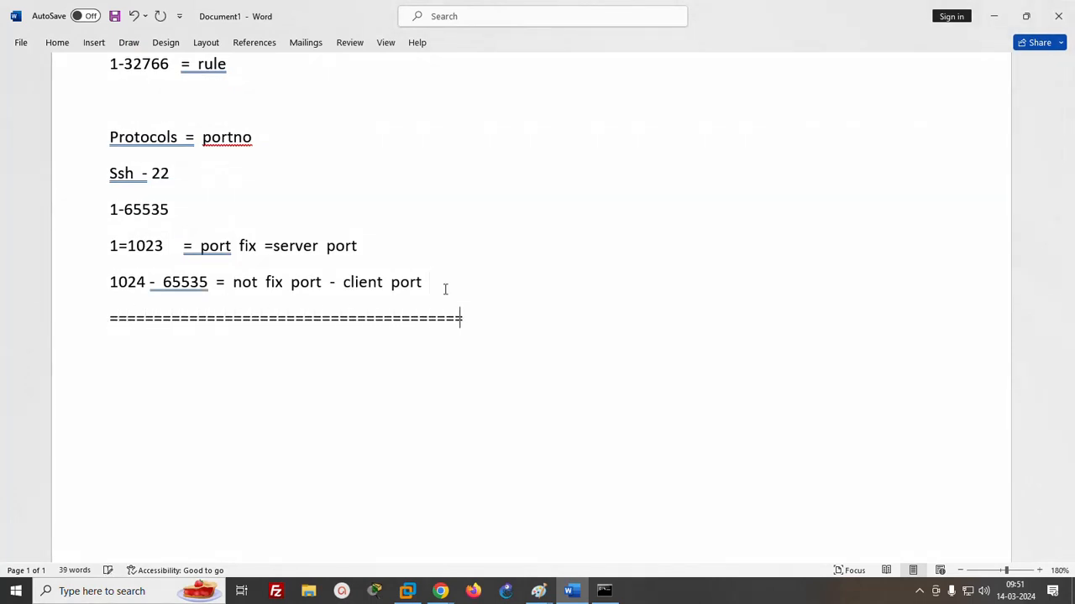
{"action": "key", "text": "Return"}
- Add the heading "Difference between SG and NACL" below the divider line
{"action": "type", "text": "dif"}
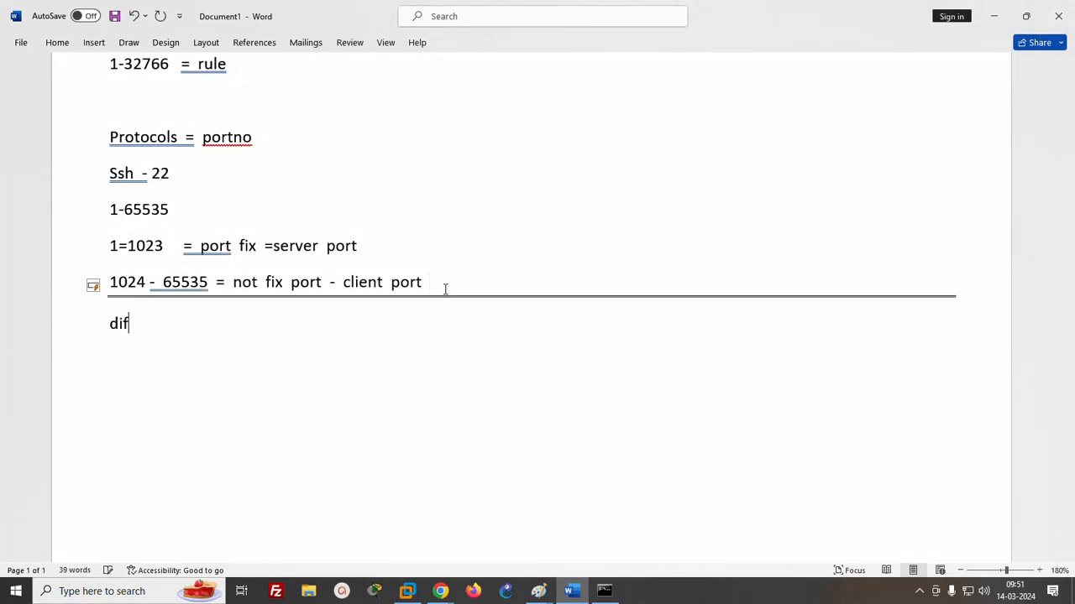
{"action": "type", "text": "ference between "}
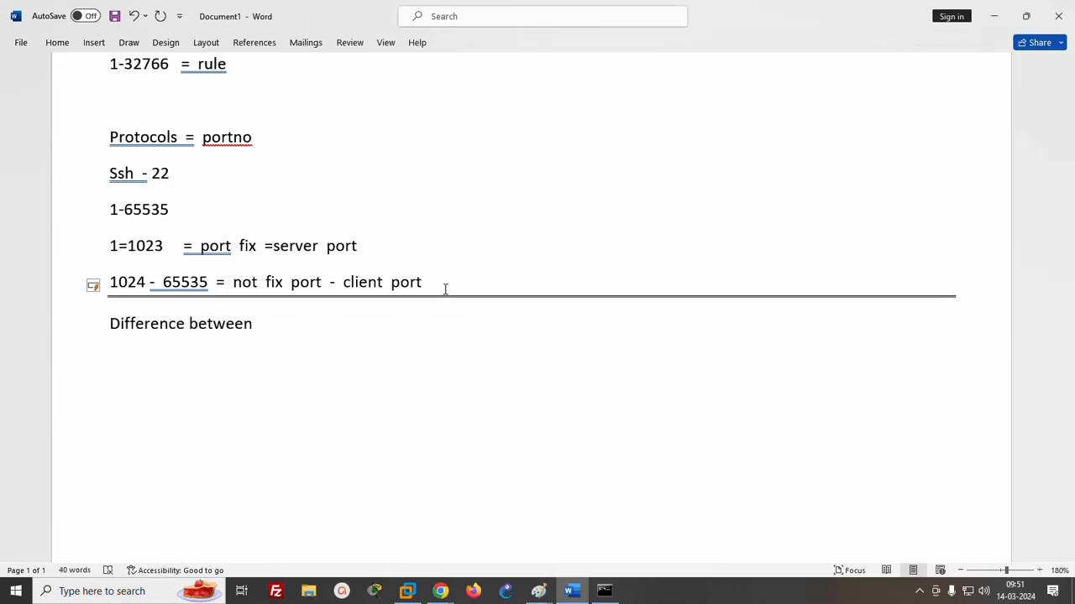
{"action": "type", "text": " SAN"}
{"action": "key", "text": "BackSpace"}
{"action": "key", "text": "BackSpace"}
{"action": "key", "text": "BackSpace"}
{"action": "type", "text": "G and NACL"}
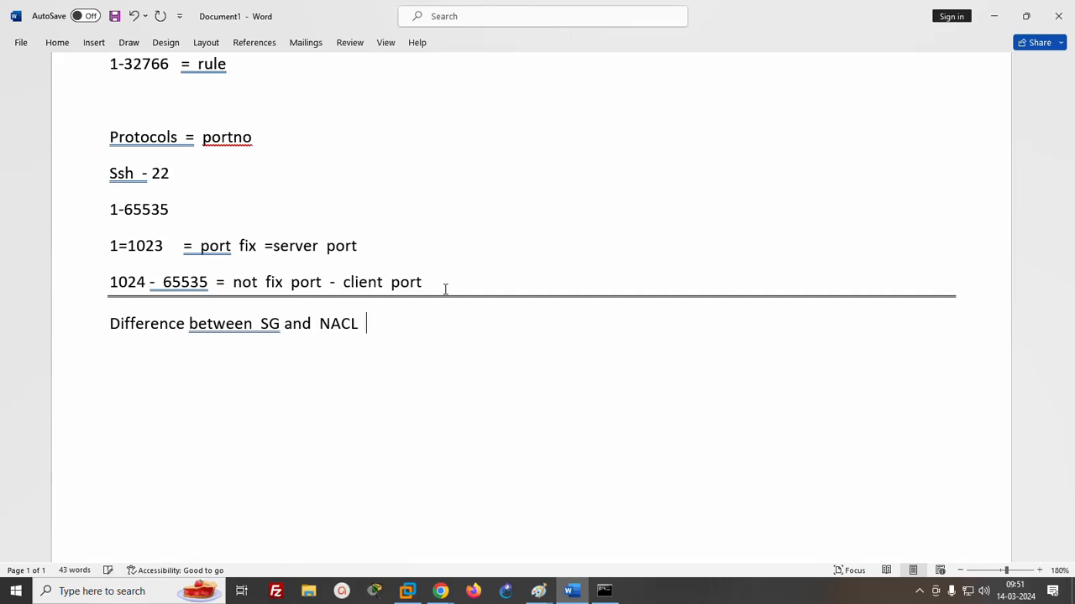
- Add the side-by-side column headings "Security group" and "NACL" on a new line, and start a numbered list beneath them
{"action": "key", "text": "Return"}
{"action": "type", "text": "1"}
{"action": "key", "text": "BackSpace"}
{"action": "type", "text": "Security "}
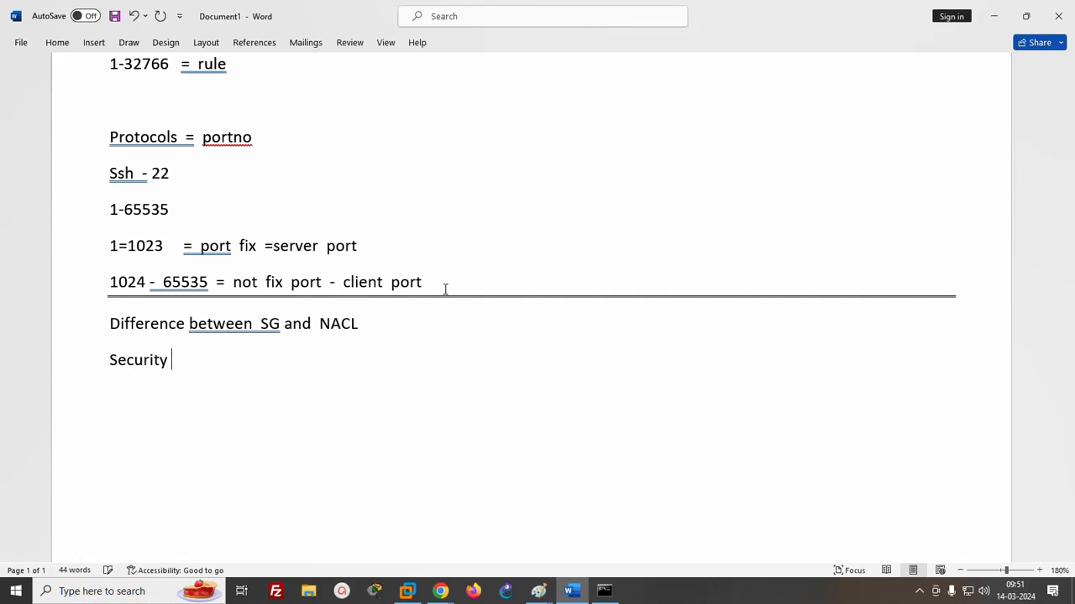
{"action": "type", "text": "group                                         NACL"}
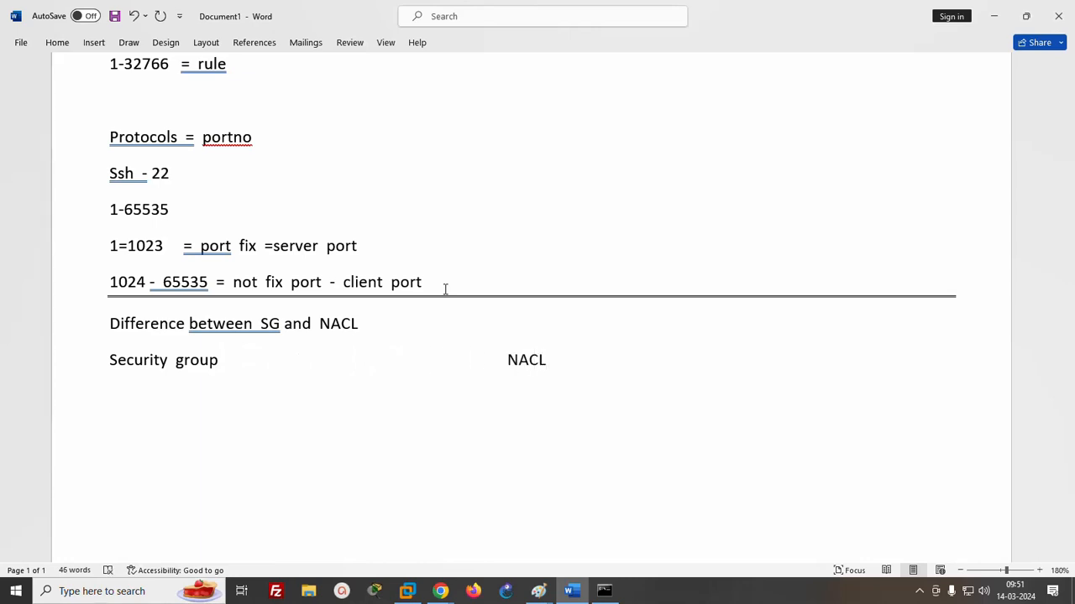
{"action": "key", "text": "Return"}
{"action": "type", "text": "1."}
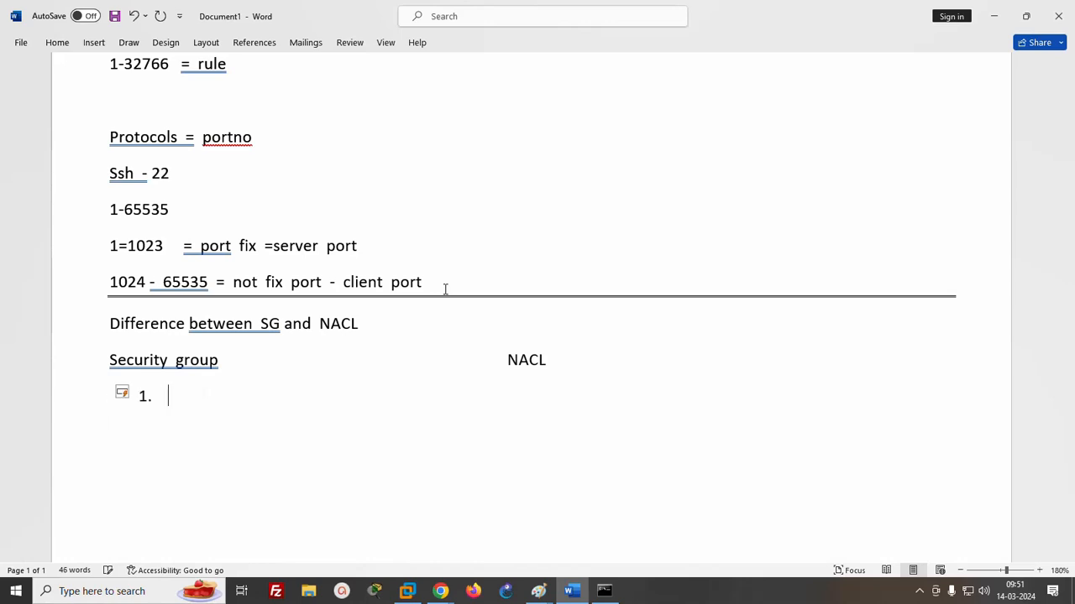